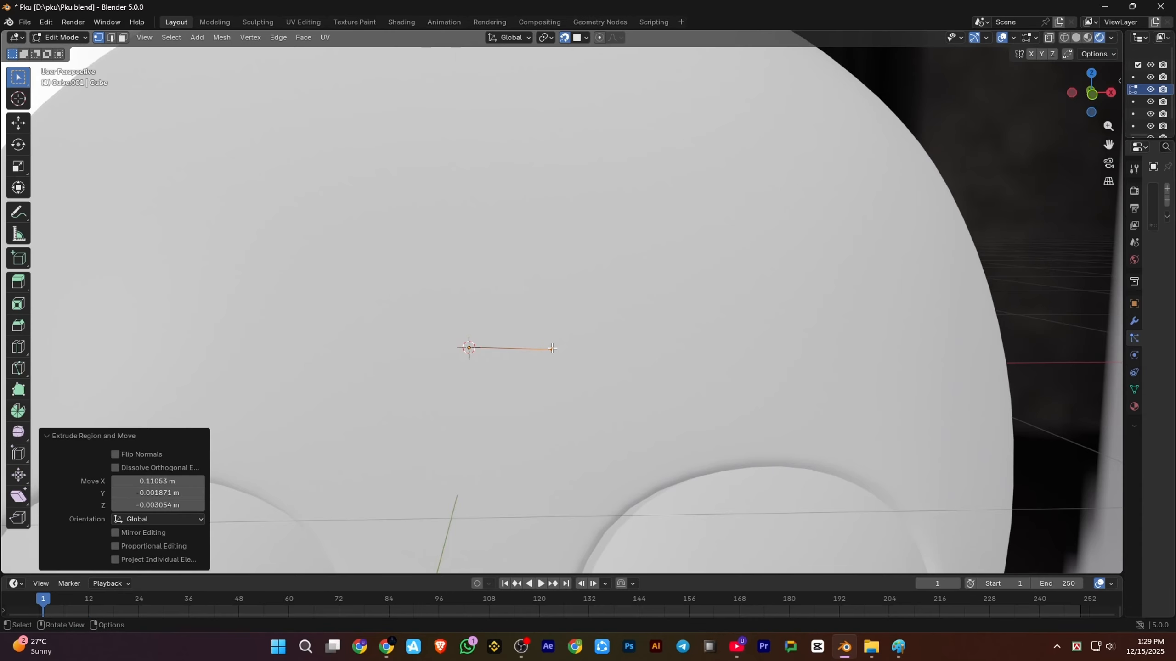
# Extrude a chain of surface-snapped vertices from the middle of the forehead, over one eye and around that side of the head
pyautogui.press('KP_1')
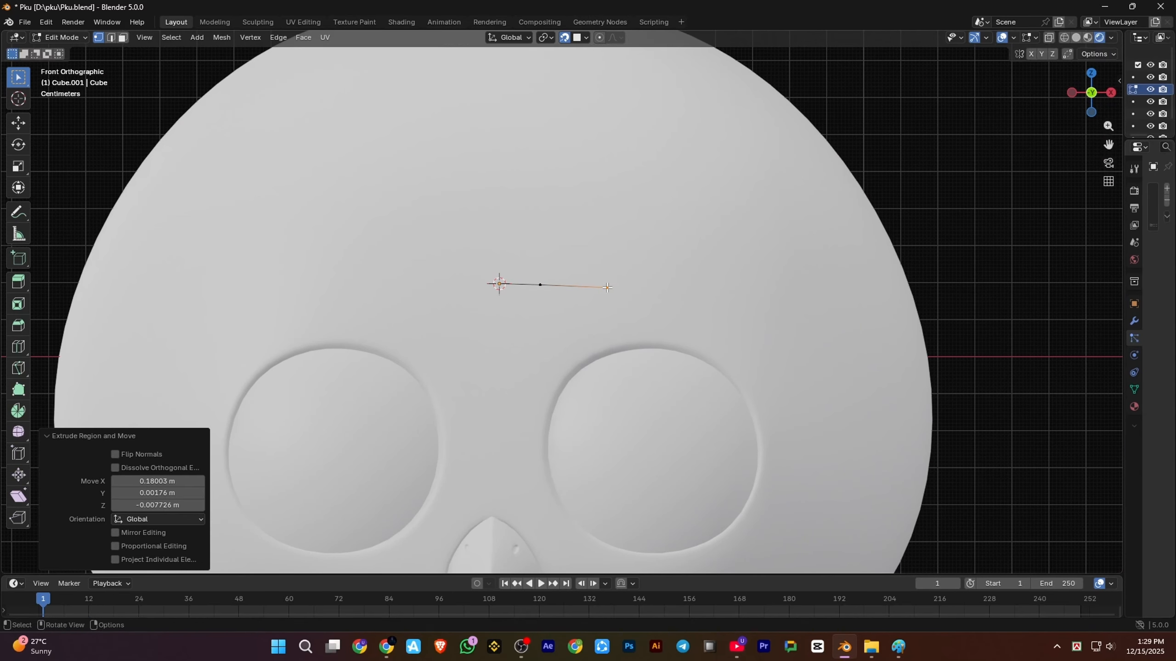
pyautogui.scroll(-2, 729, 306)
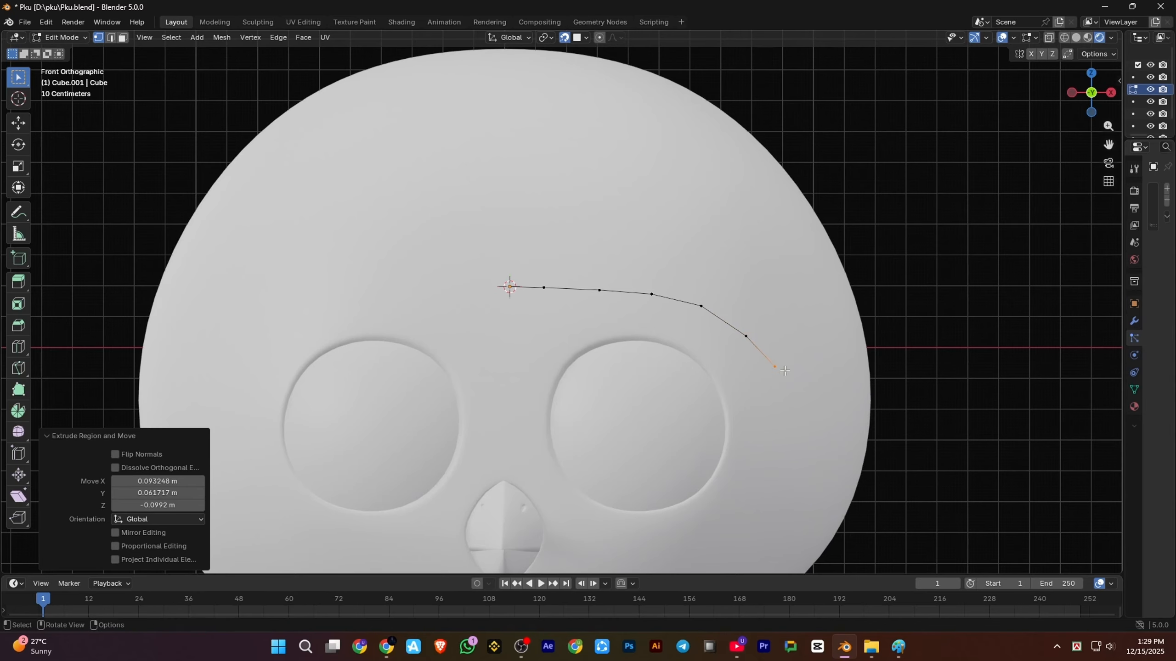
pyautogui.moveTo(715, 344); pyautogui.dragTo(519, 336, button='middle')
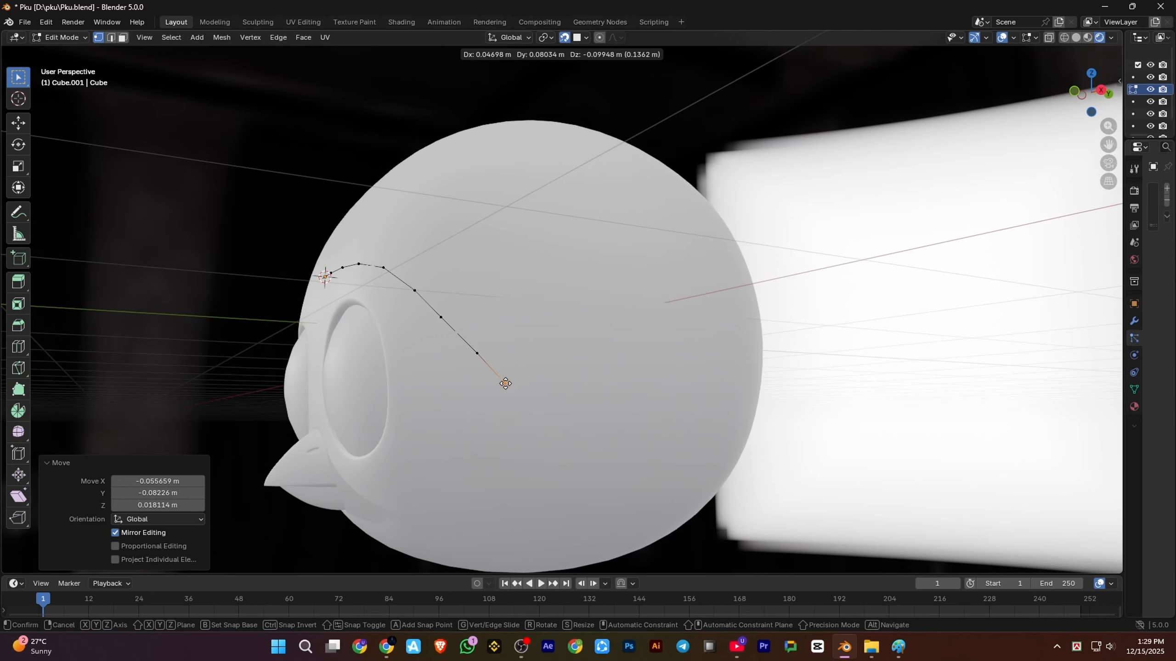
pyautogui.moveTo(575, 466); pyautogui.dragTo(498, 439, button='middle')
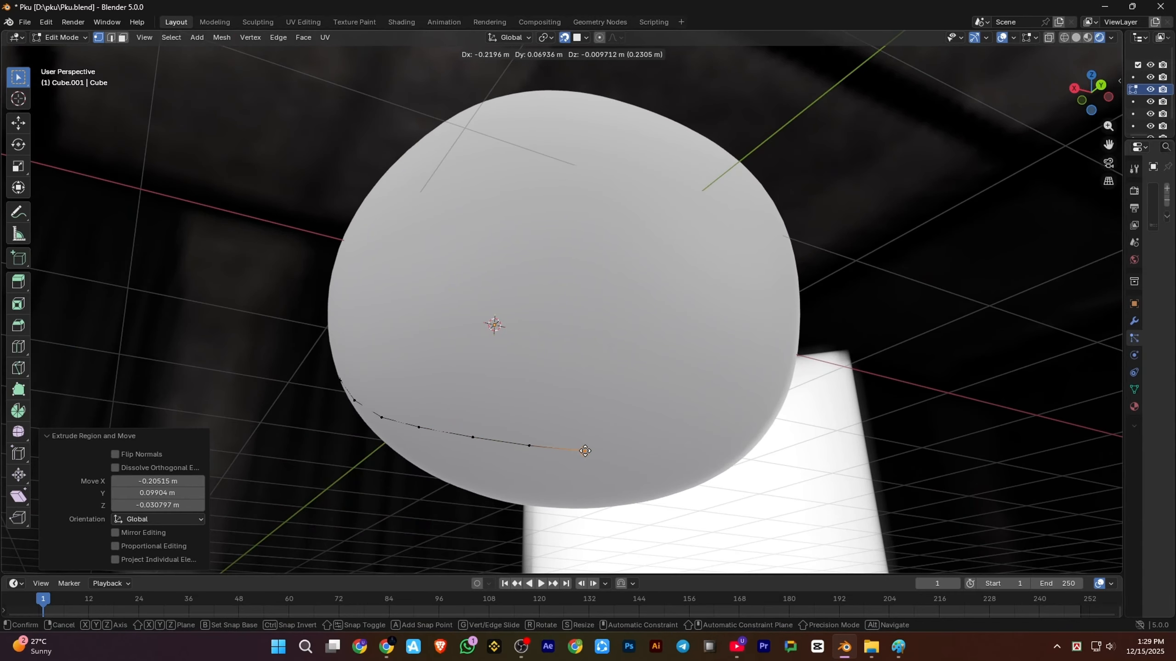
# Continue extruding the vertex chain across the back of the head, keeping it low and snapped to the surface
pyautogui.moveTo(585, 450); pyautogui.dragTo(618, 394, button='middle')
pyautogui.click(693, 361)
pyautogui.scroll(-4, 693, 360)
pyautogui.scroll(2, 619, 393)
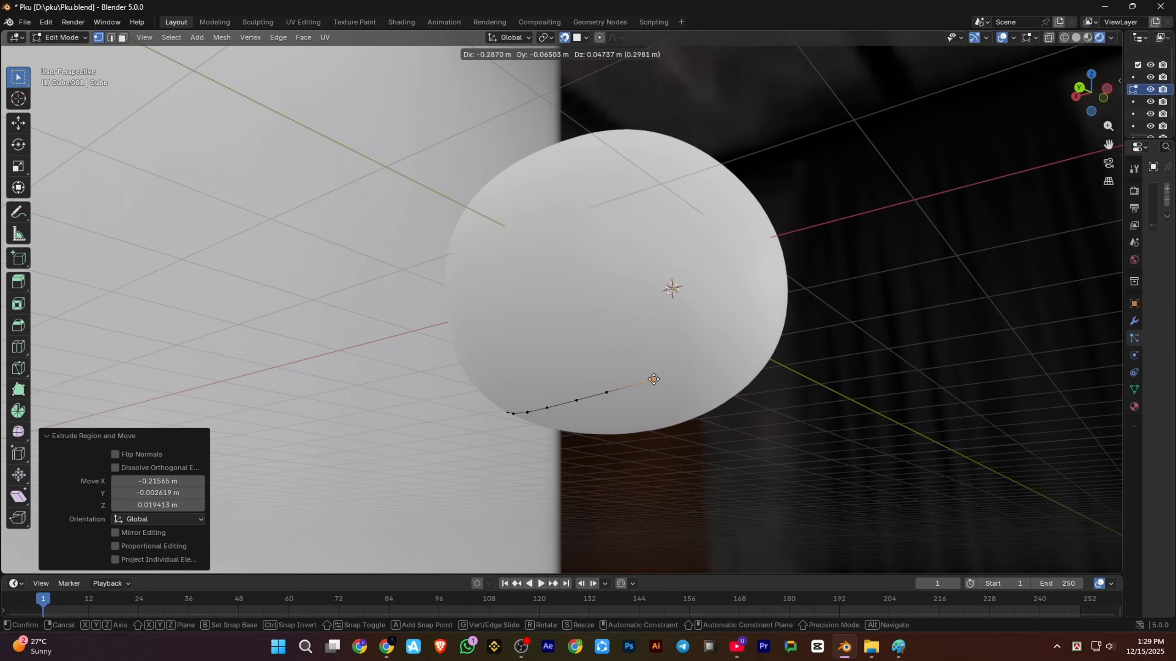
pyautogui.click(693, 361)
pyautogui.moveTo(693, 362); pyautogui.dragTo(584, 355, button='middle')
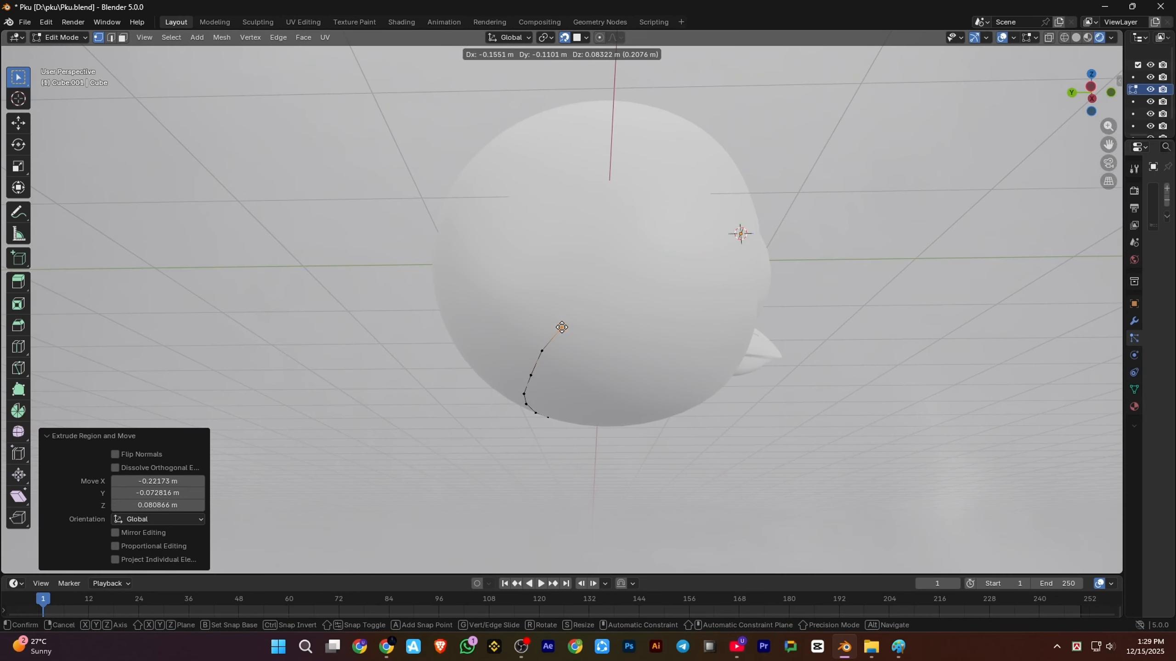
pyautogui.press('e')
pyautogui.click(626, 281)
pyautogui.moveTo(641, 281); pyautogui.dragTo(548, 289, button='middle')
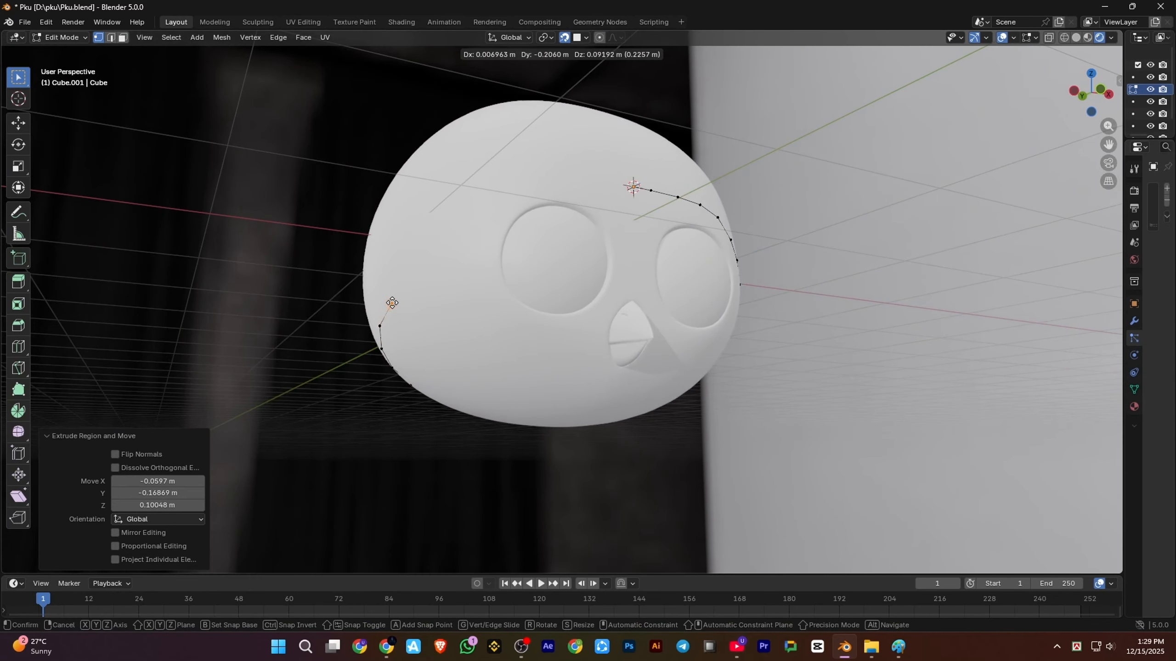
# Extrude the vertex chain up the other side of the head and over the second eye back to the forehead
pyautogui.click(443, 215)
pyautogui.moveTo(442, 216); pyautogui.dragTo(452, 230, button='middle')
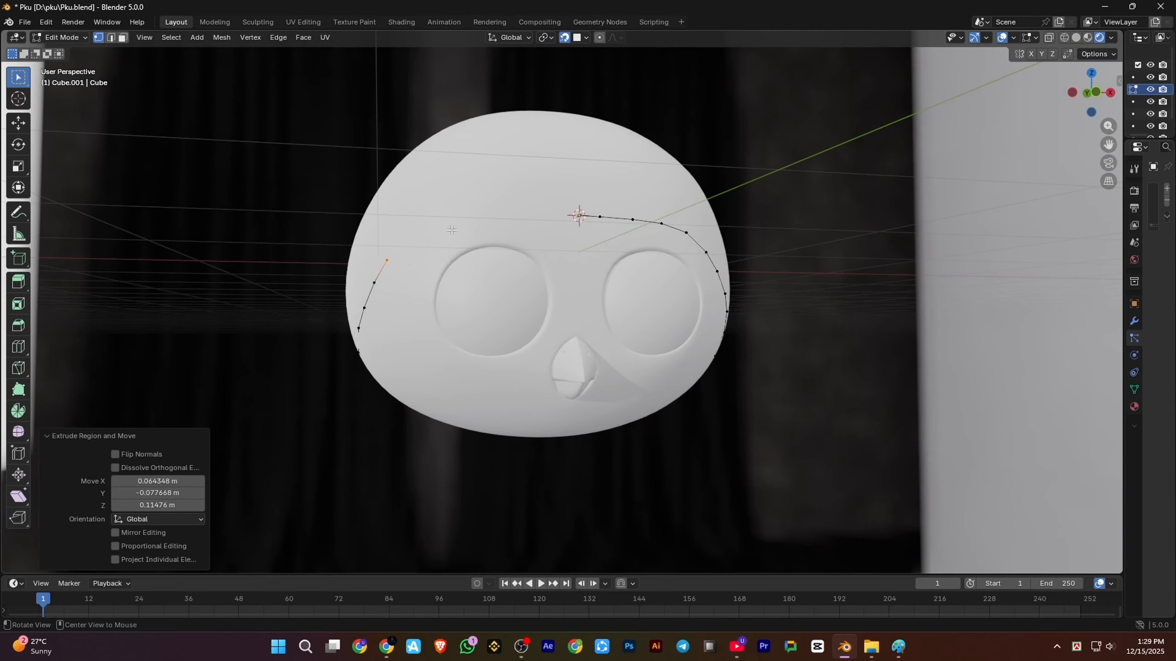
pyautogui.scroll(1, 452, 220)
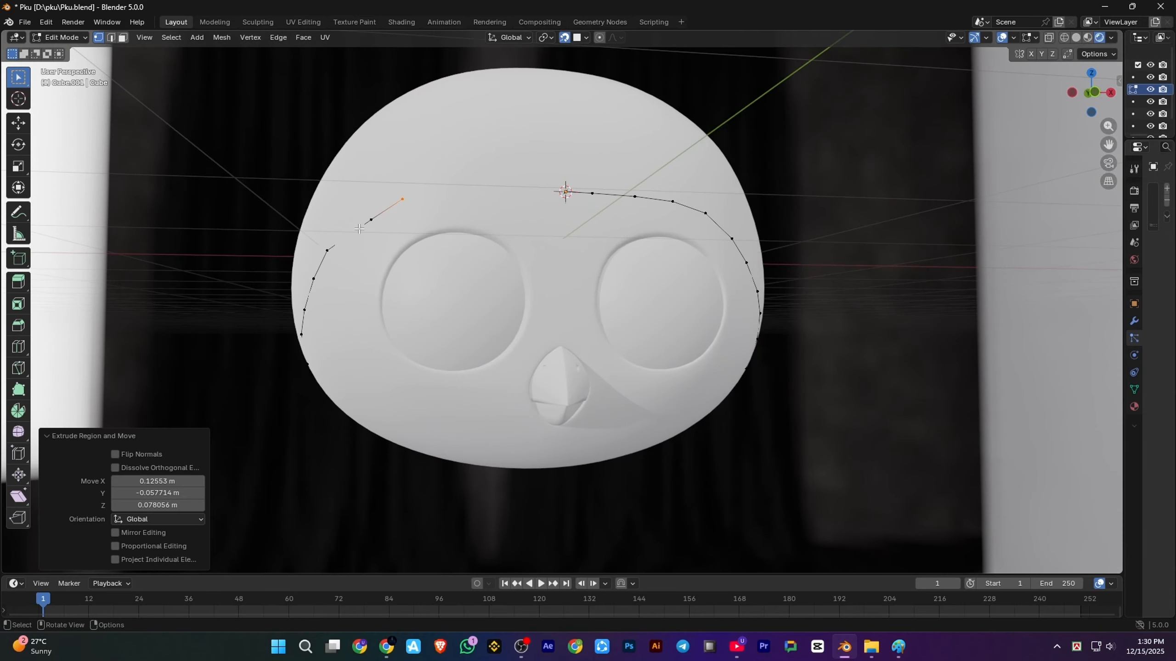
pyautogui.press('e')
pyautogui.click(437, 194)
pyautogui.press('e')
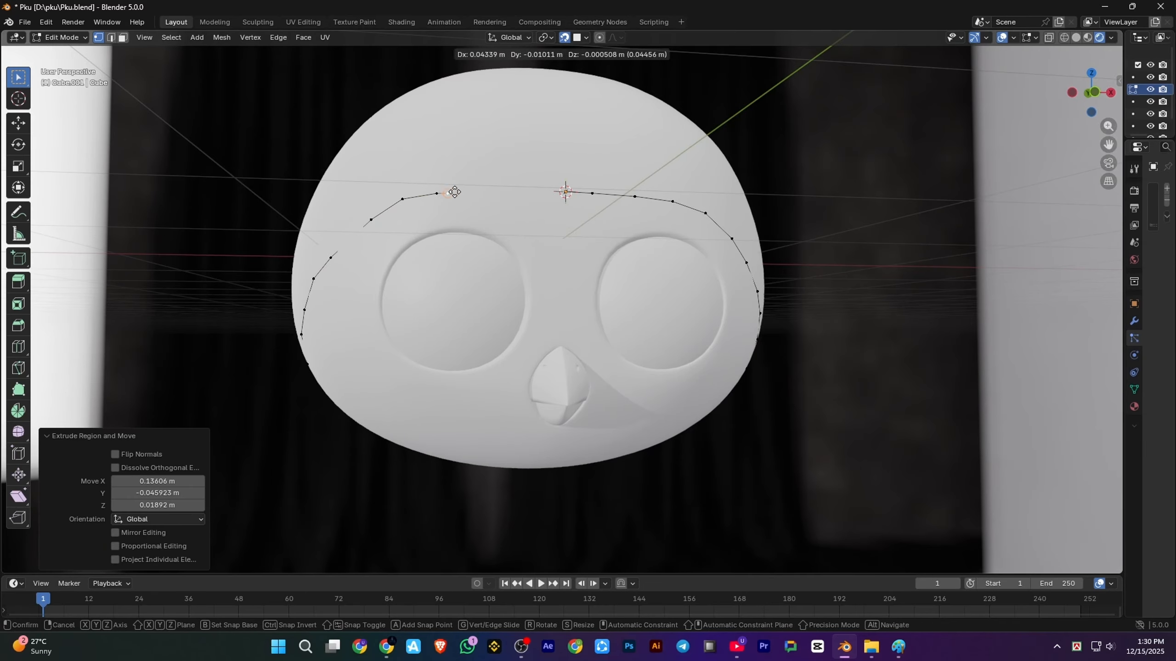
pyautogui.click(527, 191)
pyautogui.moveTo(527, 191); pyautogui.dragTo(520, 217, button='middle')
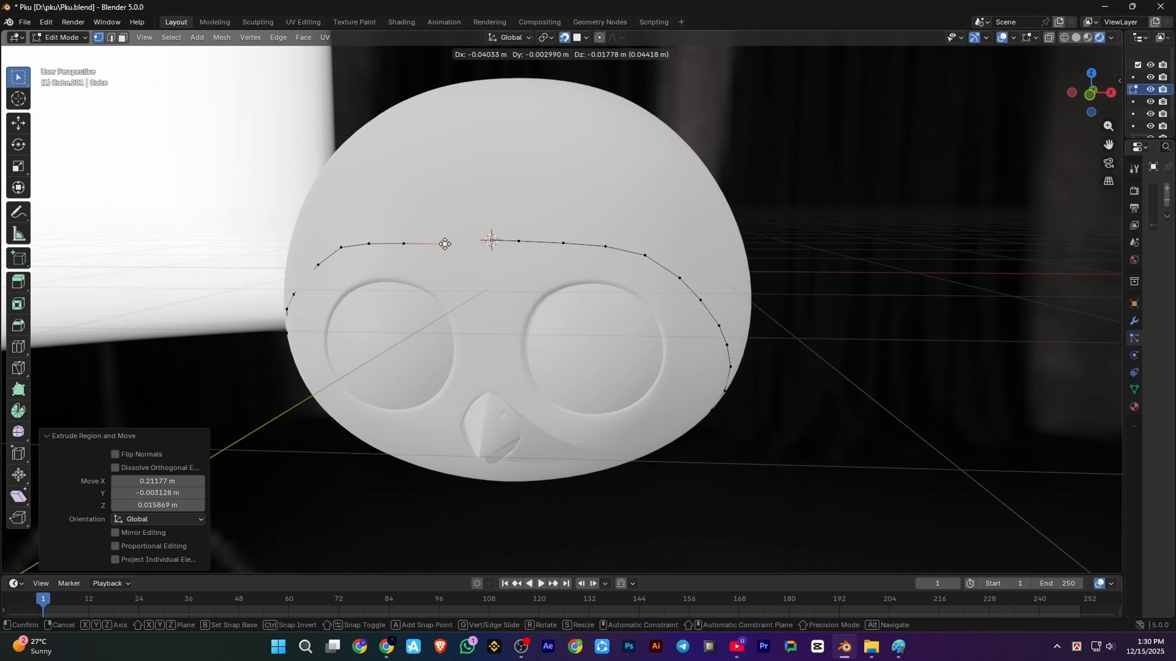
# Finish the vertex loop by extending the chain to its starting point at the middle of the forehead
pyautogui.click(495, 241)
pyautogui.scroll(2, 491, 241)
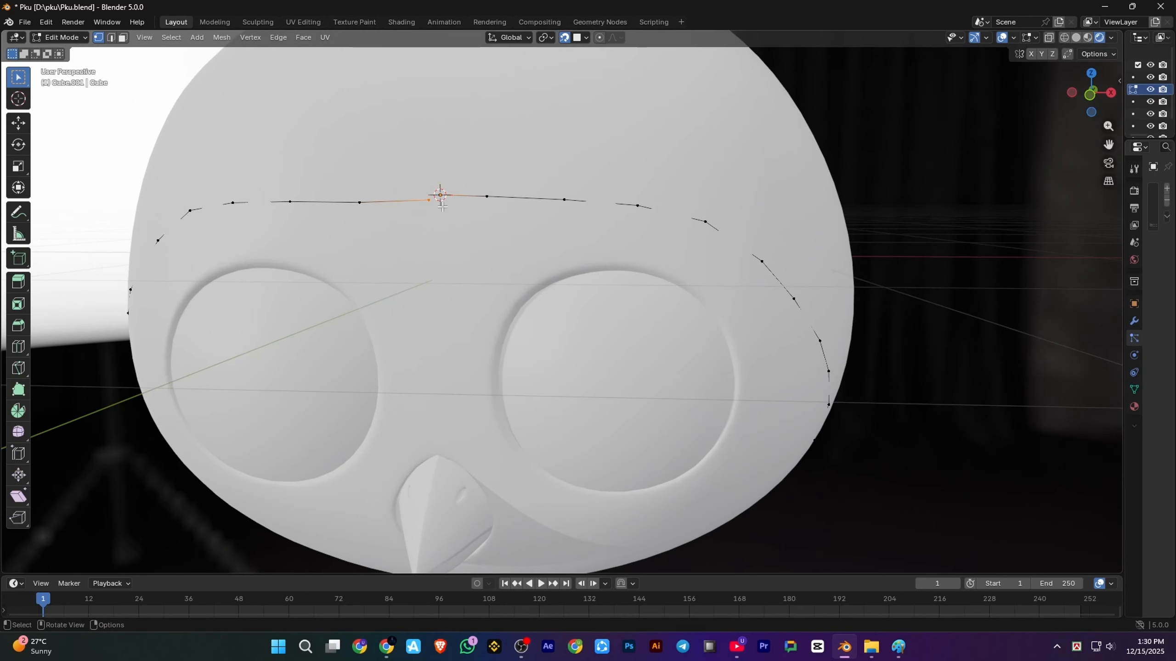
pyautogui.click(426, 261)
pyautogui.click(441, 206)
pyautogui.press('KP_1')
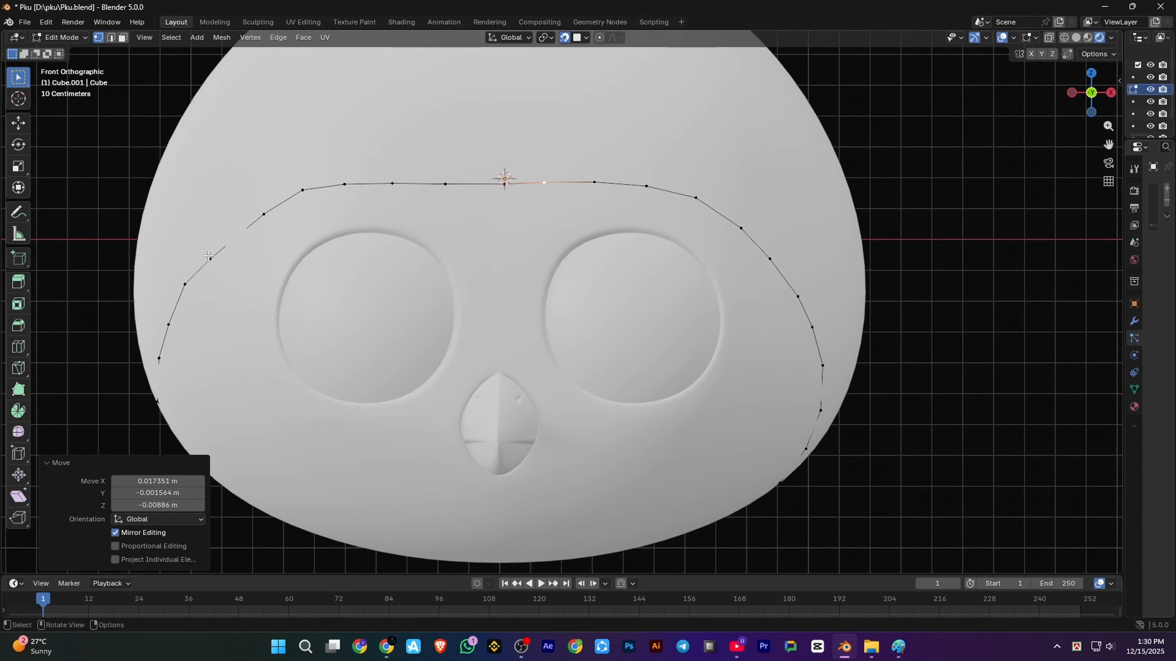
# Reposition the uneven vertices over the eye and along the side to smooth the loop's curve
pyautogui.moveTo(184, 284); pyautogui.dragTo(234, 235)
pyautogui.moveTo(302, 190); pyautogui.dragTo(305, 194)
pyautogui.scroll(-2, 460, 182)
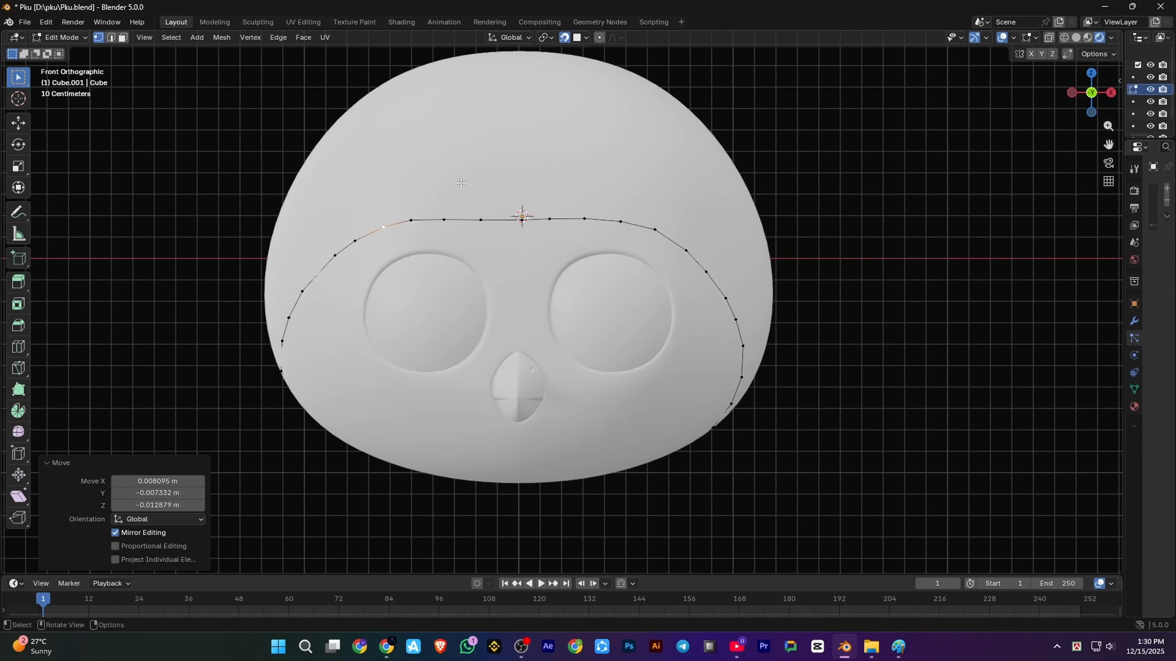
# Select the entire vertex loop around the head and extrude it up over the head
pyautogui.keyDown('alt'); pyautogui.click(575, 218); pyautogui.keyUp('alt')
pyautogui.moveTo(576, 218); pyautogui.dragTo(525, 277, button='middle')
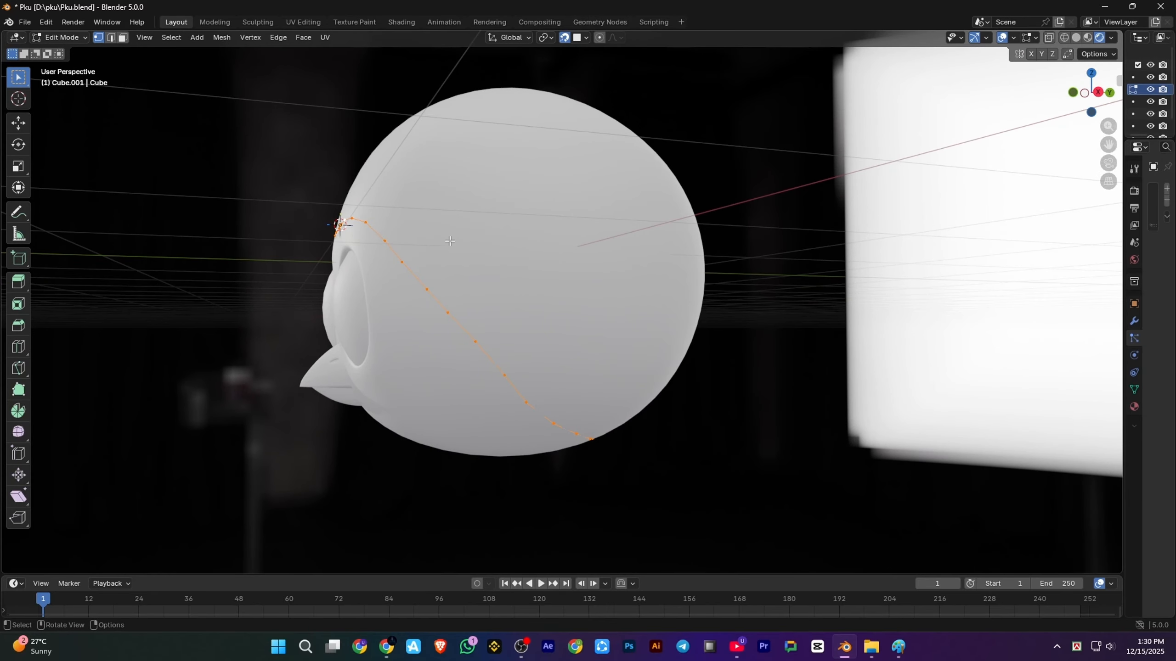
pyautogui.scroll(-2, 450, 241)
pyautogui.moveTo(545, 244)
pyautogui.mouseDown(button='middle')
pyautogui.moveTo(412, 252)
pyautogui.moveTo(537, 245)
pyautogui.mouseUp(button='middle')
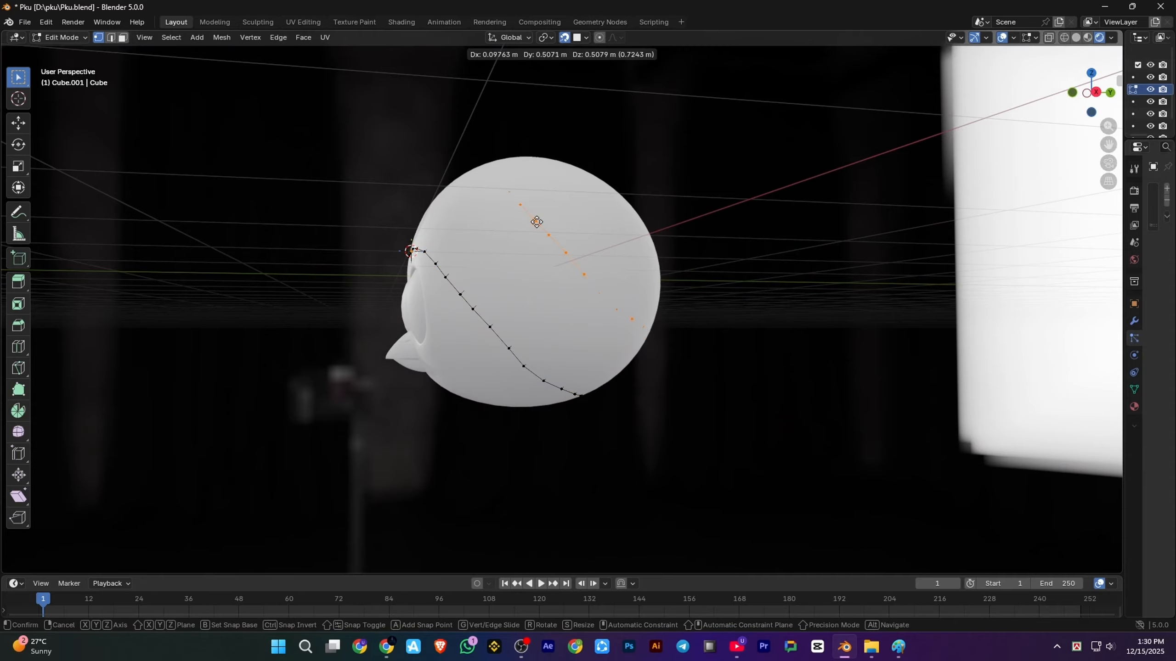
pyautogui.click(501, 250)
pyautogui.press('s')
pyautogui.click(627, 366)
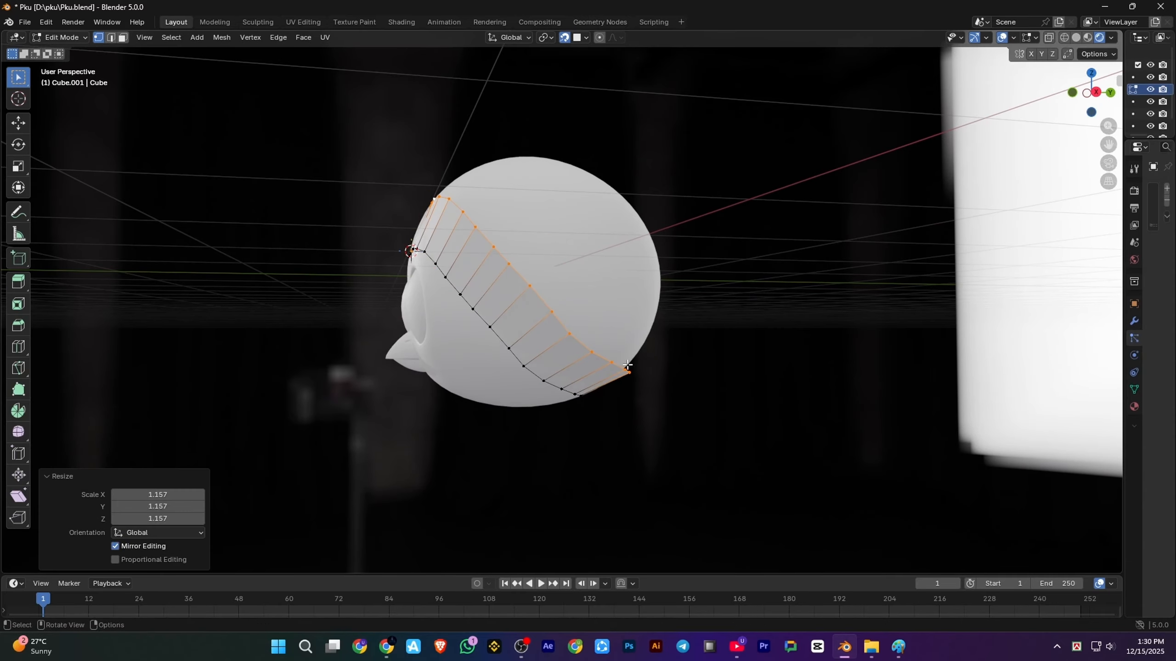
pyautogui.moveTo(626, 365); pyautogui.dragTo(683, 363, button='middle')
pyautogui.hotkey('ctrl', 'z')
# Turn off snapping, raise the extruded loop above the back of the head, scale it to 0.411 and centre it
pyautogui.moveTo(648, 319); pyautogui.dragTo(623, 310, button='middle')
pyautogui.hotkey('shift', 'Tab')
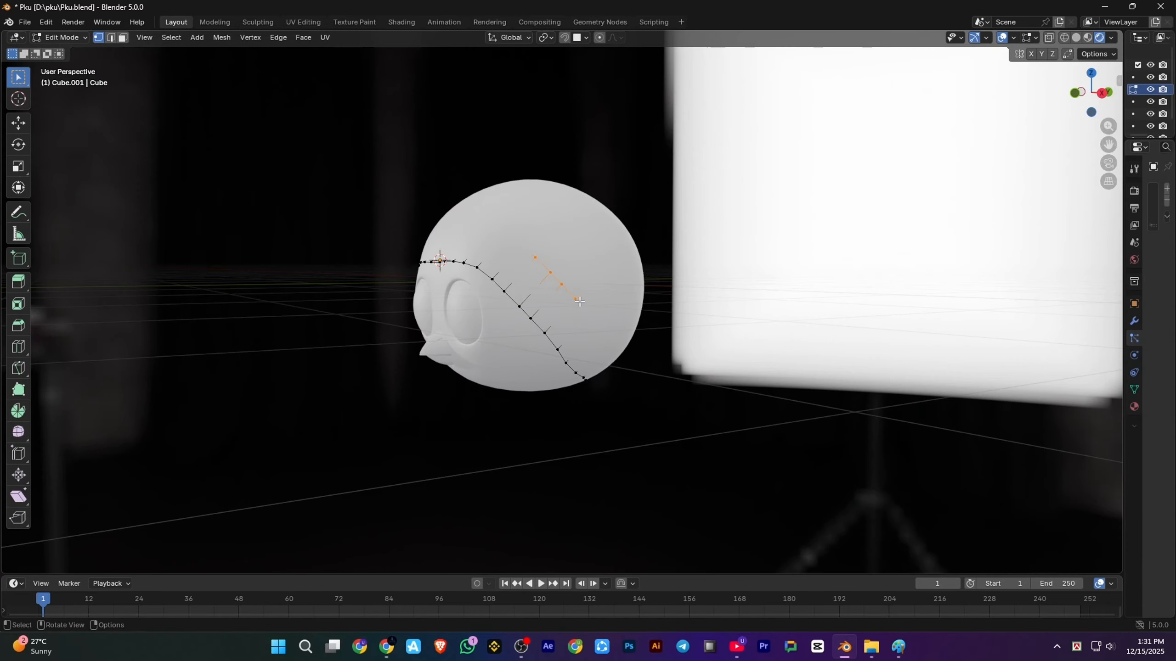
pyautogui.press('g')
pyautogui.click(668, 246)
pyautogui.moveTo(669, 246); pyautogui.dragTo(580, 178, button='middle')
pyautogui.press('s')
pyautogui.click(729, 231)
pyautogui.press('KP_7')
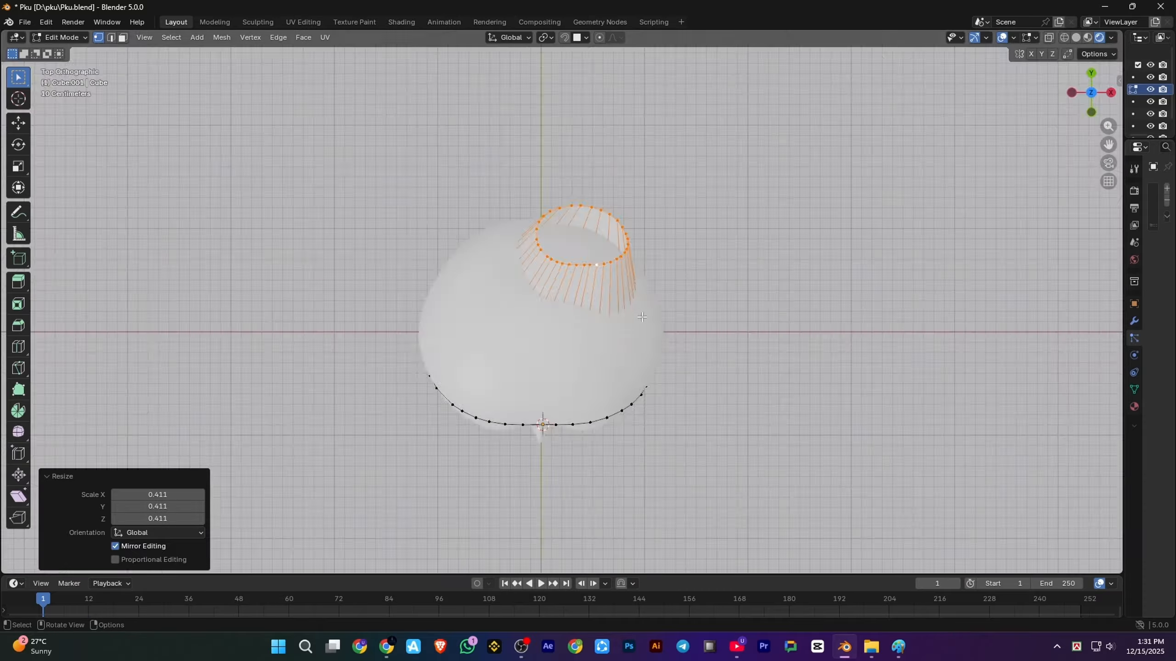
pyautogui.click(552, 220)
# Add a loop cut between the hat's brim and its upper opening and scale it outward around the head
pyautogui.moveTo(552, 220); pyautogui.dragTo(467, 134, button='middle')
pyautogui.scroll(1, 616, 259)
pyautogui.hotkey('ctrl', 'r')
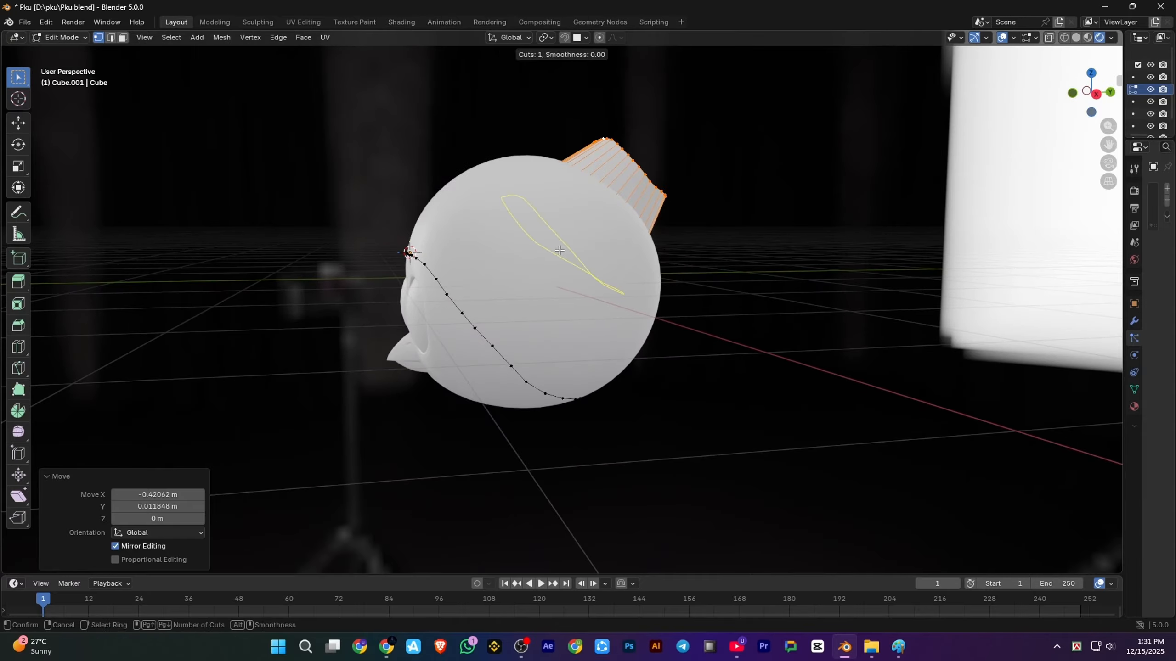
pyautogui.doubleClick(646, 290)
pyautogui.press('s')
pyautogui.click(701, 326)
# Undo the last change, then scale the added hat loops outward to clear the head, the uppermost by 1.109
pyautogui.moveTo(495, 259); pyautogui.dragTo(542, 275, button='middle')
pyautogui.hotkey('ctrl', 'z')
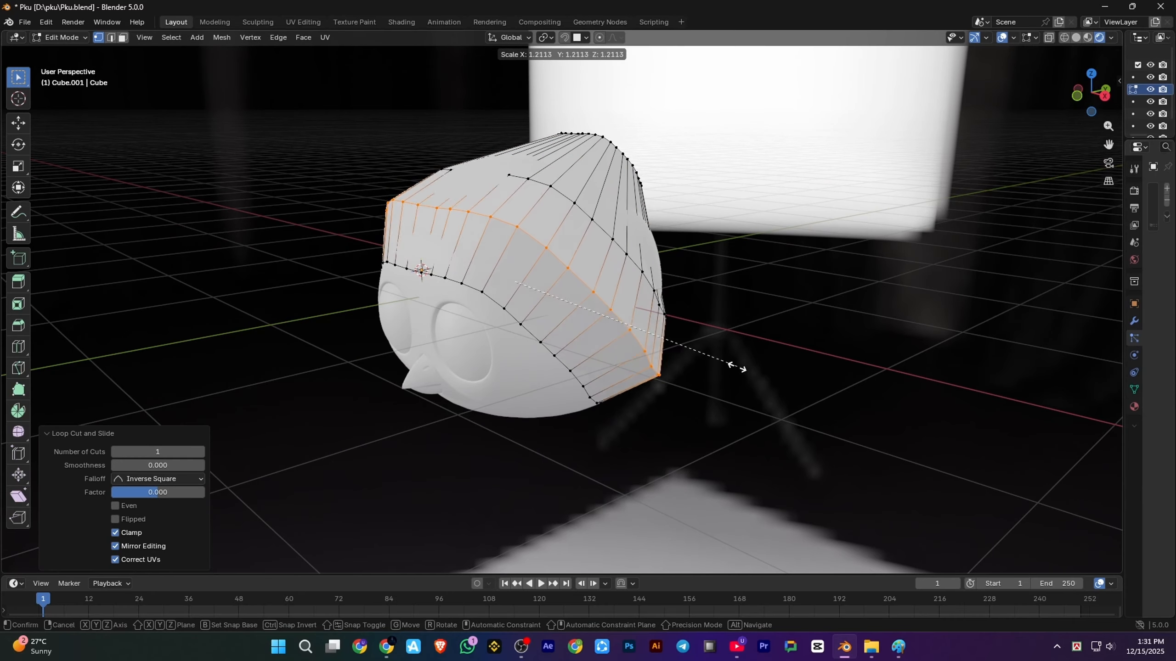
pyautogui.click(727, 364)
pyautogui.moveTo(727, 364); pyautogui.dragTo(570, 293, button='middle')
pyautogui.click(772, 424)
pyautogui.moveTo(772, 423); pyautogui.dragTo(474, 323, button='middle')
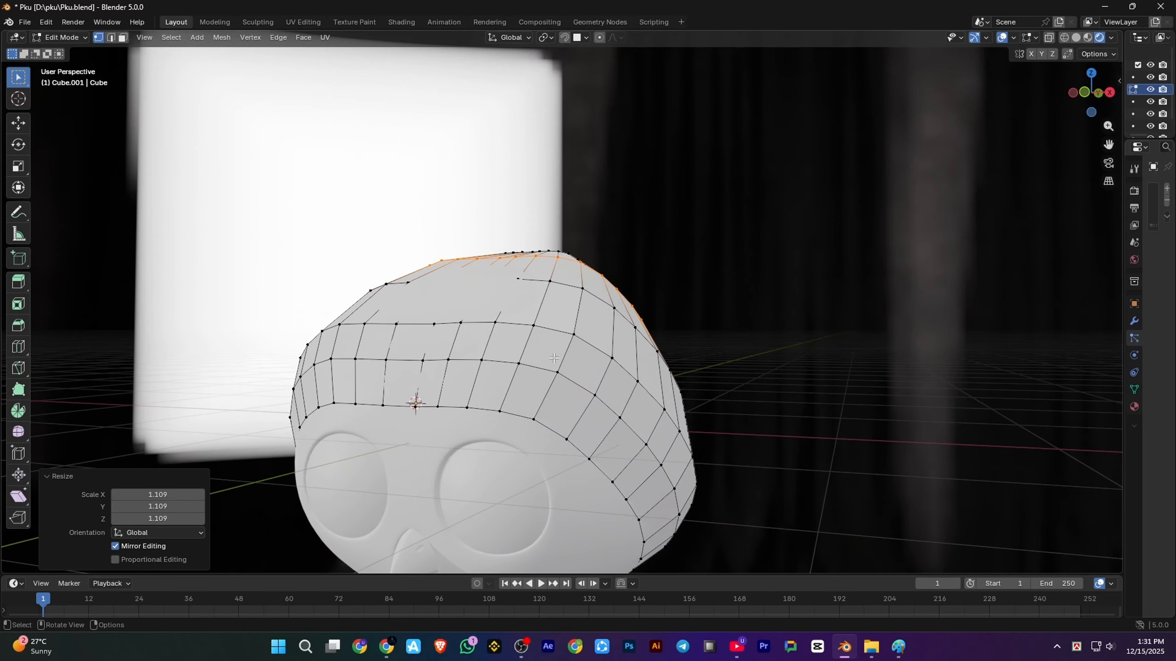
# Select the edge loop of the hat's upper opening, then reposition it and rotate it toward the back
pyautogui.press('KP_1')
pyautogui.scroll(-5, 714, 344)
pyautogui.keyDown('alt'); pyautogui.click(613, 286); pyautogui.keyUp('alt')
pyautogui.moveTo(713, 344); pyautogui.dragTo(669, 378, button='middle')
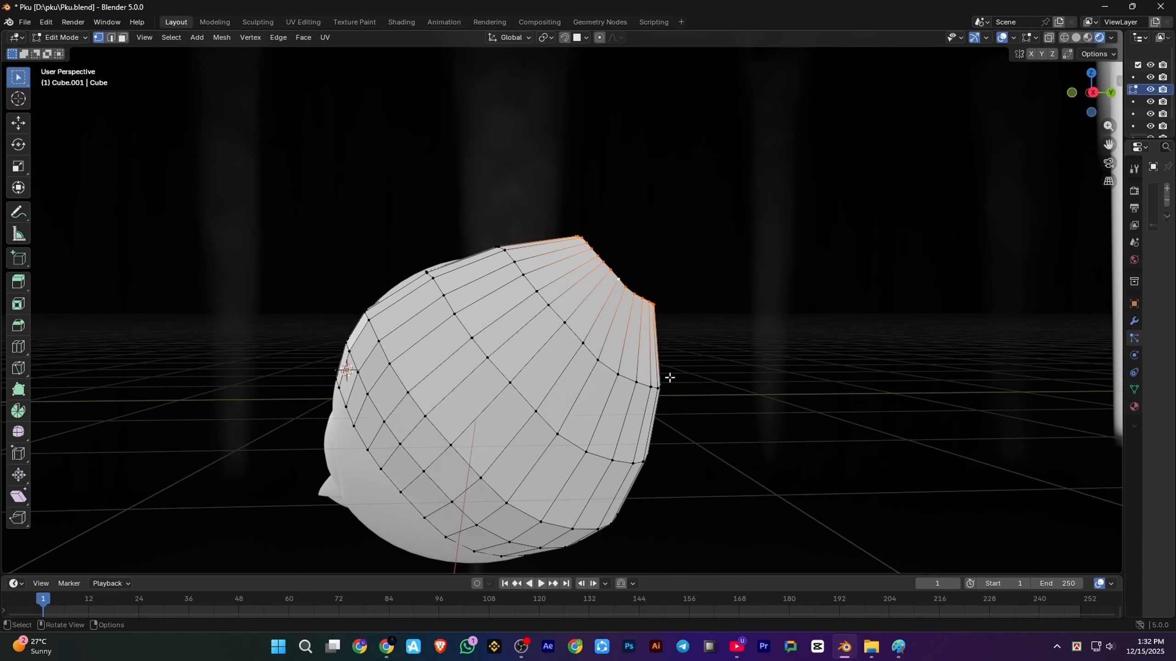
pyautogui.click(664, 349)
pyautogui.press('r')
pyautogui.click(661, 357)
# Extrude the hat's opening backward and scale the new end down to start a tapering tail
pyautogui.press('e')
pyautogui.click(738, 325)
pyautogui.press('s')
pyautogui.click(712, 307)
# Select the loop where the tail begins and move it about 0.079 m in Y and -0.048 m in Z
pyautogui.keyDown('alt'); pyautogui.click(620, 311); pyautogui.keyUp('alt')
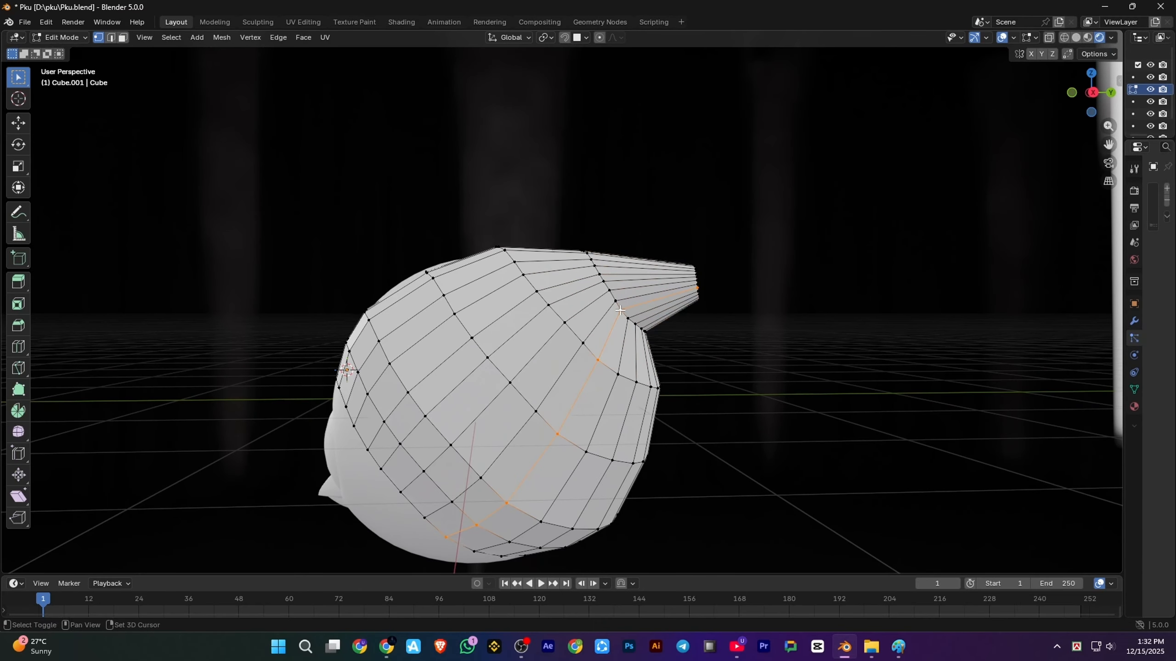
pyautogui.keyDown('alt'); pyautogui.click(617, 304); pyautogui.keyUp('alt')
pyautogui.scroll(1, 648, 324)
pyautogui.press('g')
pyautogui.click(689, 341)
pyautogui.press('KP_3')
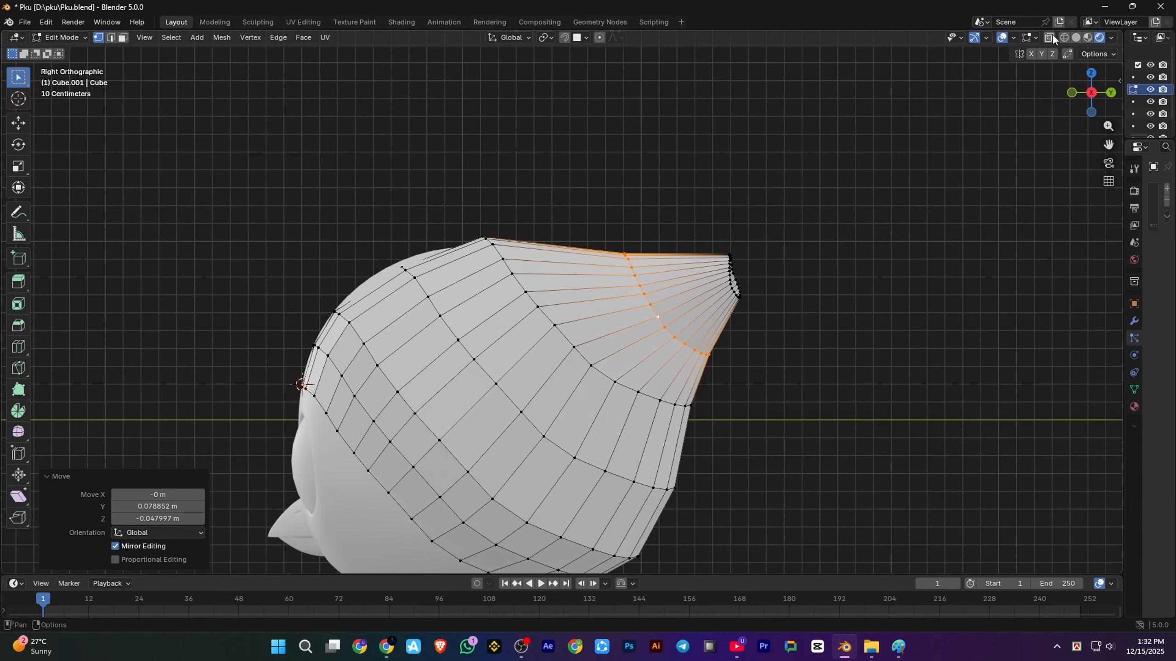
# Switch to wireframe shading, select the tail's end ring, move it backward and rotate it -23.2°
pyautogui.click(1063, 38)
pyautogui.moveTo(713, 236); pyautogui.dragTo(768, 320)
pyautogui.press('g')
pyautogui.click(790, 320)
pyautogui.press('r')
pyautogui.click(782, 329)
# Extrude two more tail segments curving downward, angle the tip, and scale the ring between them to 0.830
pyautogui.keyDown('shift'); pyautogui.moveTo(678, 399); pyautogui.dragTo(677, 334, button='middle'); pyautogui.keyUp('shift')
pyautogui.click(662, 333)
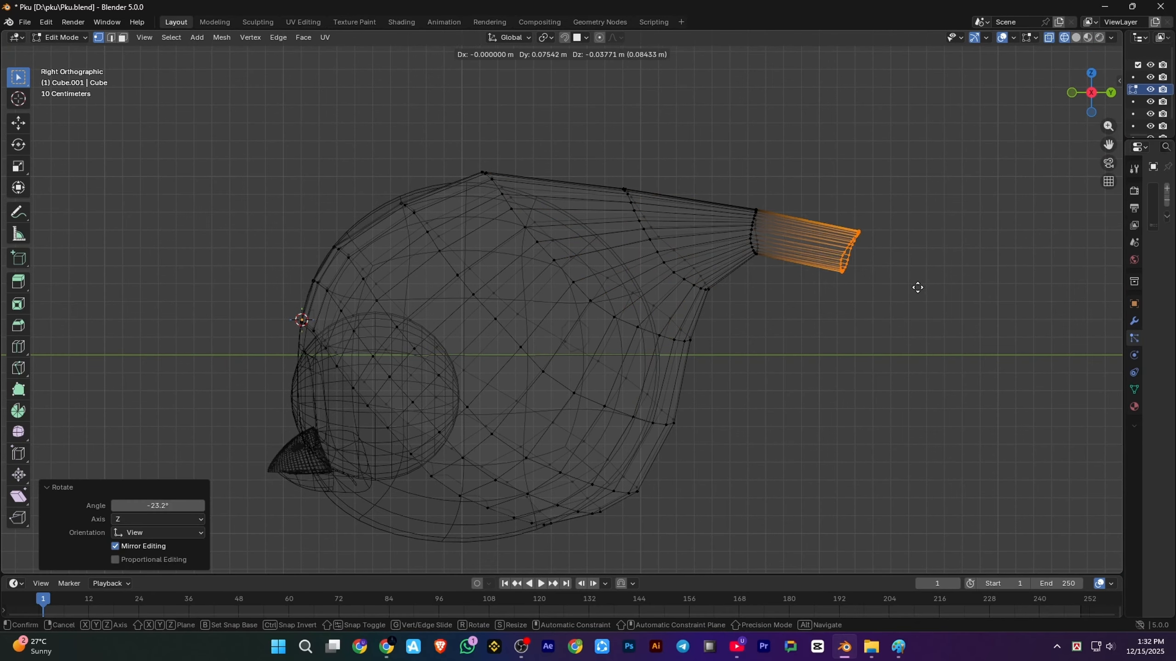
pyautogui.click(881, 277)
pyautogui.press('e')
pyautogui.click(939, 331)
pyautogui.press('r')
pyautogui.click(923, 340)
pyautogui.press('g')
pyautogui.click(892, 254)
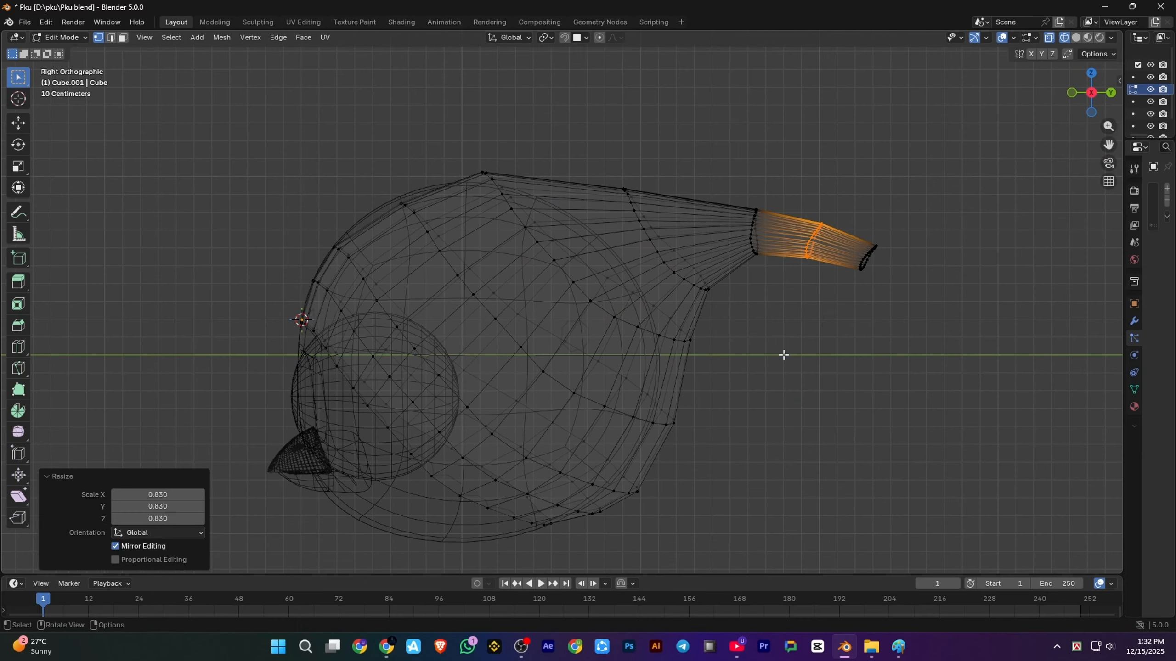
# Move the two loops where the hat body narrows into the tail and rotate the one nearest the tail
pyautogui.scroll(1, 643, 195)
pyautogui.keyDown('alt'); pyautogui.click(643, 194); pyautogui.keyUp('alt')
pyautogui.click(776, 345)
pyautogui.keyDown('alt'); pyautogui.click(638, 327); pyautogui.keyUp('alt')
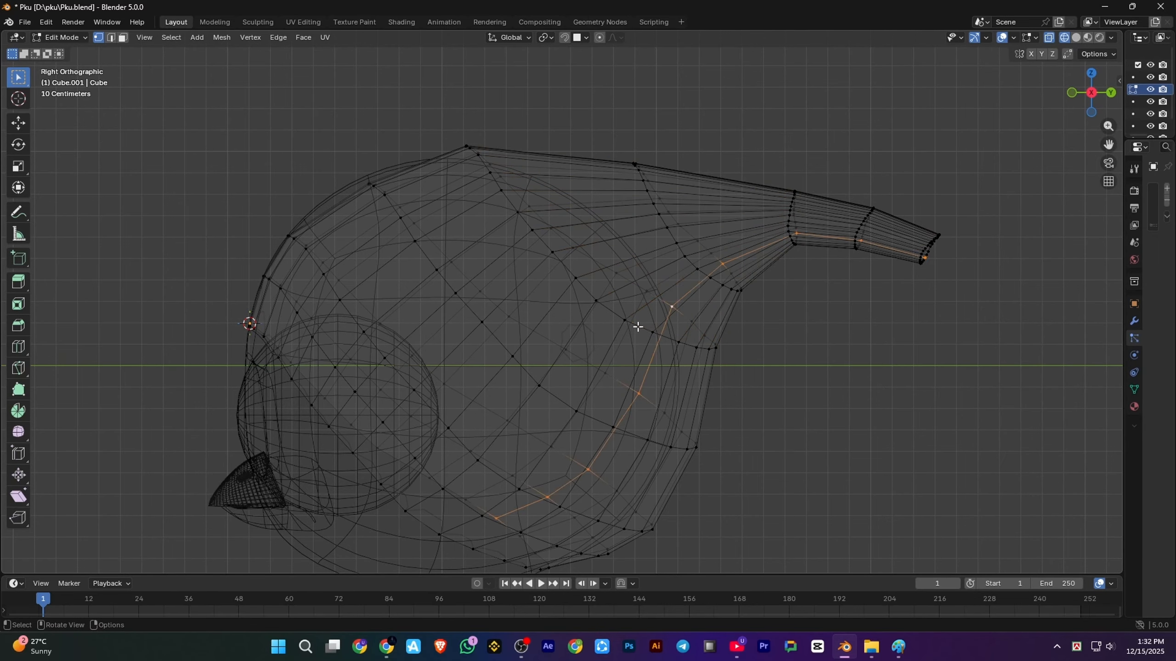
pyautogui.click(737, 394)
pyautogui.press('g')
pyautogui.click(744, 406)
pyautogui.keyDown('alt'); pyautogui.click(662, 220); pyautogui.keyUp('alt')
pyautogui.press('g')
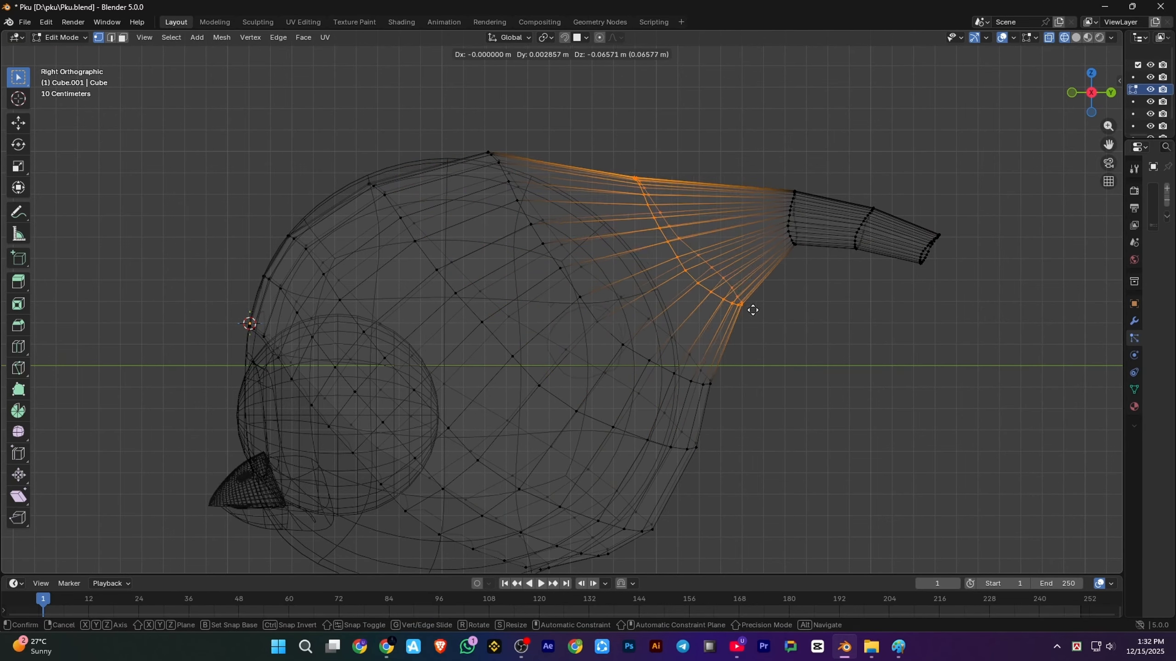
pyautogui.click(753, 311)
pyautogui.press('r')
# Select all the narrow tail rings, rotate them downward and reposition them closer to the hat body
pyautogui.moveTo(761, 162); pyautogui.dragTo(934, 309)
pyautogui.press('g')
pyautogui.click(970, 342)
pyautogui.press('r')
pyautogui.click(962, 366)
pyautogui.press('g')
pyautogui.click(951, 345)
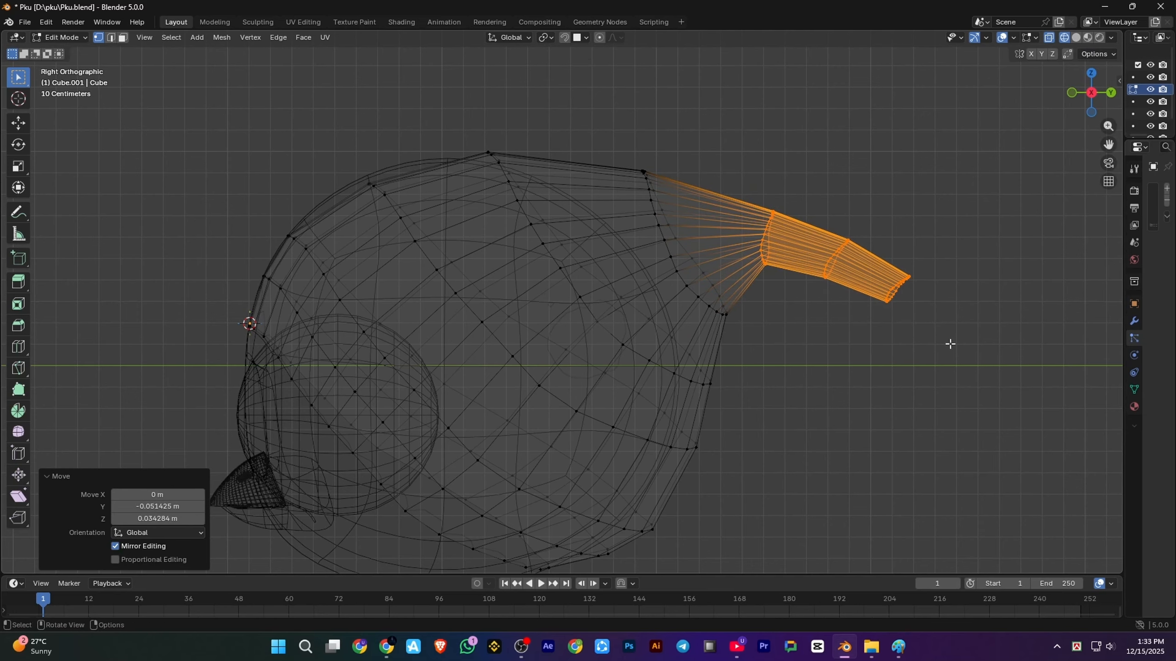
# Rotate the tail's end further down and shift it about -0.020 m in Y and -0.031 m in Z
pyautogui.moveTo(809, 219); pyautogui.dragTo(960, 388)
pyautogui.press('r')
pyautogui.click(926, 399)
pyautogui.scroll(-1, 926, 399)
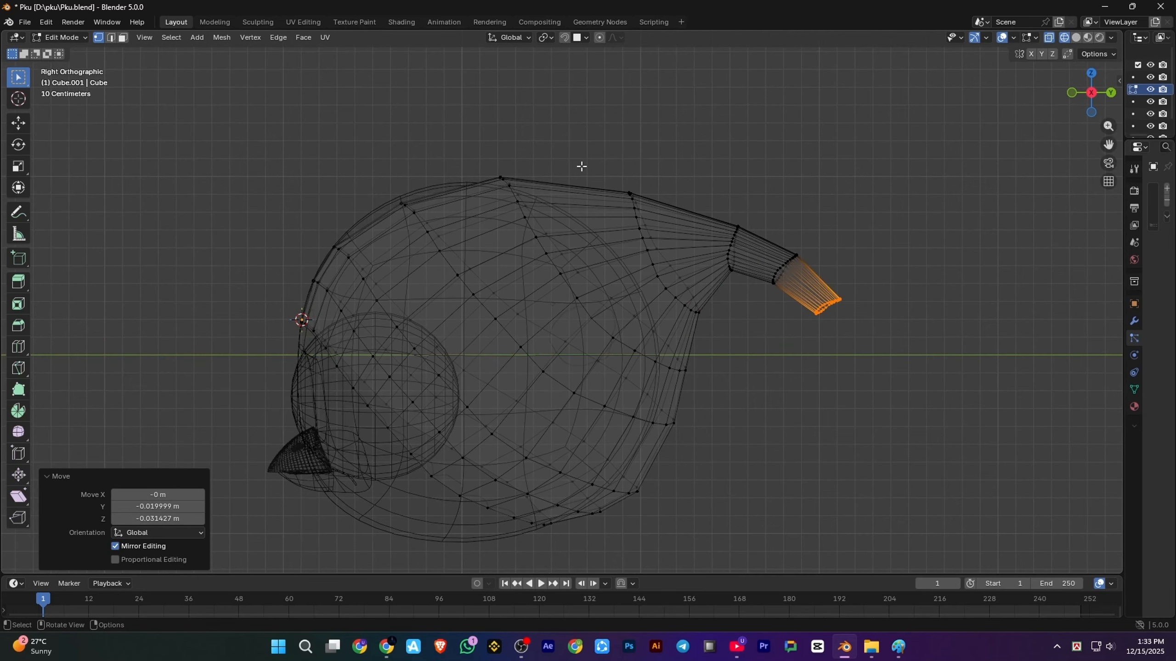
# Reposition the hat body's upper loops, moving the middle one about -0.045 m in Y and 0.041 m in Z
pyautogui.click(549, 257)
pyautogui.click(548, 253)
pyautogui.keyDown('alt'); pyautogui.click(465, 280); pyautogui.keyUp('alt')
pyautogui.press('g')
pyautogui.click(481, 280)
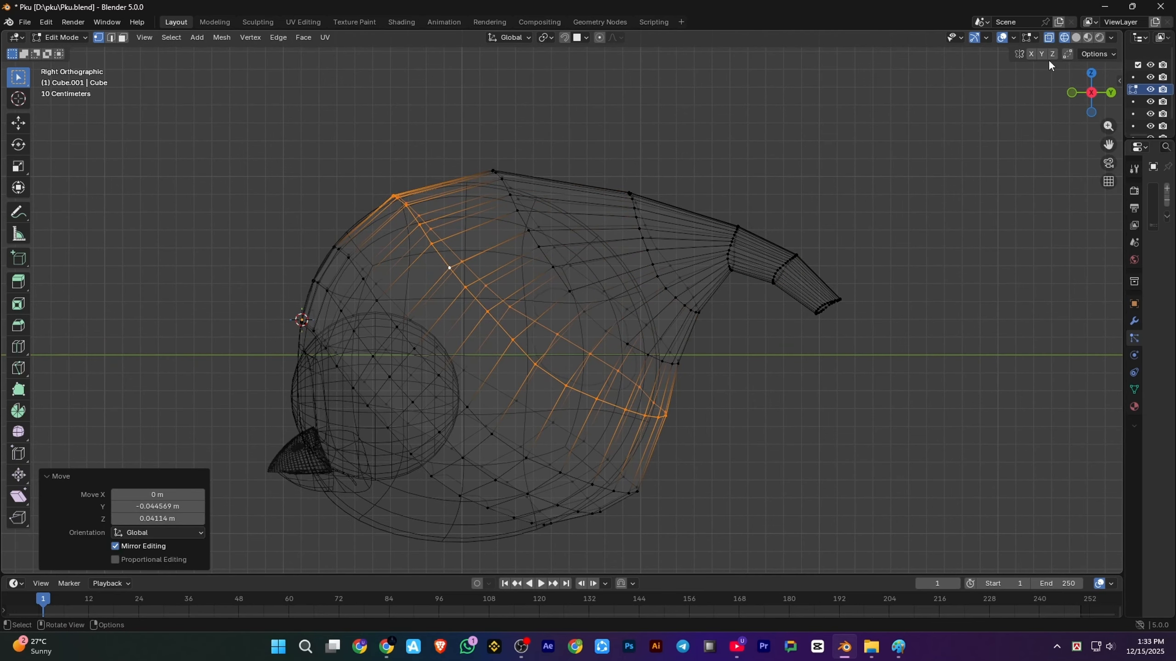
# Switch to solid shading and rescale the tail's first narrow ring and the wider loop at its base
pyautogui.click(1076, 37)
pyautogui.press('Tab')
pyautogui.scroll(-3, 662, 361)
pyautogui.moveTo(649, 376); pyautogui.dragTo(519, 417, button='middle')
pyautogui.scroll(4, 523, 412)
pyautogui.press('Tab')
pyautogui.click(636, 324)
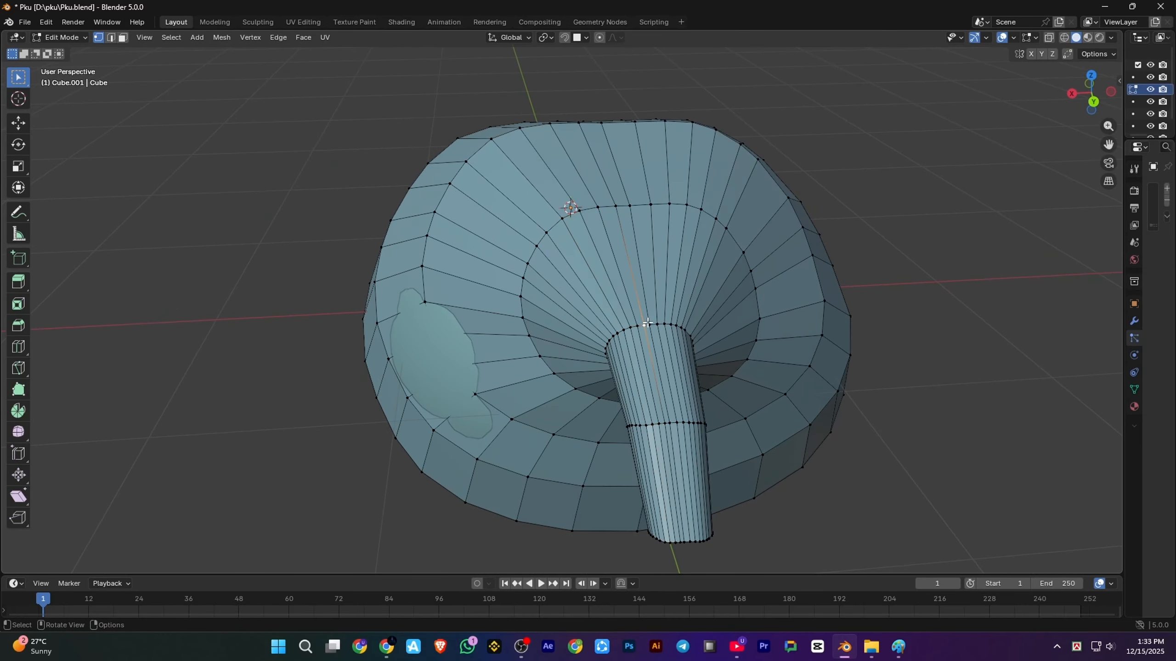
pyautogui.keyDown('alt'); pyautogui.click(643, 325); pyautogui.keyUp('alt')
pyautogui.press('s')
pyautogui.click(1000, 340)
pyautogui.keyDown('alt'); pyautogui.keyDown('shift'); pyautogui.click(803, 373); pyautogui.keyUp('shift'); pyautogui.keyUp('alt')
pyautogui.press('s')
pyautogui.click(937, 351)
# Select the ring at the tail's tip and scale it to 0.808
pyautogui.moveTo(937, 352); pyautogui.dragTo(679, 302, button='middle')
pyautogui.scroll(1, 664, 331)
pyautogui.scroll(2, 722, 308)
pyautogui.keyDown('alt'); pyautogui.click(783, 314); pyautogui.keyUp('alt')
pyautogui.press('s')
pyautogui.click(885, 362)
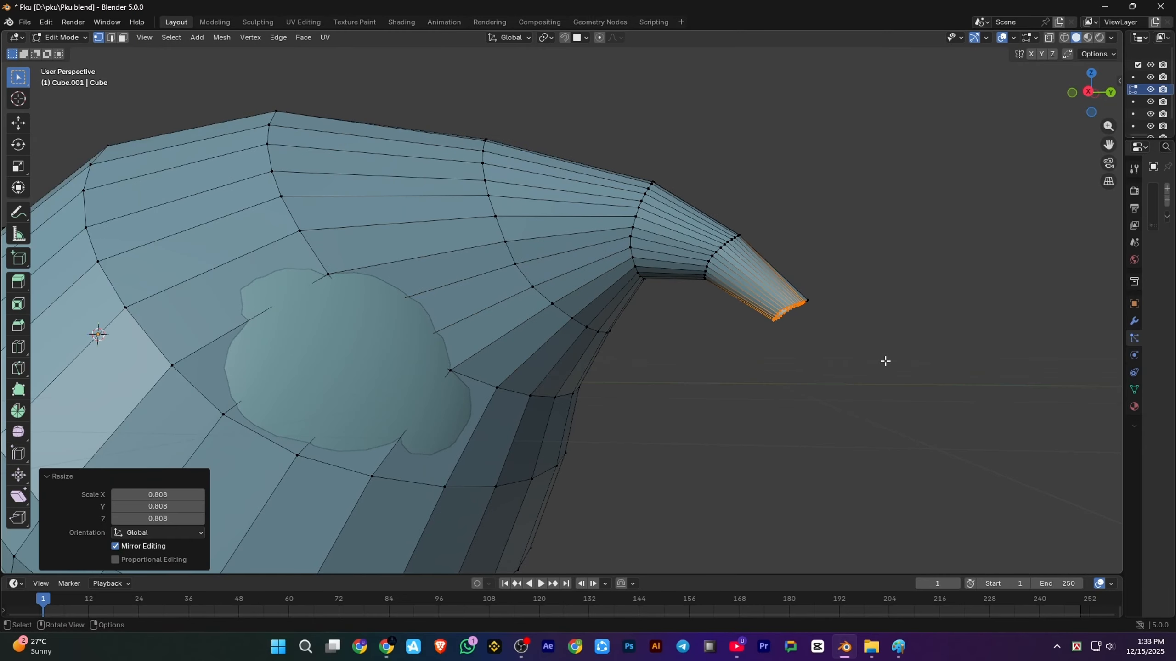
# Switch to wireframe in the right view and scale the tail's tip ring by a further 0.732
pyautogui.press('KP_3')
pyautogui.keyDown('alt'); pyautogui.click(782, 314); pyautogui.keyUp('alt')
pyautogui.click(1064, 37)
pyautogui.press('s')
pyautogui.click(795, 340)
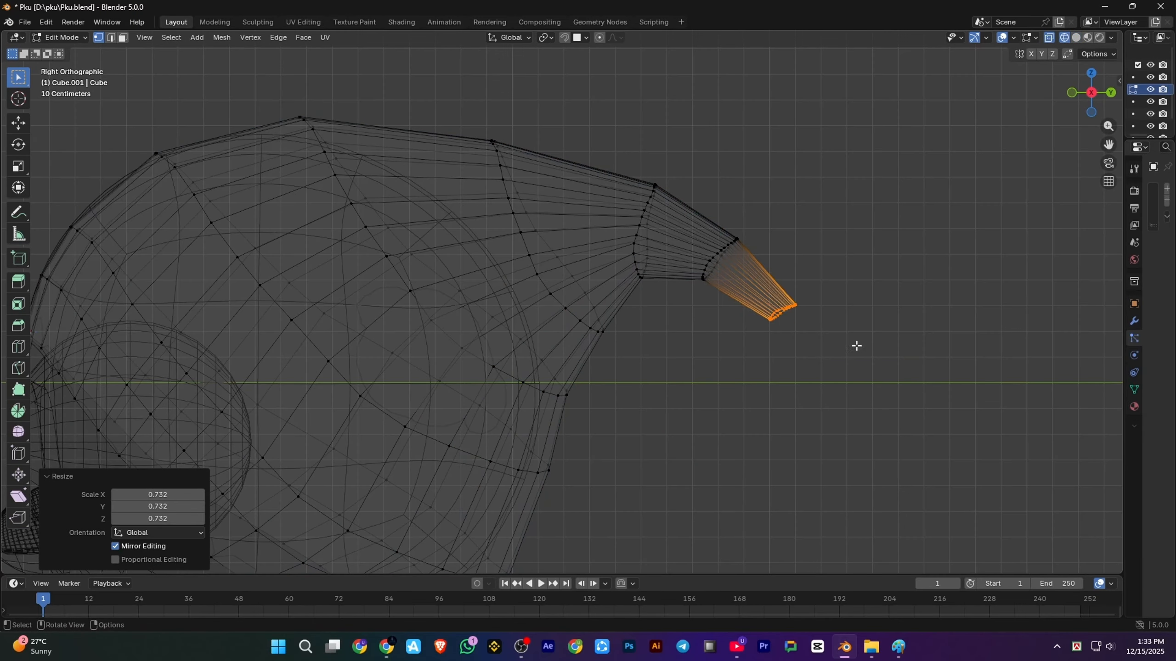
# Switch to solid shading in the front view and scale the hat's brim loop to 1.006
pyautogui.click(888, 383)
pyautogui.scroll(-3, 888, 384)
pyautogui.hotkey('shift', 'z')
pyautogui.click(874, 385)
pyautogui.scroll(-2, 874, 384)
pyautogui.press('KP_1')
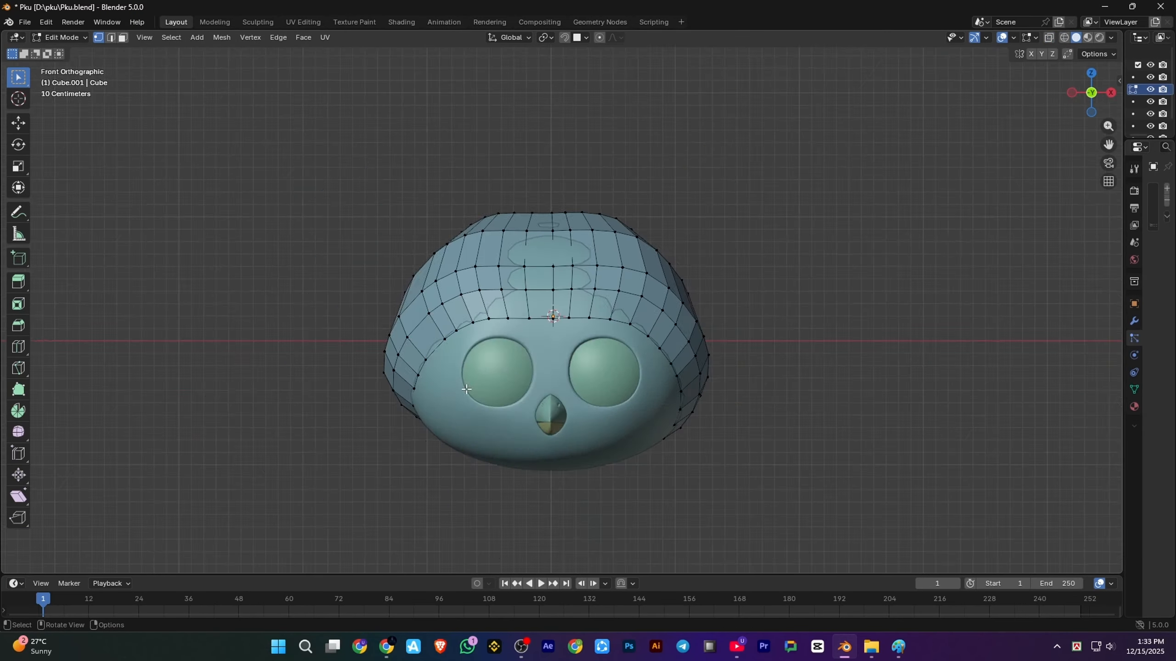
pyautogui.scroll(5, 378, 344)
pyautogui.click(378, 344)
pyautogui.keyDown('shift'); pyautogui.moveTo(378, 345); pyautogui.dragTo(453, 278, button='middle'); pyautogui.keyUp('shift')
pyautogui.click(509, 274)
pyautogui.click(986, 397)
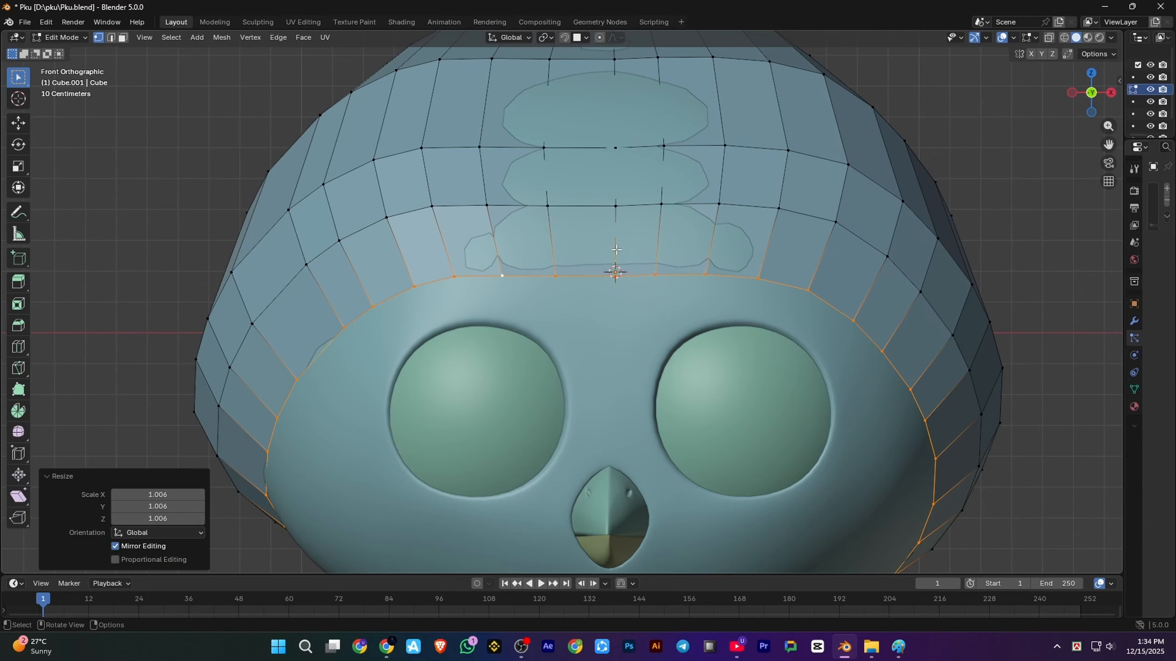
# Pull the centre vertex and its left neighbour one row above the brim outward to cover the head poking through
pyautogui.moveTo(576, 341); pyautogui.dragTo(601, 328, button='middle')
pyautogui.click(670, 152)
pyautogui.scroll(3, 661, 278)
pyautogui.moveTo(655, 370); pyautogui.dragTo(623, 395, button='middle')
pyautogui.press('g')
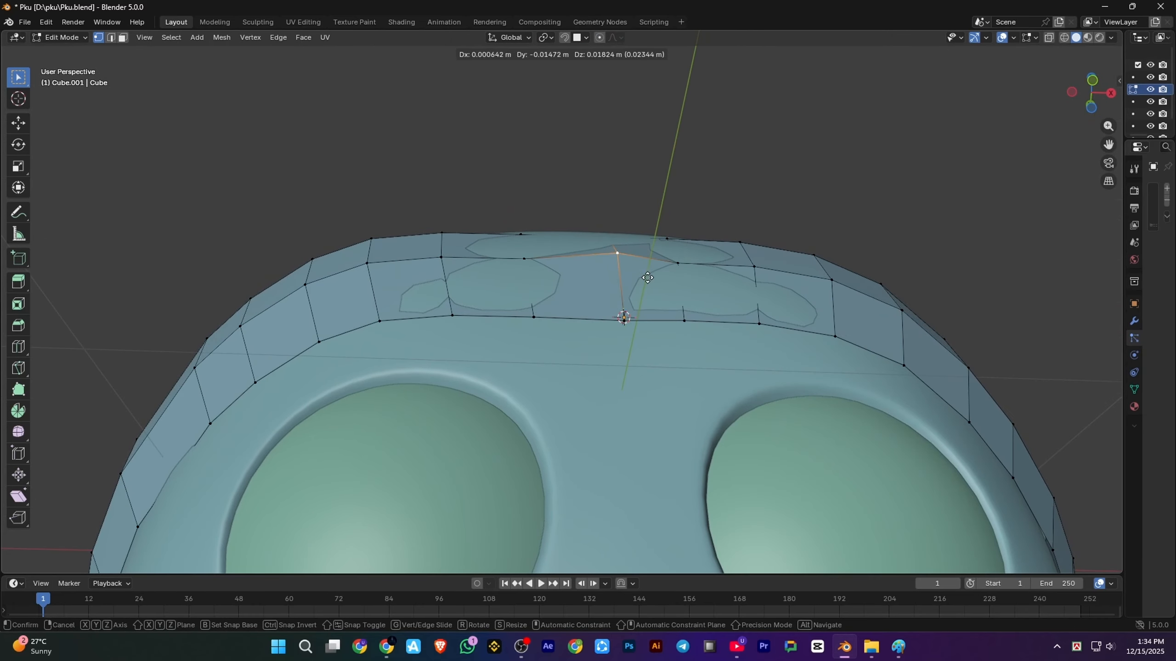
pyautogui.click(623, 387)
pyautogui.click(523, 258)
pyautogui.press('g')
pyautogui.click(522, 252)
# Adjust the vertices right of centre near the brim, moving one brim vertex about -0.004 m in Y and 0.005 m in Z
pyautogui.click(678, 265)
pyautogui.click(728, 265)
pyautogui.click(759, 324)
pyautogui.press('g')
pyautogui.click(759, 320)
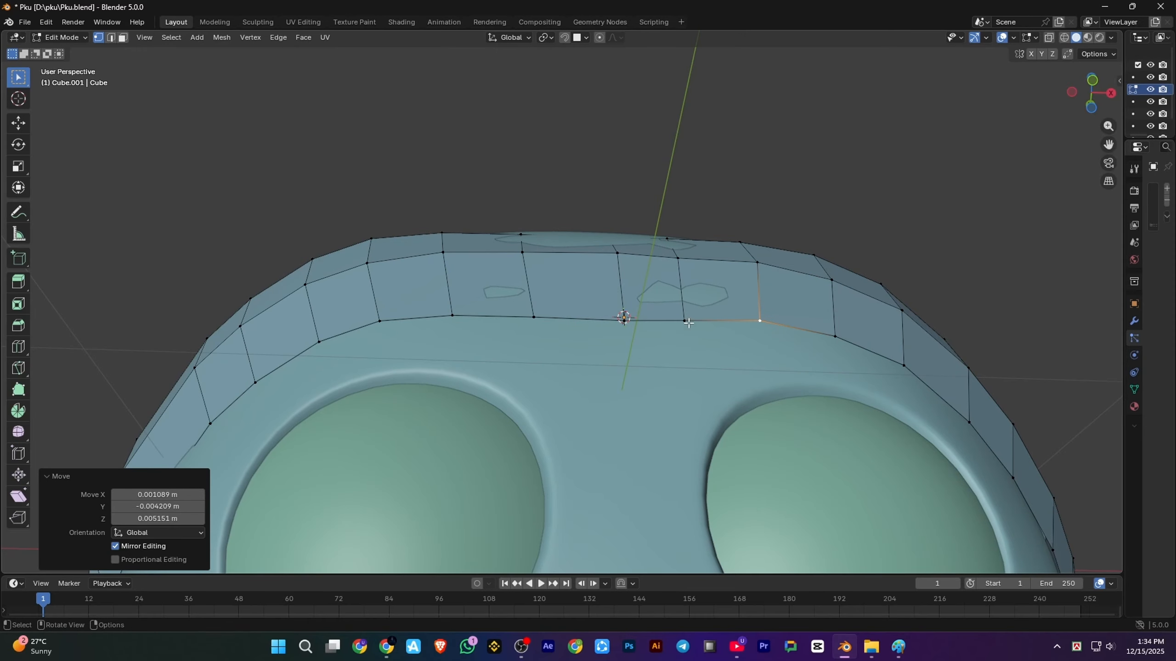
pyautogui.press('g')
pyautogui.click(545, 315)
# Move the centre vertex two rows above the brim about -0.007 m in Y and 0.011 m in Z
pyautogui.moveTo(606, 311)
pyautogui.mouseDown(button='middle')
pyautogui.moveTo(616, 344)
pyautogui.moveTo(619, 329)
pyautogui.mouseUp(button='middle')
pyautogui.click(603, 302)
pyautogui.press('g')
pyautogui.click(604, 296)
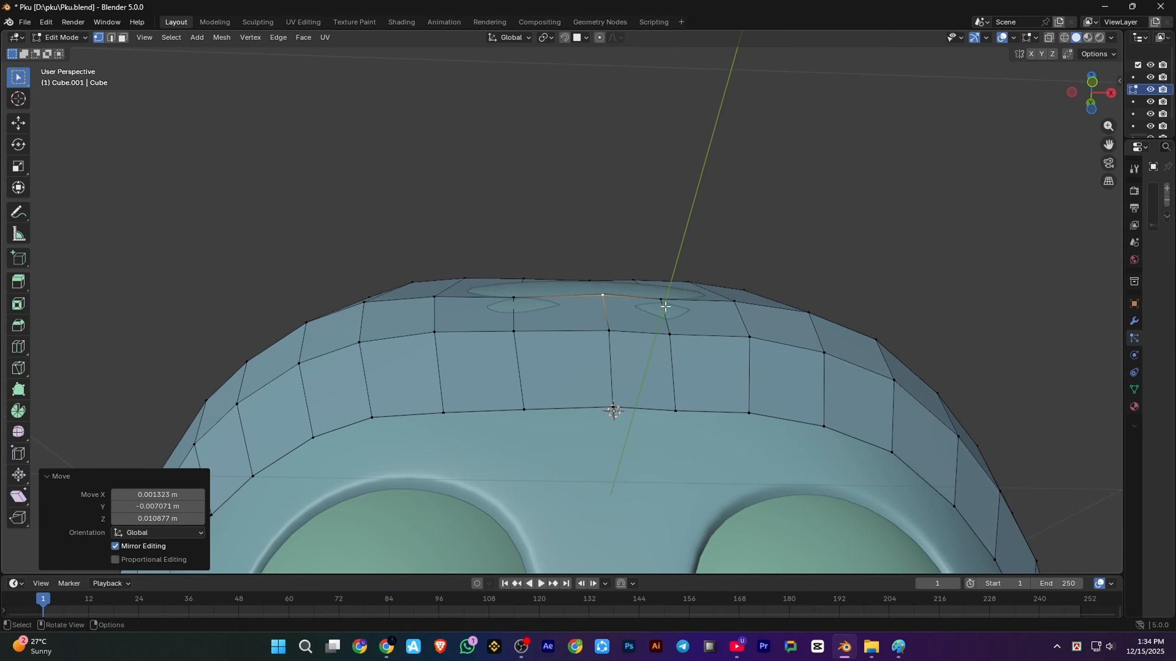
# Raise two vertices on the right side of the front crown outward over the exposed head surface
pyautogui.moveTo(550, 302); pyautogui.dragTo(607, 418, button='middle')
pyautogui.scroll(-4, 606, 417)
pyautogui.scroll(3, 606, 417)
pyautogui.click(721, 388)
pyautogui.moveTo(721, 388); pyautogui.dragTo(693, 336, button='middle')
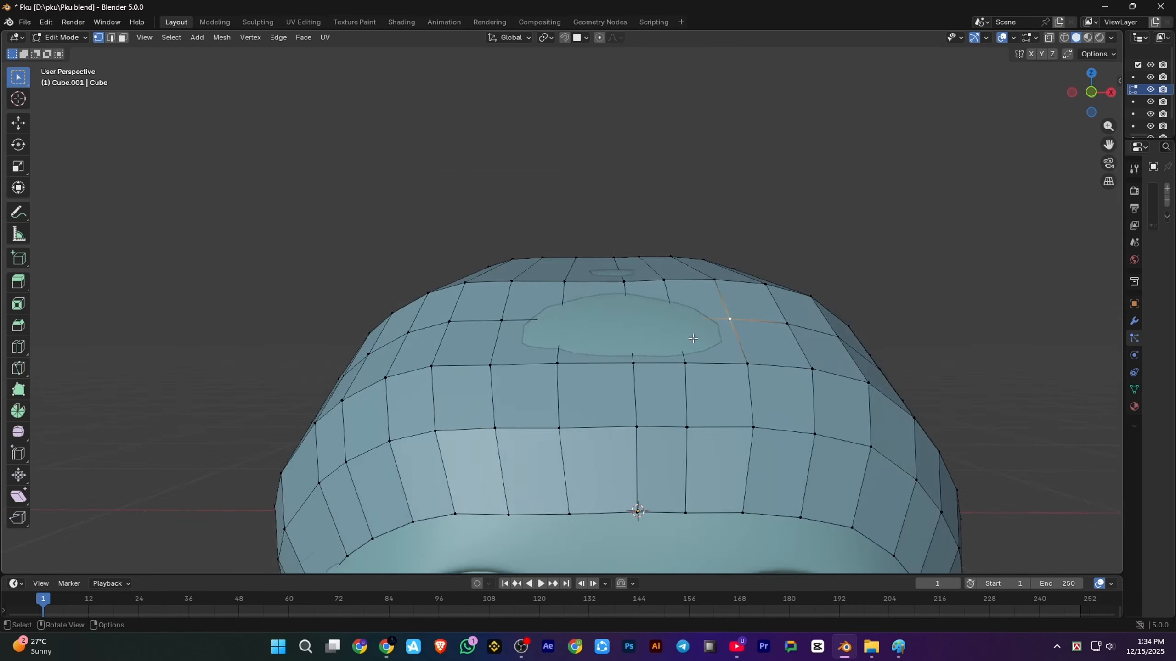
pyautogui.click(736, 301)
pyautogui.press('g')
pyautogui.click(747, 284)
pyautogui.click(770, 273)
pyautogui.press('g')
pyautogui.click(771, 269)
# Raise the centre and left vertices of the same crown row, moving the outermost about 0.015 m in Z
pyautogui.click(644, 279)
pyautogui.press('g')
pyautogui.click(645, 268)
pyautogui.click(553, 275)
pyautogui.press('g')
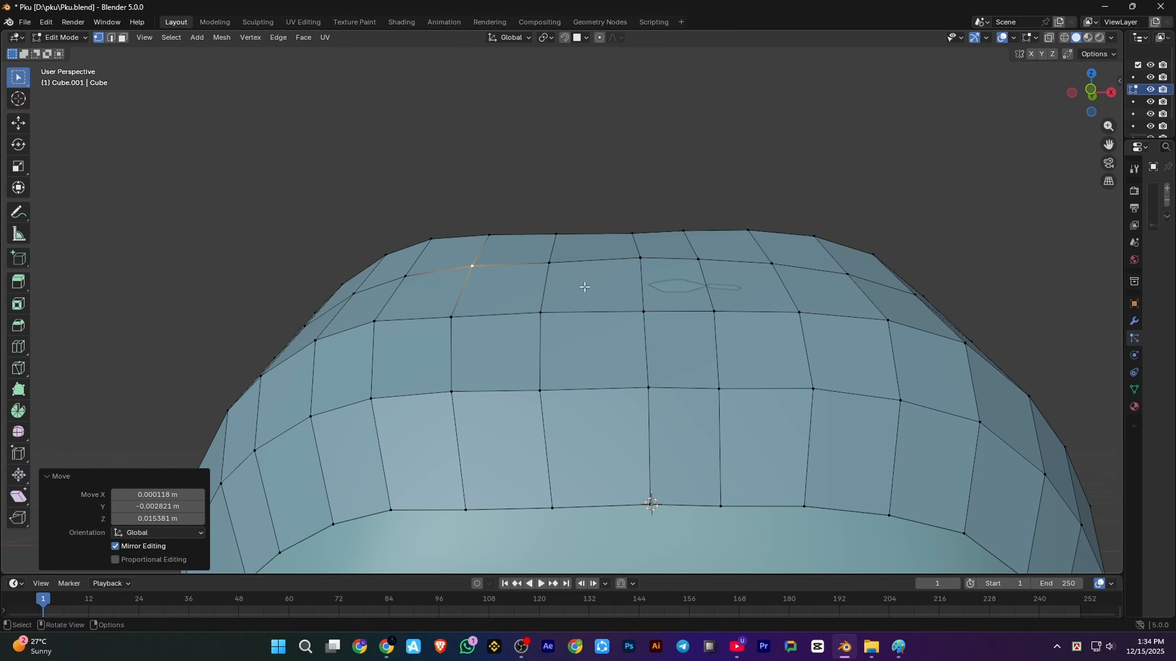
pyautogui.click(716, 300)
# Nudge the remaining left crown vertices outward, moving the last one about 0.004 m in Z
pyautogui.click(546, 265)
pyautogui.press('g')
pyautogui.click(458, 322)
pyautogui.press('g')
pyautogui.click(542, 315)
pyautogui.scroll(-4, 548, 308)
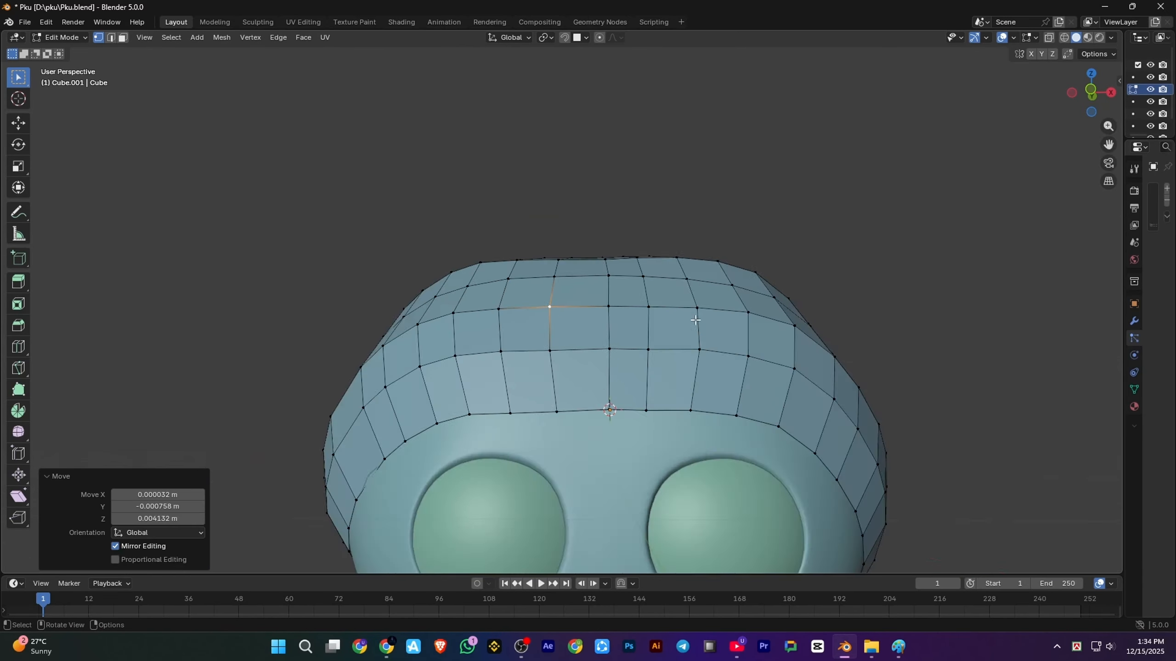
# Enable smooth proportional editing with a size of about 0.424 m and raise a crown vertex about 0.026 m along Z
pyautogui.moveTo(713, 354); pyautogui.dragTo(616, 384, button='middle')
pyautogui.hotkey('ctrl', 'r')
pyautogui.doubleClick(602, 345)
pyautogui.click(537, 317)
pyautogui.scroll(1, 517, 130)
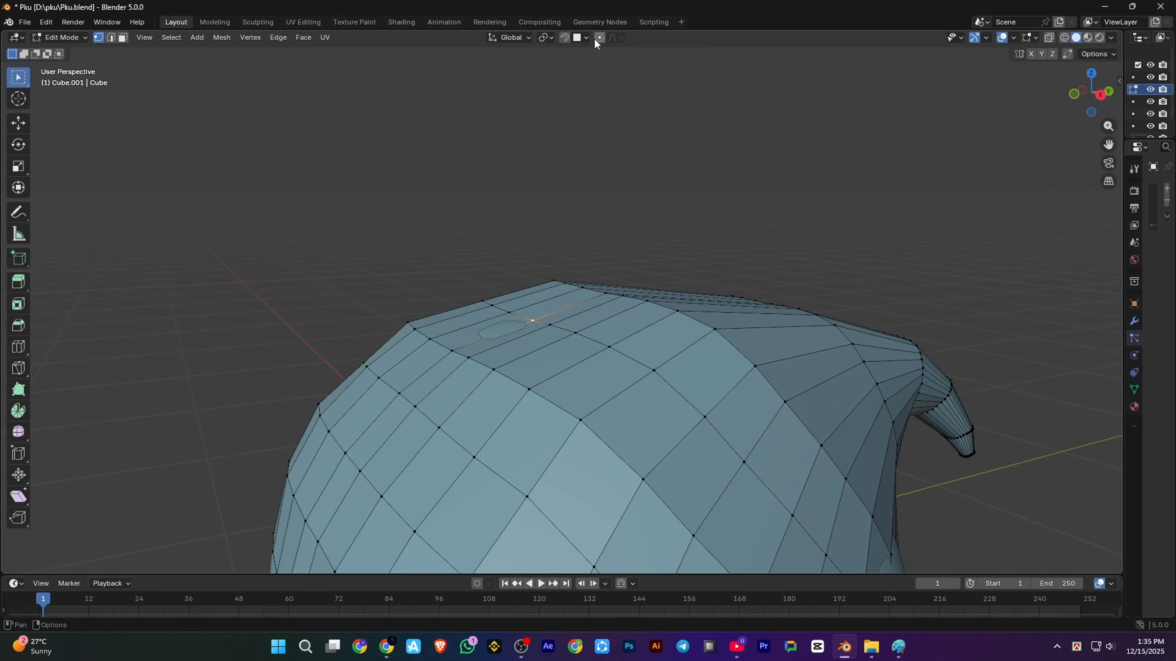
pyautogui.press('z')
pyautogui.click(582, 283)
pyautogui.click(609, 345)
pyautogui.press('g')
pyautogui.press('z')
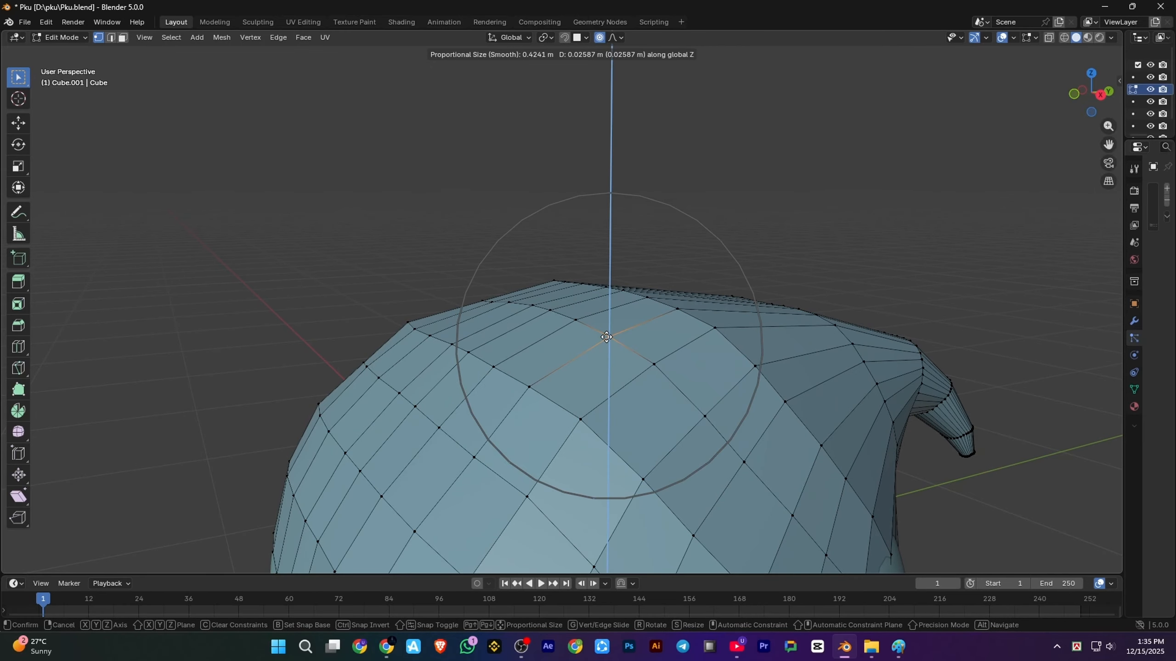
pyautogui.click(609, 339)
# Adjust vertices on the far side of the crown with proportional editing and undo the last move
pyautogui.click(491, 304)
pyautogui.press('g')
pyautogui.moveTo(597, 365); pyautogui.dragTo(684, 368, button='middle')
pyautogui.scroll(2, 666, 356)
pyautogui.click(502, 298)
pyautogui.press('g')
pyautogui.click(502, 295)
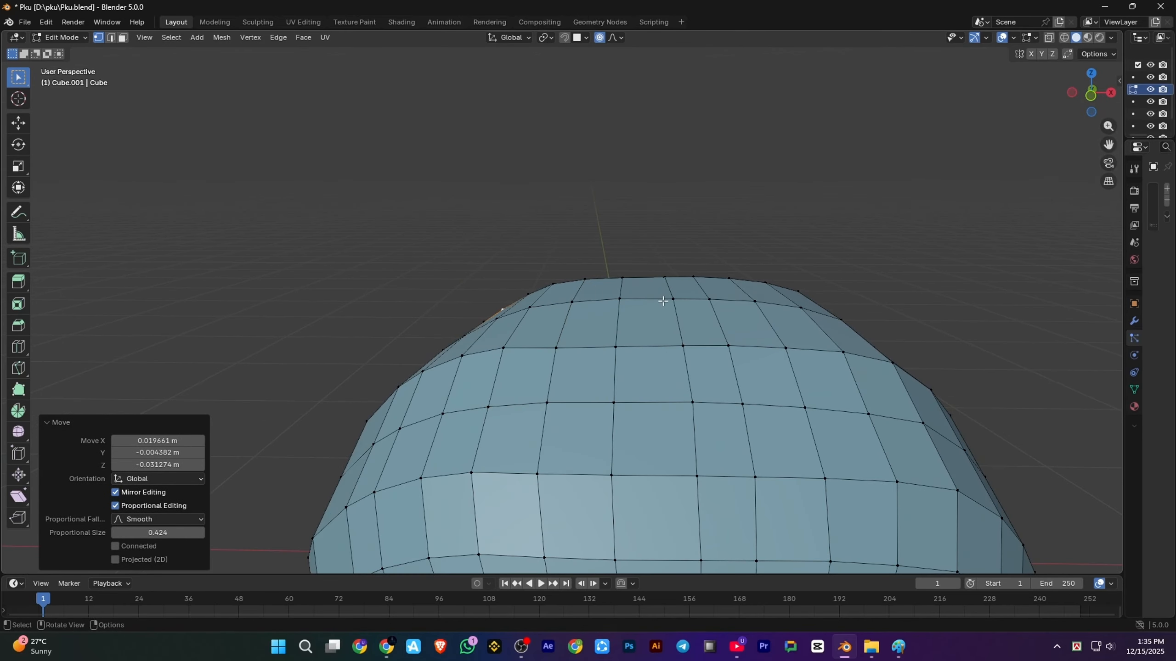
pyautogui.moveTo(667, 299); pyautogui.dragTo(597, 442, button='middle')
pyautogui.hotkey('ctrl', 'z')
# Move vertices on the back of the hat outward to cover the head poking through below the tail
pyautogui.press('g')
pyautogui.click(577, 451)
pyautogui.press('g')
pyautogui.click(592, 448)
pyautogui.press('g')
pyautogui.click(625, 451)
pyautogui.moveTo(657, 470); pyautogui.dragTo(606, 483, button='middle')
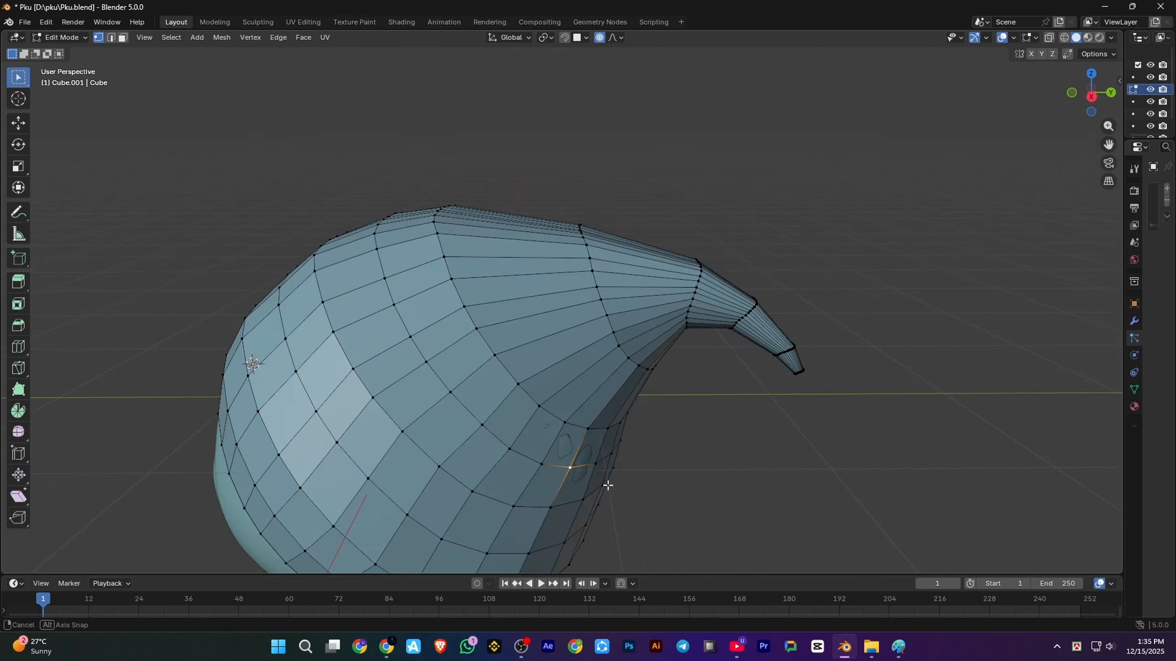
pyautogui.press('g')
# Return to Object Mode, save the file and inspect the hat from the front and side
pyautogui.moveTo(558, 399); pyautogui.dragTo(471, 410, button='middle')
pyautogui.scroll(-3, 471, 410)
pyautogui.press('Tab')
pyautogui.scroll(2, 472, 373)
pyautogui.hotkey('ctrl', 's')
pyautogui.press('KP_1')
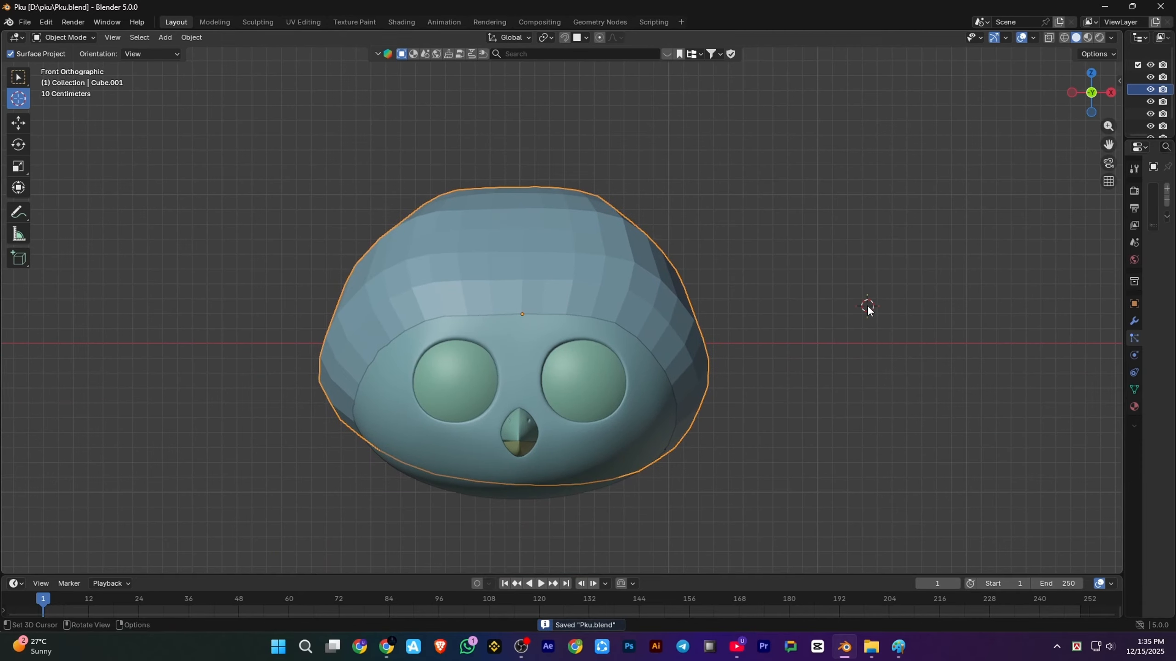
pyautogui.scroll(1, 360, 187)
pyautogui.click(360, 187)
pyautogui.scroll(-4, 370, 194)
pyautogui.moveTo(648, 253); pyautogui.dragTo(609, 281, button='middle')
pyautogui.scroll(1, 549, 257)
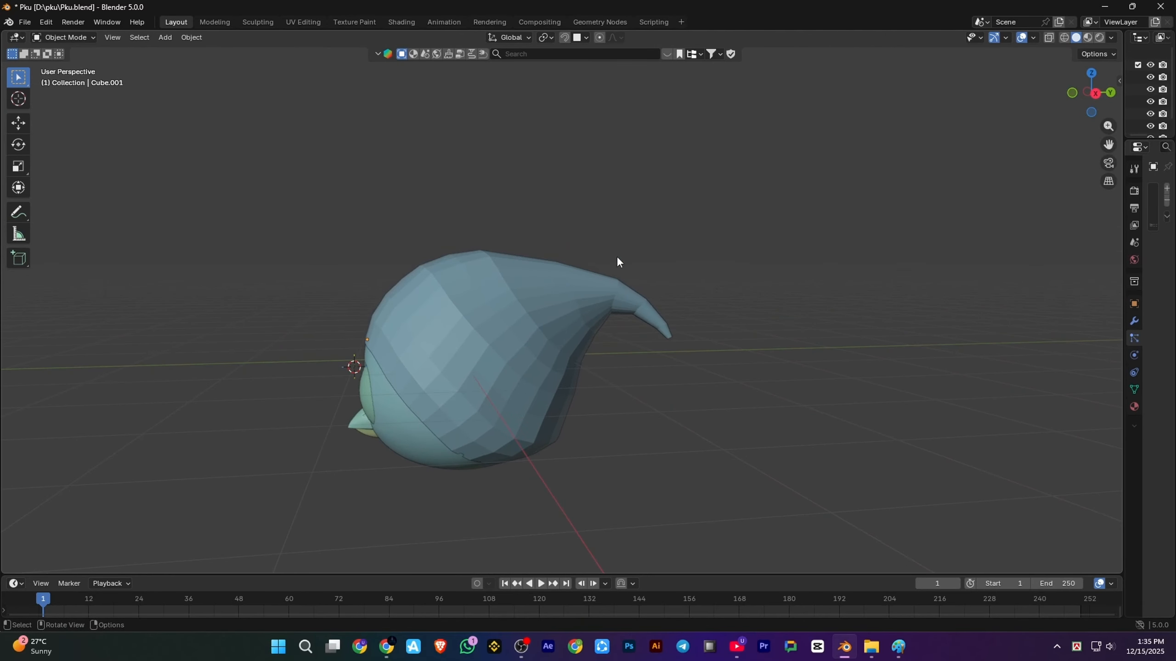
# Add a loop cut between the crown and tail, raise it about 0.051 m in Z, and reposition the neighbouring tail loop
pyautogui.press('KP_3')
pyautogui.scroll(3, 580, 374)
pyautogui.press('Tab')
pyautogui.hotkey('ctrl', 'r')
pyautogui.click(527, 260)
pyautogui.press('g')
pyautogui.click(525, 249)
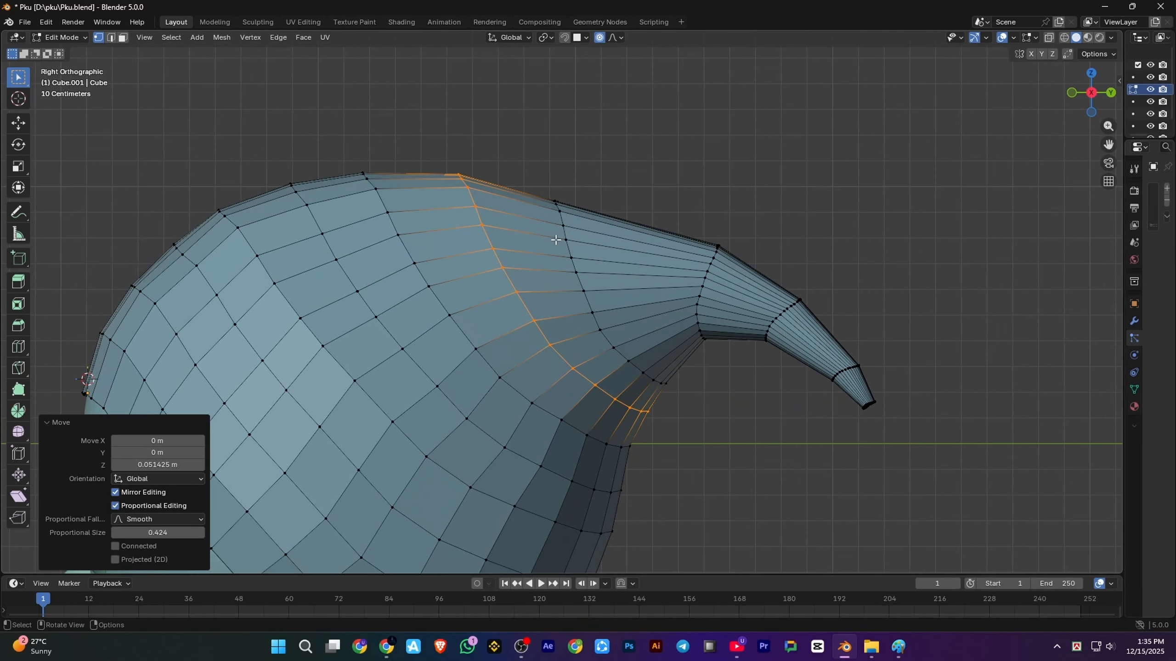
pyautogui.keyDown('alt'); pyautogui.click(568, 243); pyautogui.keyUp('alt')
pyautogui.press('g')
pyautogui.click(592, 256)
# Add a loop cut across the wide part of the tail and move it upward to round the curve
pyautogui.scroll(1, 650, 296)
pyautogui.hotkey('ctrl', 'r')
pyautogui.doubleClick(655, 295)
pyautogui.press('g')
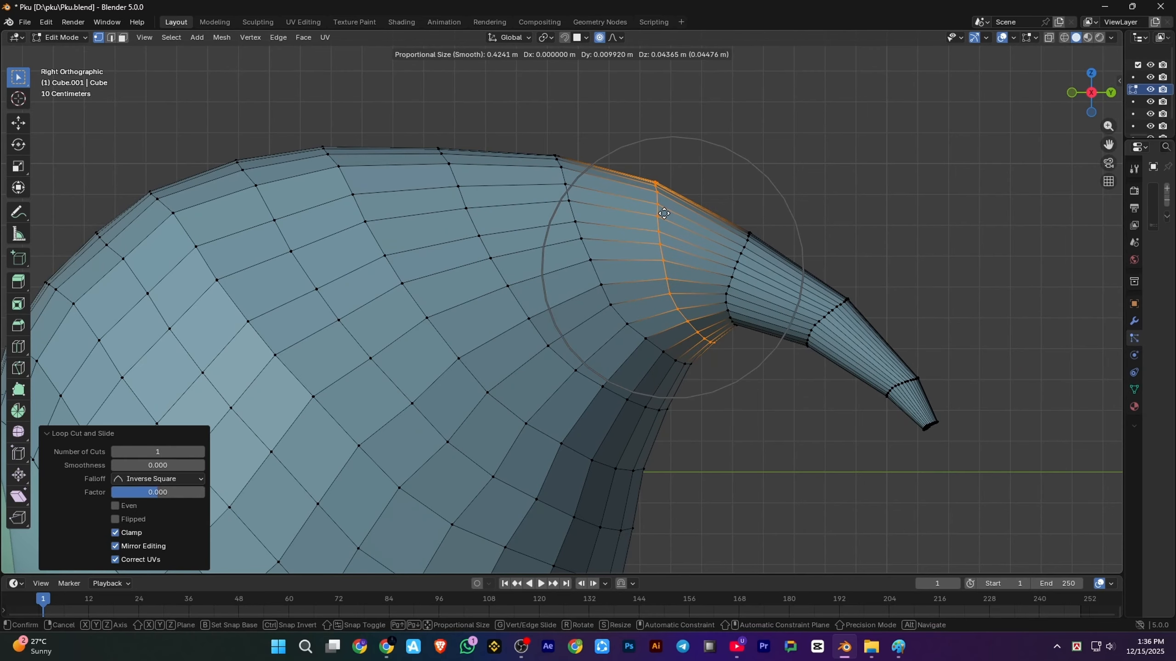
pyautogui.click(659, 282)
# Add two loop cuts along the narrow part of the tail and shift each outward to smooth the droop
pyautogui.hotkey('ctrl', 'r')
pyautogui.doubleClick(781, 269)
pyautogui.press('g')
pyautogui.click(788, 258)
pyautogui.hotkey('ctrl', 'r')
pyautogui.doubleClick(862, 339)
pyautogui.press('g')
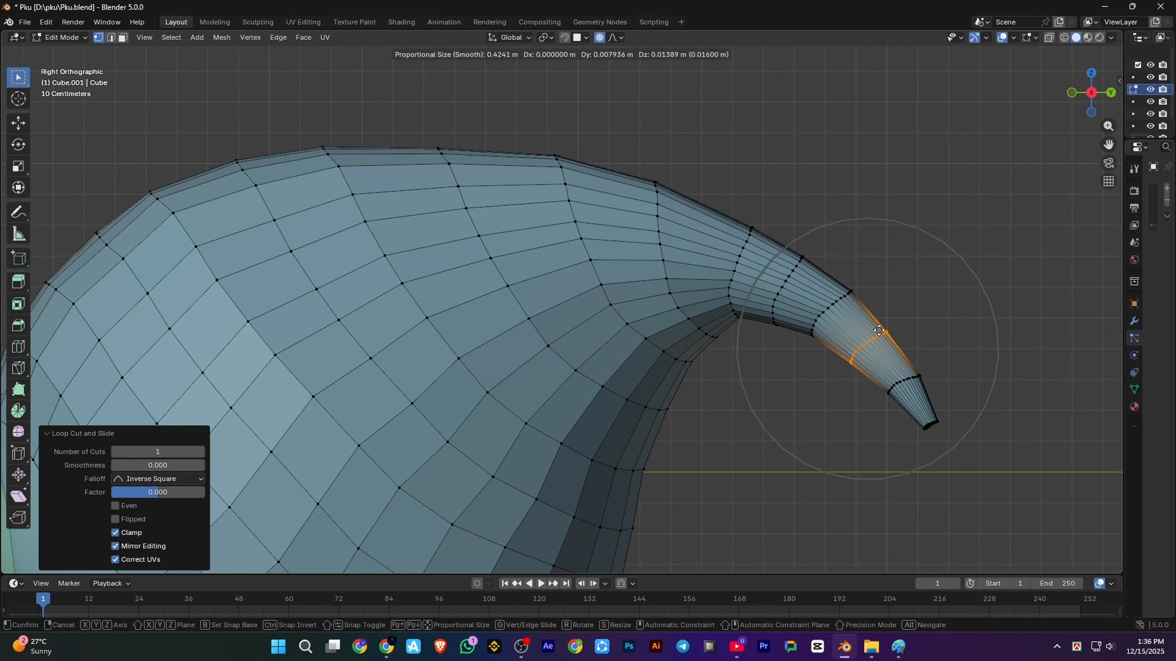
# Save the file in Object Mode, inspect the hat from several sides, and reopen it for mesh editing in the right view
pyautogui.scroll(-9, 704, 343)
pyautogui.moveTo(417, 331); pyautogui.dragTo(531, 348, button='middle')
pyautogui.press('Tab')
pyautogui.hotkey('ctrl', 's')
pyautogui.press('KP_1')
pyautogui.scroll(4, 566, 414)
pyautogui.keyDown('shift'); pyautogui.moveTo(567, 414); pyautogui.dragTo(567, 379, button='middle'); pyautogui.keyUp('shift')
pyautogui.moveTo(662, 376); pyautogui.dragTo(538, 345, button='middle')
pyautogui.press('KP_1')
pyautogui.press('KP_3')
pyautogui.press('Tab')
pyautogui.scroll(4, 485, 326)
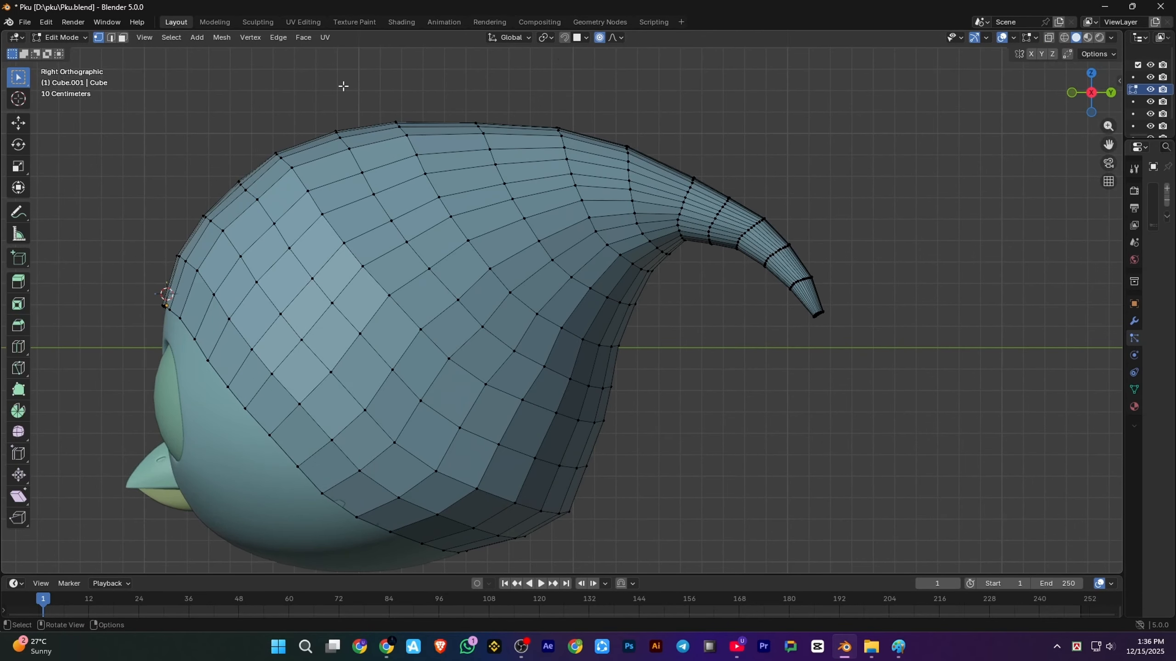
# Switch to wireframe, select the whole tail and delete its vertices back to the hat body
pyautogui.hotkey('alt', 'z')
pyautogui.moveTo(808, 307); pyautogui.dragTo(854, 345)
pyautogui.press('g')
pyautogui.press('Escape')
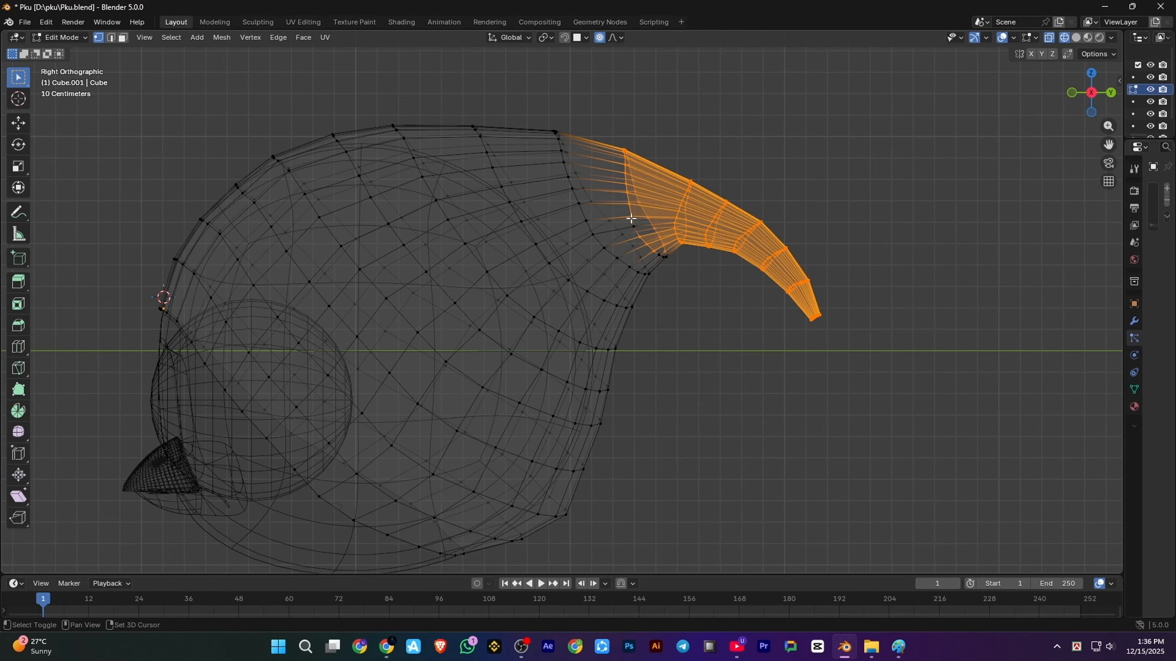
pyautogui.press('h')
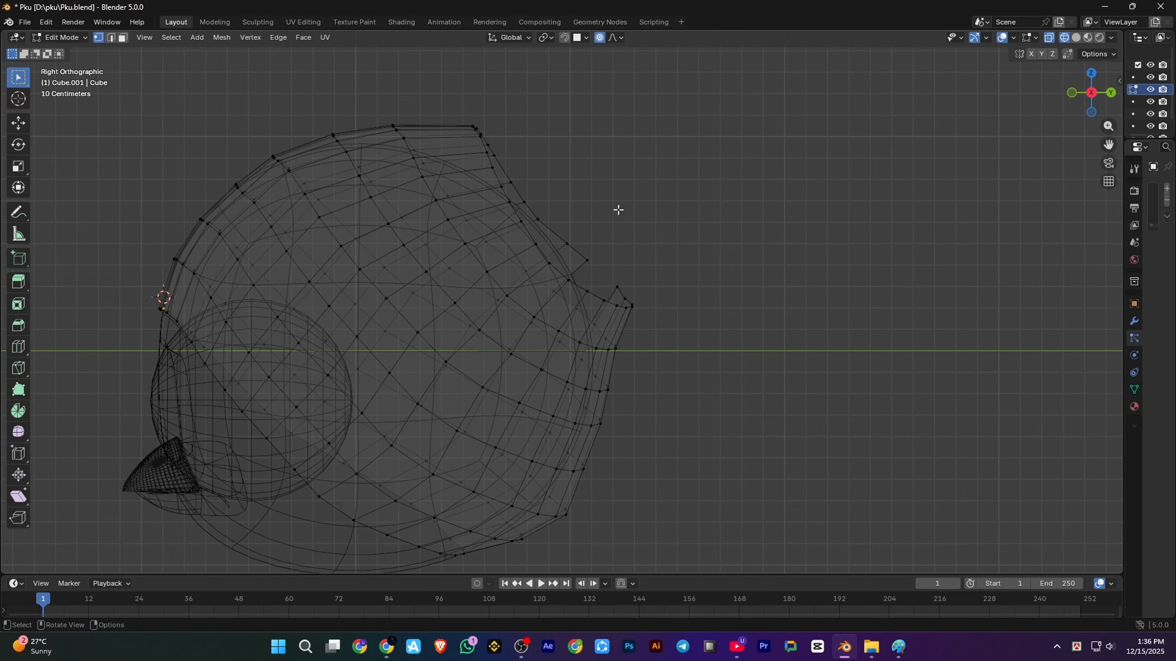
pyautogui.hotkey('ctrl', 'z')
pyautogui.press('x')
pyautogui.click(681, 254)
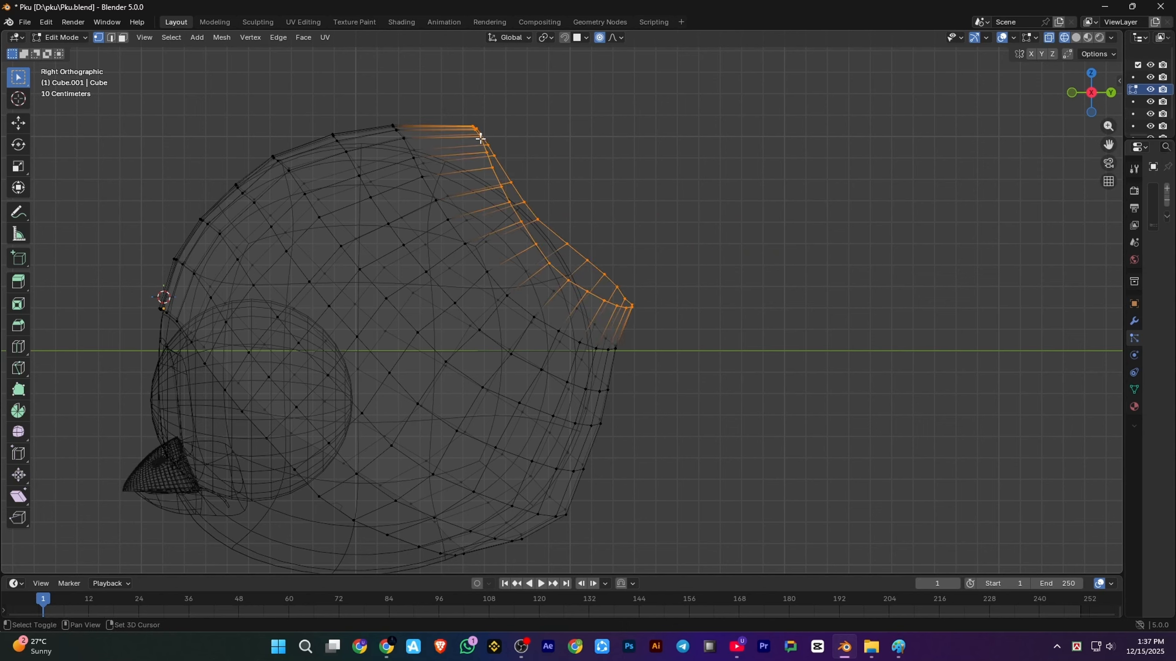
# Extrude the hat's open rear edge with proportional editing off, scaling the new ring to 1.071 and repositioning it
pyautogui.press('e')
pyautogui.click(651, 153)
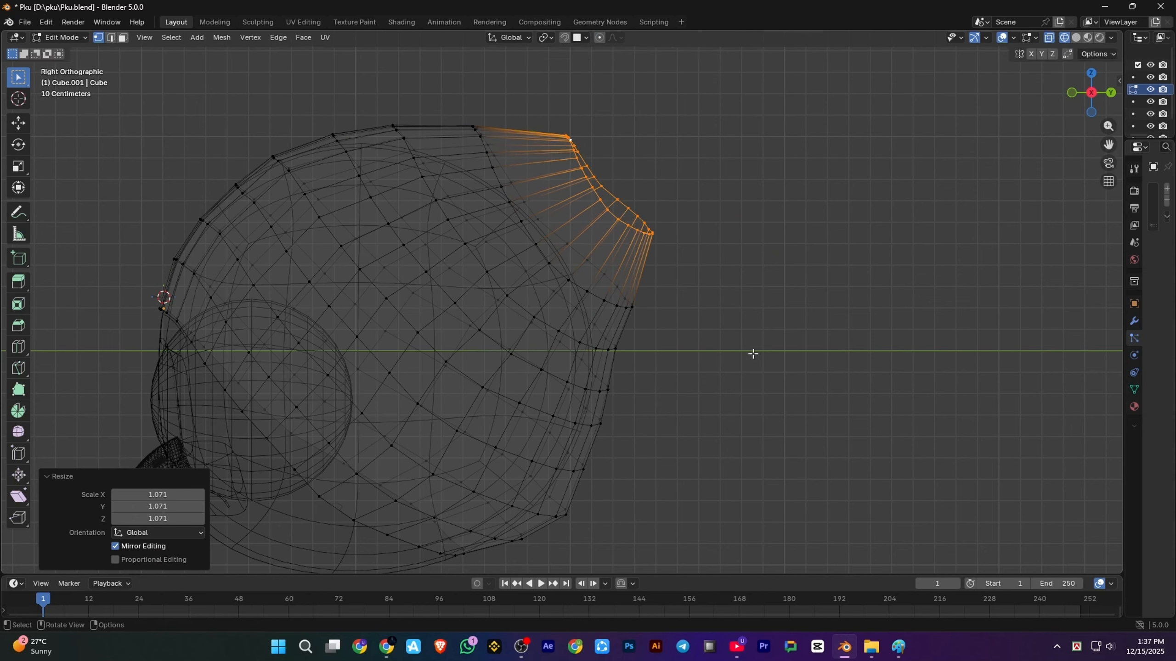
pyautogui.press('g')
pyautogui.click(728, 354)
# Extrude a second ring outward from the opening and scale it down to start the new tail
pyautogui.press('e')
pyautogui.click(817, 310)
pyautogui.press('s')
pyautogui.click(800, 270)
# Scale the first extruded ring by about 1.17 and slightly enlarge the nearby loop on the hat body
pyautogui.keyDown('alt'); pyautogui.click(591, 197); pyautogui.keyUp('alt')
pyautogui.press('s')
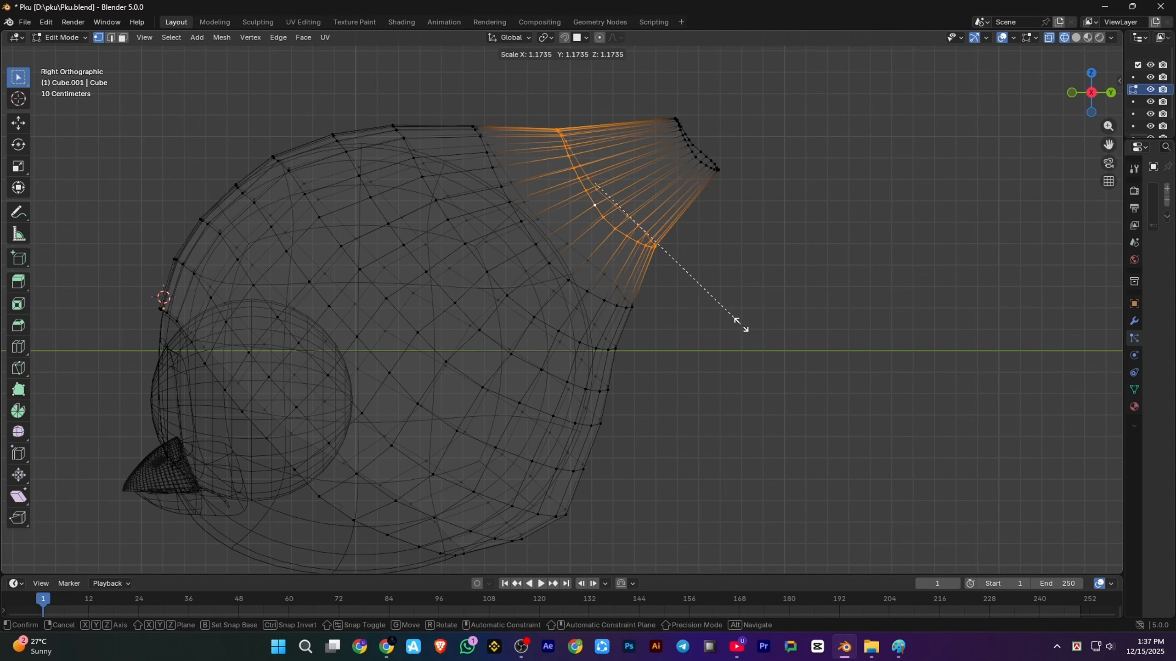
pyautogui.click(741, 324)
pyautogui.keyDown('alt'); pyautogui.click(594, 348); pyautogui.keyUp('alt')
pyautogui.click(710, 379)
# Scale the first extruded ring by a further 1.085
pyautogui.keyDown('alt'); pyautogui.click(618, 235); pyautogui.keyUp('alt')
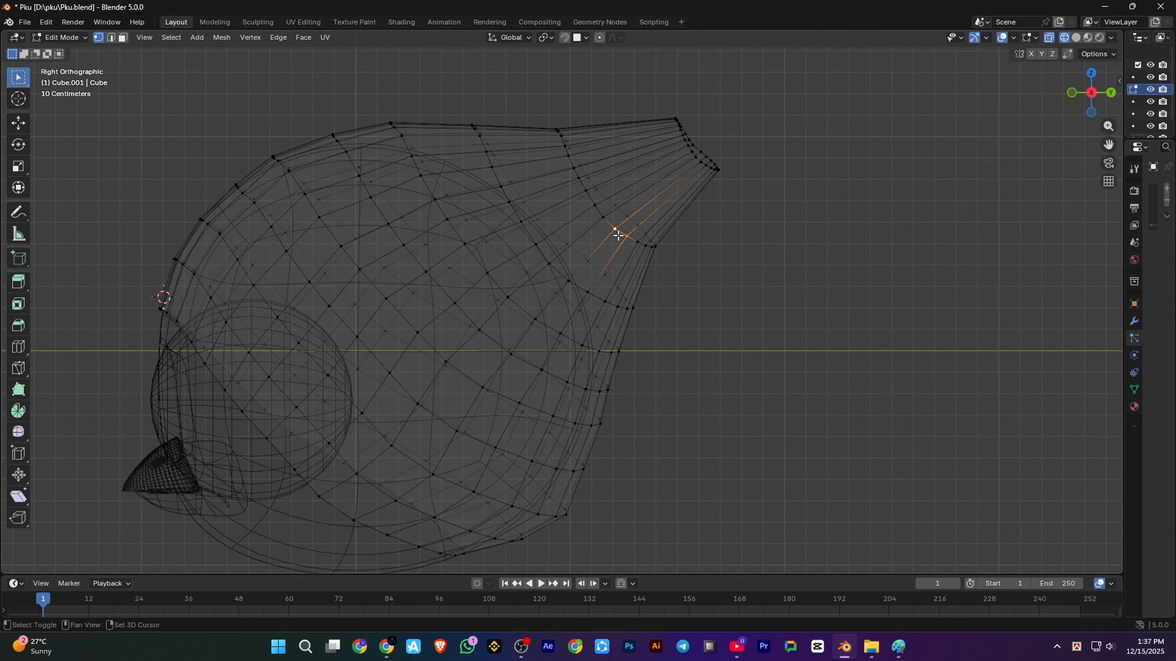
pyautogui.press('s')
pyautogui.click(630, 106)
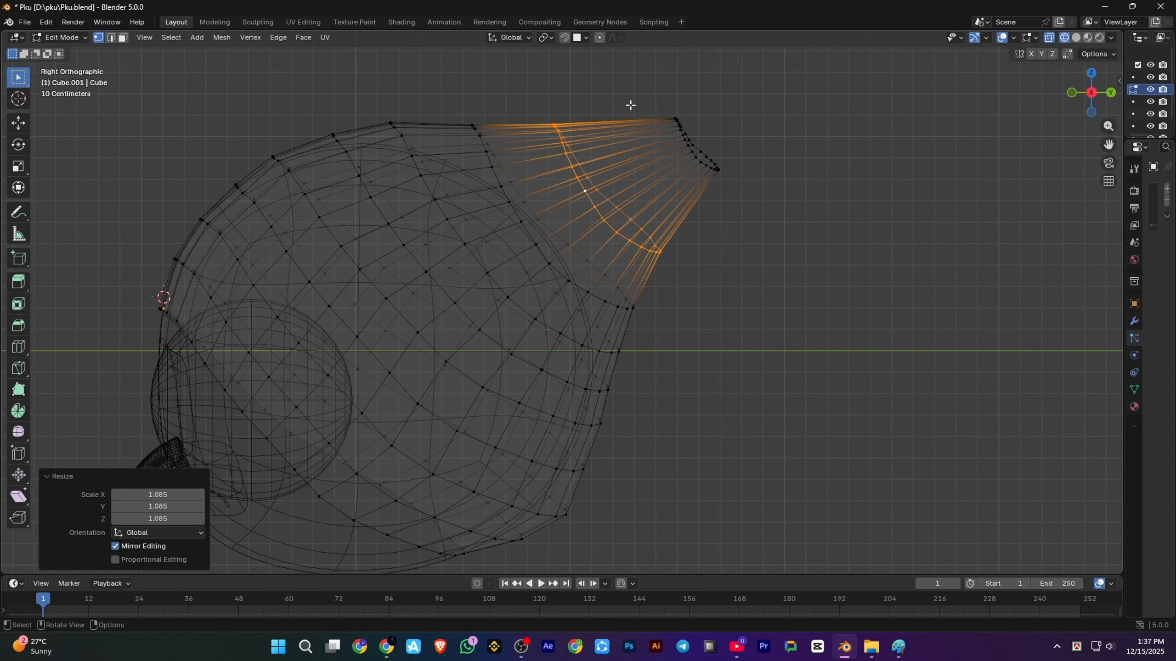
# Add a loop cut between the two extruded rings and scale the end ring to 0.787
pyautogui.keyDown('alt'); pyautogui.click(685, 139); pyautogui.keyUp('alt')
pyautogui.hotkey('ctrl', 'r')
pyautogui.doubleClick(695, 214)
pyautogui.keyDown('alt'); pyautogui.click(680, 143); pyautogui.keyUp('alt')
pyautogui.keyDown('shift'); pyautogui.moveTo(732, 176); pyautogui.dragTo(733, 177); pyautogui.keyUp('shift')
pyautogui.press('s')
pyautogui.click(723, 168)
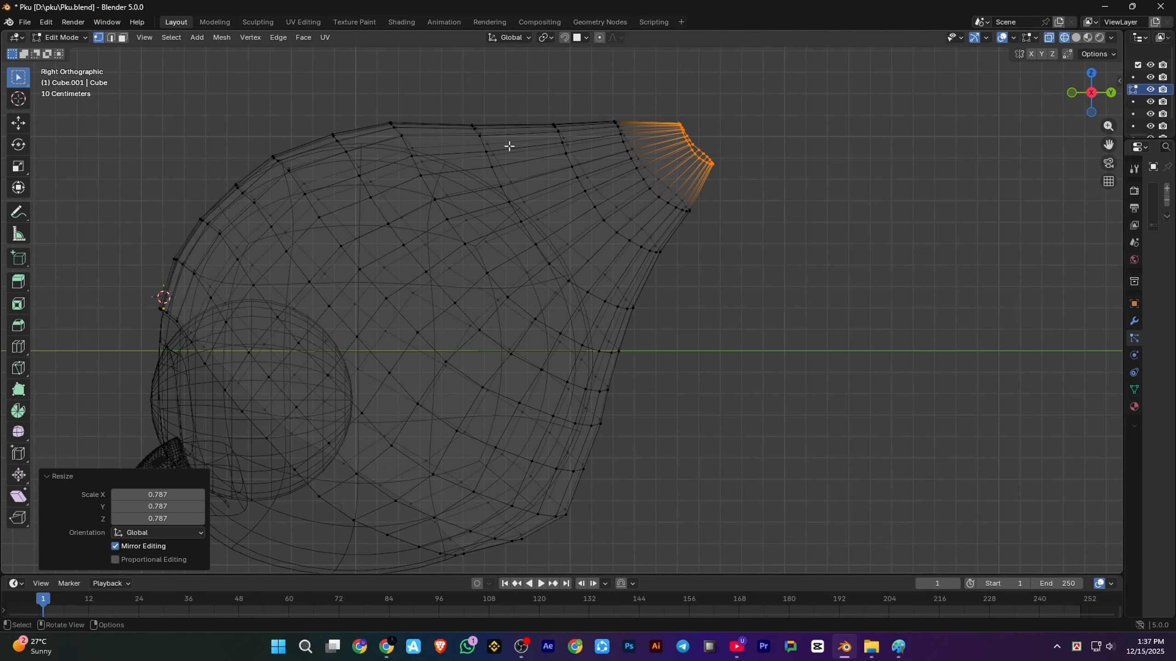
# Scale up the edge loop on the upper hat body before the tail and raise it along the Z axis
pyautogui.keyDown('alt'); pyautogui.click(480, 135); pyautogui.keyUp('alt')
pyautogui.press('s')
pyautogui.click(638, 302)
pyautogui.press('g')
pyautogui.press('z')
pyautogui.click(627, 242)
# Enlarge and reposition the next edge loop toward the tail to smooth the hat's taper
pyautogui.click(613, 229)
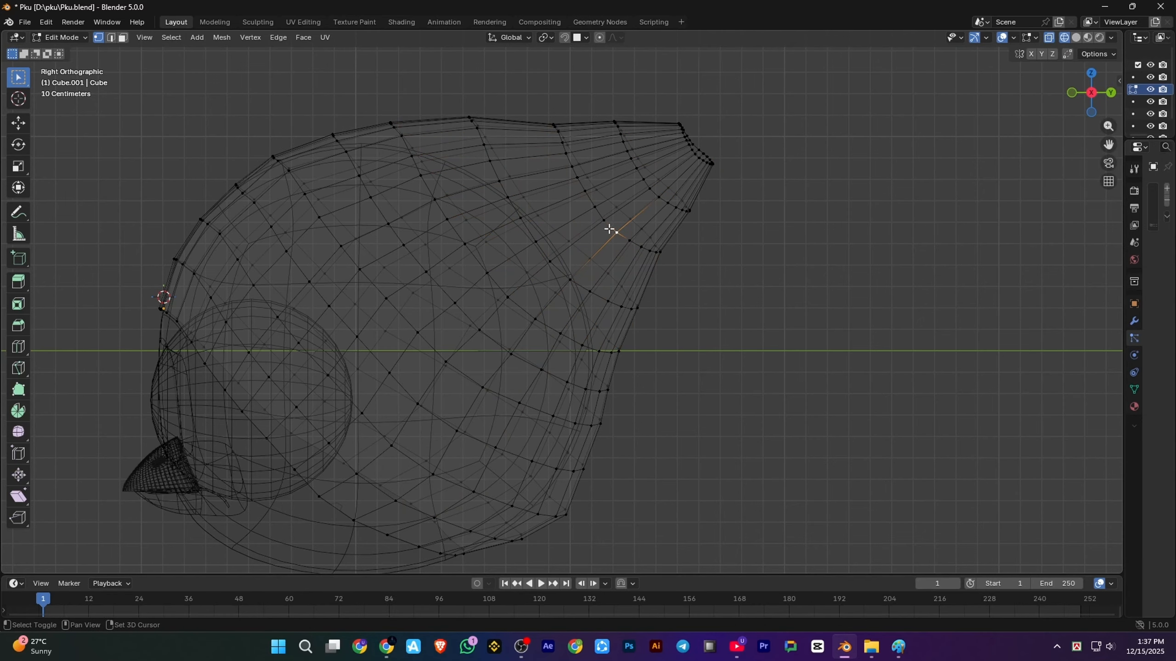
pyautogui.keyDown('alt'); pyautogui.click(610, 227); pyautogui.keyUp('alt')
pyautogui.press('g')
pyautogui.click(671, 264)
pyautogui.click(706, 277)
pyautogui.click(650, 190)
# Scale the loop just before the tail's end ring to 1.080 and move it slightly upward
pyautogui.keyDown('alt'); pyautogui.click(650, 189); pyautogui.keyUp('alt')
pyautogui.press('s')
pyautogui.click(728, 245)
pyautogui.press('g')
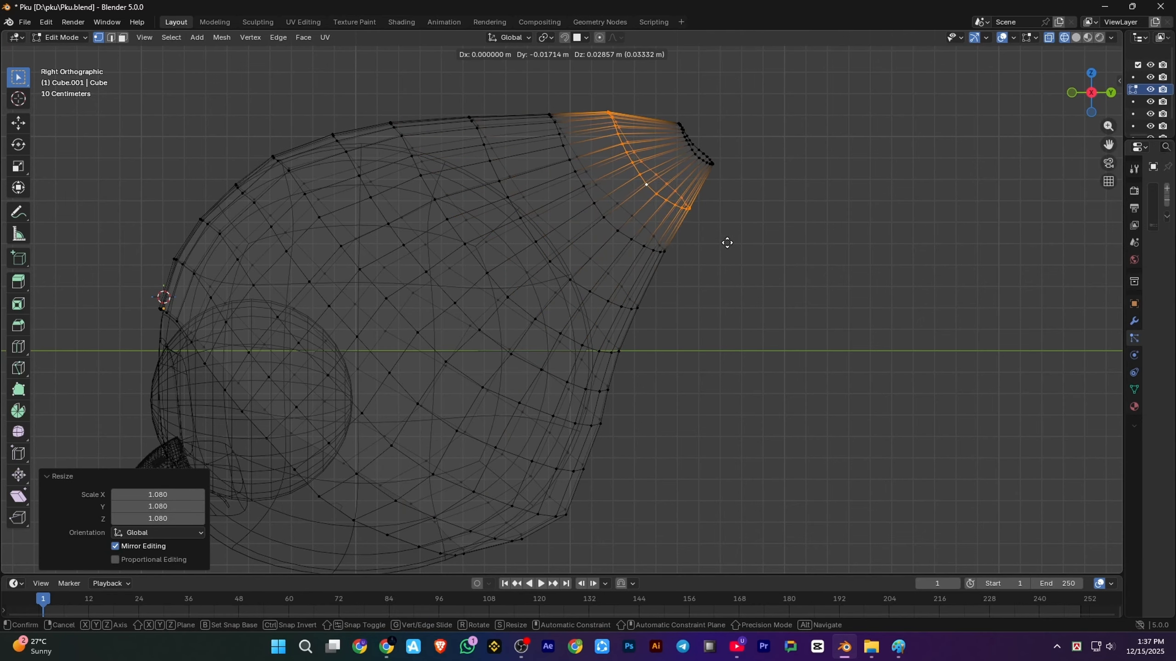
pyautogui.click(726, 240)
# Scale the tail's end ring to 1.183 and move it about -0.021 m in Y and -0.034 m in Z
pyautogui.moveTo(662, 106); pyautogui.dragTo(737, 193)
pyautogui.press('s')
pyautogui.click(761, 222)
pyautogui.press('g')
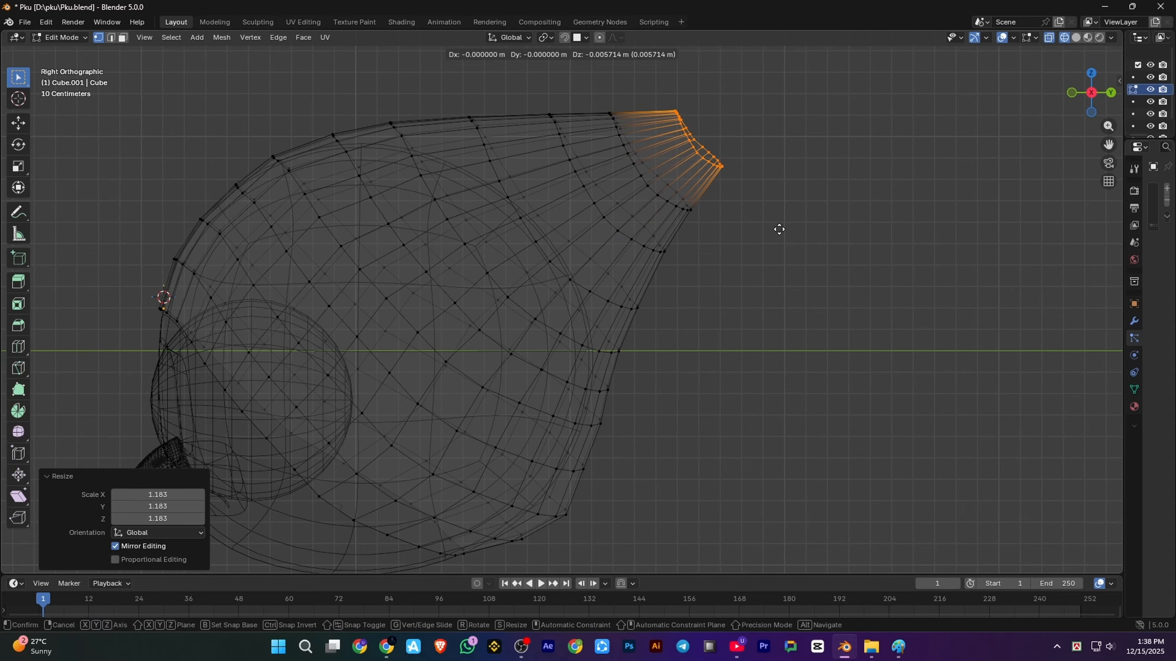
pyautogui.click(675, 270)
# Extrude another ring from the tail's end, then rotate it and scale it to continue the taper
pyautogui.scroll(-1, 675, 270)
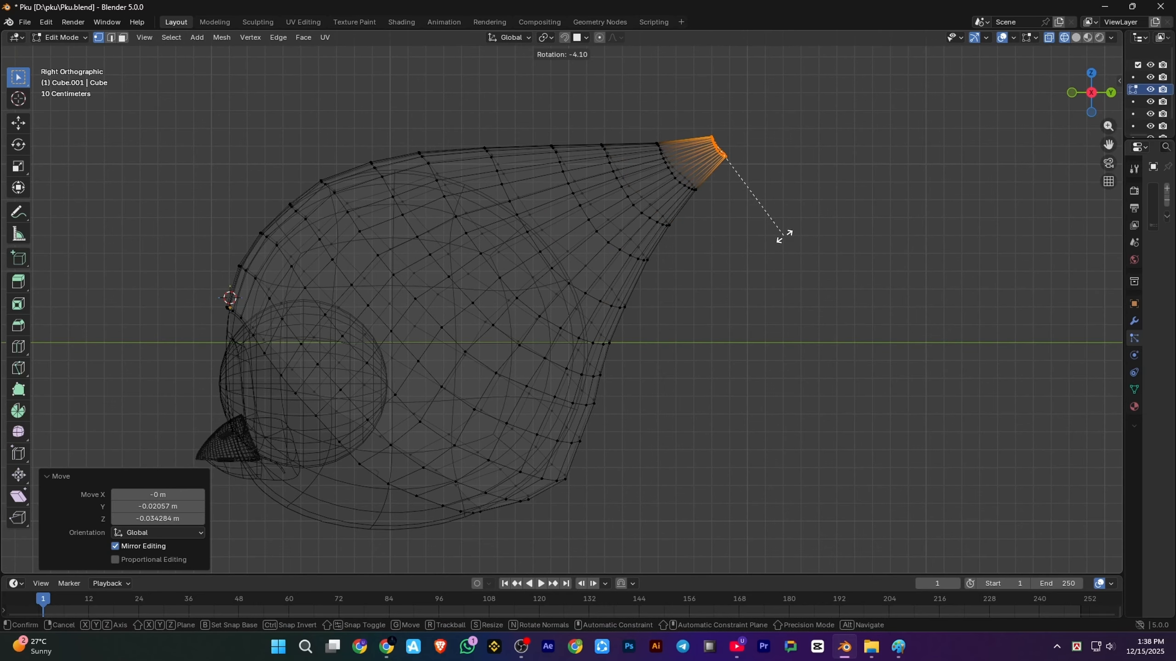
pyautogui.click(779, 194)
pyautogui.press('s')
pyautogui.click(770, 179)
# Switch to solid shading, check the whole hat in Object Mode from the front, and save the file
pyautogui.scroll(-4, 596, 186)
pyautogui.scroll(2, 596, 186)
pyautogui.click(1075, 38)
pyautogui.press('Tab')
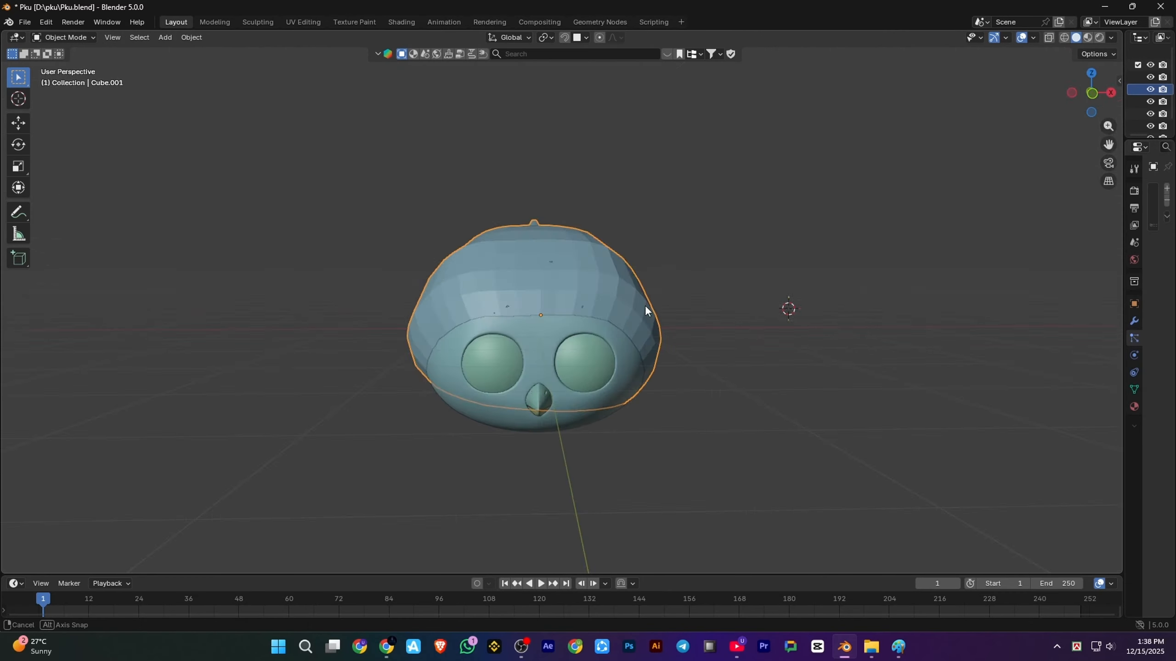
pyautogui.moveTo(645, 305)
pyautogui.mouseDown(button='middle')
pyautogui.moveTo(509, 312)
pyautogui.moveTo(646, 352)
pyautogui.moveTo(480, 363)
pyautogui.moveTo(423, 488)
pyautogui.moveTo(625, 343)
pyautogui.moveTo(579, 330)
pyautogui.moveTo(564, 456)
pyautogui.moveTo(470, 340)
pyautogui.moveTo(493, 319)
pyautogui.mouseUp(button='middle')
pyautogui.press('KP_1')
pyautogui.hotkey('ctrl', 's')
# Add a centred loop cut in the narrow end section of the tail, scale it, and save the file
pyautogui.scroll(3, 625, 343)
pyautogui.press('Tab')
pyautogui.hotkey('ctrl', 'r')
pyautogui.click(525, 312)
pyautogui.rightClick(525, 312)
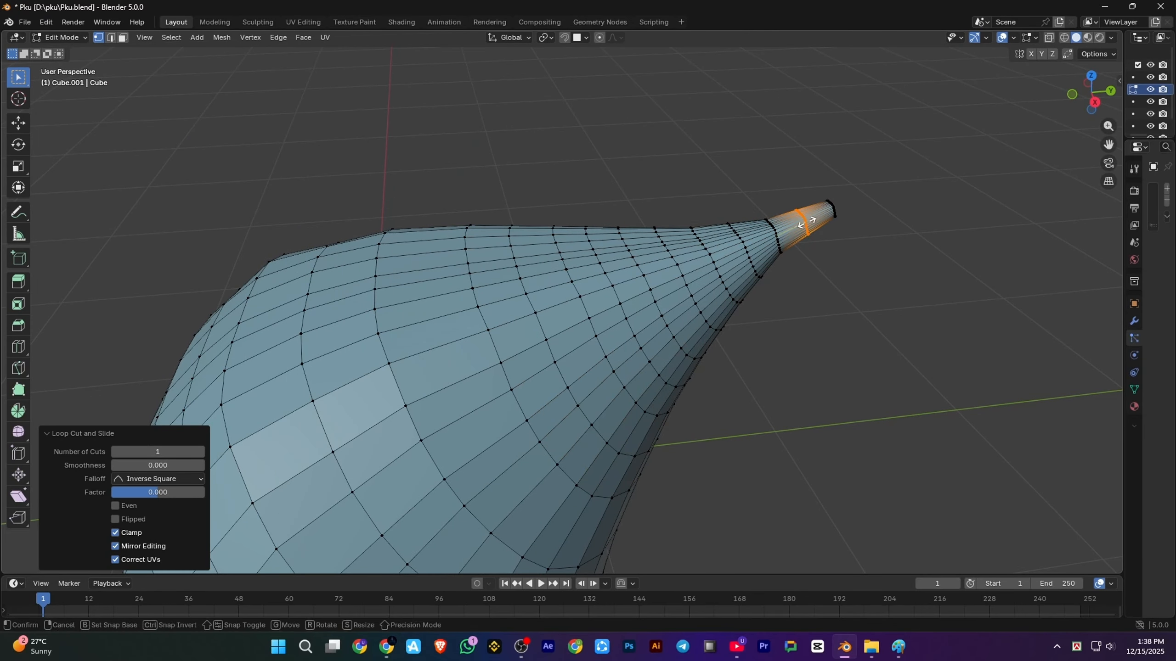
pyautogui.scroll(-3, 590, 399)
pyautogui.moveTo(357, 375); pyautogui.dragTo(698, 398, button='middle')
pyautogui.press('Tab')
pyautogui.hotkey('ctrl', 's')
pyautogui.press('KP_1')
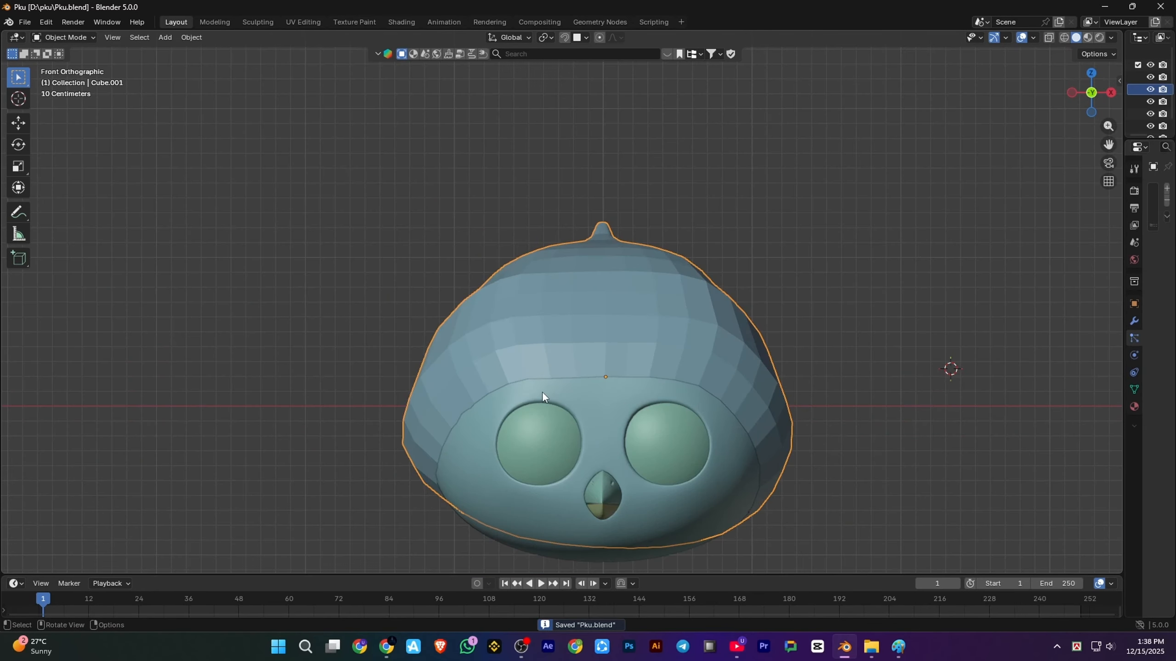
# Adjust an edge loop around the hat body in Edit Mode, then save the file
pyautogui.scroll(2, 542, 391)
pyautogui.moveTo(690, 347); pyautogui.dragTo(522, 382, button='middle')
pyautogui.press('Tab')
pyautogui.click(789, 506)
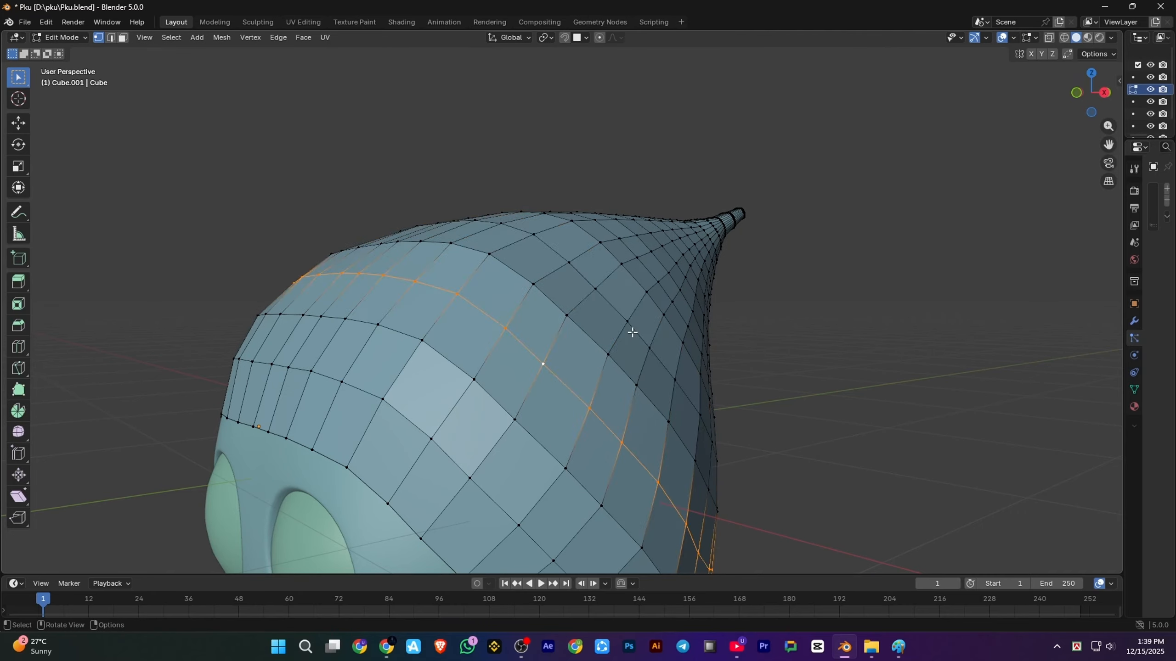
pyautogui.click(817, 446)
pyautogui.press('Tab')
pyautogui.hotkey('ctrl', 's')
pyautogui.press('KP_1')
# Add a Catmull-Clark Subdivision modifier to the hat with viewport and render levels of 3
pyautogui.scroll(1, 803, 439)
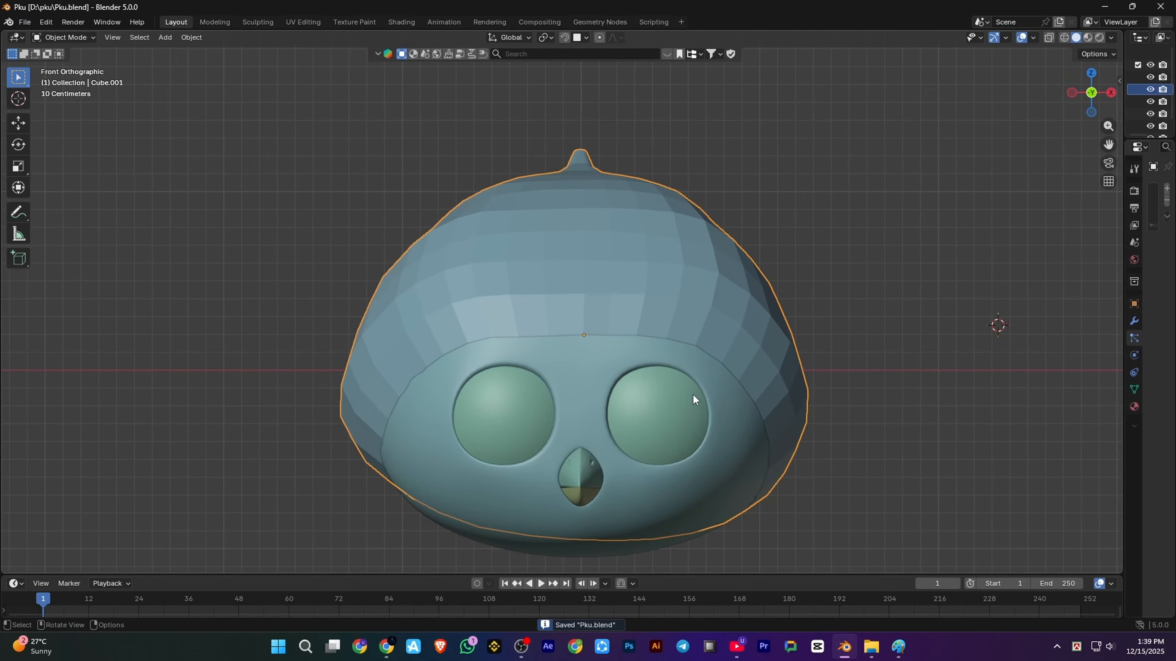
pyautogui.scroll(2, 688, 400)
pyautogui.keyDown('shift'); pyautogui.moveTo(782, 368); pyautogui.dragTo(787, 249, button='middle'); pyautogui.keyUp('shift')
pyautogui.scroll(-1, 788, 249)
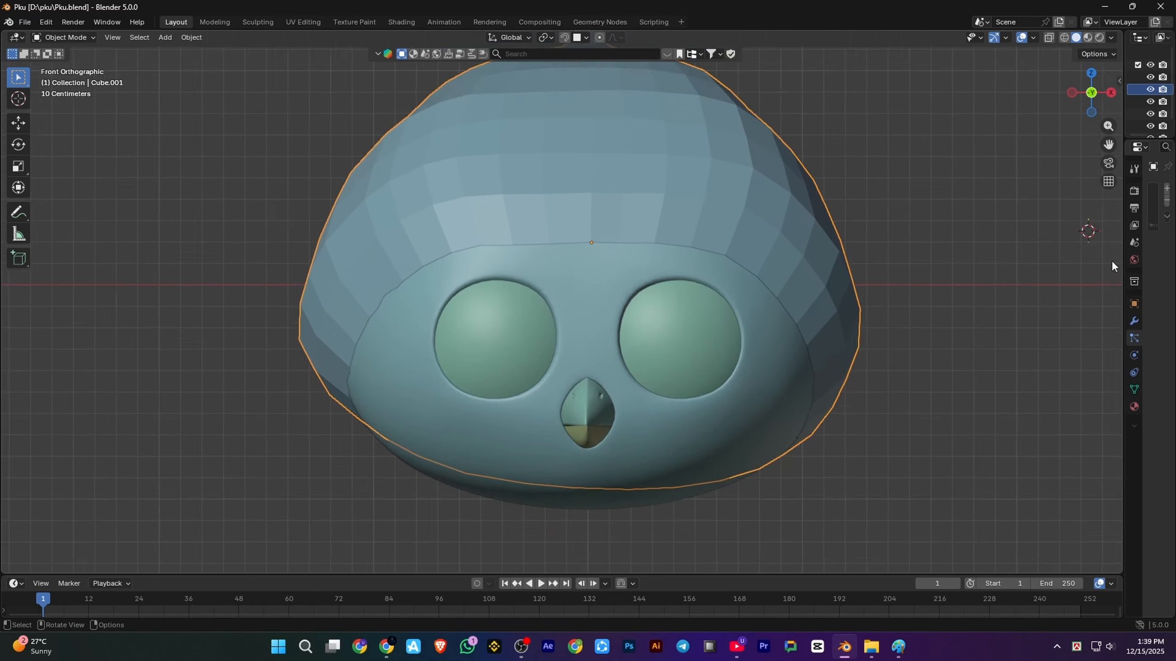
pyautogui.moveTo(1124, 260); pyautogui.dragTo(840, 232)
pyautogui.click(995, 189)
pyautogui.moveTo(994, 192)
pyautogui.click(1052, 387)
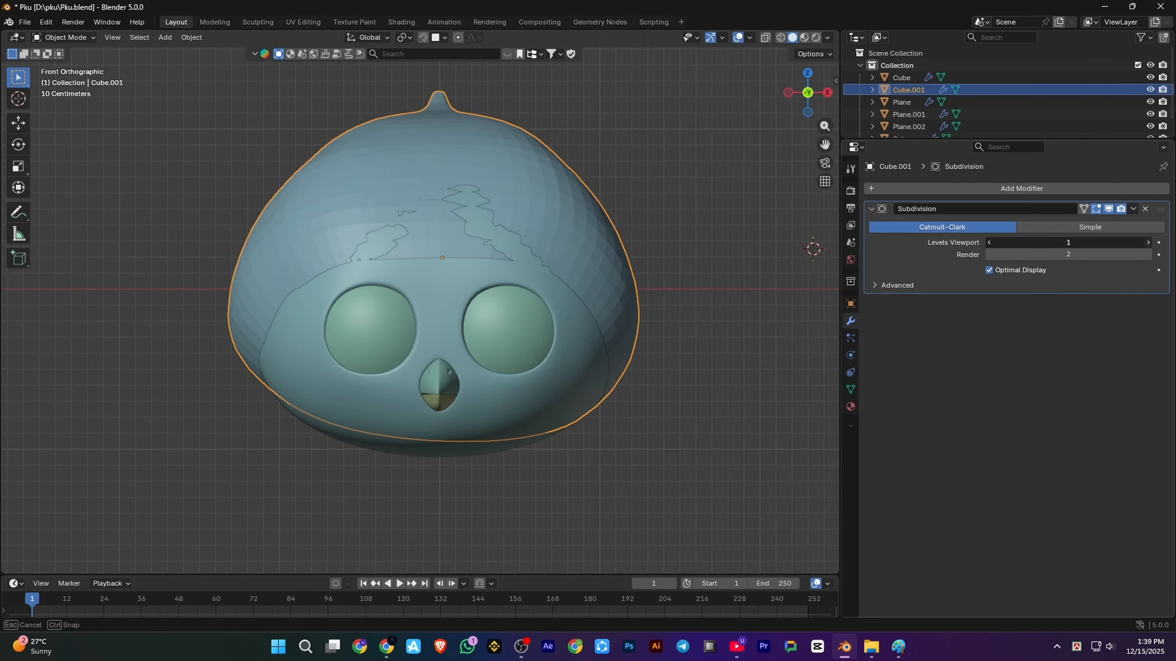
# Move a vertex near the hat's front rim outward where the head pokes through the surface
pyautogui.scroll(3, 524, 272)
pyautogui.keyDown('shift'); pyautogui.moveTo(524, 273); pyautogui.dragTo(638, 323, button='middle'); pyautogui.keyUp('shift')
pyautogui.press('Tab')
pyautogui.scroll(-2, 638, 323)
pyautogui.scroll(6, 736, 277)
pyautogui.click(731, 312)
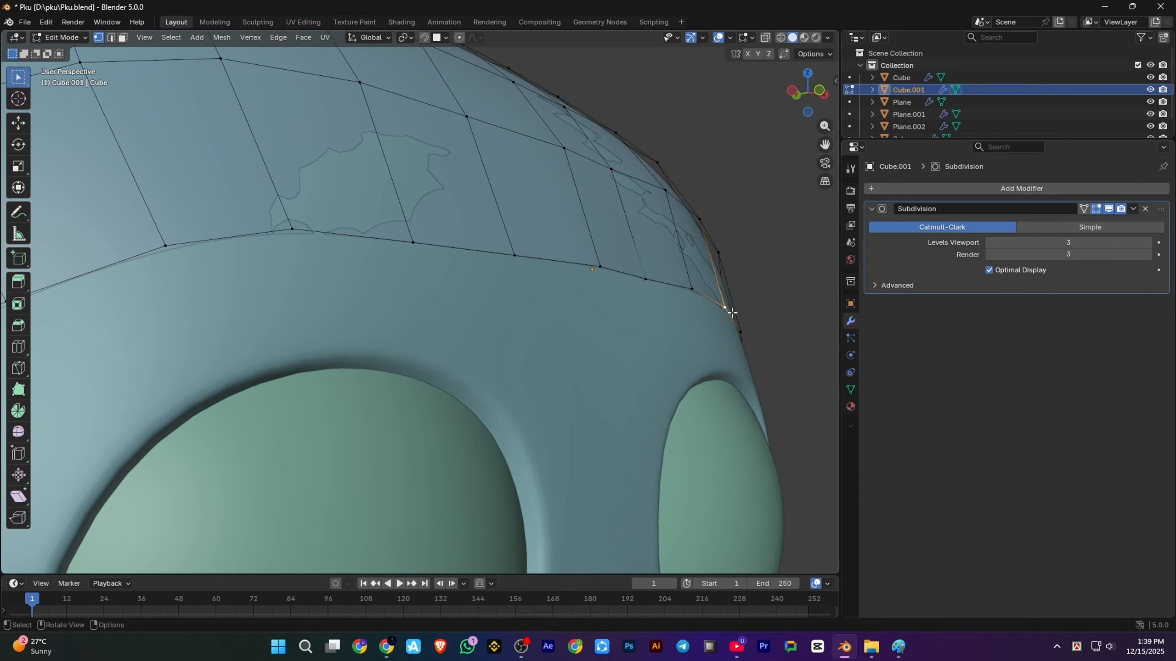
pyautogui.click(621, 163)
pyautogui.click(700, 218)
pyautogui.press('g')
pyautogui.click(701, 212)
# Nudge vertices along the rim above the eye to cover the head surface showing through the hat
pyautogui.moveTo(701, 212); pyautogui.dragTo(685, 259, button='middle')
pyautogui.click(708, 209)
pyautogui.click(570, 241)
pyautogui.press('g')
pyautogui.click(572, 238)
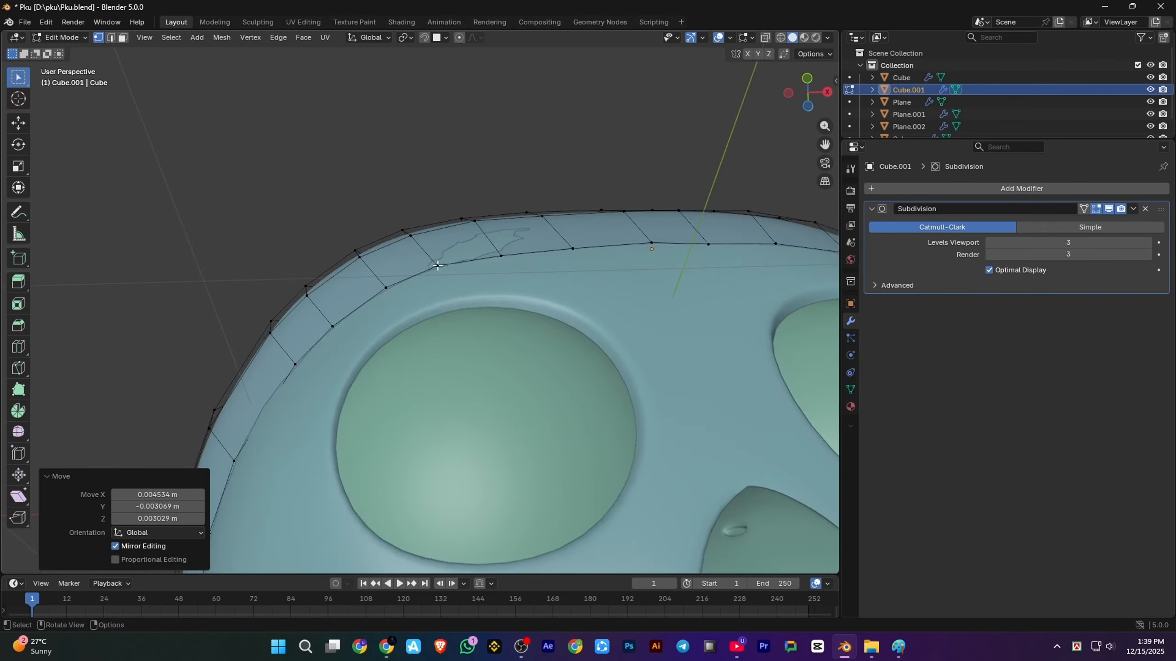
pyautogui.moveTo(444, 259); pyautogui.dragTo(437, 199, button='middle')
pyautogui.click(435, 197)
pyautogui.click(496, 188)
pyautogui.press('g')
pyautogui.click(492, 186)
# Reposition a rim vertex beside the eye so the hat's edge follows the side of the head
pyautogui.scroll(-6, 493, 186)
pyautogui.moveTo(511, 315); pyautogui.dragTo(738, 338, button='middle')
pyautogui.scroll(6, 532, 324)
pyautogui.click(441, 231)
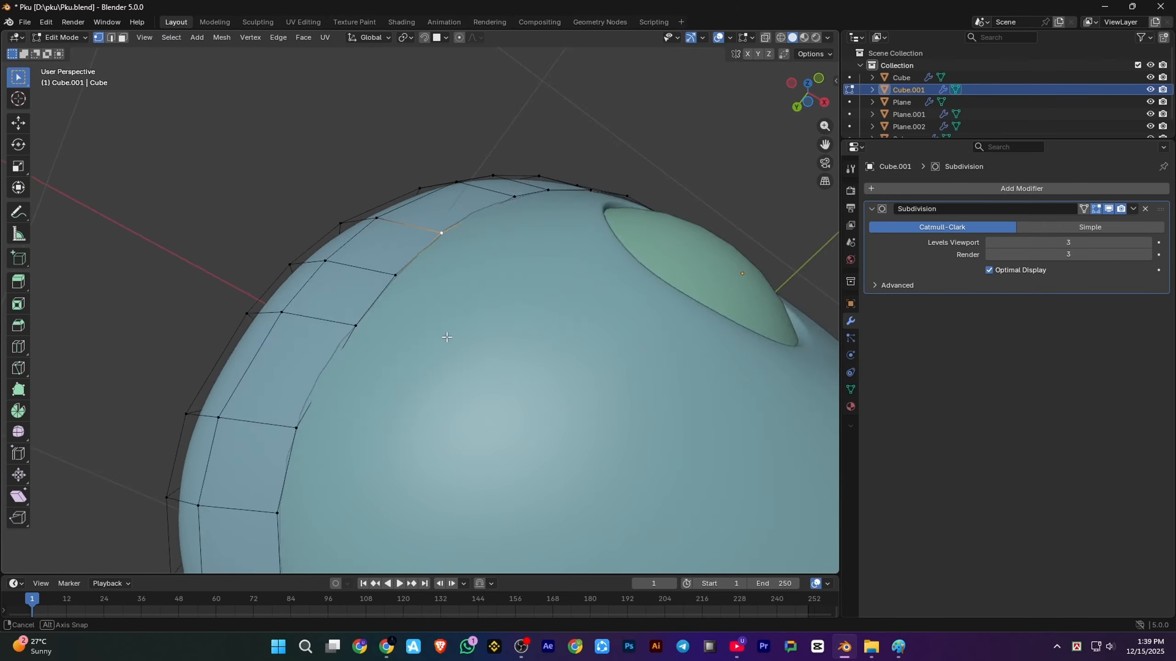
pyautogui.press('g')
pyautogui.click(330, 273)
# Move a rim vertex on the opposite side of the hat by about 0.007 m in X and 0.008 m in Y
pyautogui.scroll(-5, 330, 274)
pyautogui.moveTo(556, 436); pyautogui.dragTo(472, 340, button='middle')
pyautogui.click(677, 415)
pyautogui.scroll(6, 612, 391)
pyautogui.press('g')
pyautogui.click(366, 132)
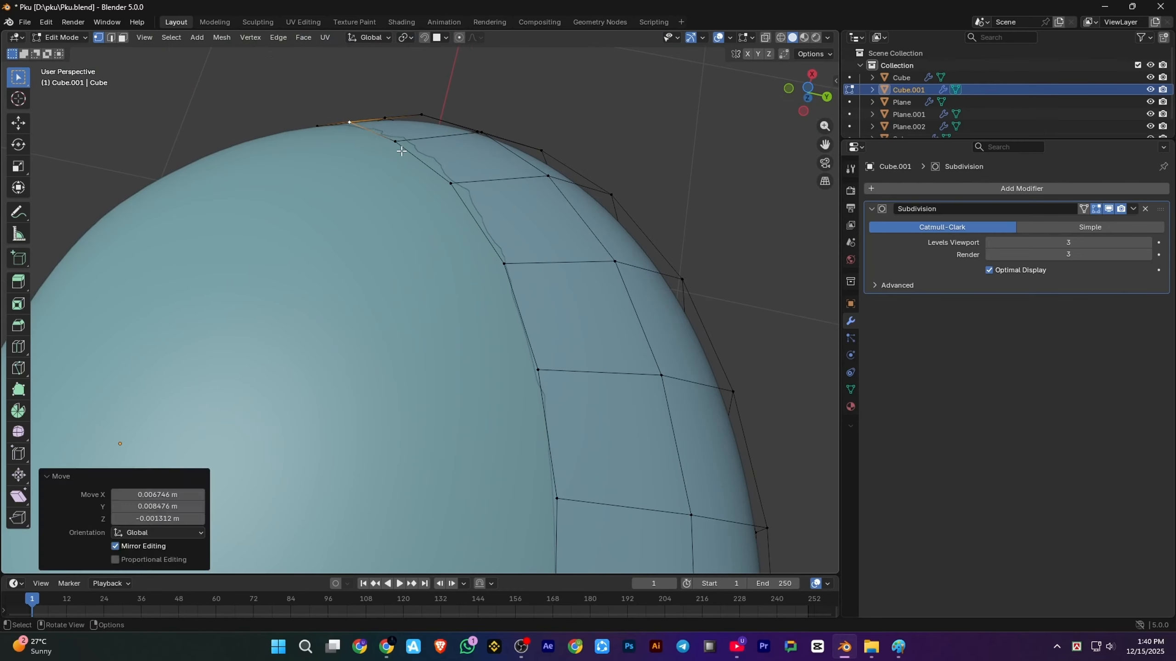
# Move further vertices along the hat's side rim to cover the head, then save the file
pyautogui.click(451, 183)
pyautogui.click(505, 265)
pyautogui.press('g')
pyautogui.click(511, 299)
pyautogui.scroll(-5, 512, 299)
pyautogui.keyDown('alt'); pyautogui.moveTo(490, 223); pyautogui.dragTo(546, 352); pyautogui.keyUp('alt')
pyautogui.press('g')
pyautogui.scroll(-5, 447, 385)
pyautogui.press('KP_1')
pyautogui.hotkey('ctrl', 's')
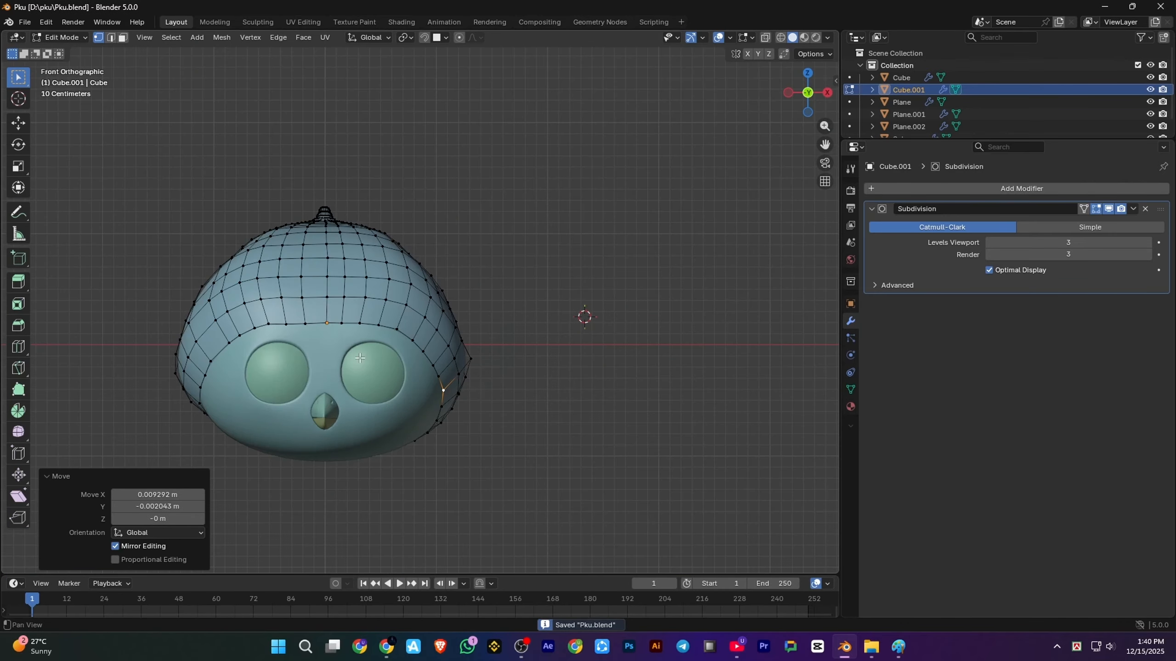
# Examine the smoothed hat in Object Mode from the front and side, including its tail tip
pyautogui.keyDown('alt'); pyautogui.keyDown('shift'); pyautogui.moveTo(392, 332); pyautogui.dragTo(537, 315); pyautogui.keyUp('shift'); pyautogui.keyUp('alt')
pyautogui.press('Tab')
pyautogui.scroll(5, 510, 278)
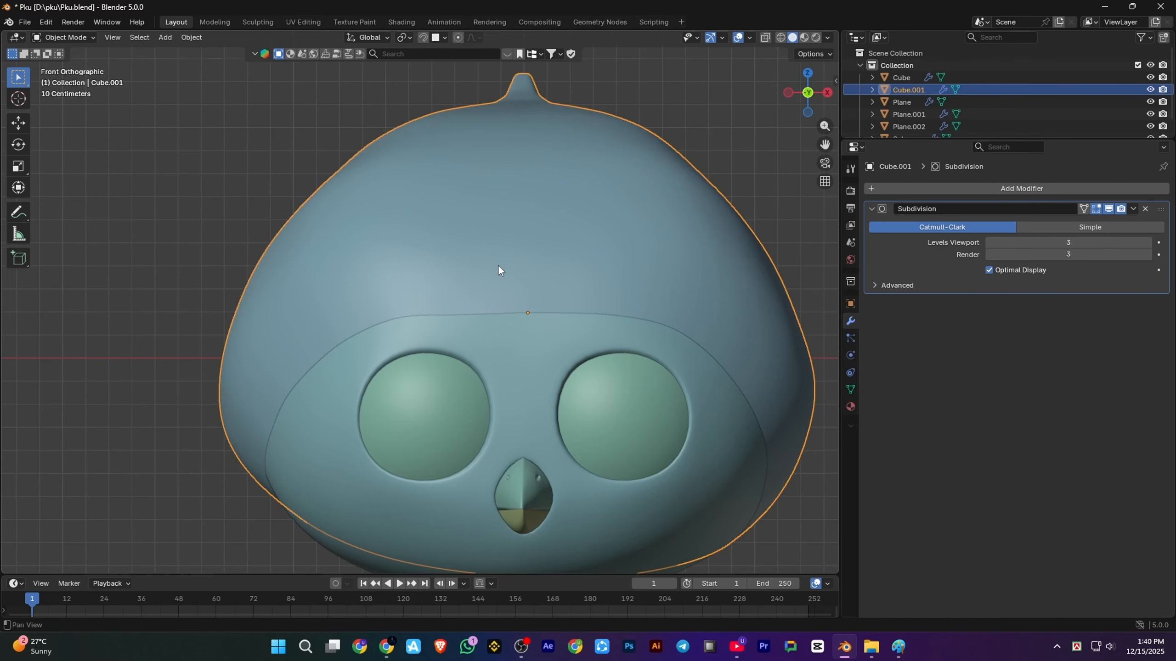
pyautogui.keyDown('alt'); pyautogui.keyDown('shift'); pyautogui.moveTo(518, 225); pyautogui.dragTo(520, 250); pyautogui.keyUp('shift'); pyautogui.keyUp('alt')
pyautogui.scroll(-3, 551, 248)
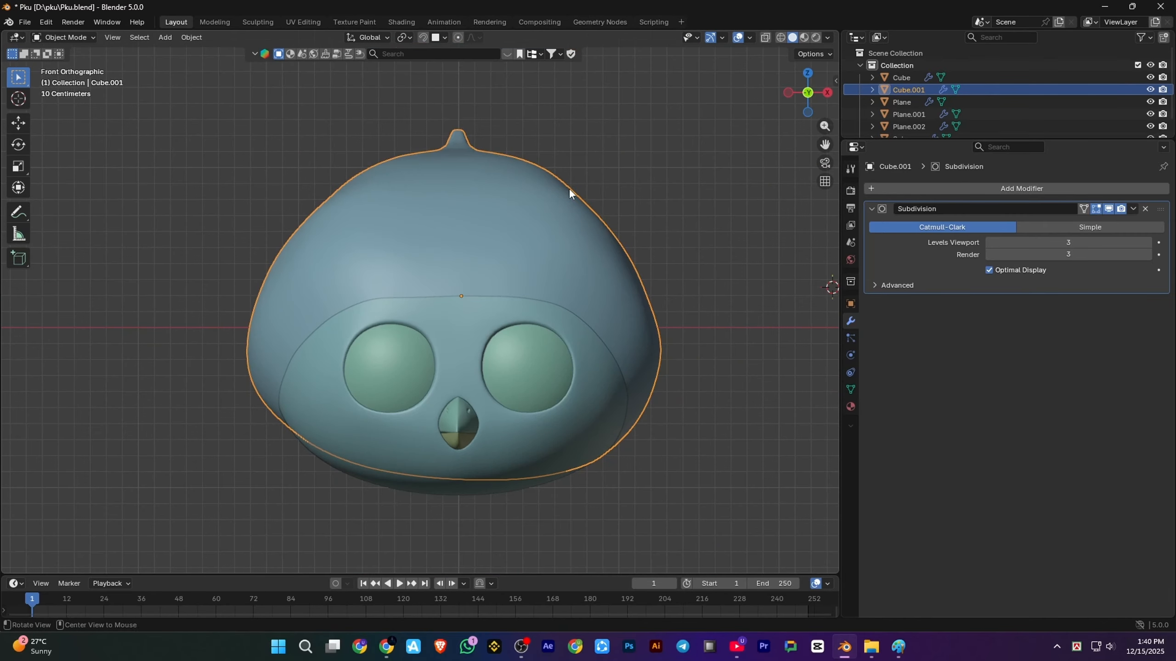
pyautogui.keyDown('alt'); pyautogui.moveTo(644, 189); pyautogui.dragTo(523, 204); pyautogui.keyUp('alt')
pyautogui.scroll(4, 661, 332)
pyautogui.keyDown('alt'); pyautogui.keyDown('shift'); pyautogui.moveTo(523, 203); pyautogui.dragTo(562, 336); pyautogui.keyUp('shift'); pyautogui.keyUp('alt')
pyautogui.scroll(4, 481, 319)
# Extrude the tail's open end ring into a wider flared ring and shift it into place to begin a bulb
pyautogui.press('Tab')
pyautogui.scroll(2, 491, 308)
pyautogui.keyDown('alt'); pyautogui.click(497, 298); pyautogui.keyUp('alt')
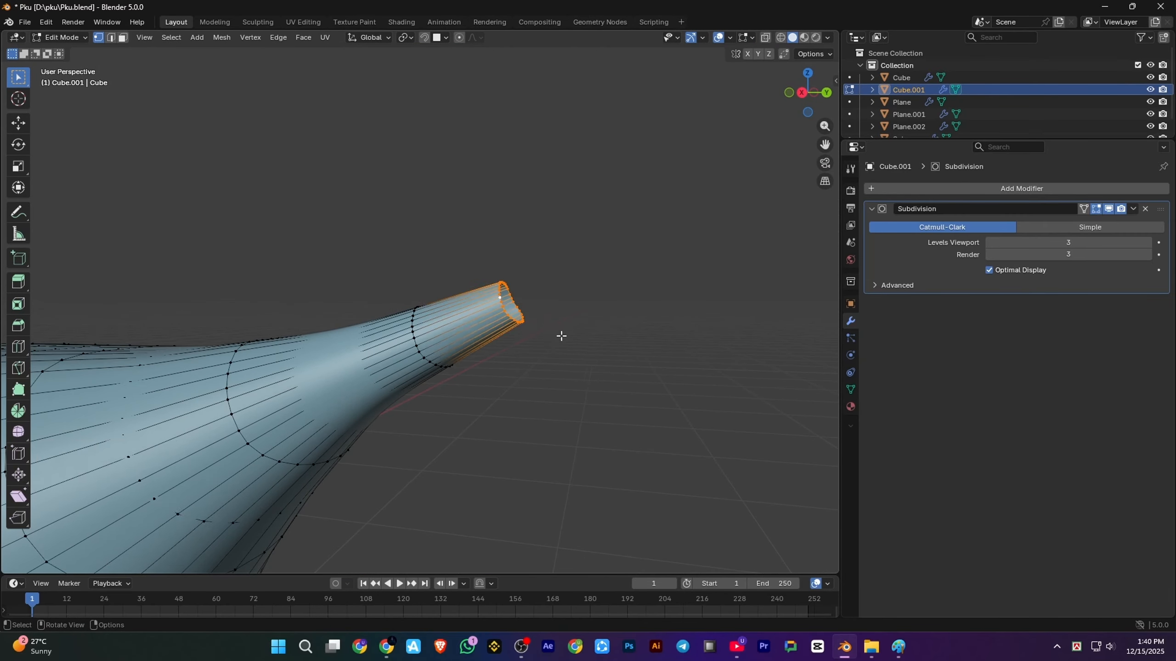
pyautogui.press('g')
pyautogui.click(685, 384)
pyautogui.moveTo(546, 384); pyautogui.dragTo(653, 446, button='middle')
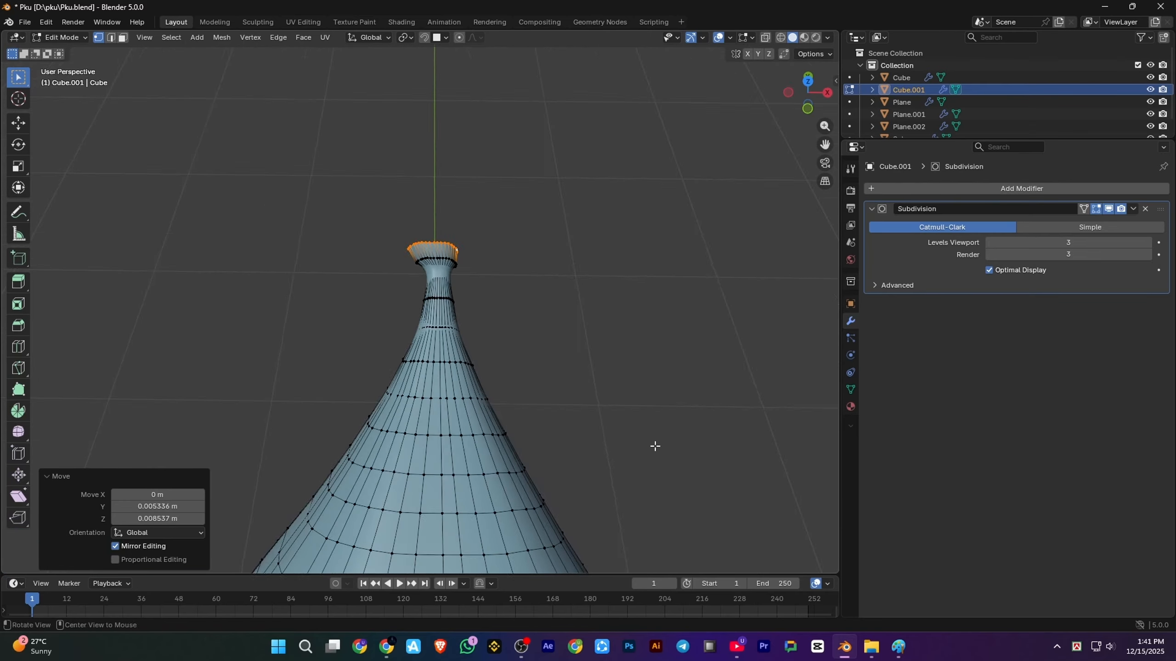
pyautogui.press('g')
pyautogui.click(562, 275)
# Extrude the bulb's end ring outward from the side view, raise it in Z, and scale it down
pyautogui.press('KP_3')
pyautogui.press('e')
pyautogui.click(668, 371)
pyautogui.press('g')
pyautogui.press('z')
pyautogui.press('s')
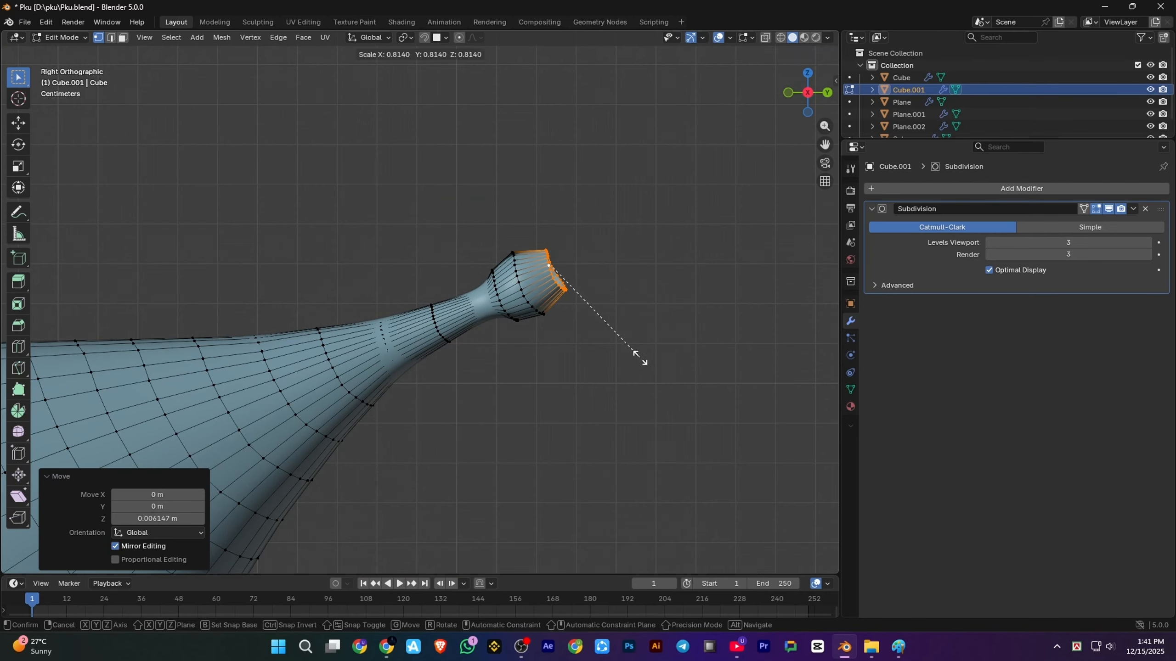
# Extrude and scale down two more rings to narrow the far side of the bulb
pyautogui.press('e')
pyautogui.press('s')
pyautogui.press('e')
pyautogui.press('s')
pyautogui.scroll(1, 634, 282)
pyautogui.click(651, 289)
# Try to close the bulb's open end with Grid Fill
pyautogui.moveTo(650, 289); pyautogui.dragTo(520, 333, button='middle')
pyautogui.hotkey('ctrl', 'f')
pyautogui.click(479, 462)
pyautogui.scroll(1, 575, 391)
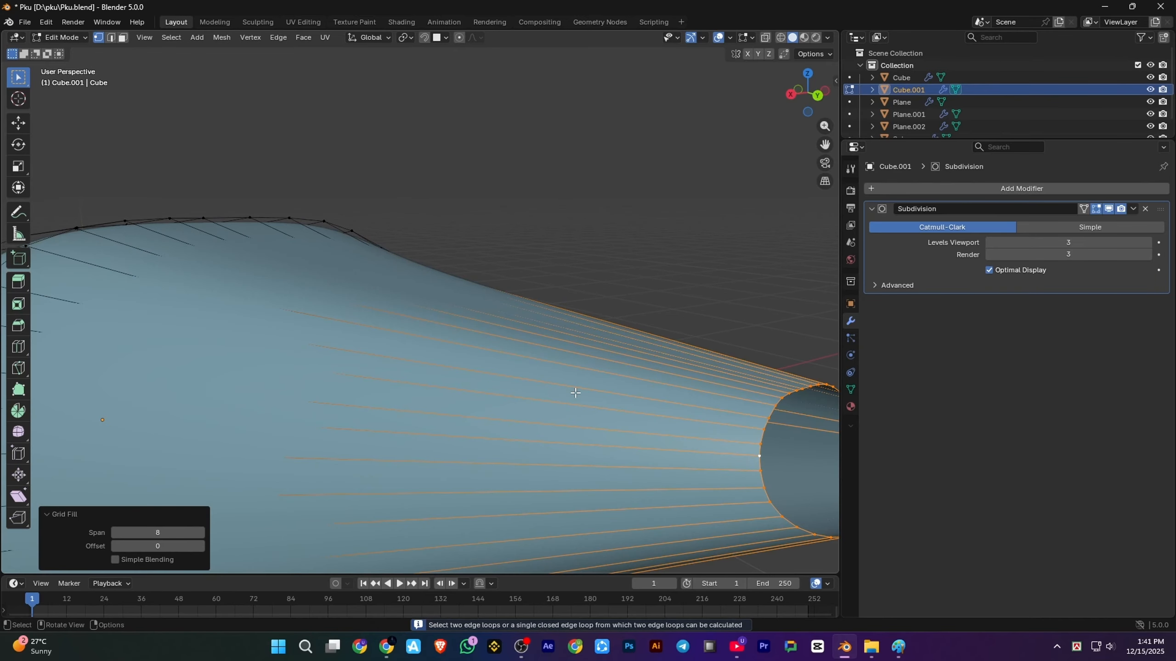
# Scale down the bulb's end opening, fill it with a face, and inset that face
pyautogui.keyDown('shift'); pyautogui.moveTo(575, 391); pyautogui.dragTo(548, 375, button='middle'); pyautogui.keyUp('shift')
pyautogui.press('s')
pyautogui.click(559, 329)
pyautogui.press('f')
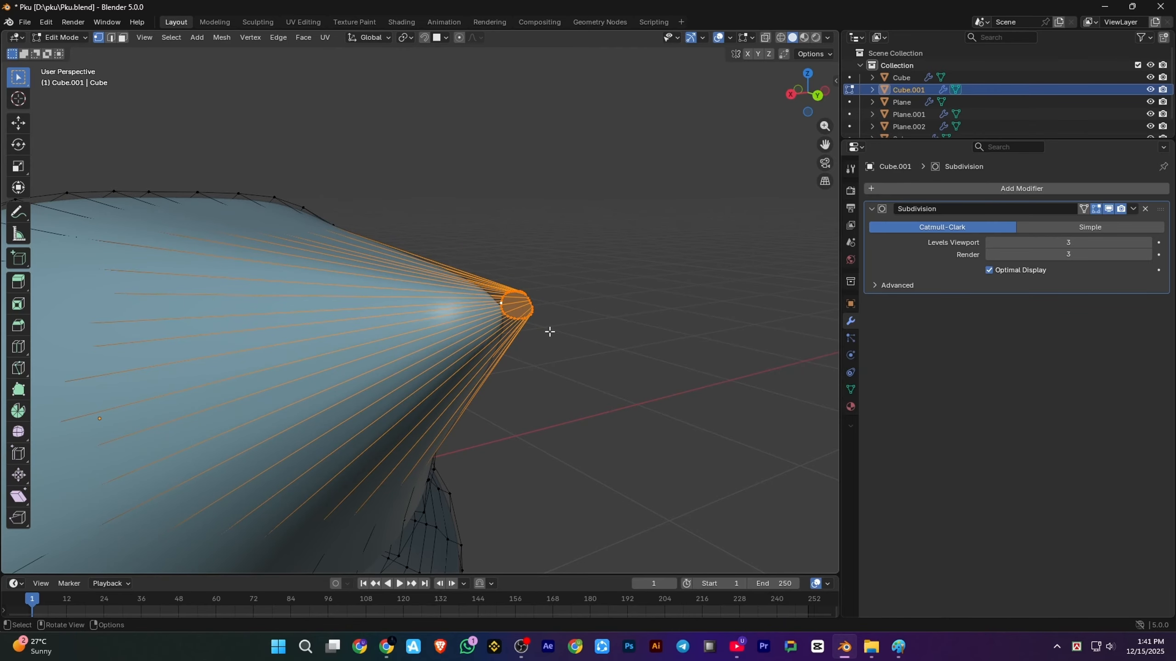
pyautogui.press('i')
pyautogui.click(626, 290)
pyautogui.press('Tab')
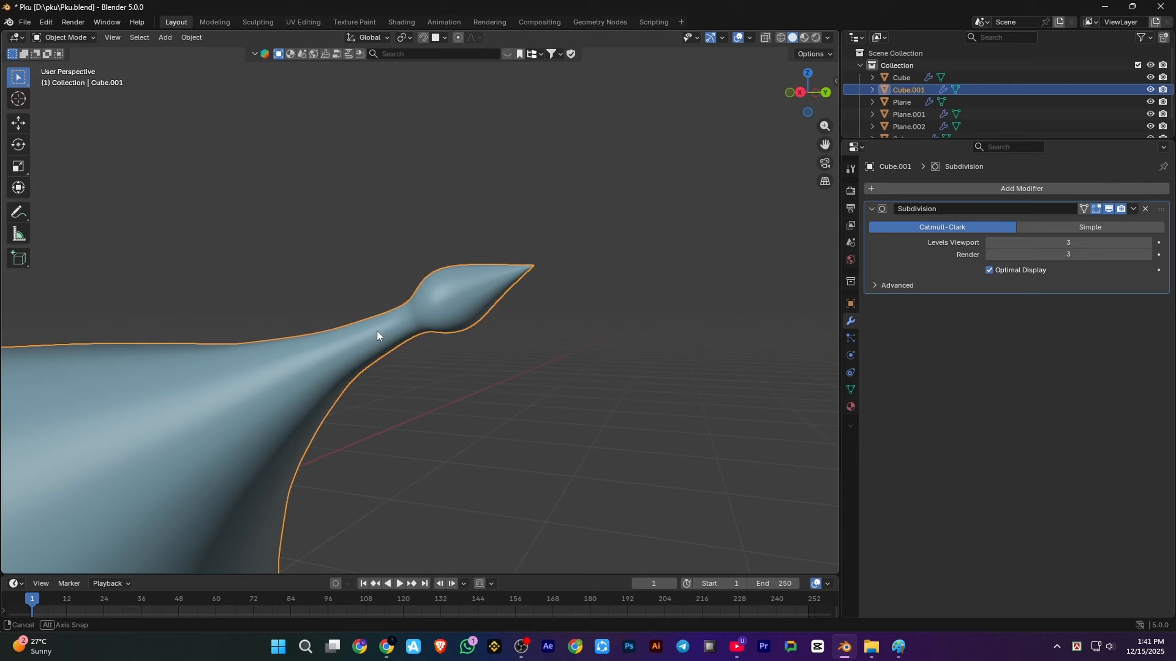
# Add loop cuts around the bulb on the tail's tip, return to Object Mode, and save the file
pyautogui.moveTo(377, 329); pyautogui.dragTo(490, 320, button='middle')
pyautogui.press('Tab')
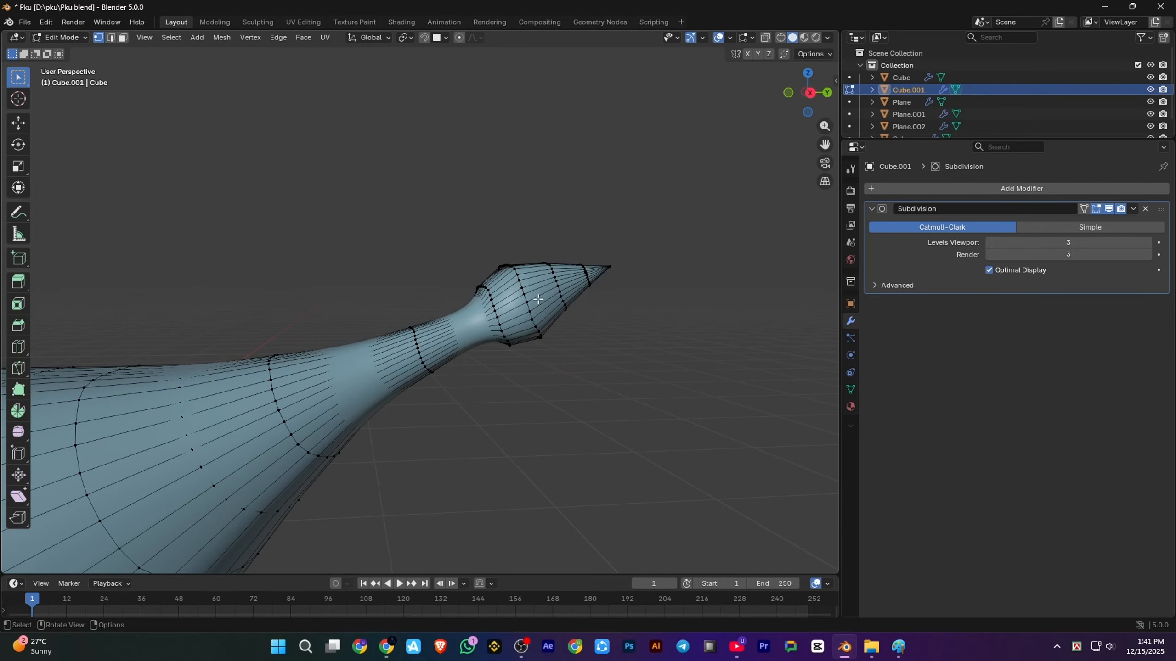
pyautogui.hotkey('ctrl', 'r')
pyautogui.doubleClick(543, 297)
pyautogui.hotkey('ctrl', 'r')
pyautogui.scroll(-3, 451, 381)
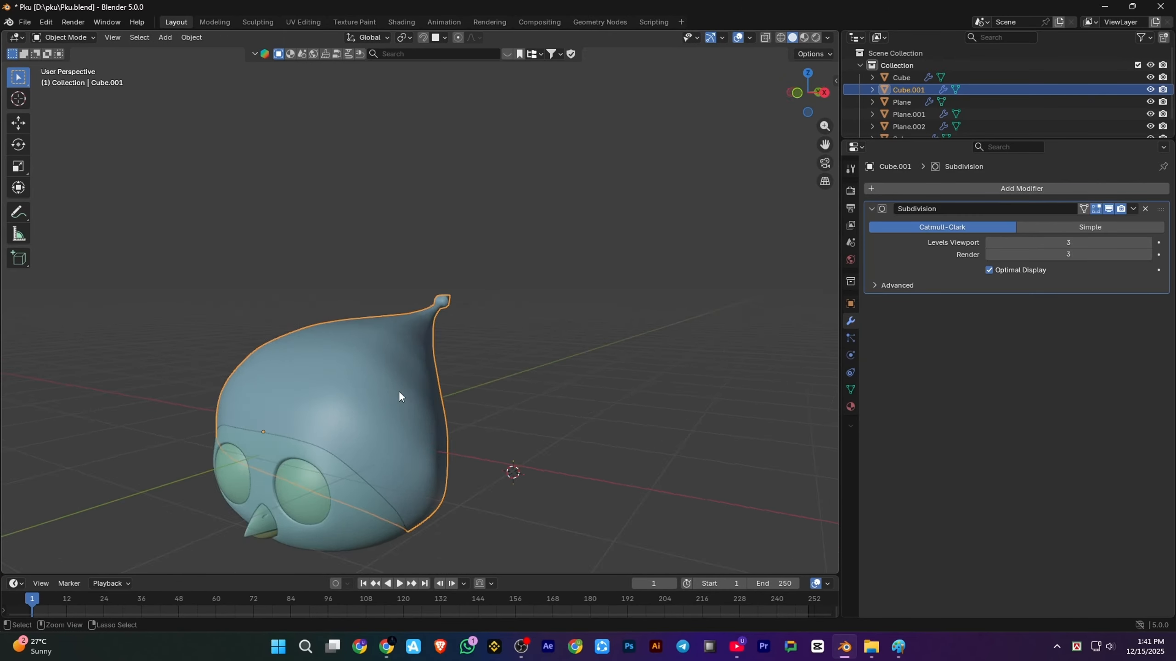
pyautogui.press('KP_1')
pyautogui.hotkey('alt', 'a')
pyautogui.hotkey('ctrl', 's')
pyautogui.scroll(1, 508, 374)
pyautogui.click(508, 374)
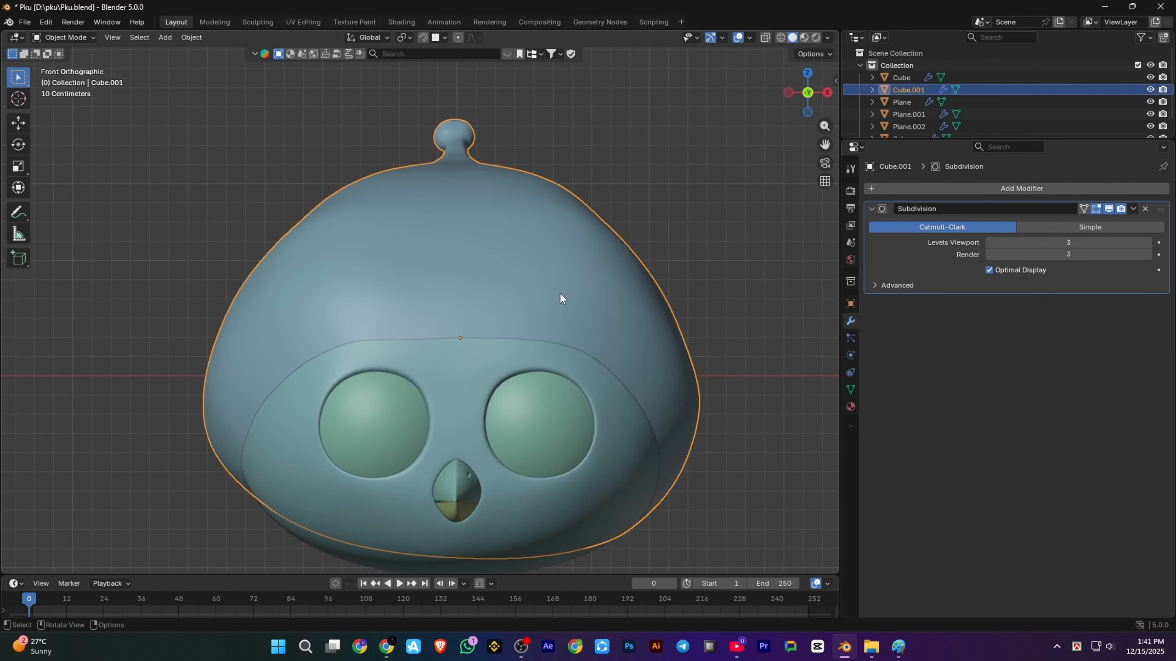
# Add a cube mesh at the middle of the hat's front rim and scale it down to a small block
pyautogui.scroll(3, 486, 420)
pyautogui.click(165, 37)
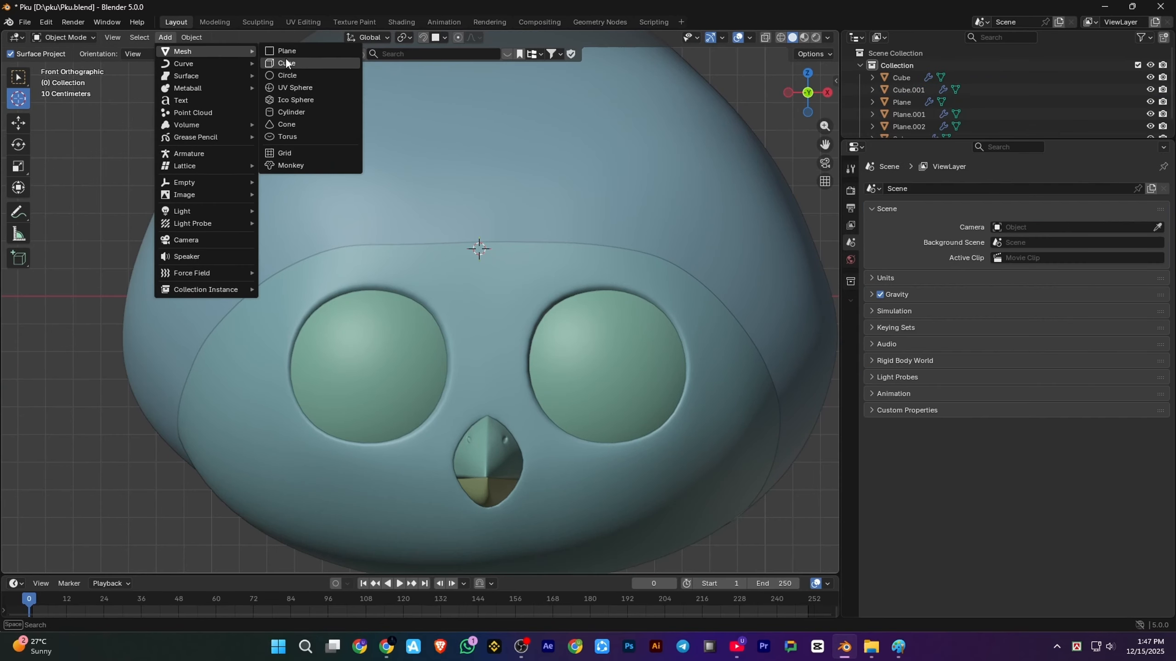
pyautogui.click(284, 65)
pyautogui.scroll(-2, 500, 277)
pyautogui.press('s')
pyautogui.click(526, 314)
pyautogui.scroll(7, 526, 313)
pyautogui.press('s')
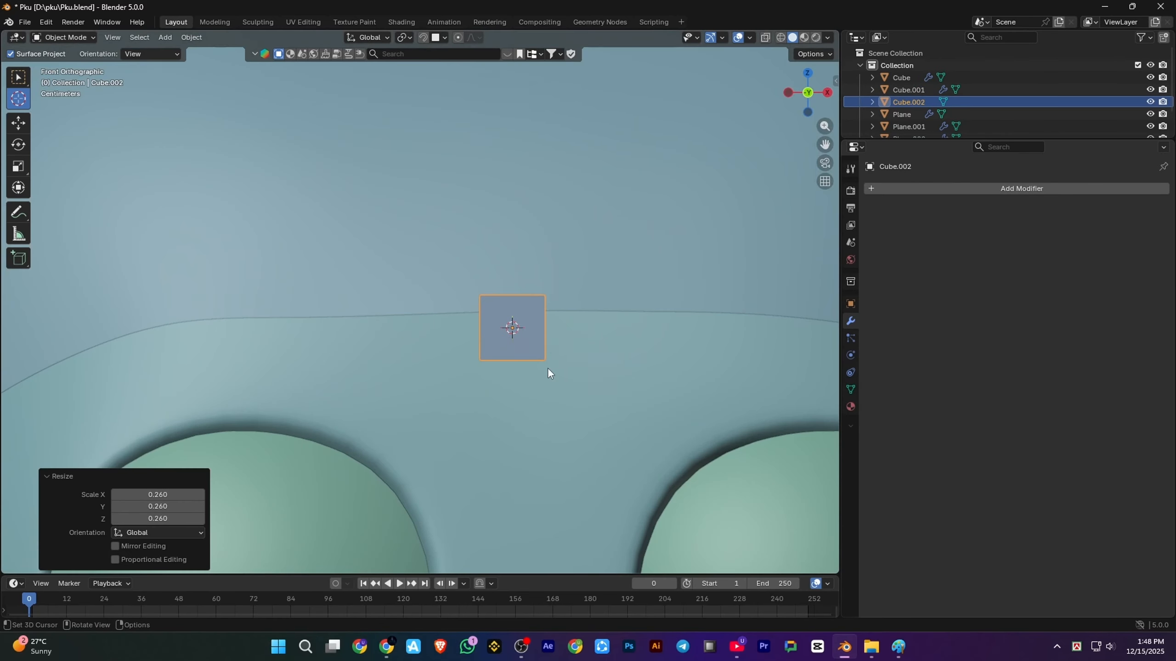
# Stretch the small block along Y by a factor of 16.18 into a thin rod and move it along Y at the hat's front rim
pyautogui.press('s')
pyautogui.keyDown('shift'); pyautogui.moveTo(556, 342); pyautogui.dragTo(487, 329, button='middle'); pyautogui.keyUp('shift')
pyautogui.scroll(-3, 486, 329)
pyautogui.moveTo(426, 352); pyautogui.dragTo(450, 364, button='middle')
pyautogui.press('s')
pyautogui.press('y')
pyautogui.click(485, 357)
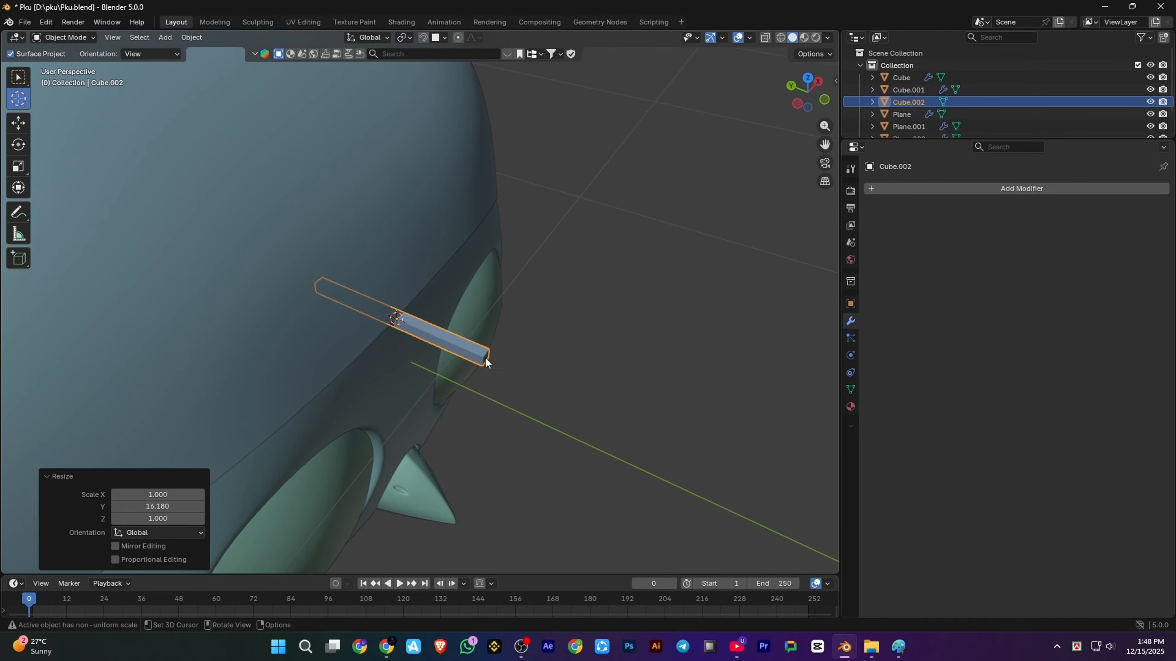
pyautogui.press('g')
pyautogui.press('y')
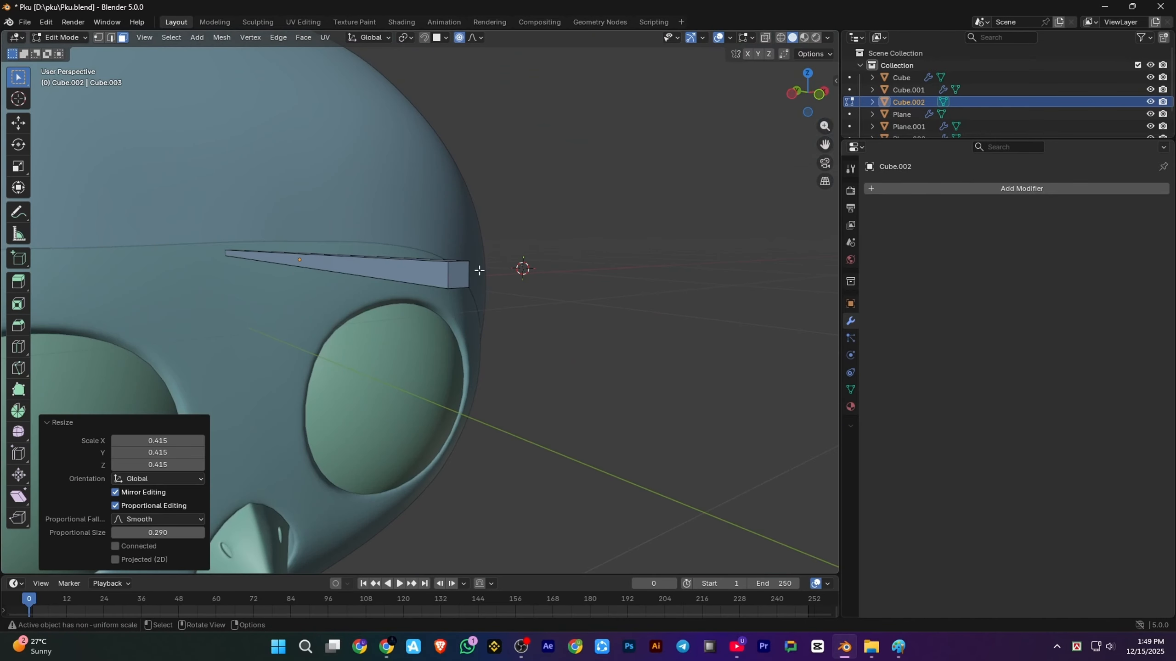
# Divide the tapered rod with 46 loop cuts and smooth it with a Subdivision modifier at viewport level 2 and smooth shading
pyautogui.moveTo(479, 270); pyautogui.dragTo(536, 338, button='middle')
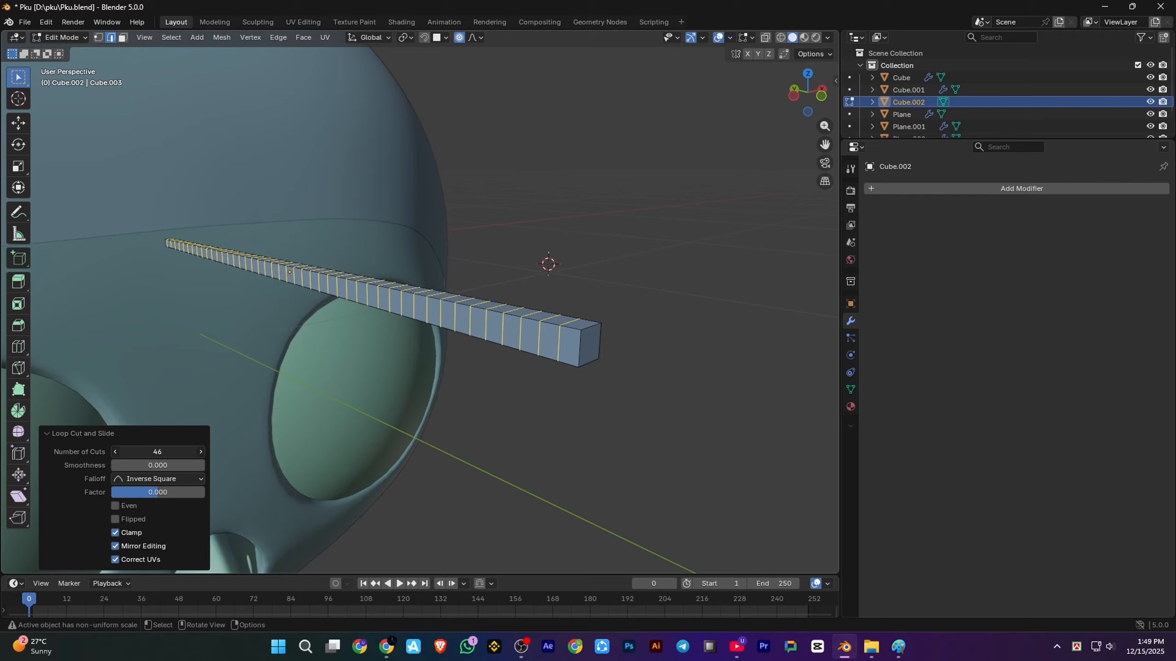
pyautogui.press('Tab')
pyautogui.click(922, 188)
pyautogui.moveTo(880, 361)
pyautogui.click(1011, 381)
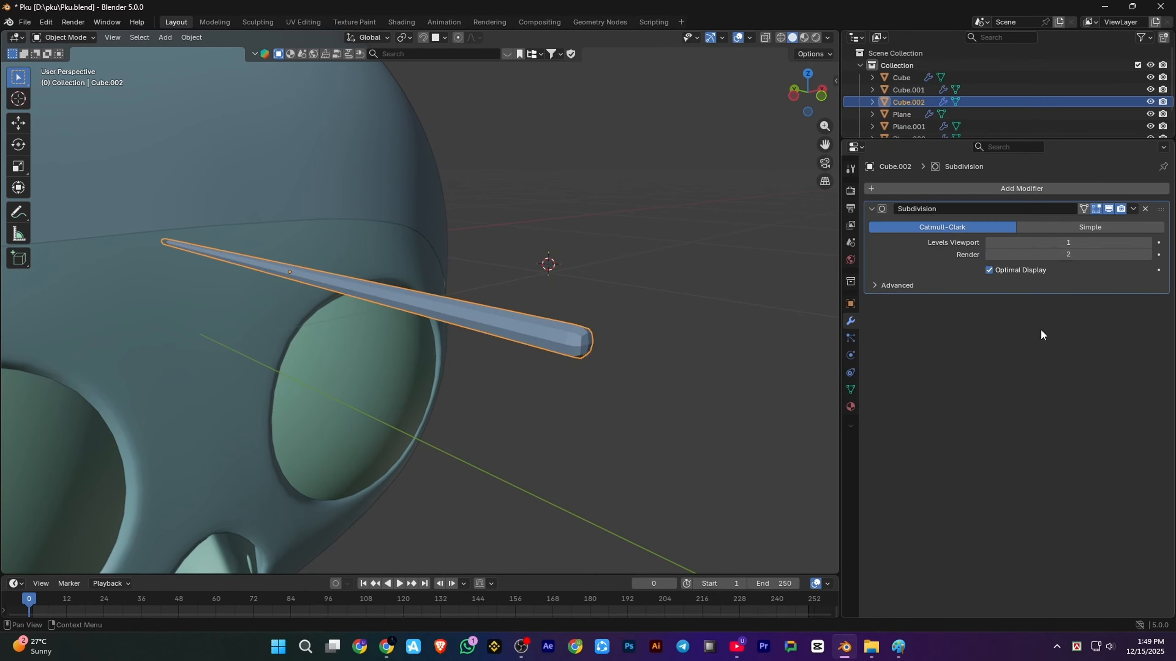
pyautogui.click(1148, 243)
pyautogui.rightClick(538, 323)
pyautogui.click(538, 323)
# Duplicate the rod along X by about 0.03 m so the copy sits beside the original
pyautogui.moveTo(538, 323); pyautogui.dragTo(389, 414, button='middle')
pyautogui.press('KP_7')
pyautogui.hotkey('shift', 'd')
pyautogui.press('x')
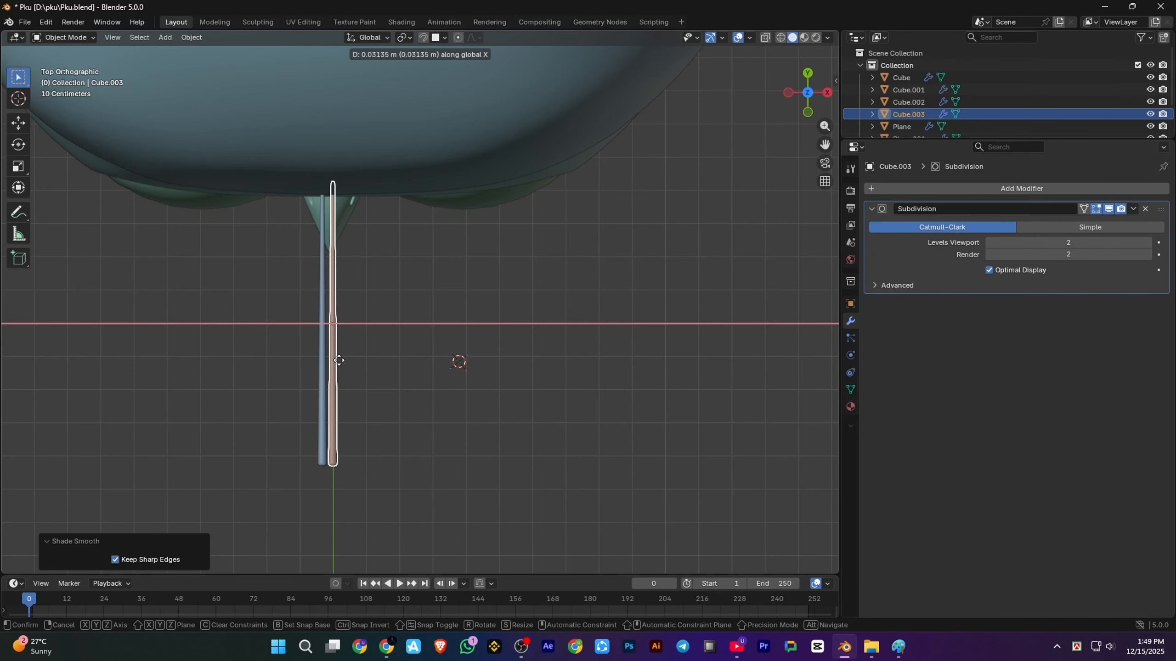
pyautogui.click(338, 361)
pyautogui.scroll(-3, 339, 361)
pyautogui.moveTo(339, 361); pyautogui.dragTo(562, 319, button='middle')
pyautogui.click(485, 273)
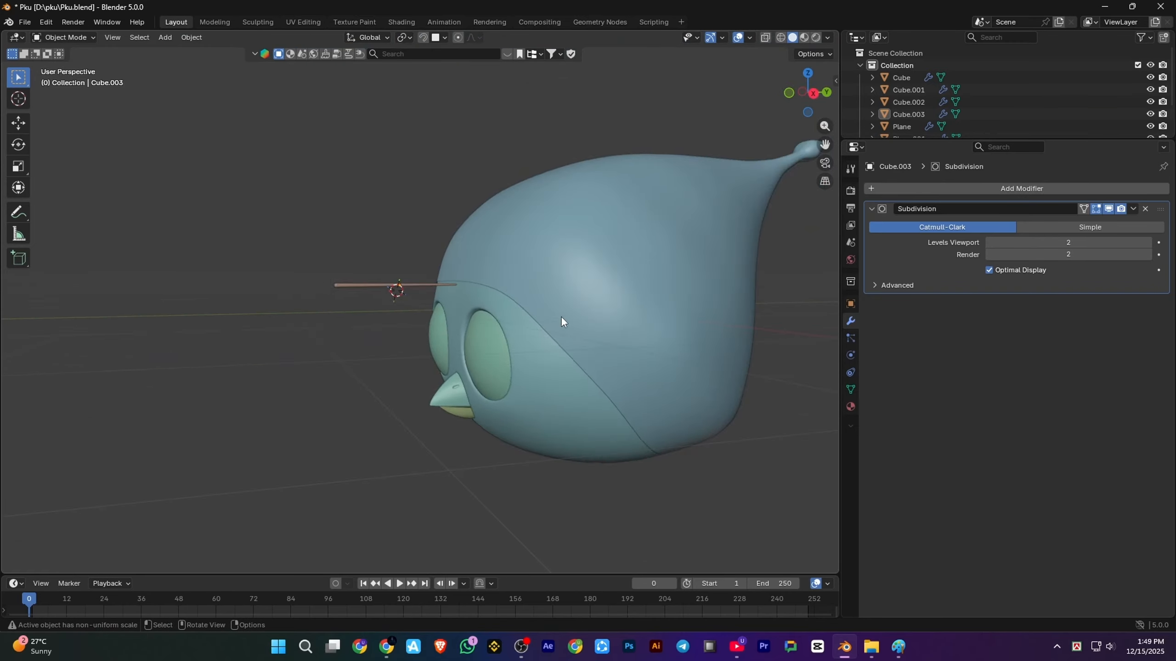
# Select the hat in a right-side wireframe view and snap the 3D cursor to it
pyautogui.press('KP_1')
pyautogui.press('KP_3')
pyautogui.click(495, 246)
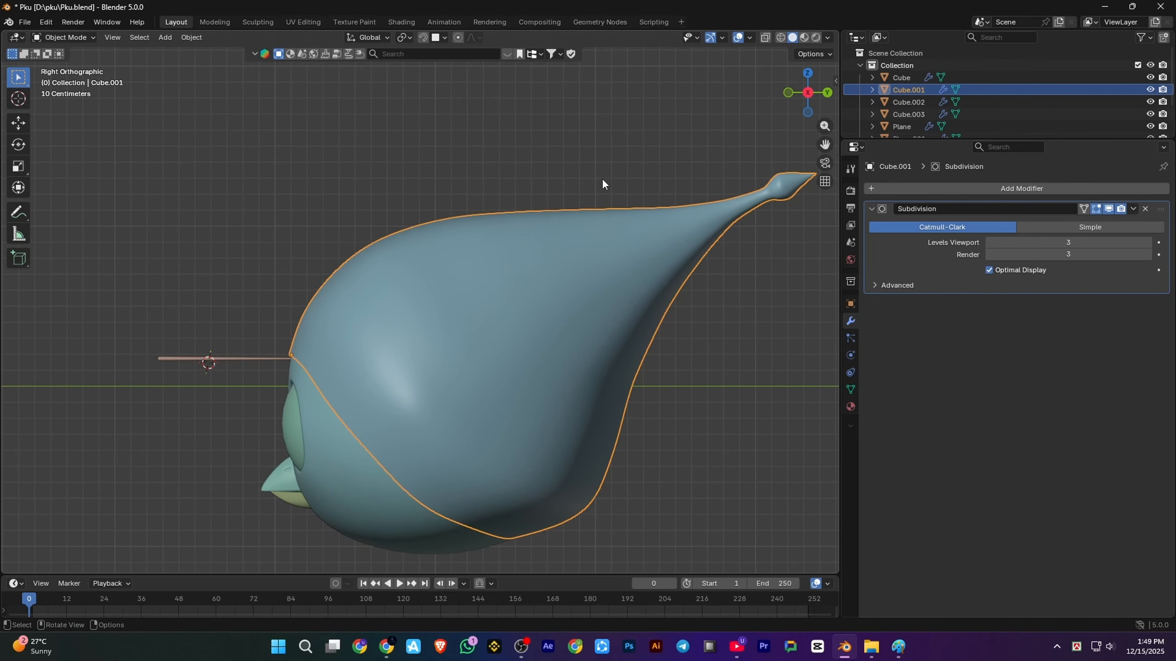
pyautogui.hotkey('shift', 'z')
pyautogui.click(483, 283)
pyautogui.click(558, 325)
pyautogui.hotkey('shift', 's')
pyautogui.keyDown('shift'); pyautogui.moveTo(384, 374); pyautogui.dragTo(422, 279, button='middle'); pyautogui.keyUp('shift')
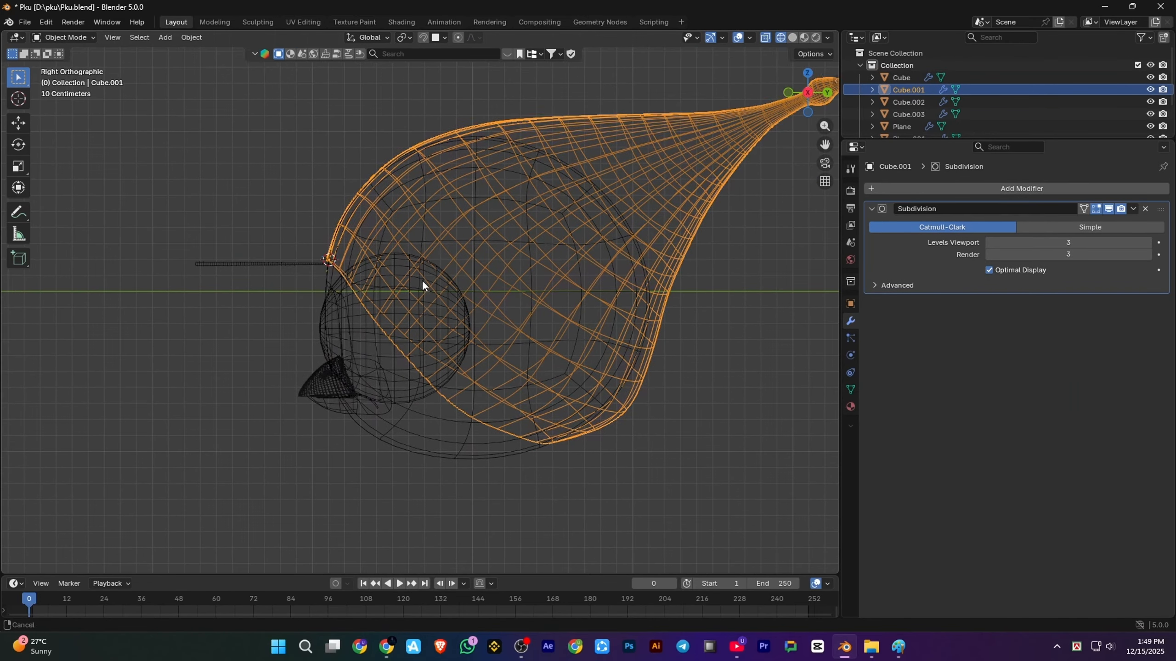
# Snap the 3D cursor to the centre of the edge loop around the hat's opening and return to Object Mode
pyautogui.press('Tab')
pyautogui.keyDown('alt'); pyautogui.click(419, 369); pyautogui.keyUp('alt')
pyautogui.hotkey('shift', 's')
pyautogui.click(430, 408)
pyautogui.press('Tab')
# Add an armature at the 3D cursor and rotate it about -47.5° so its bone points toward the hat's tail
pyautogui.click(166, 37)
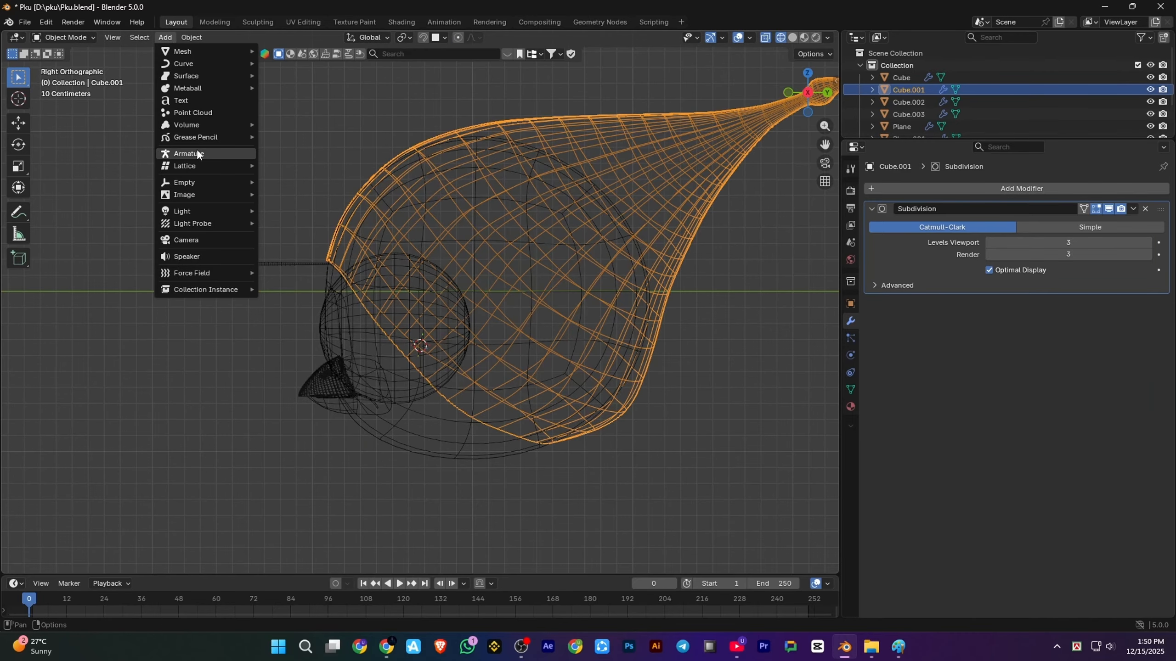
pyautogui.click(237, 153)
pyautogui.scroll(2, 440, 203)
pyautogui.press('r')
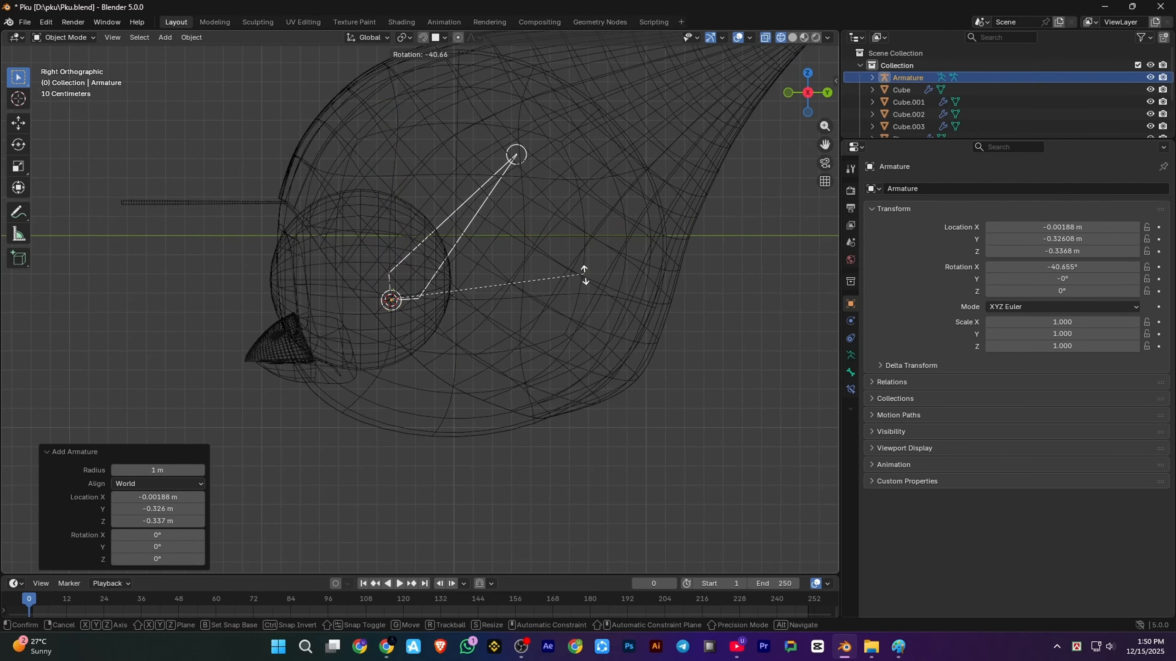
pyautogui.click(584, 300)
# Edit the armature and move the bone's tip farther toward the base of the hat's tail
pyautogui.keyDown('shift'); pyautogui.moveTo(544, 176); pyautogui.dragTo(399, 283, button='middle'); pyautogui.keyUp('shift')
pyautogui.press('Tab')
pyautogui.press('g')
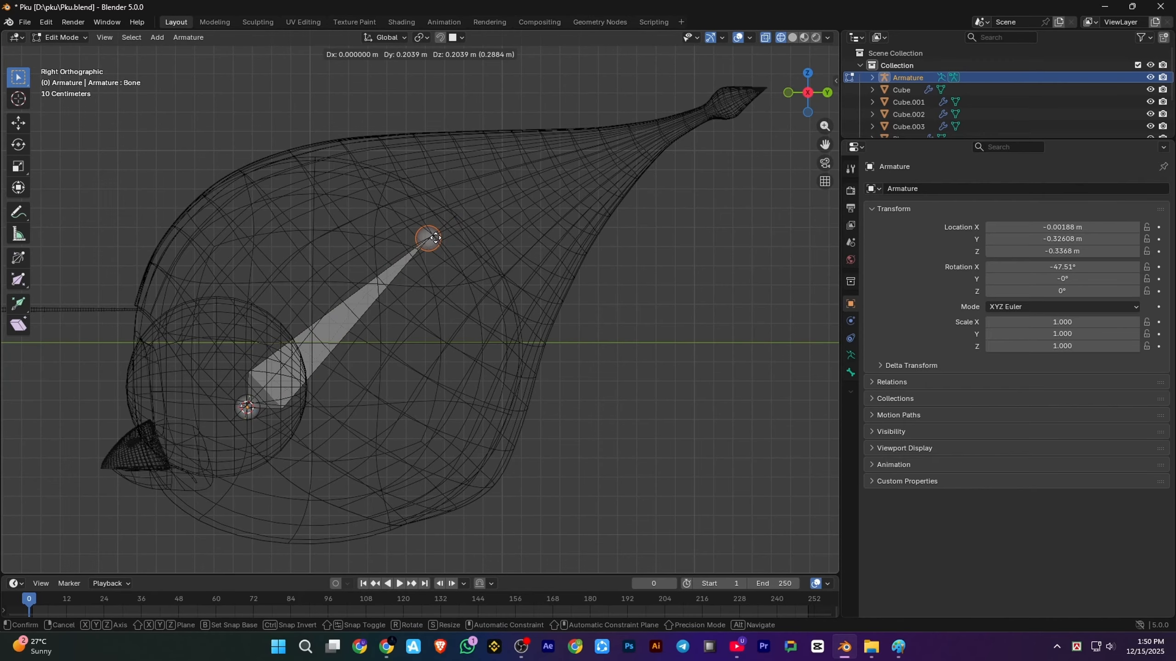
pyautogui.click(448, 229)
# Extrude a chain of progressively placed bones from the first bone through the tail to the end of the bulb
pyautogui.keyDown('shift'); pyautogui.moveTo(456, 226); pyautogui.dragTo(381, 233, button='middle'); pyautogui.keyUp('shift')
pyautogui.press('e')
pyautogui.scroll(2, 564, 161)
pyautogui.press('e')
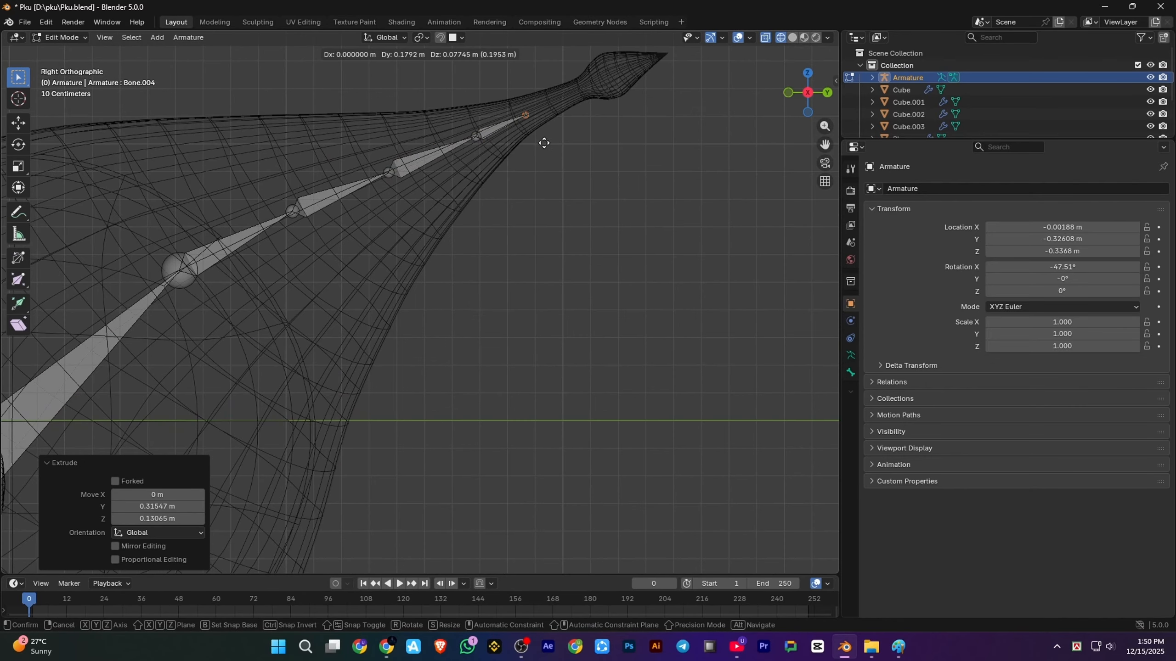
pyautogui.click(665, 77)
pyautogui.scroll(-2, 591, 129)
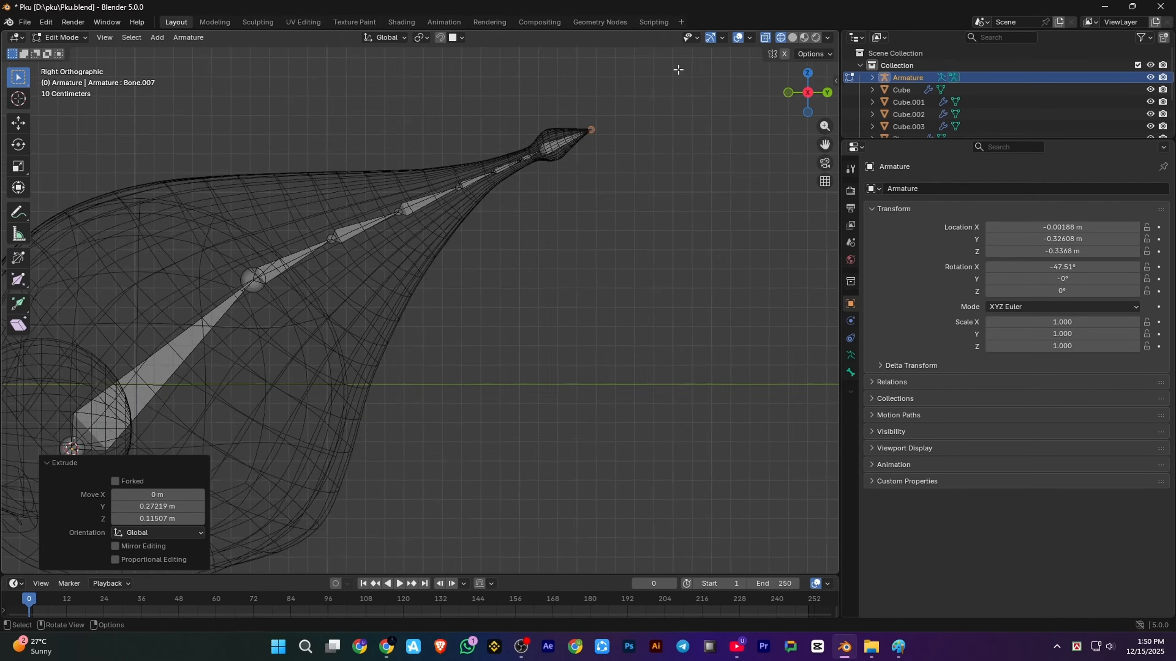
# Extrude one more bone beyond the bulb's tip and separate it into its own armature
pyautogui.press('e')
pyautogui.click(616, 130)
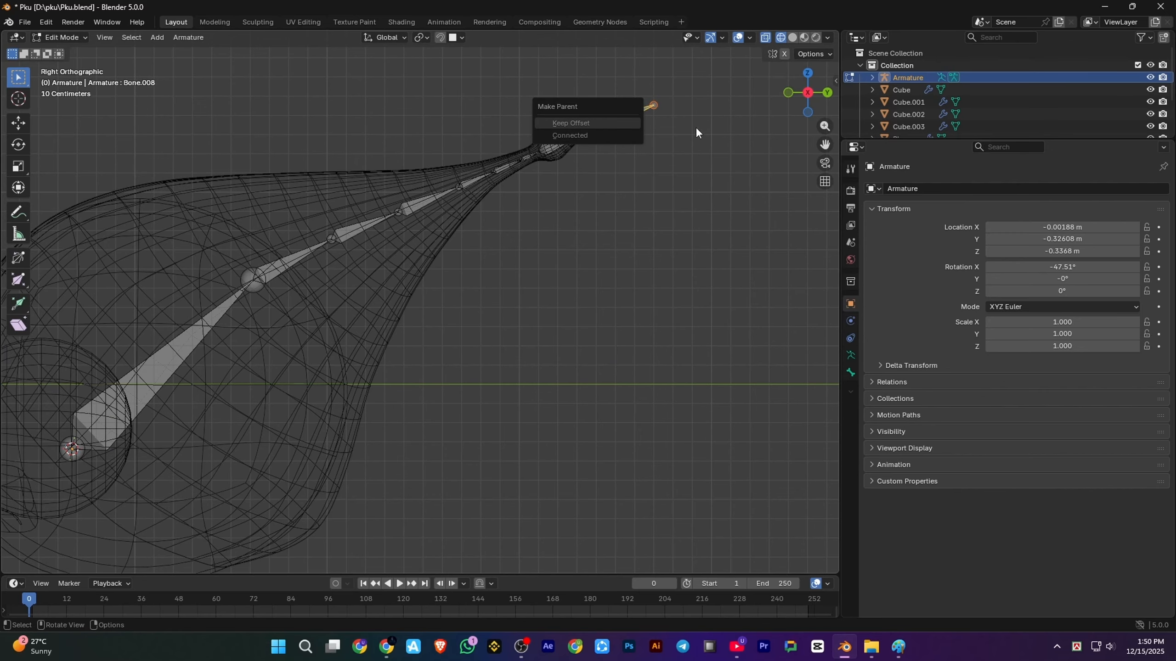
pyautogui.press('p')
pyautogui.press('Tab')
pyautogui.click(612, 134)
# Switch the viewport to solid shading, hide the hat, and select the armature with the bone chain
pyautogui.scroll(-5, 597, 153)
pyautogui.moveTo(482, 231)
pyautogui.mouseDown(button='middle')
pyautogui.moveTo(520, 243)
pyautogui.moveTo(502, 257)
pyautogui.moveTo(519, 234)
pyautogui.moveTo(497, 294)
pyautogui.mouseUp(button='middle')
pyautogui.scroll(2, 498, 255)
pyautogui.click(792, 38)
pyautogui.click(519, 233)
pyautogui.click(552, 219)
pyautogui.scroll(5, 498, 287)
pyautogui.click(500, 238)
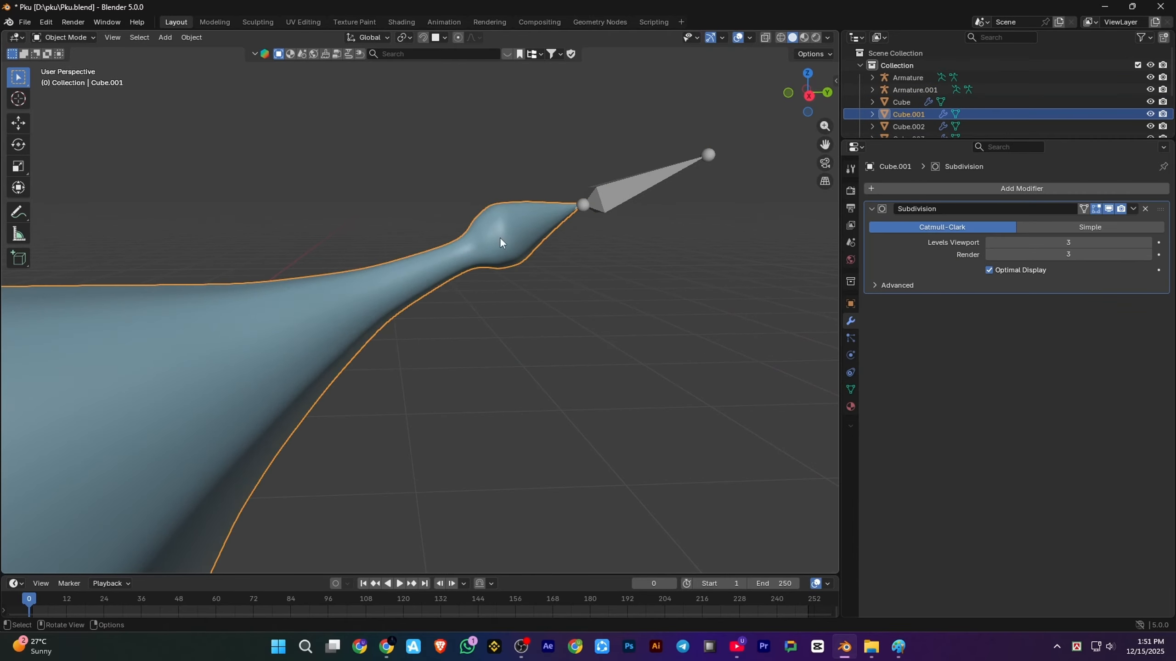
pyautogui.scroll(-5, 422, 277)
pyautogui.press('h')
pyautogui.click(403, 331)
# Set the bone chain's viewport display to In Front and return to the right orthographic view
pyautogui.scroll(3, 402, 331)
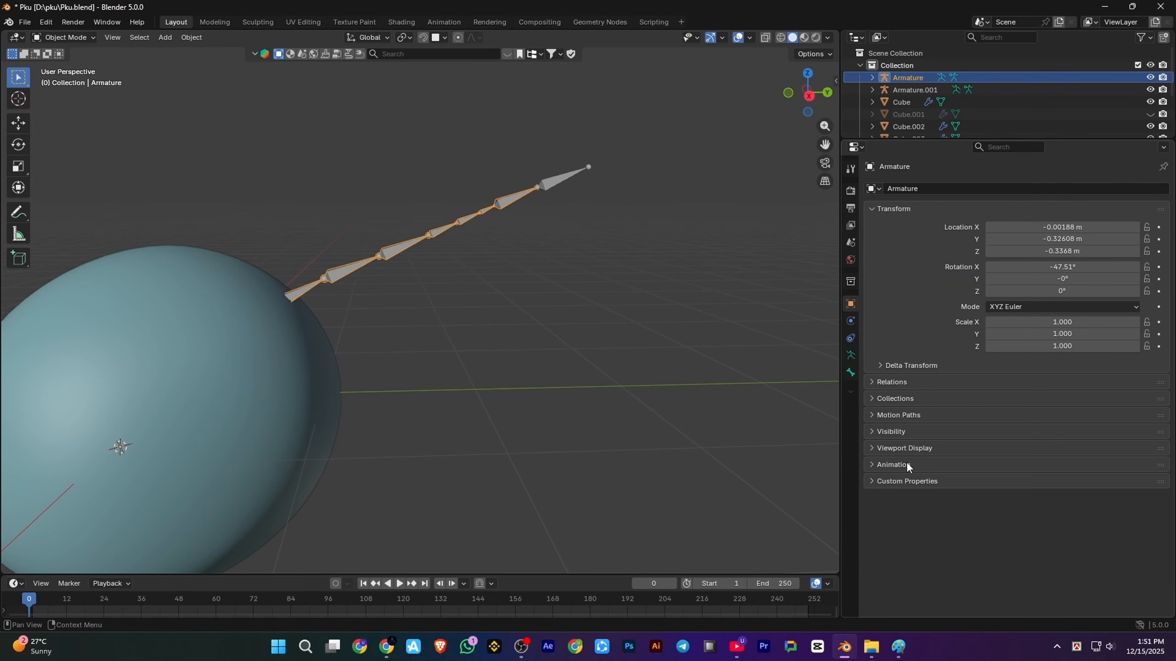
pyautogui.click(910, 431)
pyautogui.click(912, 543)
pyautogui.scroll(-3, 914, 544)
pyautogui.click(988, 542)
pyautogui.click(788, 93)
pyautogui.scroll(-3, 585, 451)
pyautogui.click(827, 92)
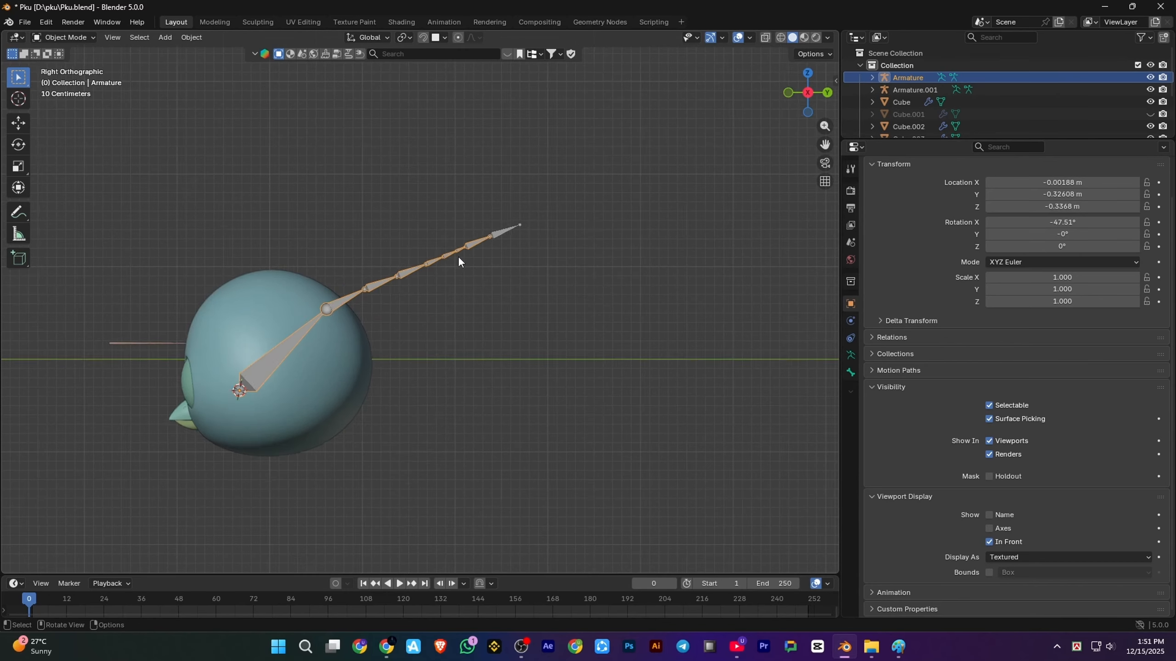
# Unhide the hat and parent it to the bone-chain armature with automatic weights
pyautogui.scroll(2, 456, 259)
pyautogui.hotkey('alt', 'h')
pyautogui.click(508, 319)
pyautogui.keyDown('shift'); pyautogui.moveTo(508, 319); pyautogui.dragTo(599, 275, button='middle'); pyautogui.keyUp('shift')
pyautogui.scroll(2, 416, 264)
pyautogui.click(408, 258)
pyautogui.keyDown('shift'); pyautogui.click(416, 218); pyautogui.keyUp('shift')
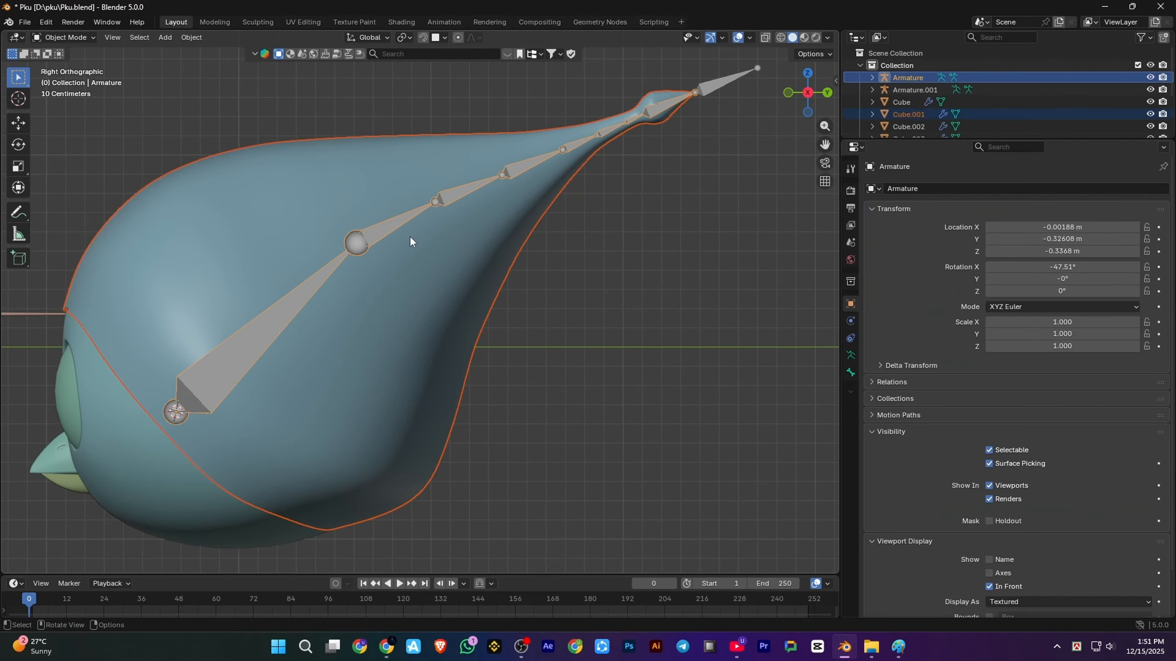
pyautogui.hotkey('ctrl', 'p')
pyautogui.click(370, 323)
pyautogui.keyDown('shift'); pyautogui.moveTo(370, 324); pyautogui.dragTo(451, 308, button='middle'); pyautogui.keyUp('shift')
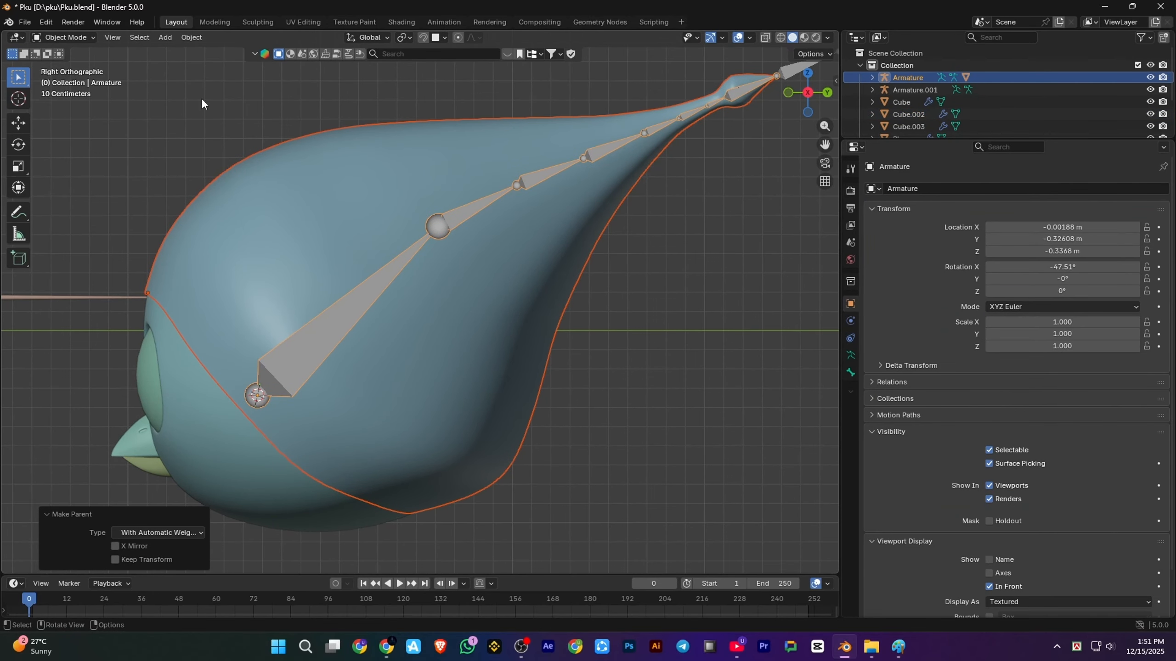
# Inspect the hat's bone vertex groups and the armature's data and bone properties
pyautogui.click(342, 315)
pyautogui.click(329, 226)
pyautogui.click(850, 389)
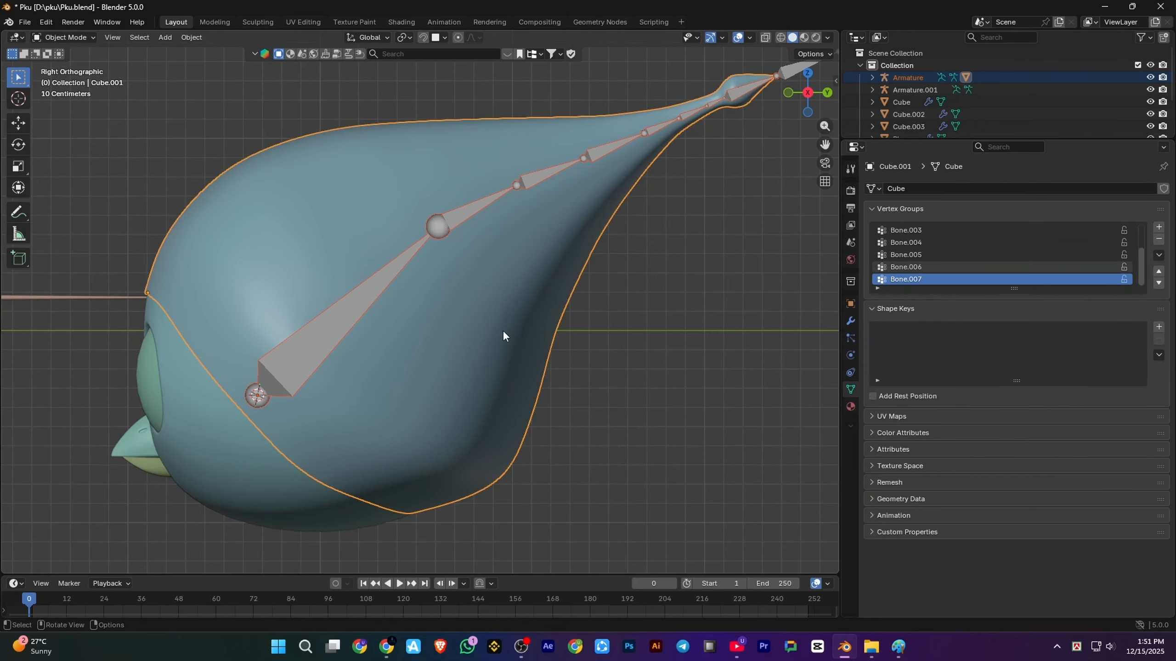
pyautogui.click(384, 285)
pyautogui.click(376, 244)
pyautogui.keyDown('shift'); pyautogui.click(390, 276); pyautogui.keyUp('shift')
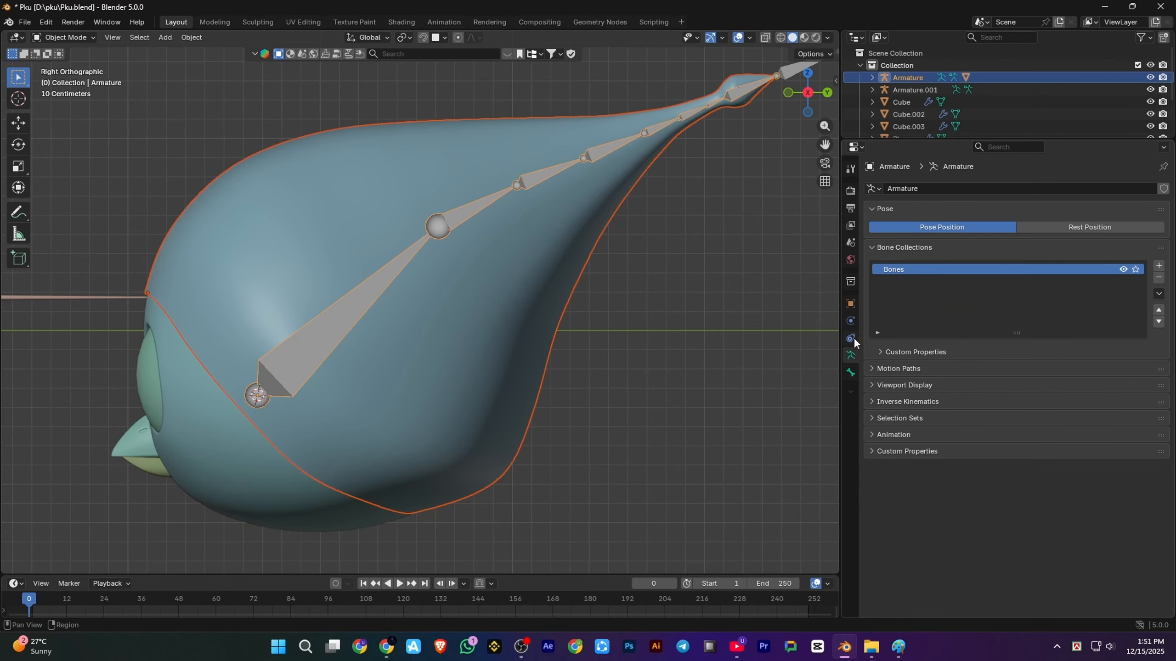
pyautogui.click(850, 373)
# Switch the hat to Weight Paint mode and display the weights of the Bone vertex group
pyautogui.keyDown('shift'); pyautogui.click(490, 154); pyautogui.keyUp('shift')
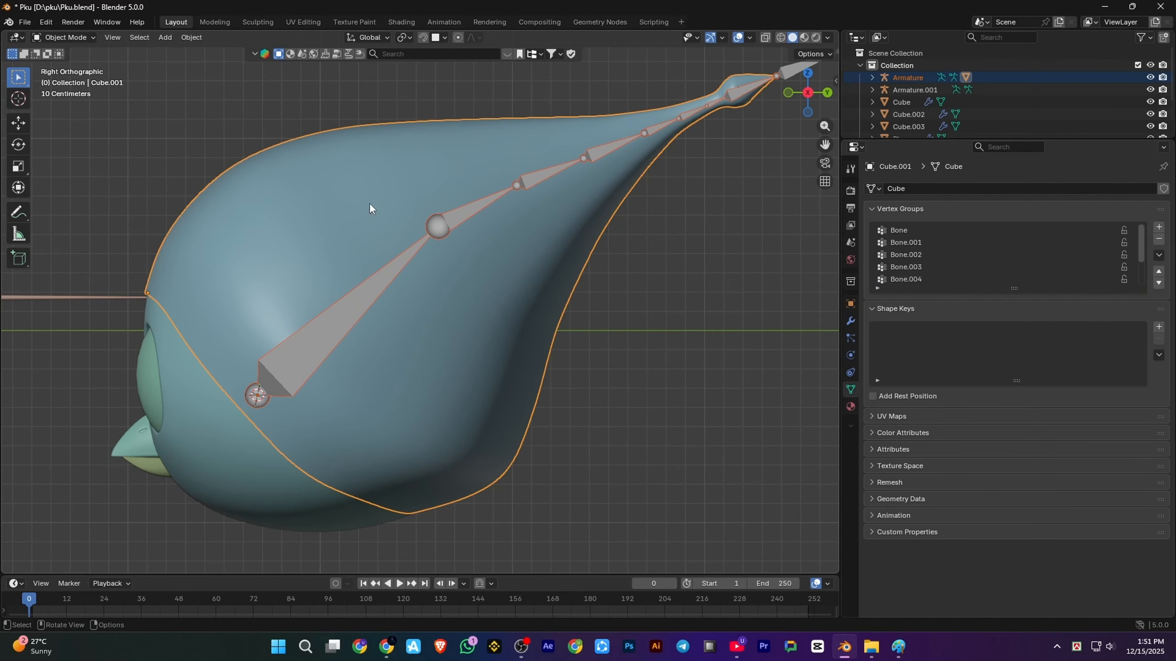
pyautogui.click(75, 106)
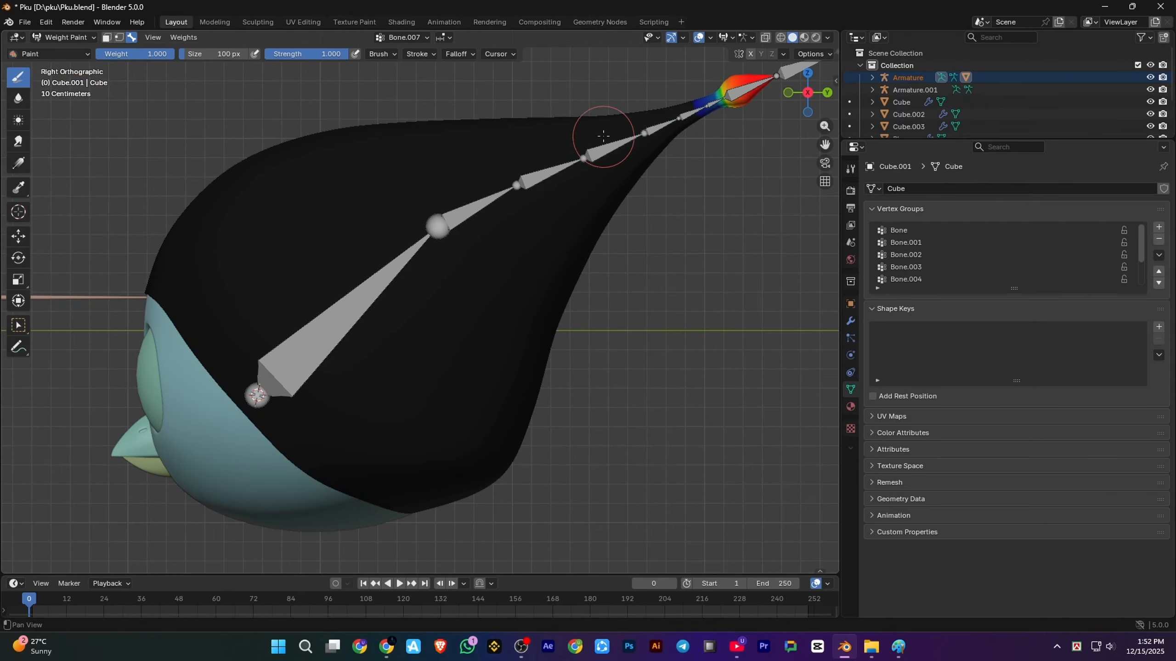
pyautogui.keyDown('shift'); pyautogui.moveTo(614, 285); pyautogui.dragTo(635, 268, button='middle'); pyautogui.keyUp('shift')
pyautogui.click(908, 233)
pyautogui.keyDown('shift'); pyautogui.moveTo(462, 193); pyautogui.dragTo(412, 232, button='middle'); pyautogui.keyUp('shift')
pyautogui.scroll(1, 413, 232)
# Paint weight 1.000 for Bone.002 across the band at the tail's base in wireframe, enlarging the brush to 252 px and undoing the last stroke
pyautogui.click(917, 254)
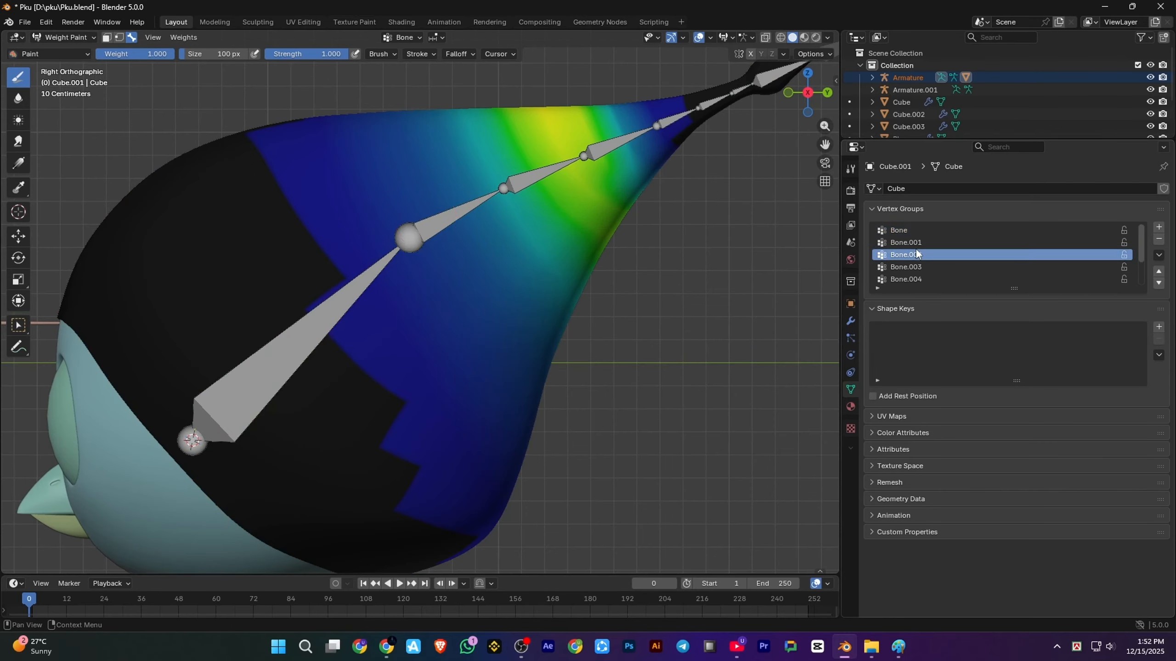
pyautogui.moveTo(427, 232)
pyautogui.mouseDown()
pyautogui.moveTo(281, 150)
pyautogui.moveTo(466, 295)
pyautogui.mouseUp()
pyautogui.click(780, 38)
pyautogui.scroll(-1, 502, 219)
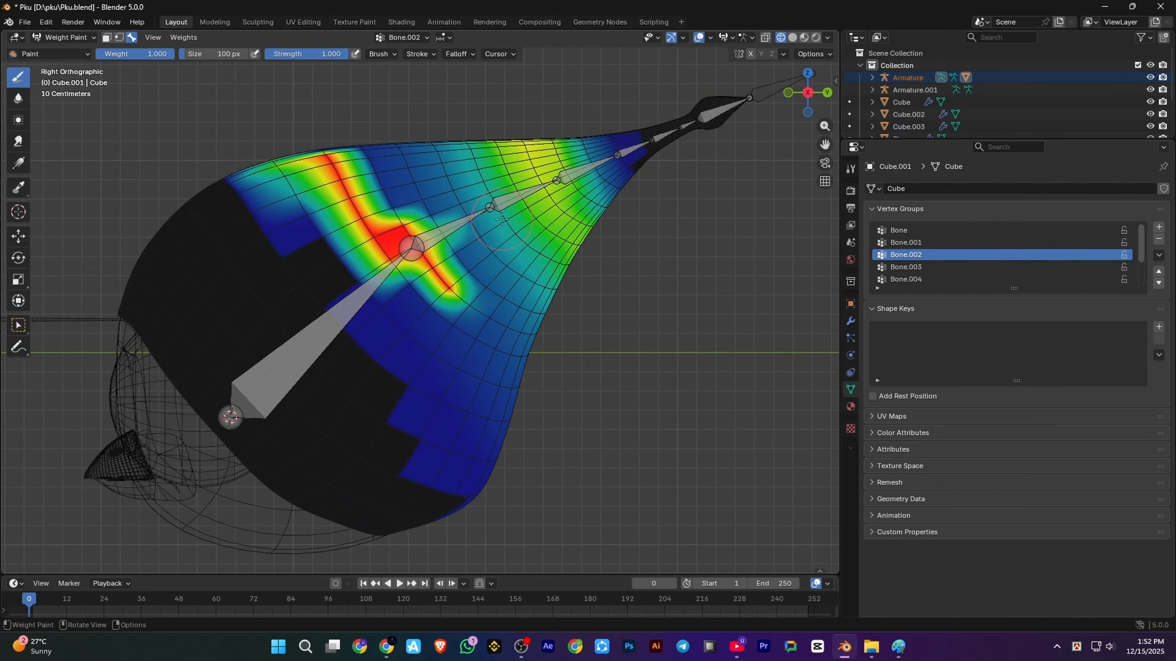
pyautogui.moveTo(377, 216)
pyautogui.mouseDown()
pyautogui.moveTo(476, 342)
pyautogui.moveTo(331, 148)
pyautogui.mouseUp()
pyautogui.press(']')
pyautogui.moveTo(402, 139); pyautogui.dragTo(500, 363)
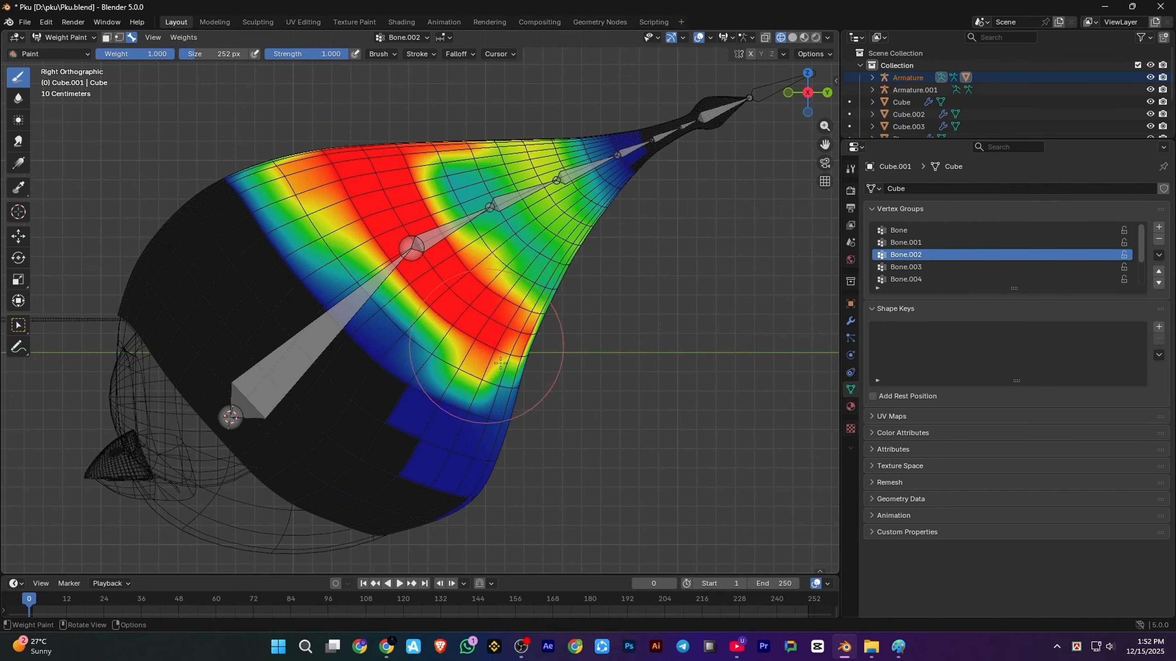
pyautogui.moveTo(407, 176)
pyautogui.mouseDown()
pyautogui.moveTo(519, 209)
pyautogui.moveTo(437, 198)
pyautogui.moveTo(399, 106)
pyautogui.moveTo(495, 275)
pyautogui.mouseUp()
pyautogui.hotkey('ctrl', 'z')
# Paint full weight for Bone.001 in a band across the tail's base and switch to the Bone vertex group
pyautogui.click(964, 242)
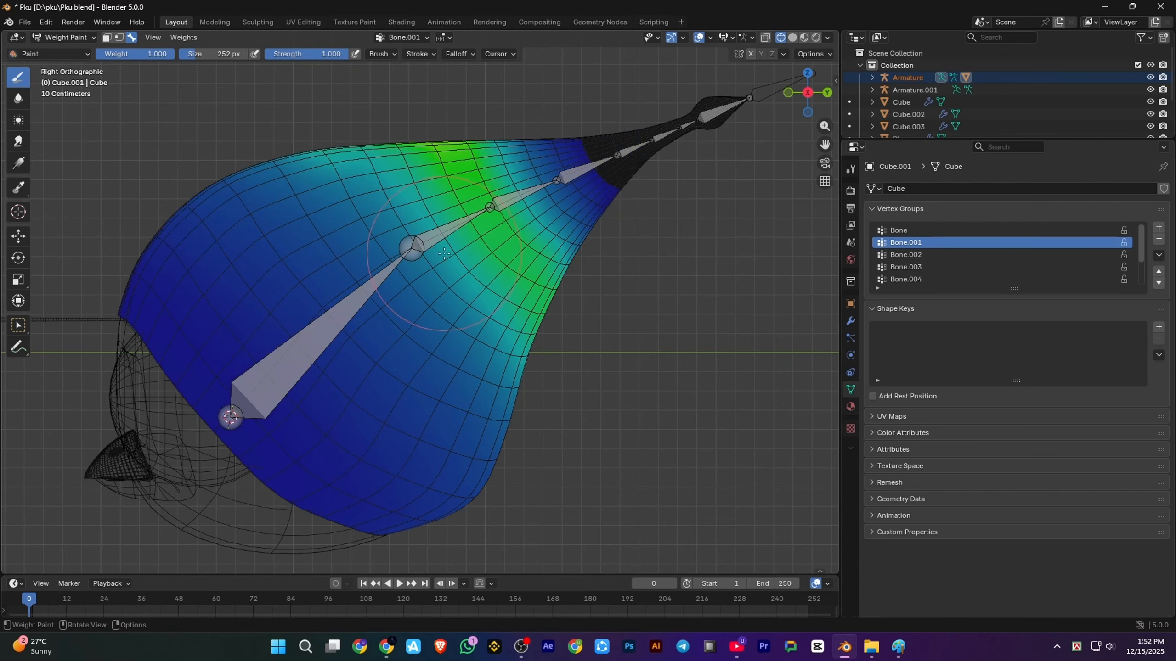
pyautogui.moveTo(403, 223)
pyautogui.mouseDown()
pyautogui.moveTo(394, 185)
pyautogui.moveTo(482, 287)
pyautogui.moveTo(432, 199)
pyautogui.moveTo(394, 173)
pyautogui.mouseUp()
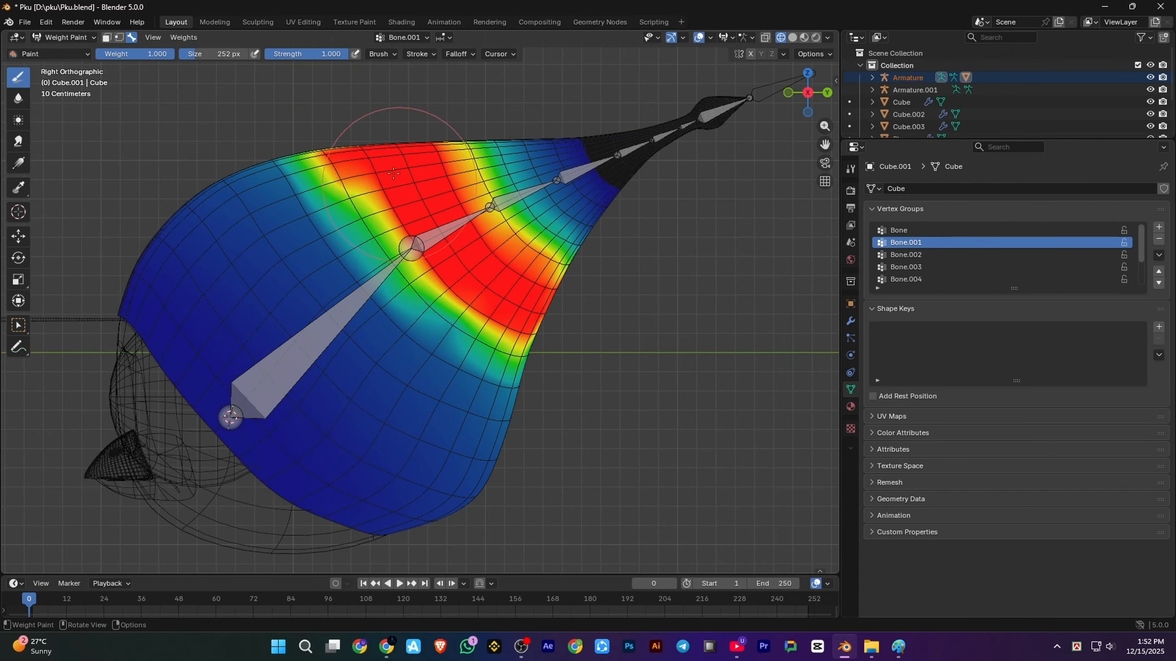
pyautogui.click(900, 230)
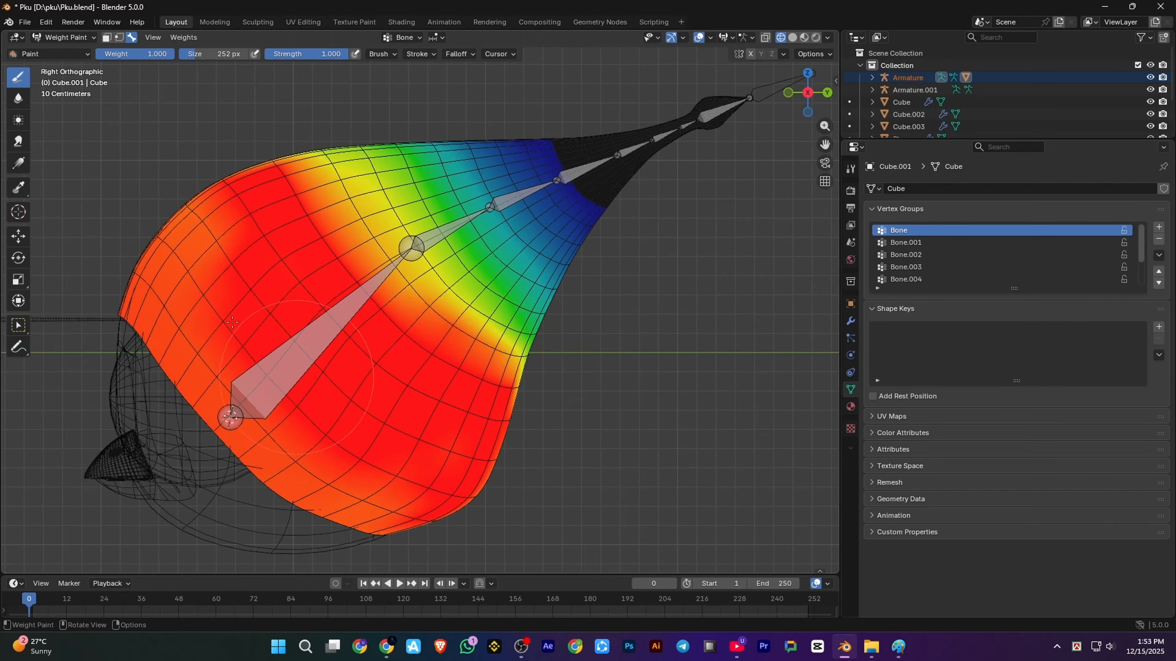
pyautogui.scroll(1, 426, 308)
# Paint full weight for the Bone.003 vertex group around its section of the tail
pyautogui.click(937, 266)
pyautogui.moveTo(479, 260)
pyautogui.mouseDown()
pyautogui.moveTo(473, 183)
pyautogui.moveTo(513, 293)
pyautogui.moveTo(444, 234)
pyautogui.mouseUp()
pyautogui.keyDown('shift'); pyautogui.moveTo(458, 233); pyautogui.dragTo(395, 286, button='middle'); pyautogui.keyUp('shift')
# Paint full weight for Bone.004 around the middle of the tail and subtract weight along the side toward the hat's body
pyautogui.click(891, 279)
pyautogui.moveTo(493, 271)
pyautogui.mouseDown()
pyautogui.moveTo(498, 181)
pyautogui.moveTo(503, 281)
pyautogui.mouseUp()
pyautogui.keyDown('shift'); pyautogui.moveTo(632, 198); pyautogui.dragTo(530, 269, button='middle'); pyautogui.keyUp('shift')
pyautogui.scroll(5, 530, 269)
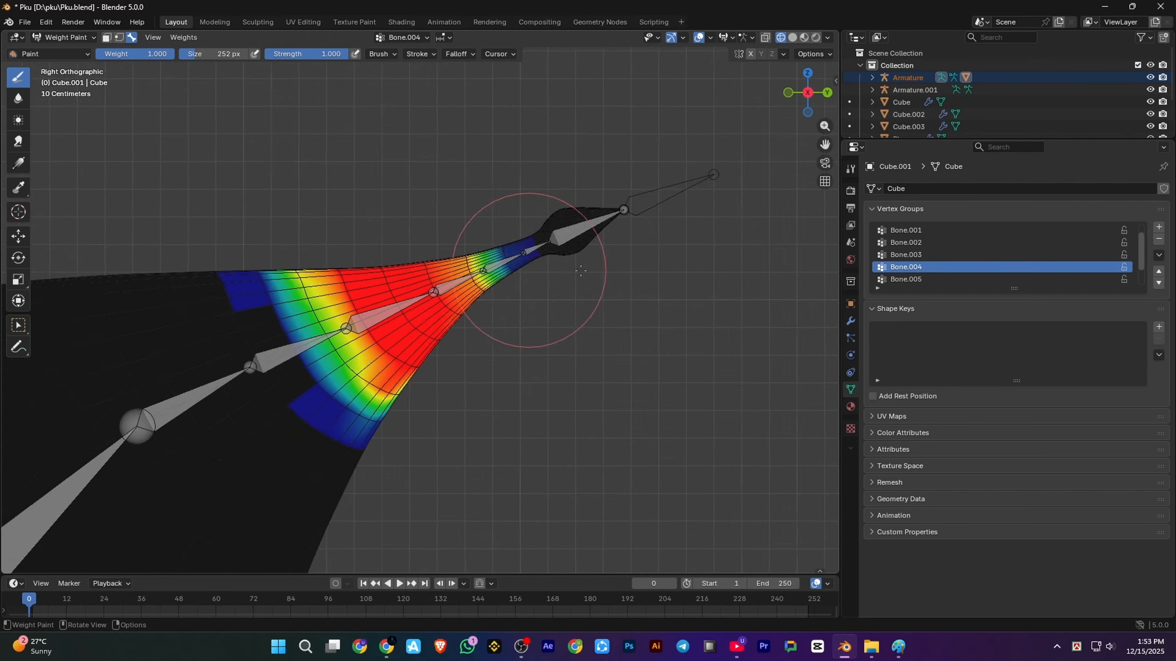
pyautogui.keyDown('ctrl'); pyautogui.moveTo(466, 201); pyautogui.dragTo(79, 289); pyautogui.keyUp('ctrl')
# Paint full weight for Bone.005 on the narrow tail end and for Bone.006 over the bulb
pyautogui.click(932, 278)
pyautogui.moveTo(630, 260)
pyautogui.mouseDown()
pyautogui.moveTo(643, 158)
pyautogui.moveTo(627, 253)
pyautogui.moveTo(631, 219)
pyautogui.mouseUp()
pyautogui.keyDown('shift'); pyautogui.moveTo(639, 217); pyautogui.dragTo(530, 303, button='middle'); pyautogui.keyUp('shift')
pyautogui.scroll(-1, 991, 267)
pyautogui.click(986, 279)
pyautogui.moveTo(613, 199)
pyautogui.mouseDown()
pyautogui.moveTo(607, 260)
pyautogui.moveTo(728, 204)
pyautogui.mouseUp()
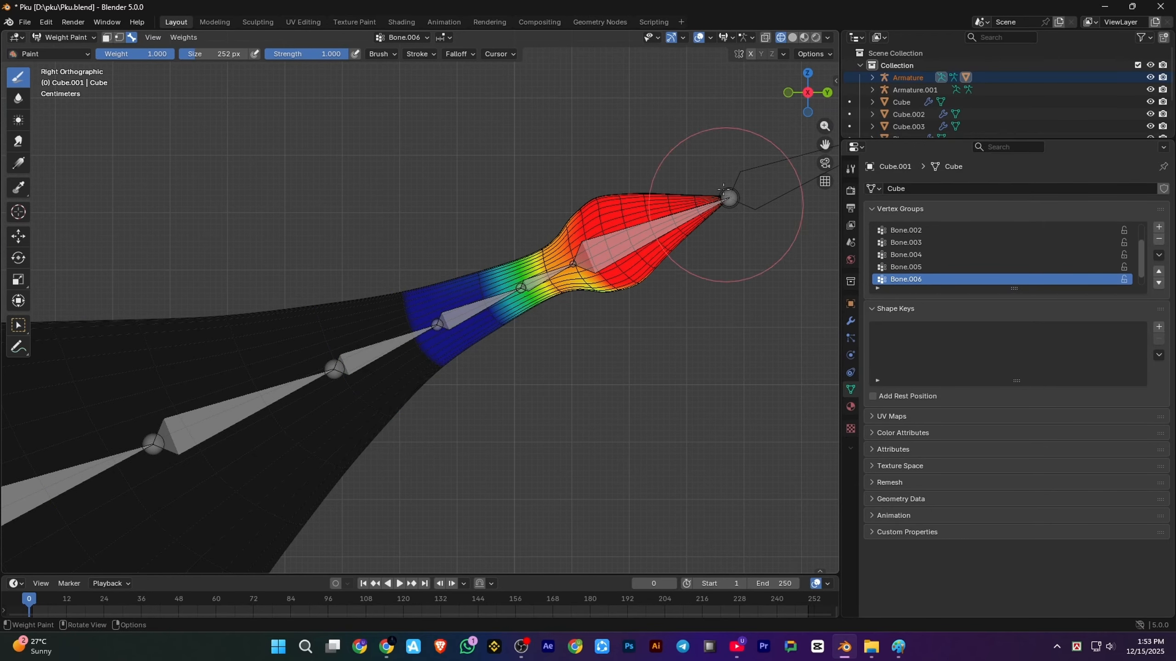
# Return the hat to Object Mode with solid shading
pyautogui.scroll(-1, 982, 273)
pyautogui.scroll(-4, 696, 278)
pyautogui.scroll(-4, 696, 278)
pyautogui.press('Tab')
pyautogui.hotkey('shift', 'z')
pyautogui.keyDown('shift'); pyautogui.moveTo(606, 212); pyautogui.dragTo(690, 153, button='middle'); pyautogui.keyUp('shift')
pyautogui.press('Tab')
pyautogui.press('Tab')
pyautogui.click(65, 38)
pyautogui.click(73, 57)
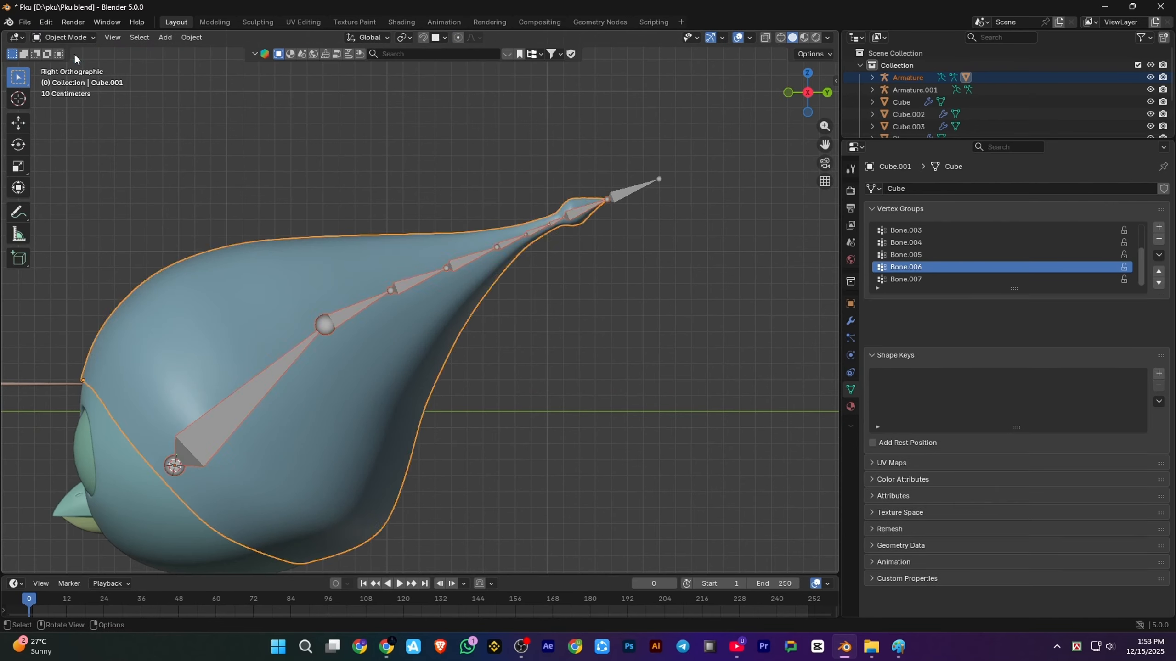
# Select the bone-chain armature and switch it to Pose Mode
pyautogui.click(570, 197)
pyautogui.click(570, 197)
pyautogui.click(66, 37)
pyautogui.click(83, 85)
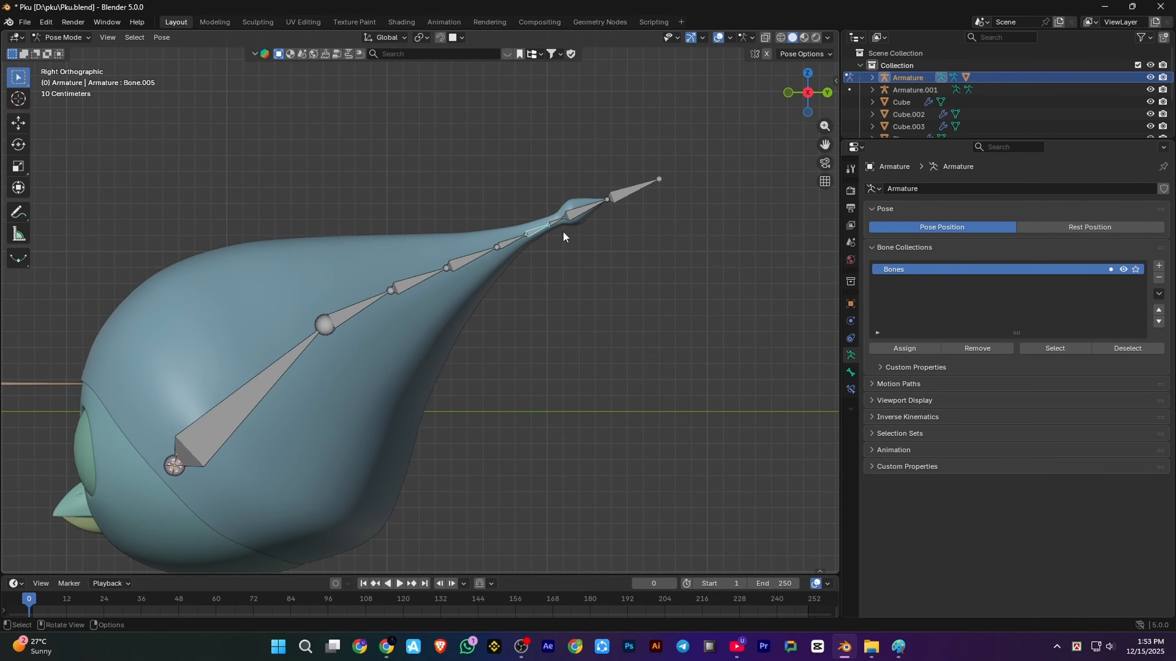
# Try rotating three of the tail's bones in turn, starting near the bulb and working toward the hat's body
pyautogui.click(537, 229)
pyautogui.press('r')
pyautogui.click(479, 256)
pyautogui.press('r')
pyautogui.click(411, 281)
pyautogui.press('r')
pyautogui.moveTo(331, 278); pyautogui.dragTo(444, 323, button='middle')
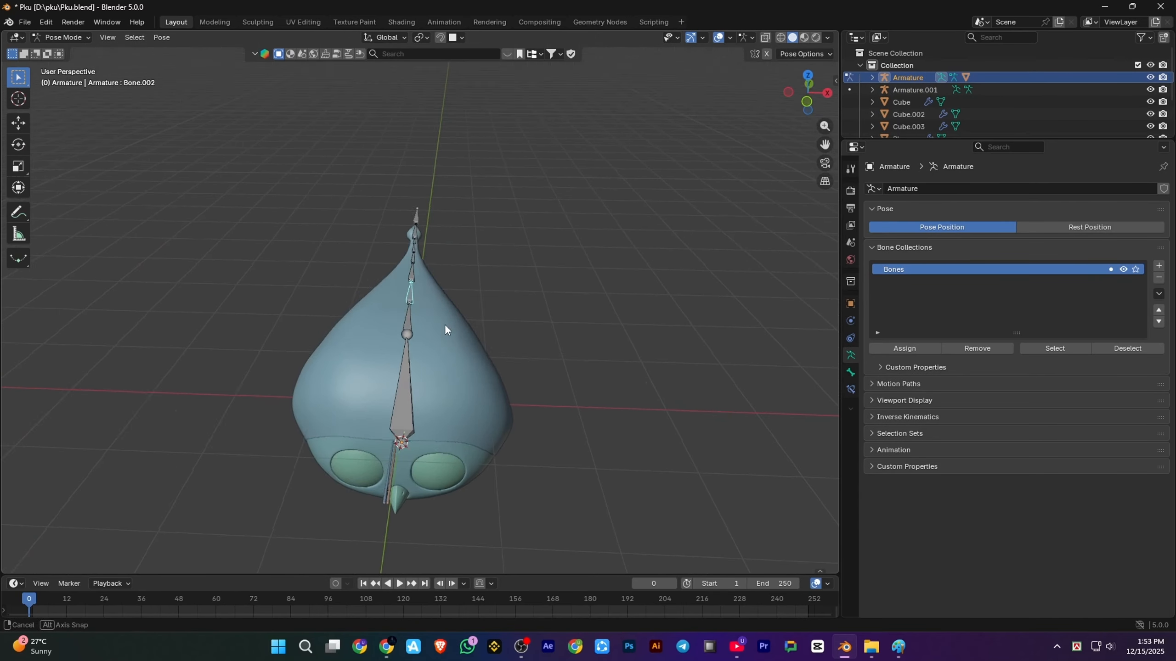
# Try rotating Bone.002 in the middle of the hat's tail twice from the front perspective view
pyautogui.press('r')
pyautogui.rightClick(456, 274)
pyautogui.scroll(2, 467, 272)
pyautogui.press('r')
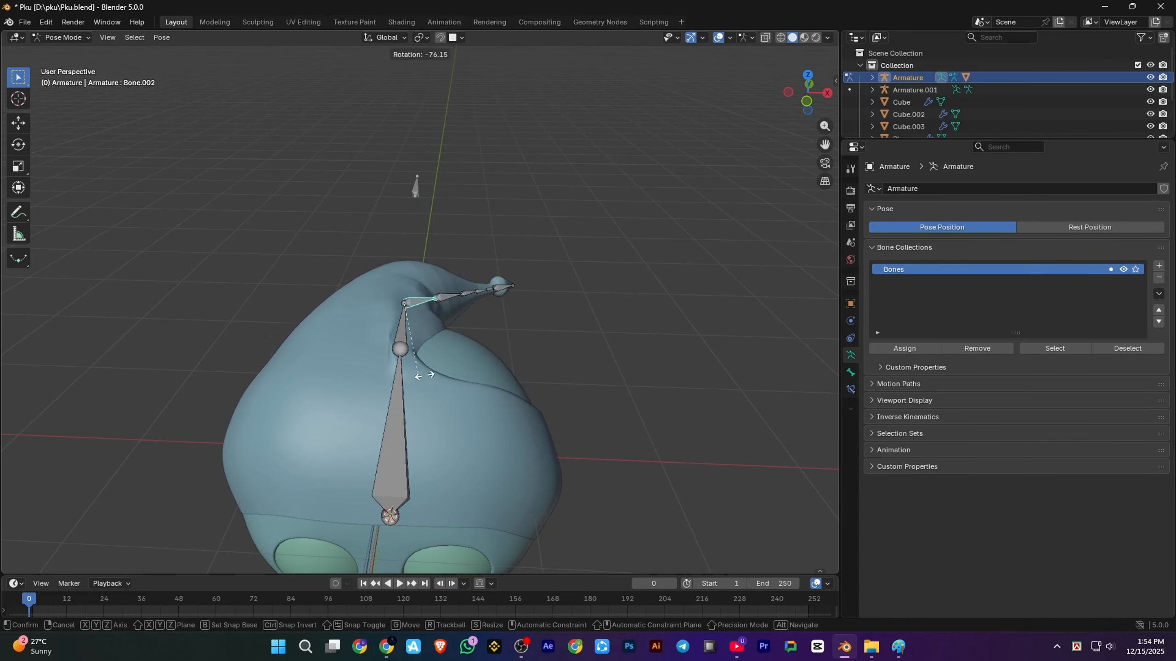
pyautogui.rightClick(523, 320)
# Try rotating Bone.002, Bone.004 and the bulb's Bone.007 in turn in the right side view
pyautogui.moveTo(542, 329); pyautogui.dragTo(550, 272, button='middle')
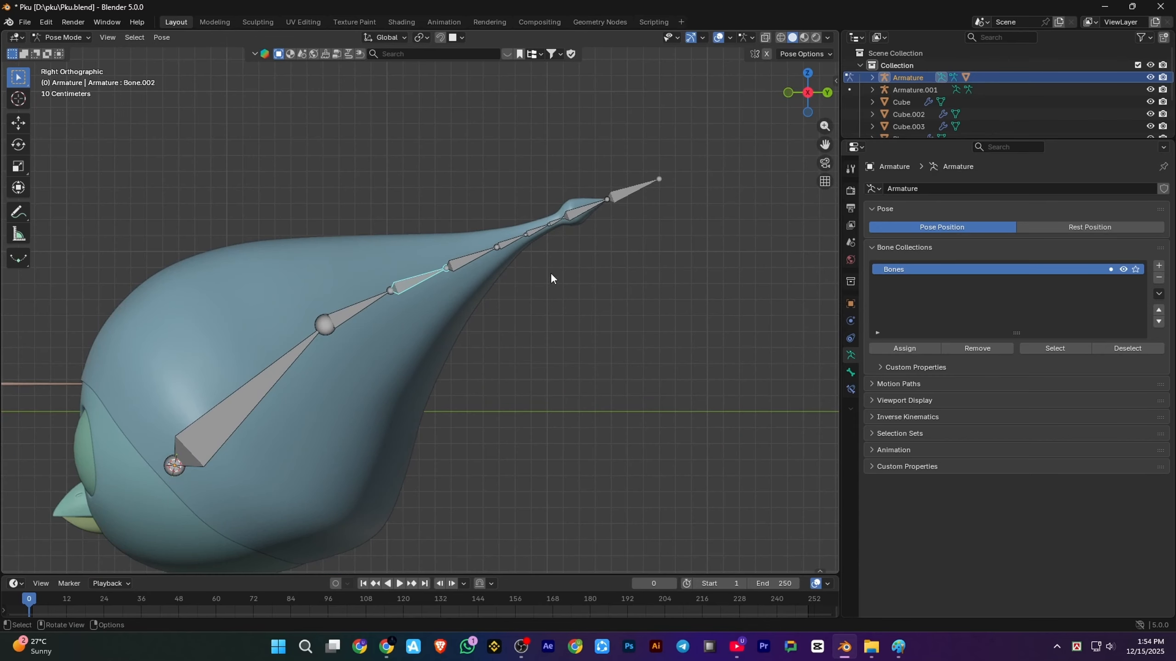
pyautogui.scroll(2, 573, 271)
pyautogui.press('r')
pyautogui.rightClick(574, 207)
pyautogui.click(568, 208)
pyautogui.press('r')
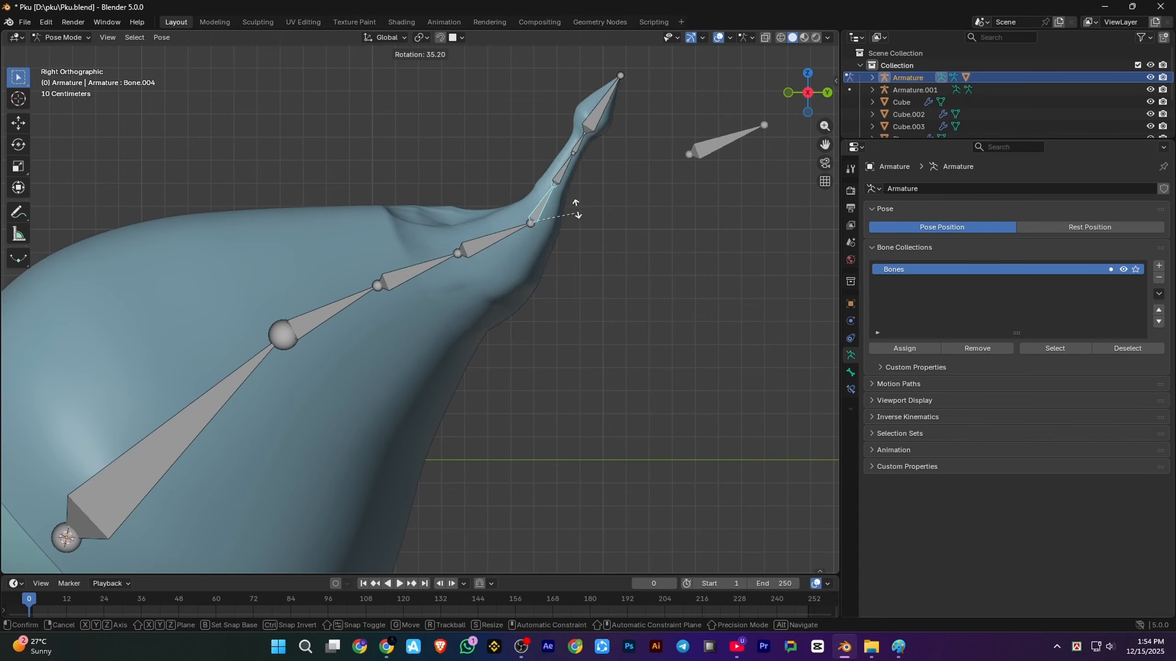
pyautogui.rightClick(667, 171)
pyautogui.click(677, 158)
pyautogui.scroll(1, 677, 157)
pyautogui.keyDown('shift'); pyautogui.moveTo(677, 157); pyautogui.dragTo(650, 182, button='middle'); pyautogui.keyUp('shift')
pyautogui.press('r')
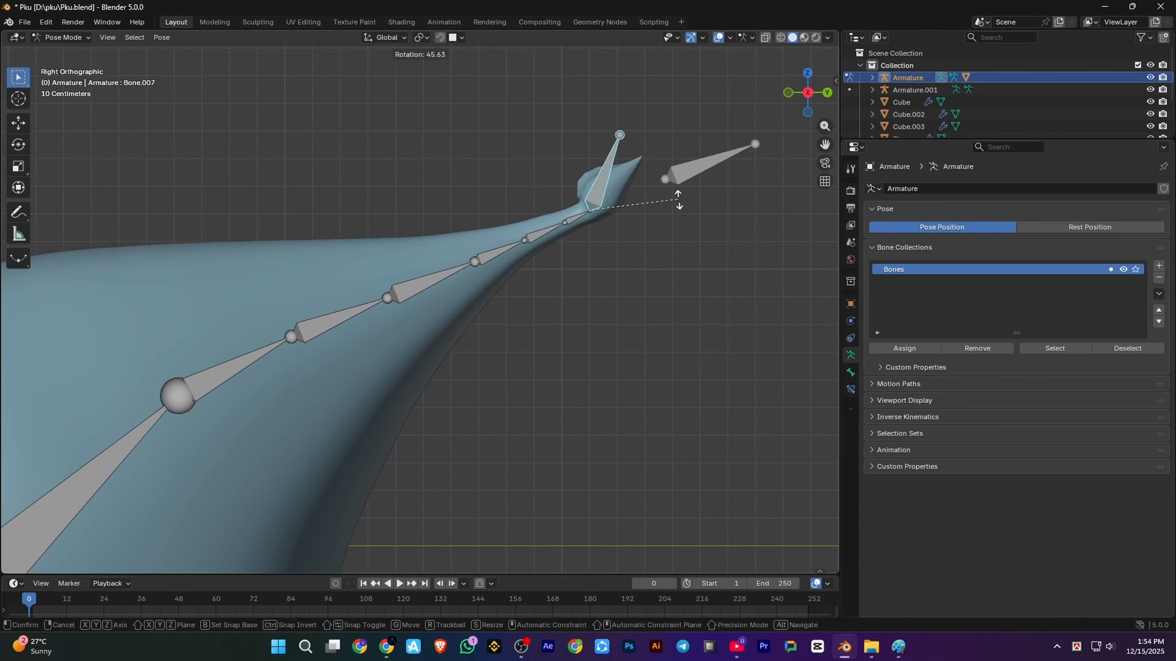
pyautogui.rightClick(666, 204)
# Select Bone.006 just before the bulb and add a Damped Track object constraint to the armature
pyautogui.click(577, 218)
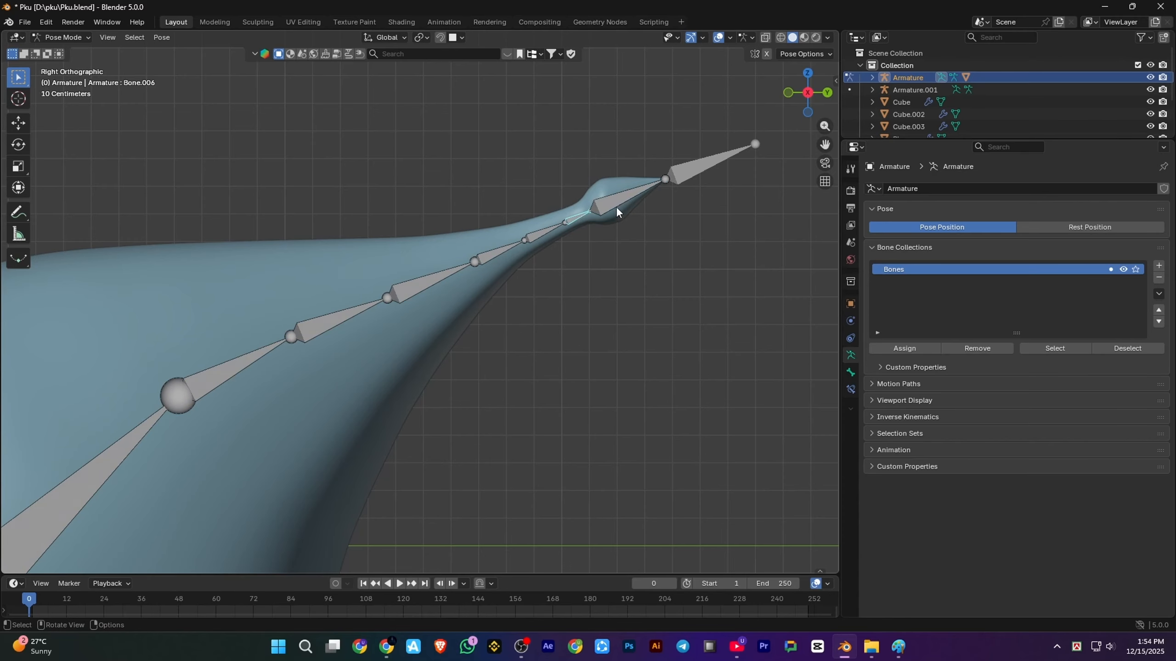
pyautogui.click(850, 389)
pyautogui.rightClick(852, 408)
pyautogui.click(850, 340)
pyautogui.click(952, 187)
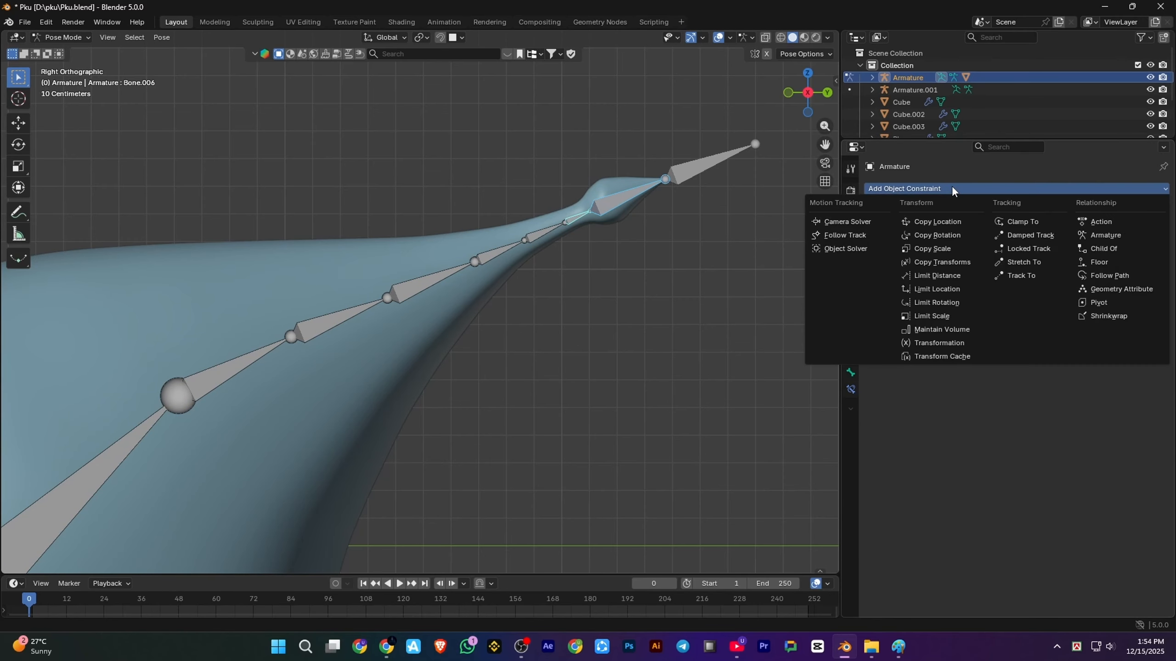
pyautogui.click(1029, 236)
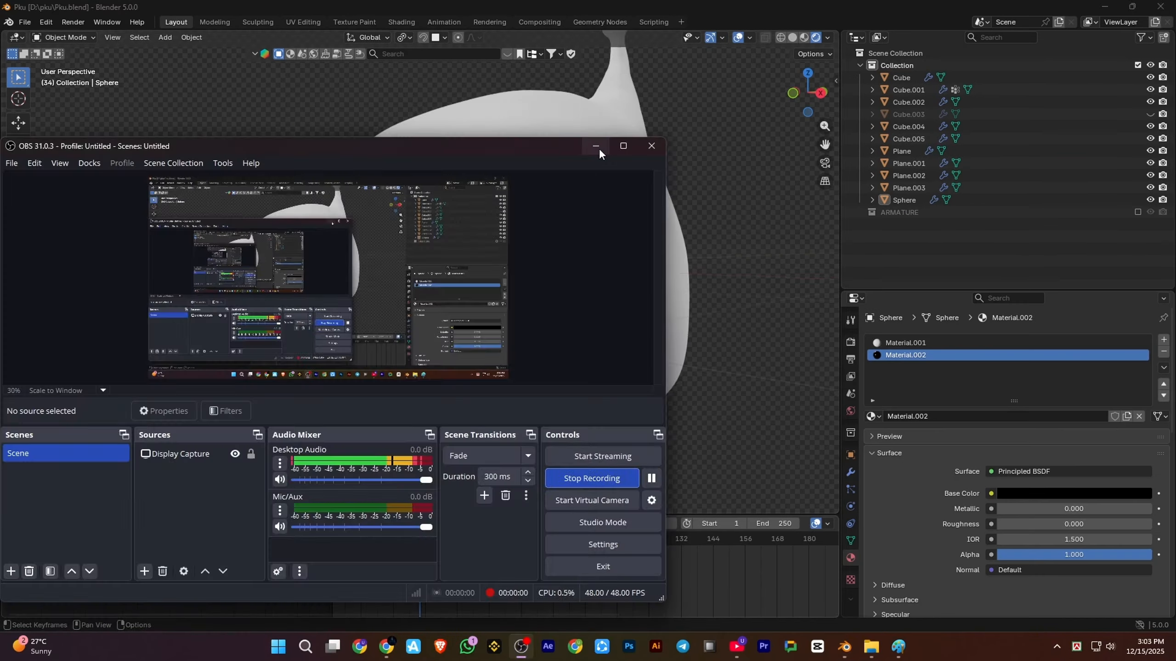
# Give the hat two material slots with new materials named WHITE FUR and BLUE FUR
pyautogui.click(599, 148)
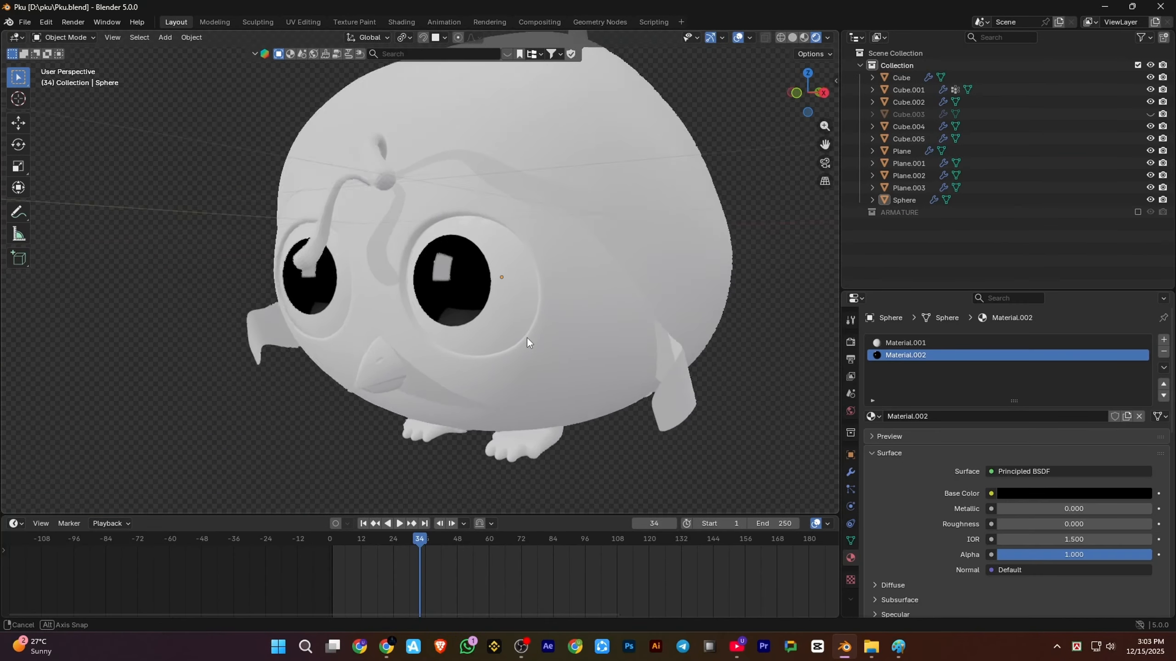
pyautogui.moveTo(527, 338); pyautogui.dragTo(472, 315, button='middle')
pyautogui.click(535, 240)
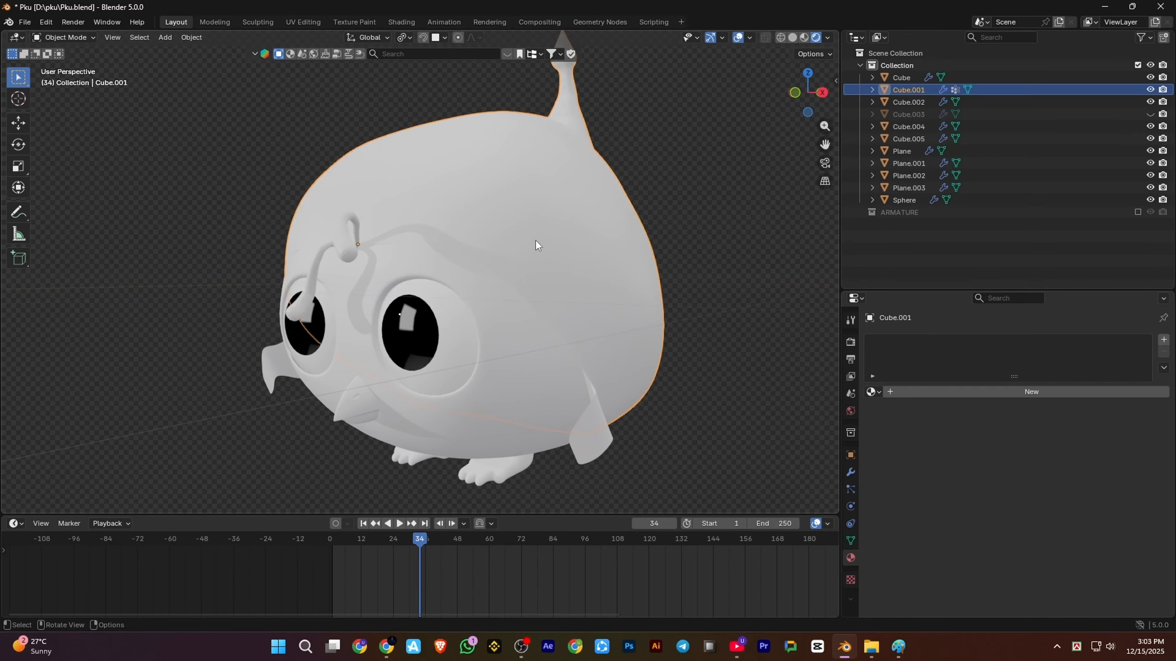
pyautogui.moveTo(535, 241); pyautogui.dragTo(509, 291, button='middle')
pyautogui.press('Tab')
pyautogui.press('Tab')
pyautogui.click(1019, 392)
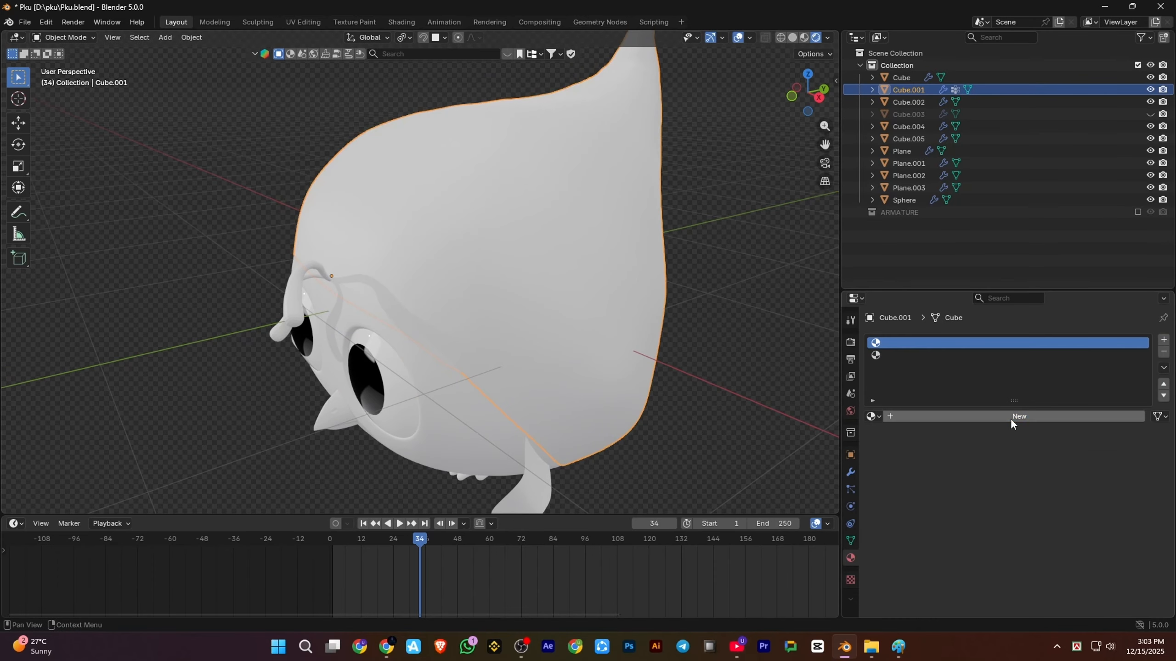
pyautogui.doubleClick(954, 416)
pyautogui.click(969, 356)
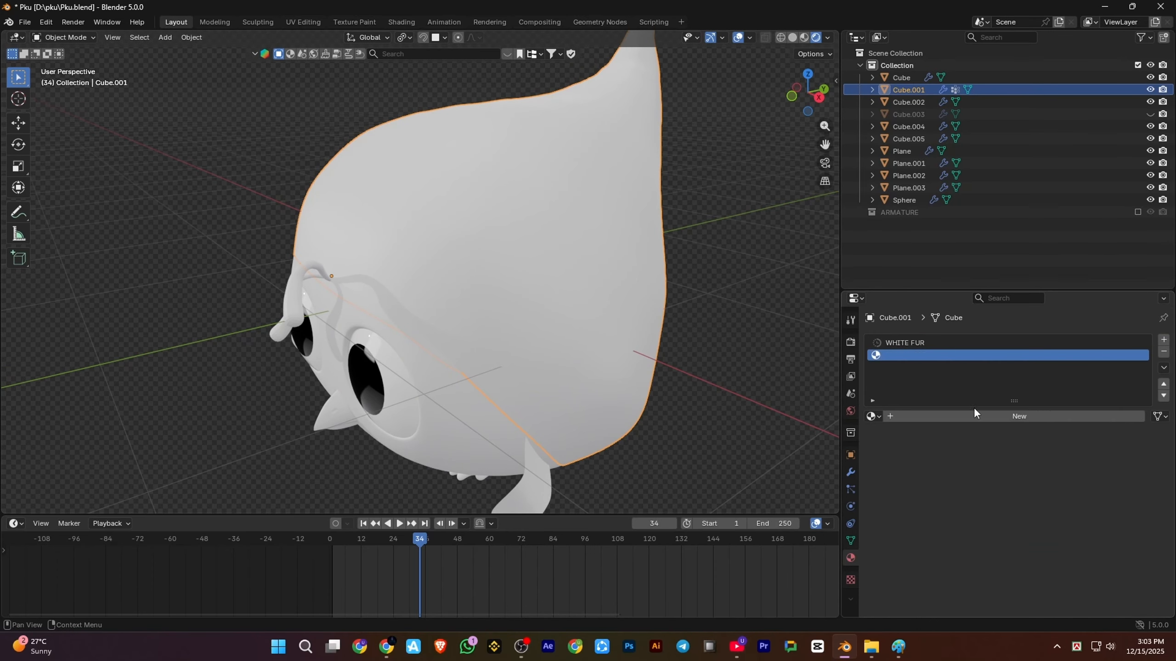
pyautogui.click(972, 415)
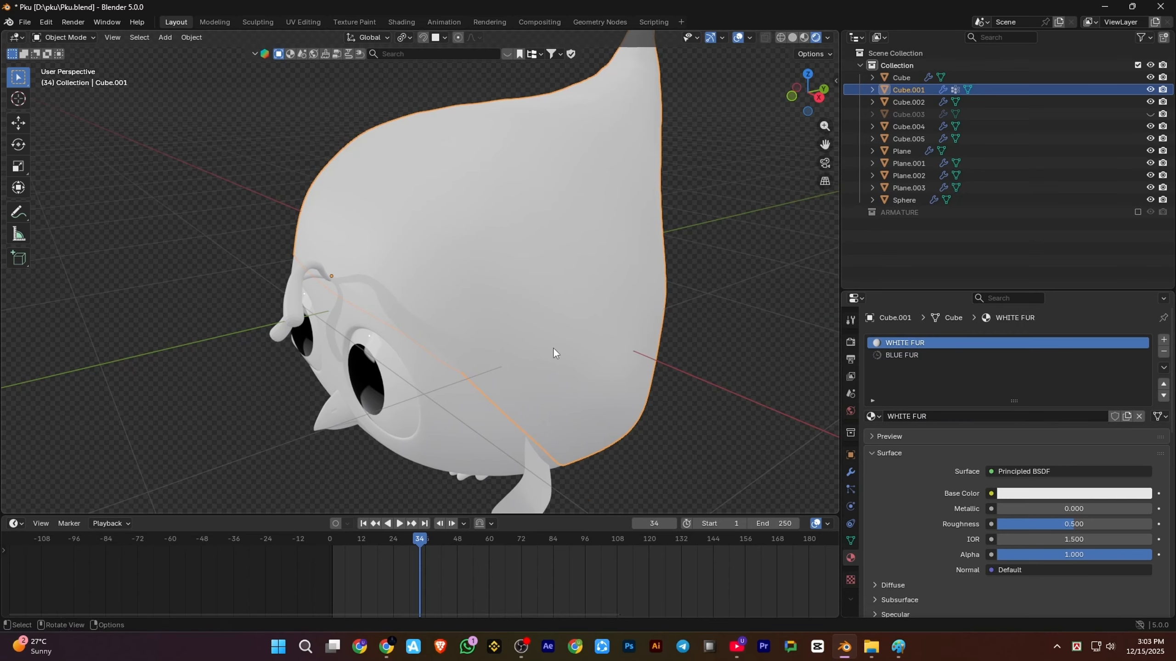
# Assign BLUE FUR to the wide face band at the hat's front and set its base color to bright blue
pyautogui.press('Tab')
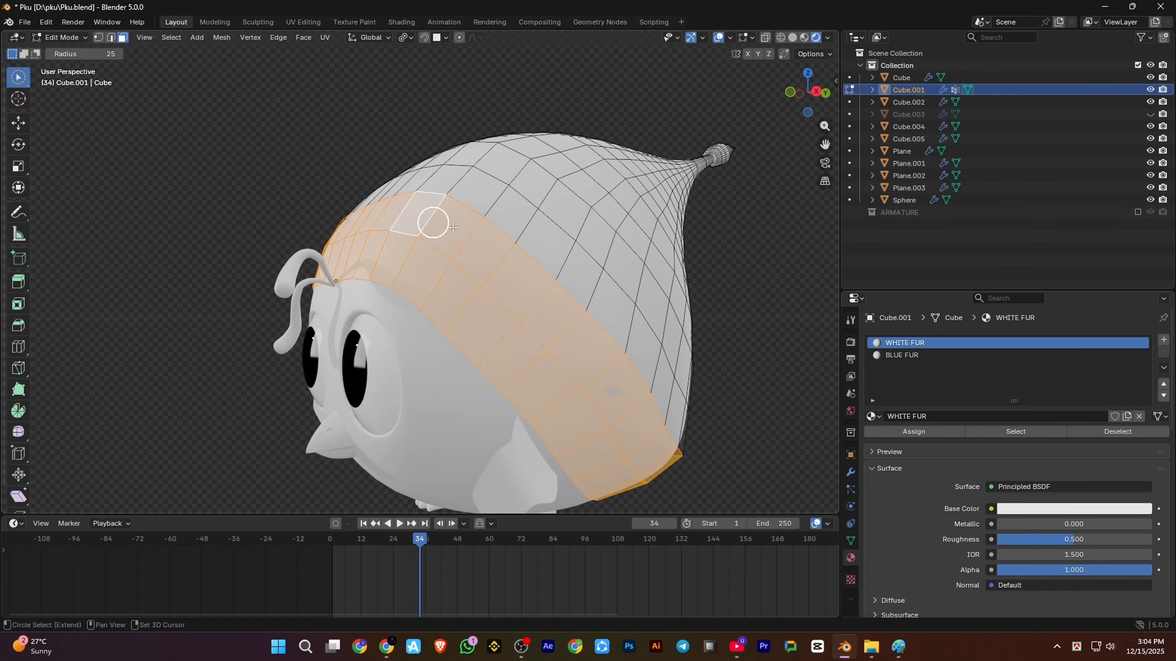
pyautogui.moveTo(453, 228); pyautogui.dragTo(490, 255, button='middle')
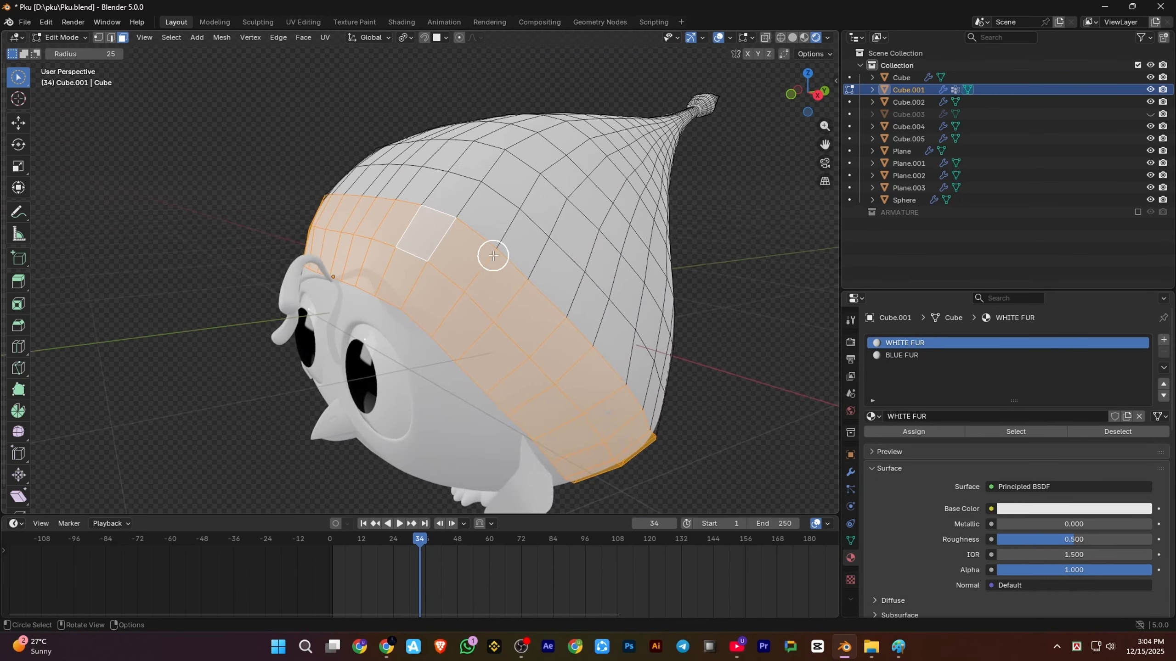
pyautogui.click(1091, 509)
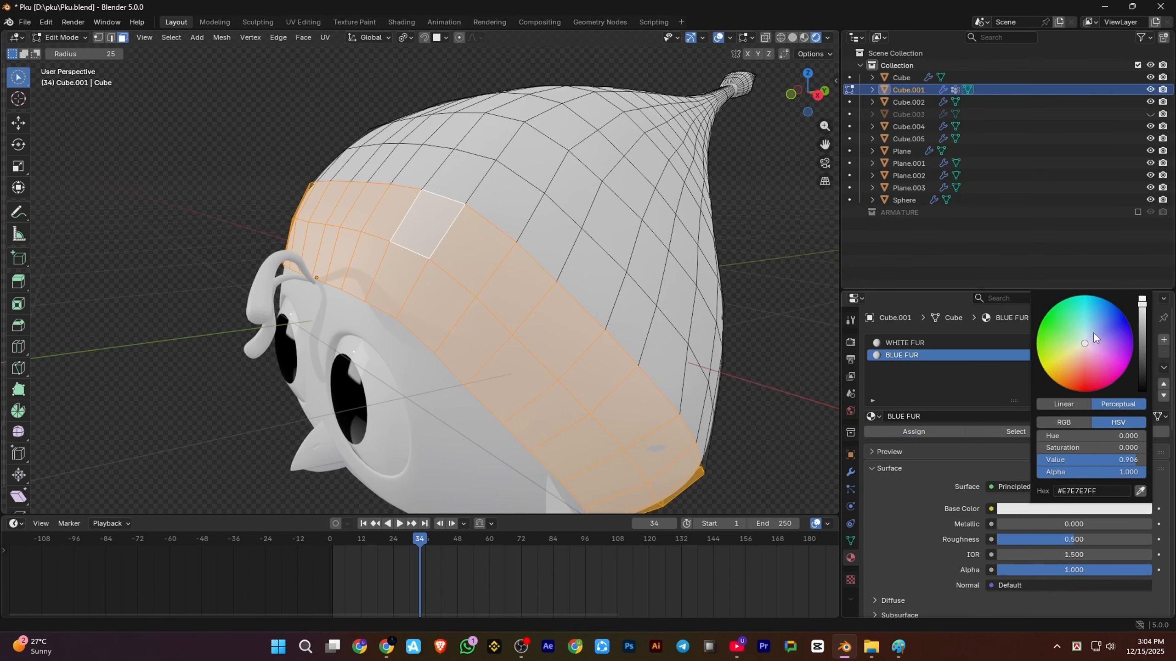
pyautogui.moveTo(1093, 332); pyautogui.dragTo(1100, 304)
# Give the hat's second face band WHITE FUR and its third band BLUE FUR
pyautogui.moveTo(516, 164); pyautogui.dragTo(498, 173)
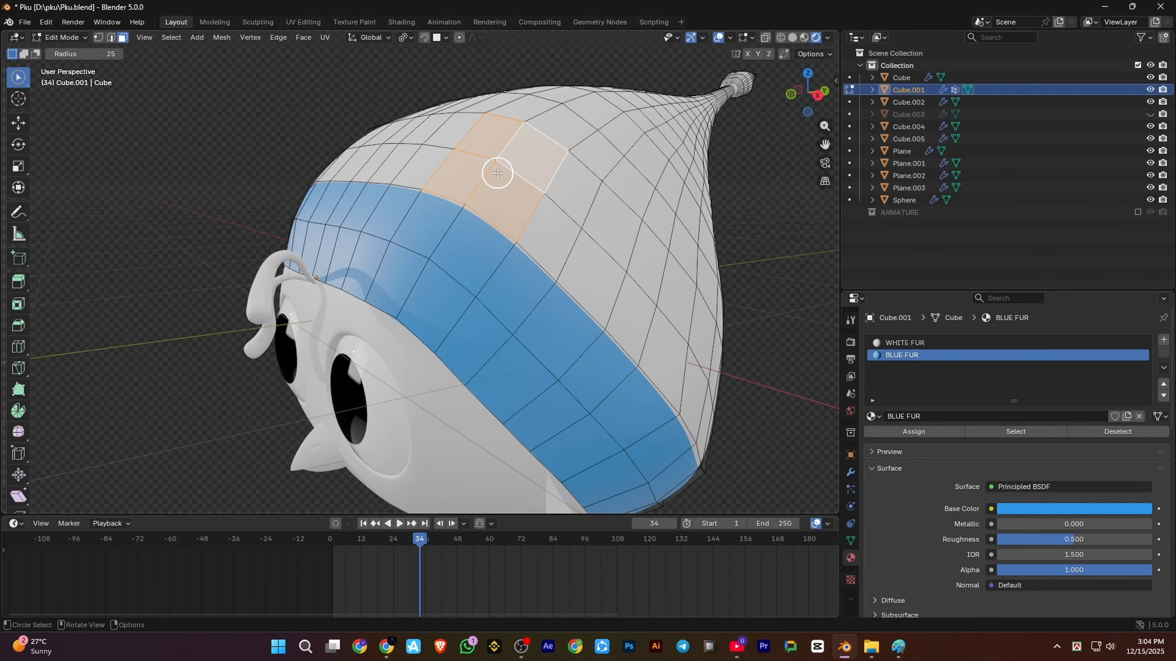
pyautogui.click(935, 343)
pyautogui.moveTo(662, 341); pyautogui.dragTo(567, 362, button='middle')
pyautogui.keyDown('alt'); pyautogui.click(456, 264); pyautogui.keyUp('alt')
pyautogui.keyDown('alt'); pyautogui.keyDown('shift'); pyautogui.click(491, 204); pyautogui.keyUp('shift'); pyautogui.keyUp('alt')
pyautogui.click(906, 355)
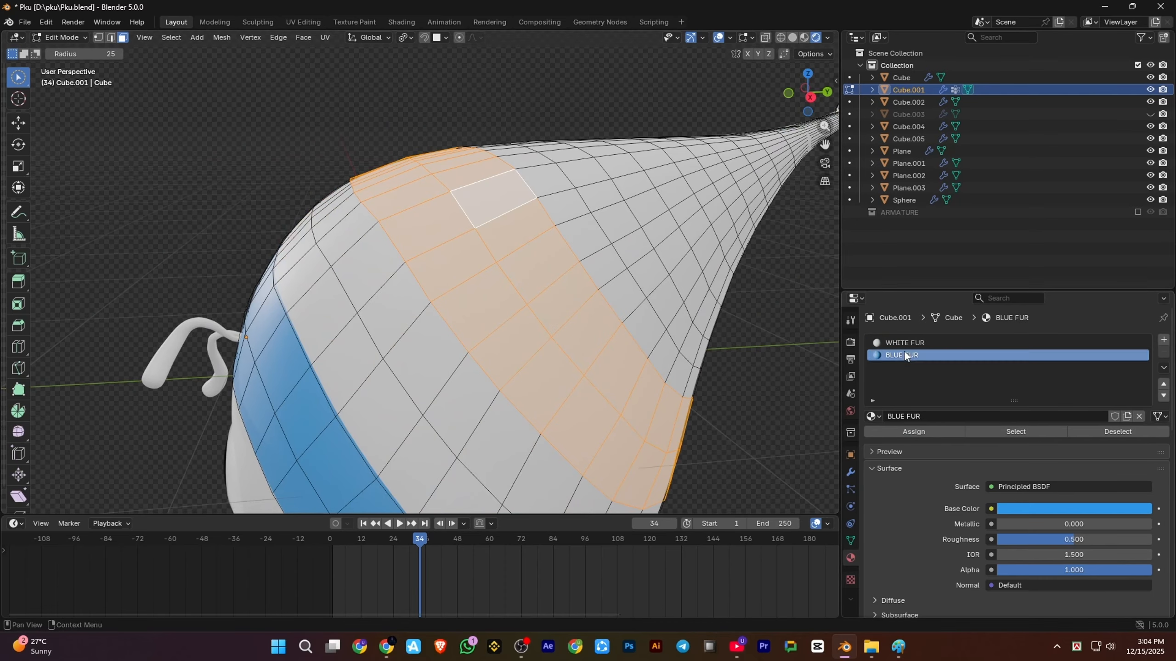
pyautogui.click(913, 432)
# Give the hat's fourth face band WHITE FUR and its fifth band BLUE FUR
pyautogui.moveTo(584, 204); pyautogui.dragTo(539, 222, button='middle')
pyautogui.keyDown('alt'); pyautogui.click(458, 249); pyautogui.keyUp('alt')
pyautogui.keyDown('alt'); pyautogui.keyDown('shift'); pyautogui.click(491, 243); pyautogui.keyUp('shift'); pyautogui.keyUp('alt')
pyautogui.click(914, 343)
pyautogui.moveTo(611, 282); pyautogui.dragTo(572, 281, button='middle')
pyautogui.keyDown('alt'); pyautogui.click(486, 270); pyautogui.keyUp('alt')
pyautogui.keyDown('alt'); pyautogui.keyDown('shift'); pyautogui.click(529, 271); pyautogui.keyUp('shift'); pyautogui.keyUp('alt')
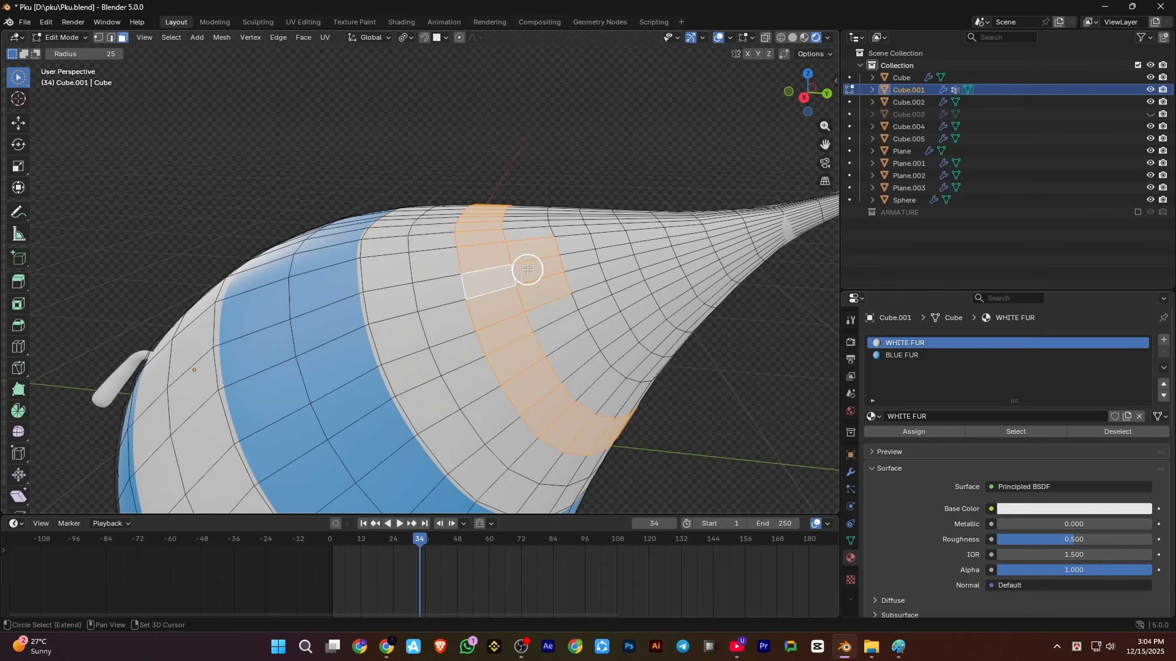
pyautogui.click(905, 355)
pyautogui.click(914, 431)
# Continue the stripes with WHITE FUR on the sixth face band and BLUE FUR on the seventh
pyautogui.moveTo(652, 331); pyautogui.dragTo(611, 333, button='middle')
pyautogui.keyDown('alt'); pyautogui.click(522, 261); pyautogui.keyUp('alt')
pyautogui.click(920, 343)
pyautogui.moveTo(574, 284); pyautogui.dragTo(531, 283, button='middle')
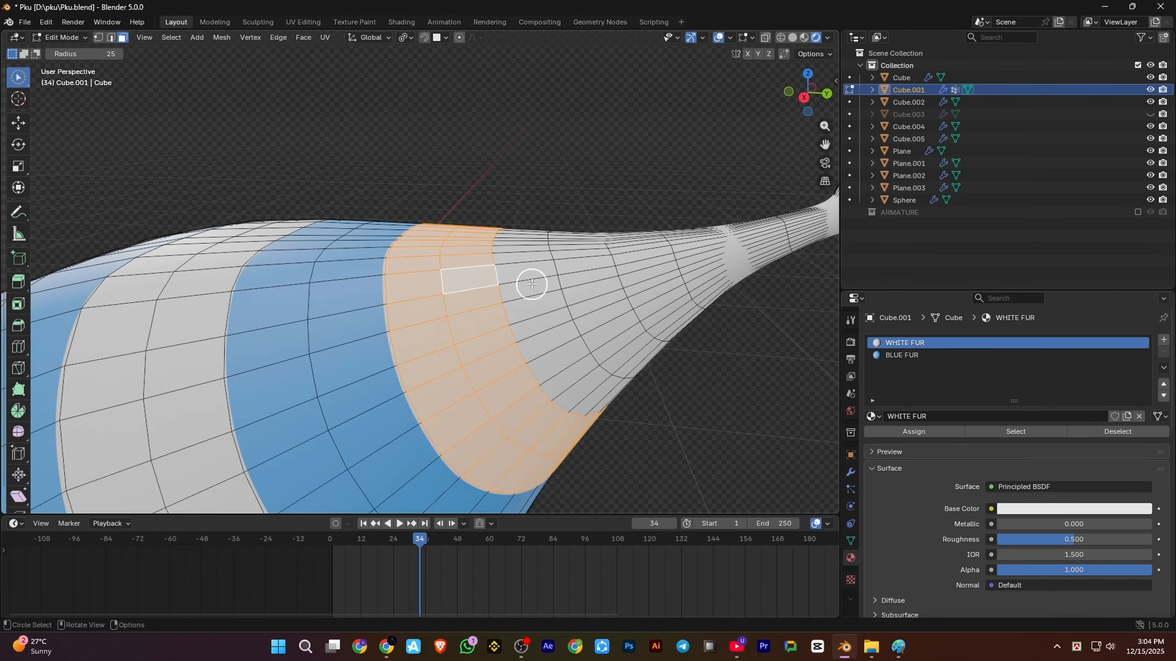
pyautogui.click(883, 355)
pyautogui.click(913, 432)
# Leave the next tapering tail band in WHITE FUR and assign BLUE FUR to the narrow neck before the bulb
pyautogui.keyDown('shift'); pyautogui.moveTo(618, 367); pyautogui.dragTo(394, 390, button='middle'); pyautogui.keyUp('shift')
pyautogui.scroll(1, 393, 390)
pyautogui.keyDown('alt'); pyautogui.click(424, 283); pyautogui.keyUp('alt')
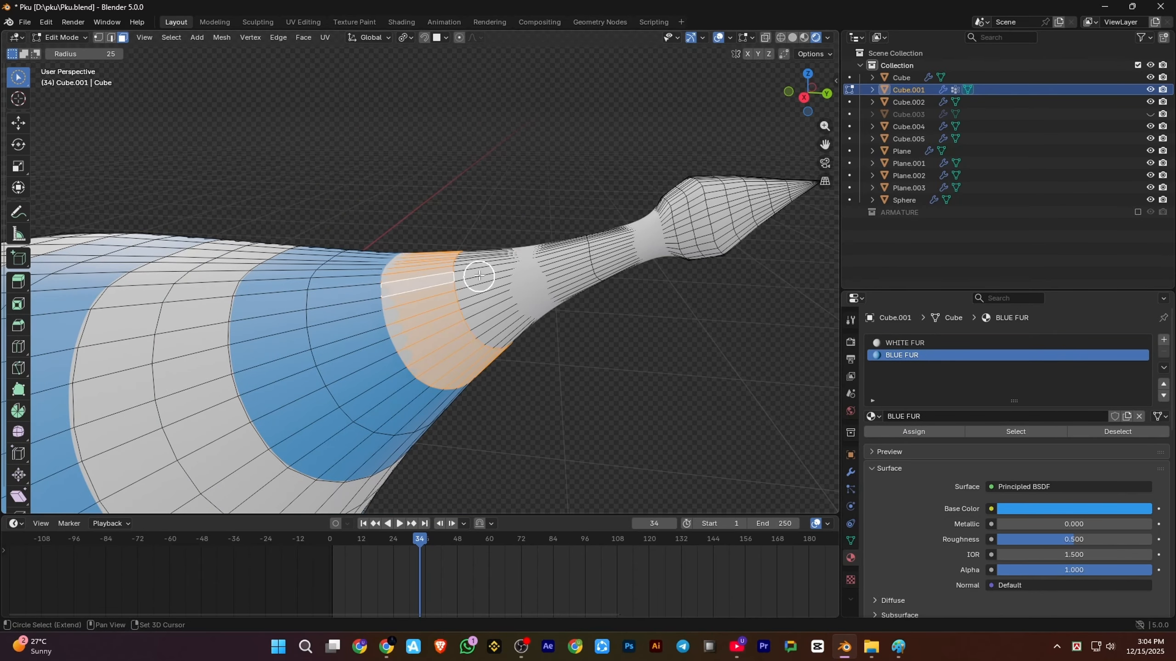
pyautogui.scroll(2, 657, 268)
pyautogui.keyDown('alt'); pyautogui.click(655, 263); pyautogui.keyUp('alt')
pyautogui.keyDown('alt'); pyautogui.keyDown('shift'); pyautogui.click(711, 252); pyautogui.keyUp('shift'); pyautogui.keyUp('alt')
pyautogui.click(907, 355)
pyautogui.click(916, 432)
# Select the tail's bulb and tip faces and assign them a new material named BLACK FUR
pyautogui.keyDown('shift'); pyautogui.moveTo(801, 190); pyautogui.dragTo(503, 242, button='middle'); pyautogui.keyUp('shift')
pyautogui.click(539, 220)
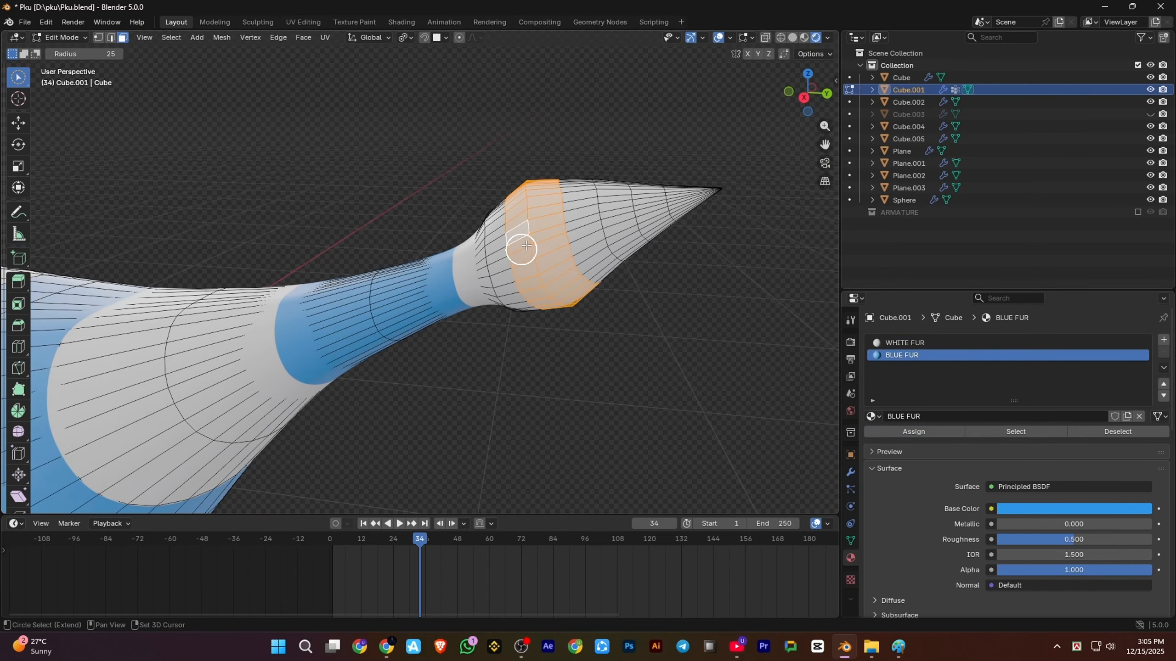
pyautogui.keyDown('alt'); pyautogui.moveTo(665, 278); pyautogui.dragTo(682, 252); pyautogui.keyUp('alt')
pyautogui.click(1163, 340)
pyautogui.click(934, 416)
pyautogui.click(957, 417)
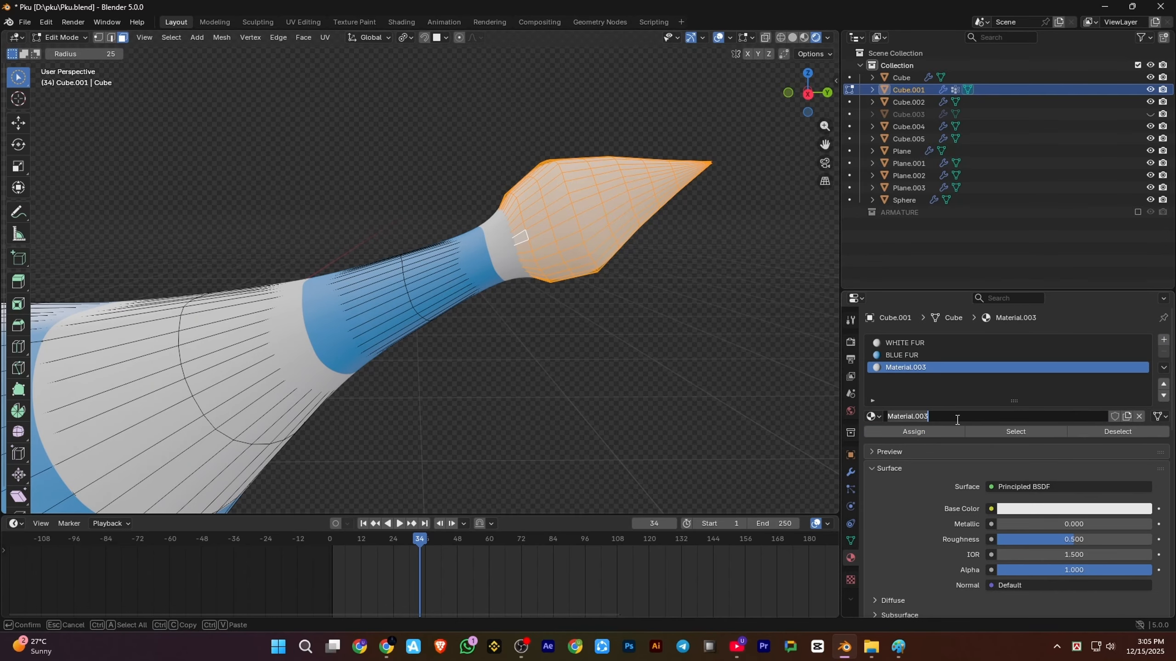
pyautogui.click(934, 430)
pyautogui.press('Tab')
# Apply the existing BLUE FUR material to the bird's body and wings, and save the file
pyautogui.scroll(-7, 314, 319)
pyautogui.moveTo(310, 323); pyautogui.dragTo(490, 283, button='middle')
pyautogui.scroll(2, 490, 284)
pyautogui.click(402, 395)
pyautogui.keyDown('shift'); pyautogui.moveTo(401, 395); pyautogui.dragTo(441, 292, button='middle'); pyautogui.keyUp('shift')
pyautogui.click(878, 391)
pyautogui.click(900, 409)
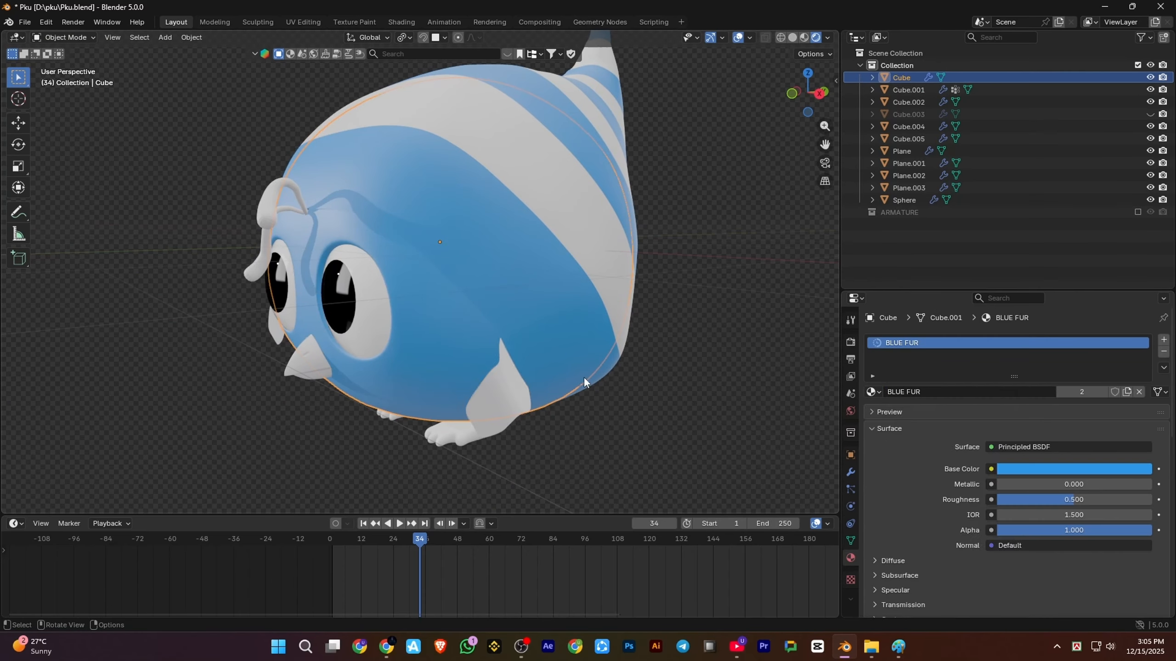
pyautogui.click(514, 384)
pyautogui.click(879, 393)
pyautogui.click(900, 409)
pyautogui.hotkey('ctrl', 's')
# Select the hat and add a loop cut close to its front rim
pyautogui.press('KP_1')
pyautogui.keyDown('shift'); pyautogui.moveTo(522, 351); pyautogui.dragTo(507, 428, button='middle'); pyautogui.keyUp('shift')
pyautogui.scroll(1, 555, 325)
pyautogui.click(612, 224)
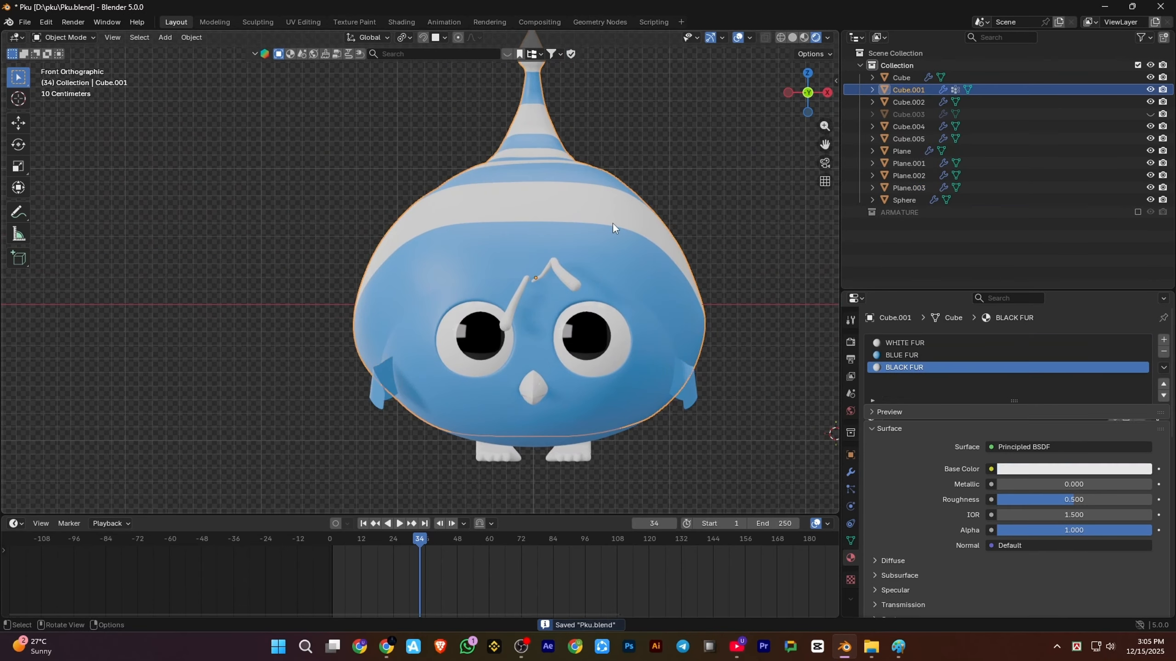
pyautogui.moveTo(505, 273); pyautogui.dragTo(431, 279, button='middle')
pyautogui.scroll(2, 432, 279)
pyautogui.scroll(-5, 433, 281)
pyautogui.scroll(2, 480, 250)
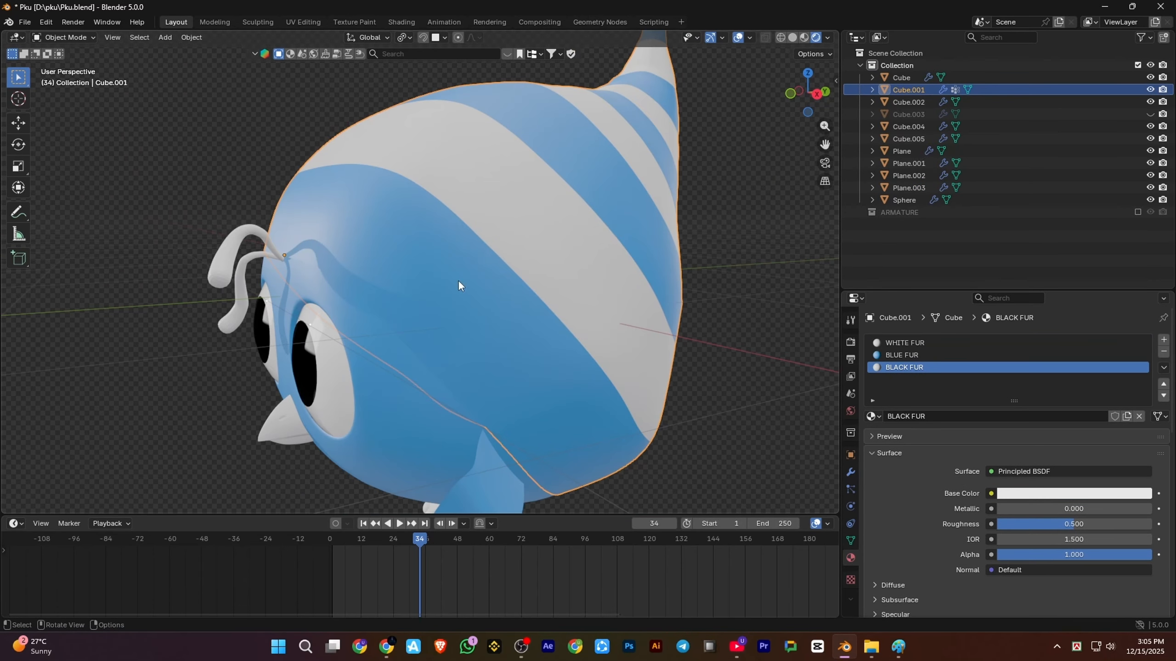
pyautogui.press('Tab')
pyautogui.hotkey('ctrl', 'r')
pyautogui.click(415, 320)
pyautogui.click(415, 323)
# Assign WHITE FUR to the narrow face band along the hat's front rim
pyautogui.press('c')
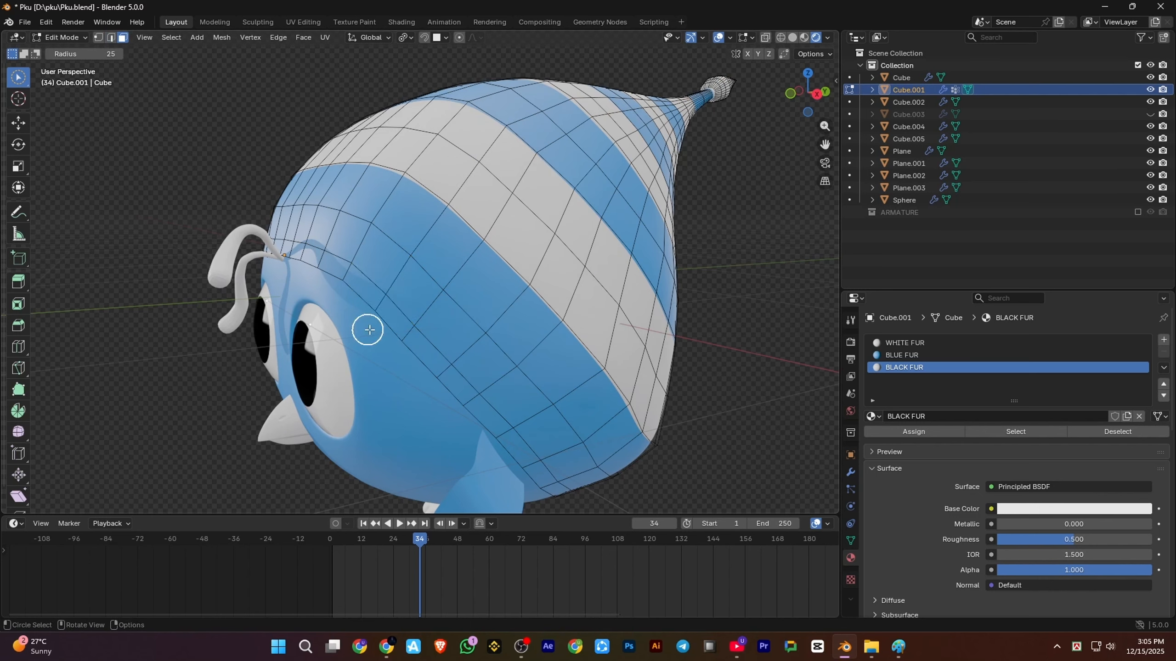
pyautogui.click(913, 431)
pyautogui.press('Tab')
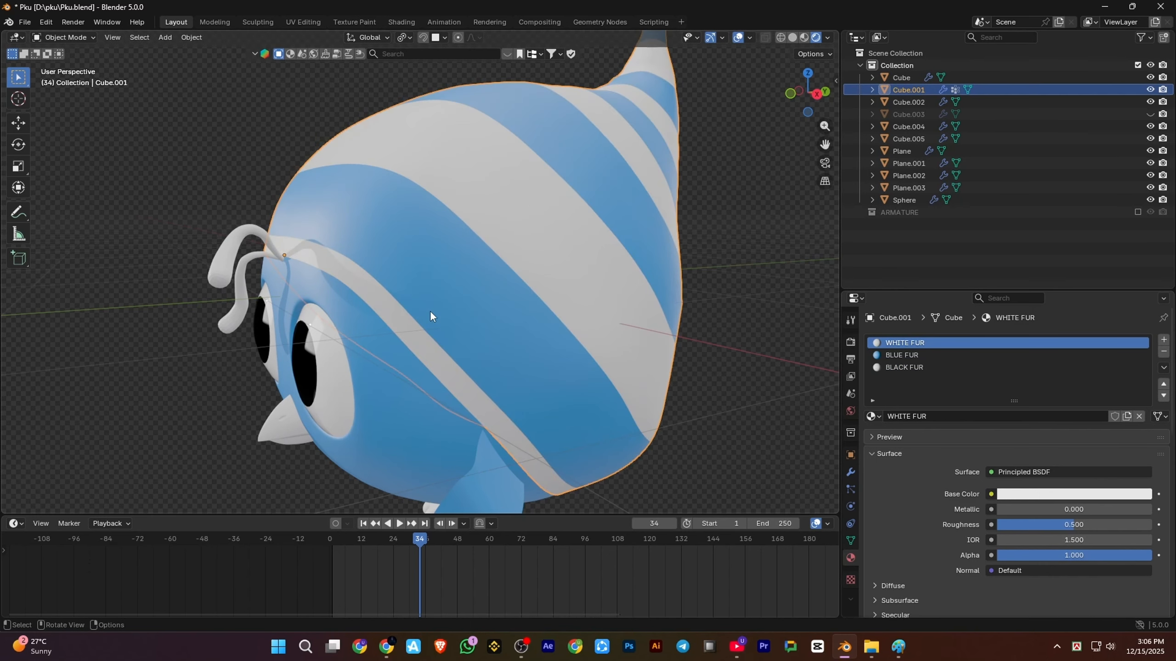
# Add a vertex group named WHITE FUR to the hat
pyautogui.moveTo(891, 289); pyautogui.dragTo(892, 211)
pyautogui.click(850, 461)
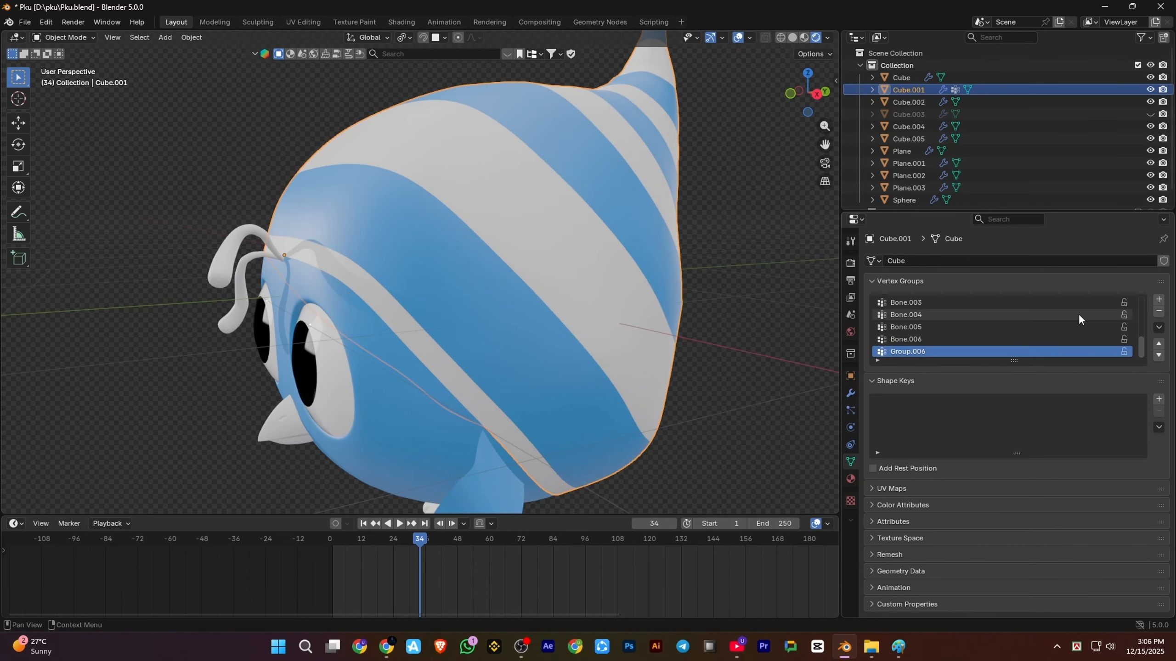
pyautogui.press('Return')
# Select the hat's white rim and all its white stripe faces for the WHITE FUR vertex group
pyautogui.press('Tab')
pyautogui.press('c')
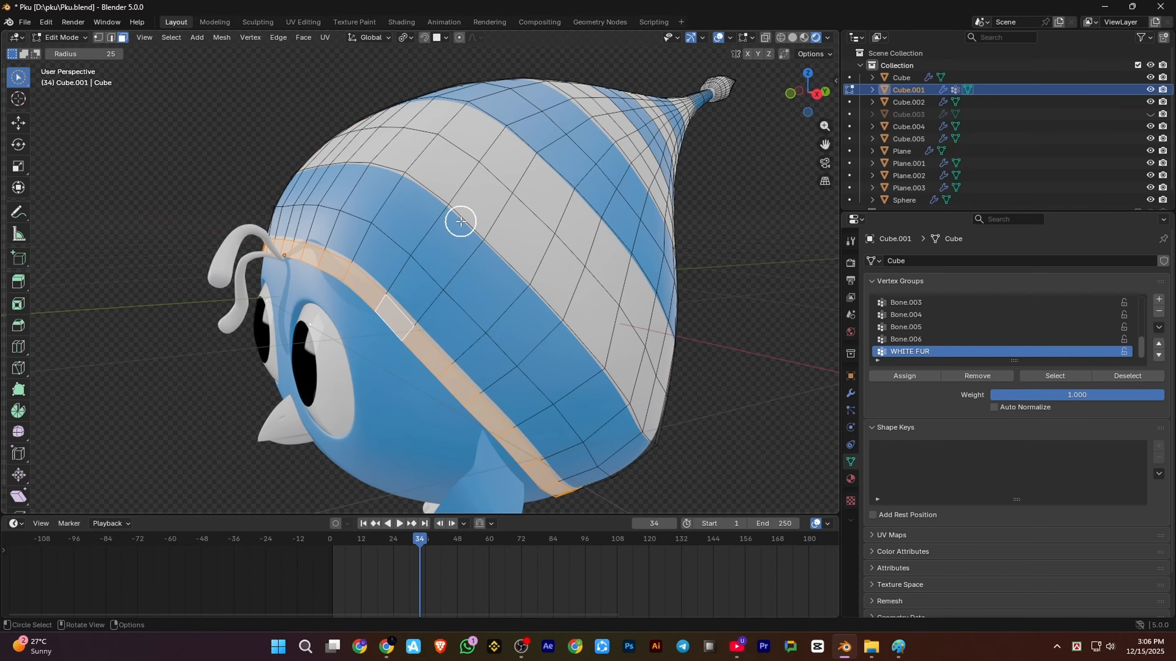
pyautogui.moveTo(242, 151); pyautogui.dragTo(472, 176, button='middle')
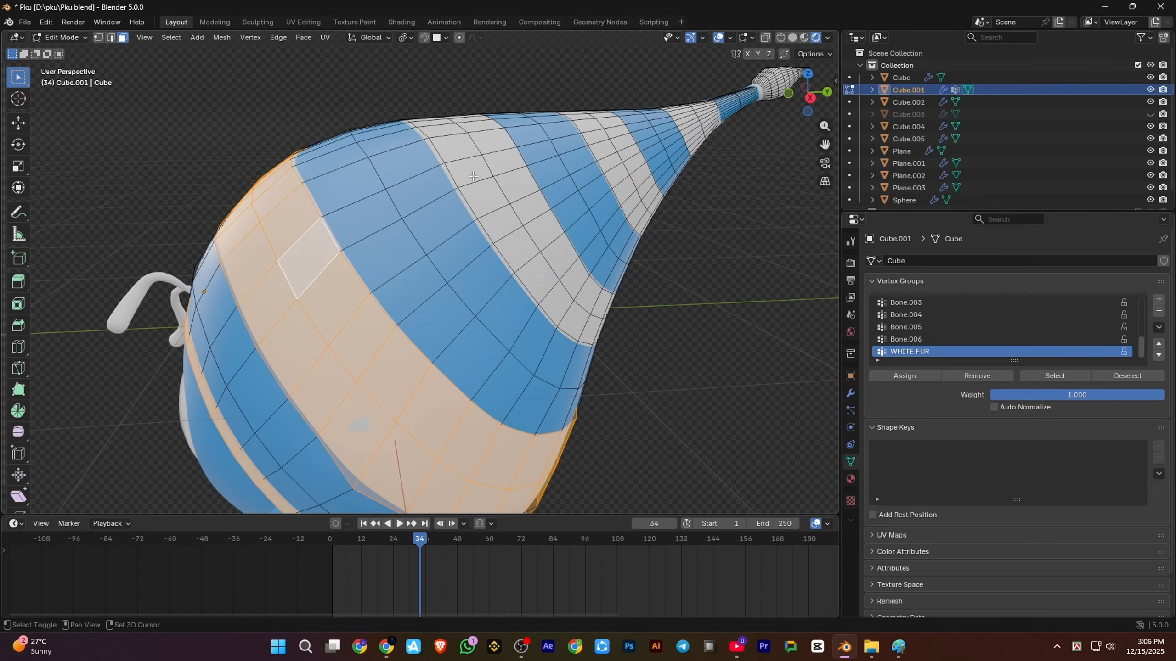
pyautogui.keyDown('shift'); pyautogui.moveTo(619, 133); pyautogui.dragTo(734, 144, button='middle'); pyautogui.keyUp('shift')
pyautogui.scroll(5, 614, 214)
pyautogui.scroll(-3, 481, 234)
pyautogui.scroll(-4, 682, 164)
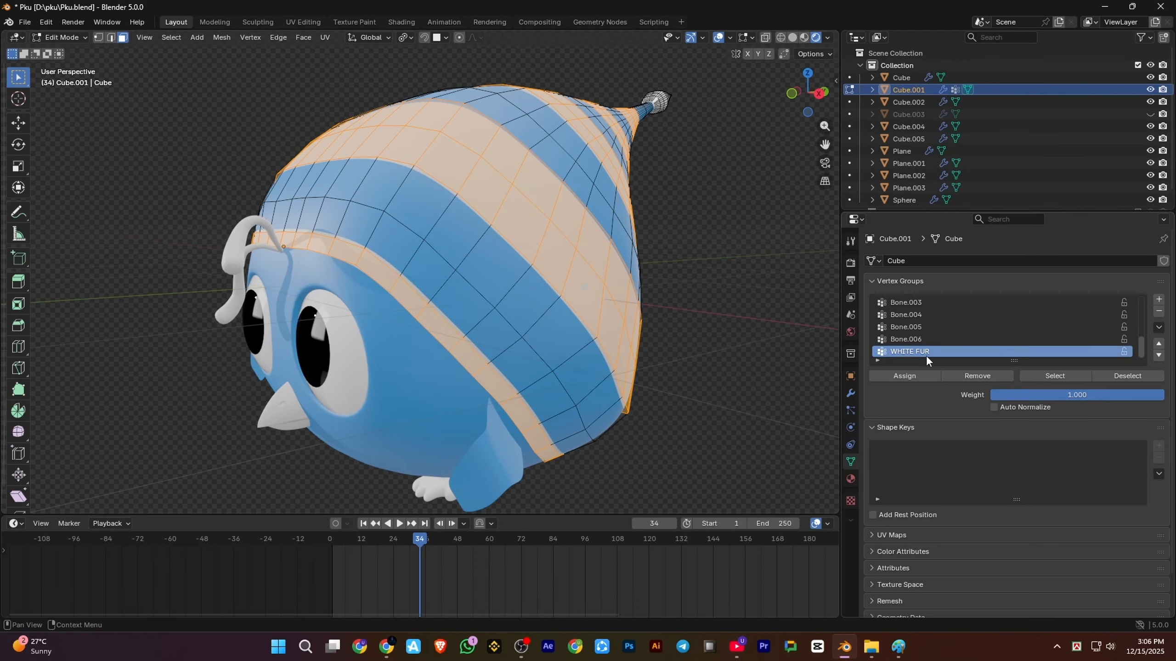
# Add a vertex group named BLUE FUR and select the blue stripe faces over the hat's wide part
pyautogui.click(1158, 299)
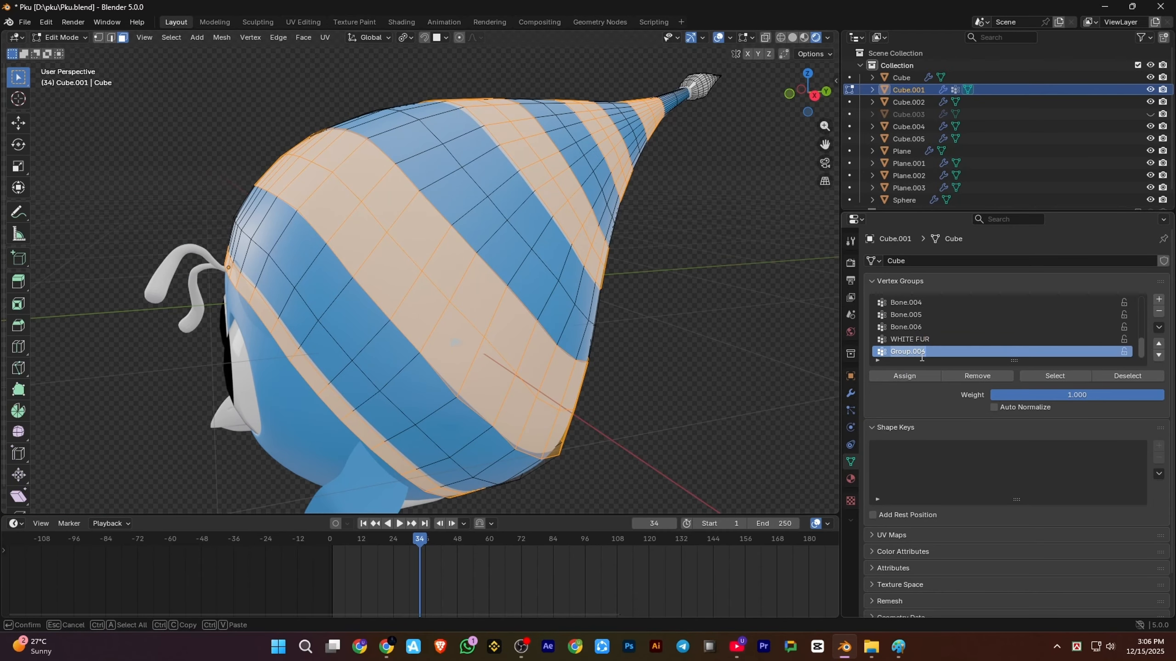
pyautogui.keyDown('alt'); pyautogui.click(378, 354); pyautogui.keyUp('alt')
pyautogui.keyDown('alt'); pyautogui.keyDown('shift'); pyautogui.click(338, 367); pyautogui.keyUp('shift'); pyautogui.keyUp('alt')
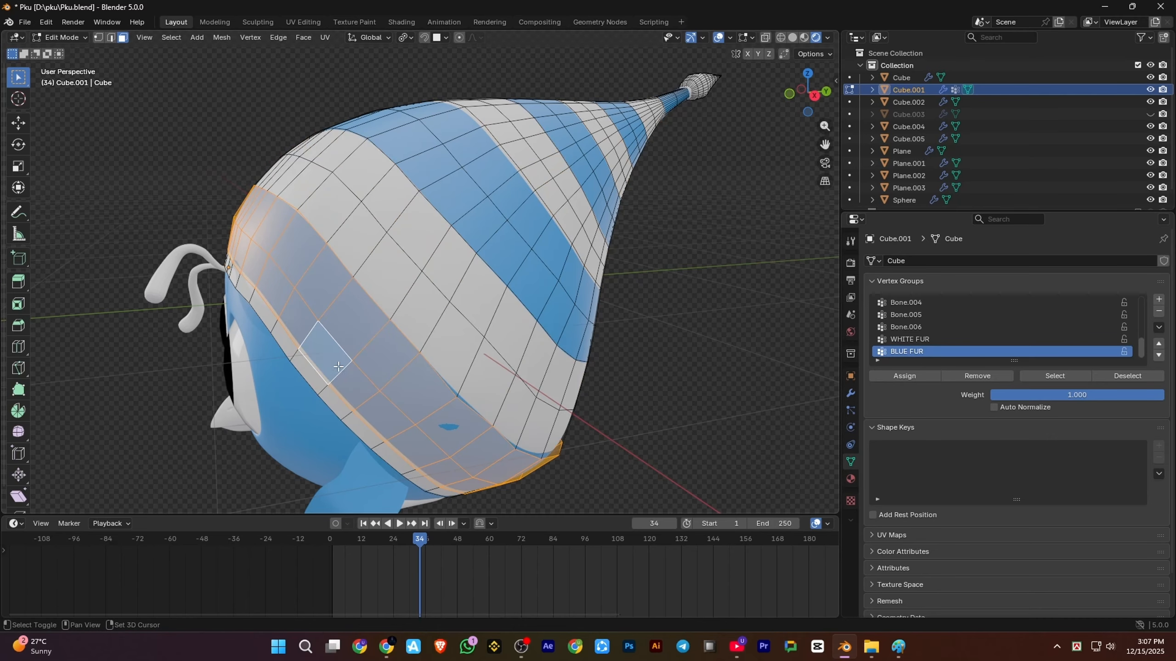
pyautogui.keyDown('alt'); pyautogui.keyDown('shift'); pyautogui.click(489, 238); pyautogui.keyUp('shift'); pyautogui.keyUp('alt')
pyautogui.keyDown('alt'); pyautogui.keyDown('shift'); pyautogui.click(527, 214); pyautogui.keyUp('shift'); pyautogui.keyUp('alt')
pyautogui.keyDown('alt'); pyautogui.keyDown('shift'); pyautogui.click(567, 155); pyautogui.keyUp('shift'); pyautogui.keyUp('alt')
pyautogui.keyDown('alt'); pyautogui.keyDown('shift'); pyautogui.click(589, 151); pyautogui.keyUp('shift'); pyautogui.keyUp('alt')
# Add the tail neck's blue faces to the selection, assign it to the BLUE FUR vertex group, and return to Object Mode
pyautogui.keyDown('shift'); pyautogui.moveTo(590, 149); pyautogui.dragTo(414, 274, button='middle'); pyautogui.keyUp('shift')
pyautogui.scroll(2, 416, 273)
pyautogui.moveTo(530, 221); pyautogui.dragTo(545, 204, button='middle')
pyautogui.keyDown('alt'); pyautogui.keyDown('shift'); pyautogui.click(545, 202); pyautogui.keyUp('shift'); pyautogui.keyUp('alt')
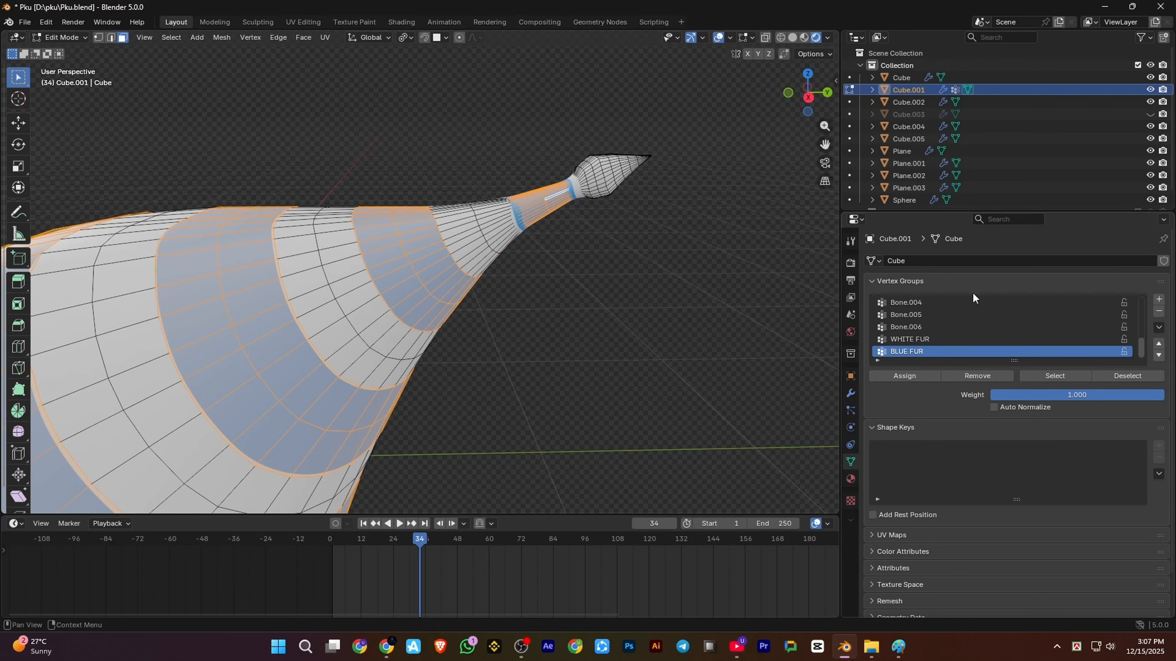
pyautogui.click(875, 375)
pyautogui.moveTo(629, 301); pyautogui.dragTo(581, 308, button='middle')
pyautogui.press('Tab')
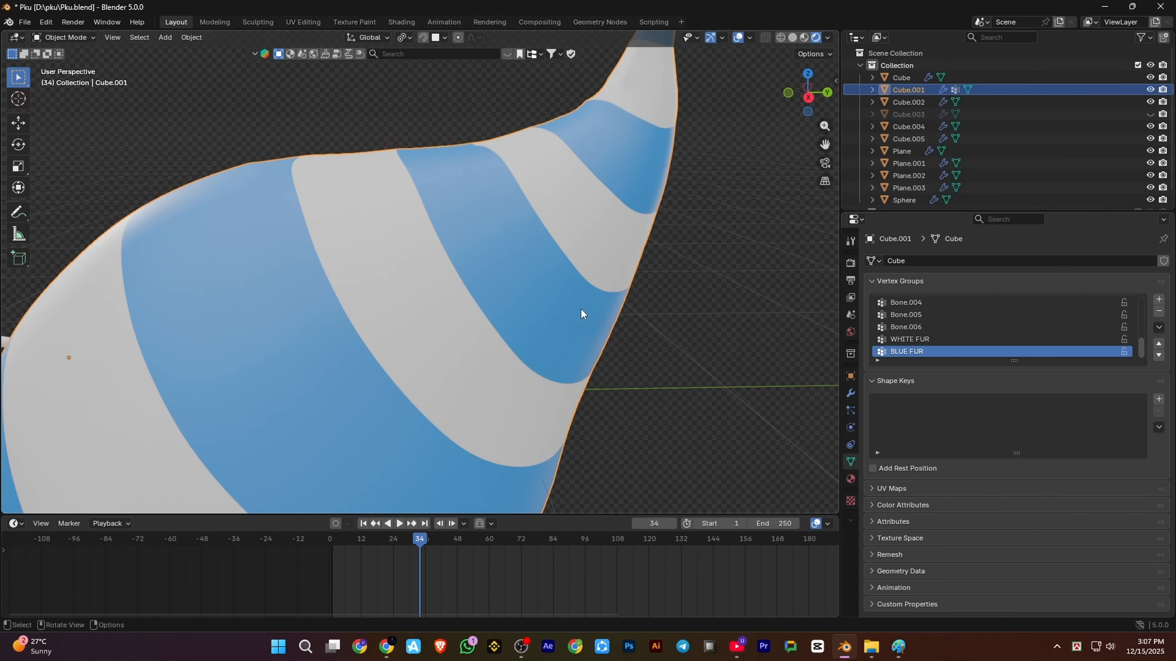
# Add a new particle system to the hat and set its type to Hair
pyautogui.scroll(-4, 624, 227)
pyautogui.moveTo(493, 350); pyautogui.dragTo(520, 329, button='middle')
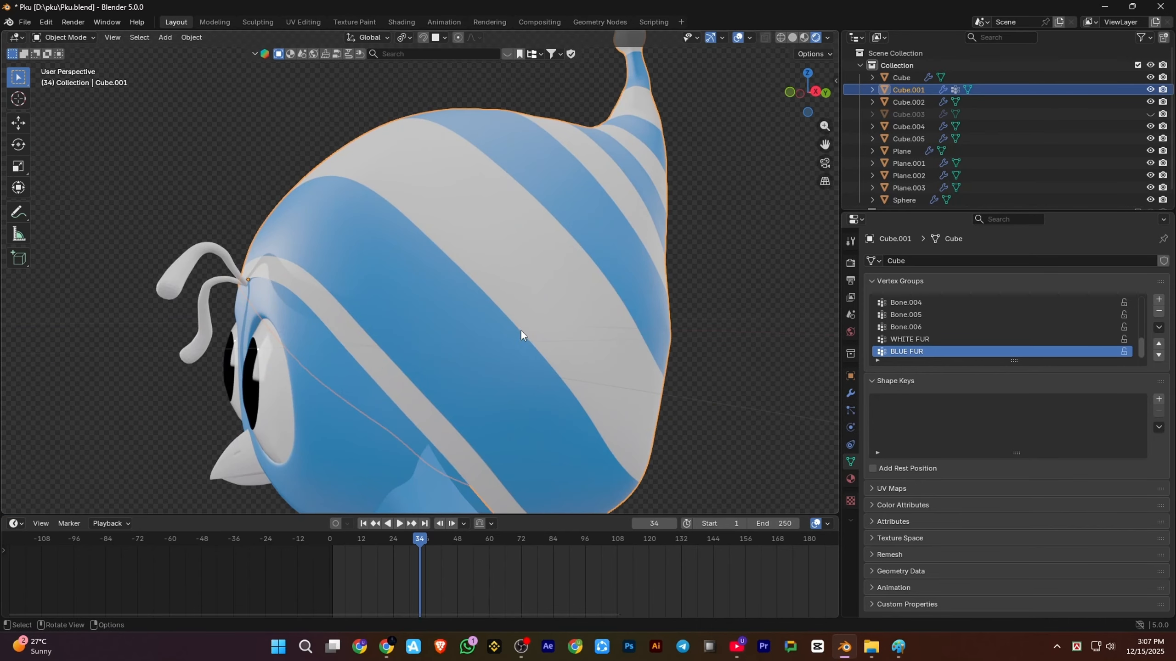
pyautogui.click(920, 343)
pyautogui.click(851, 410)
pyautogui.click(1160, 261)
pyautogui.click(1093, 328)
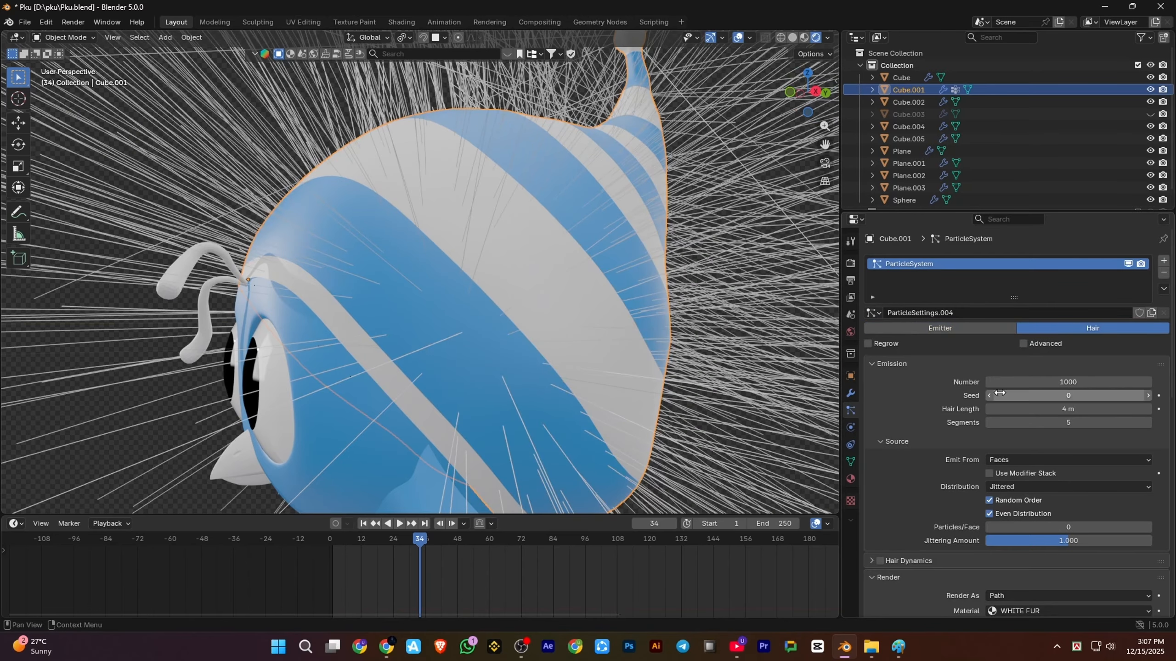
# Limit the hair density to the WHITE FUR vertex group
pyautogui.scroll(-12, 980, 385)
pyautogui.scroll(-6, 980, 451)
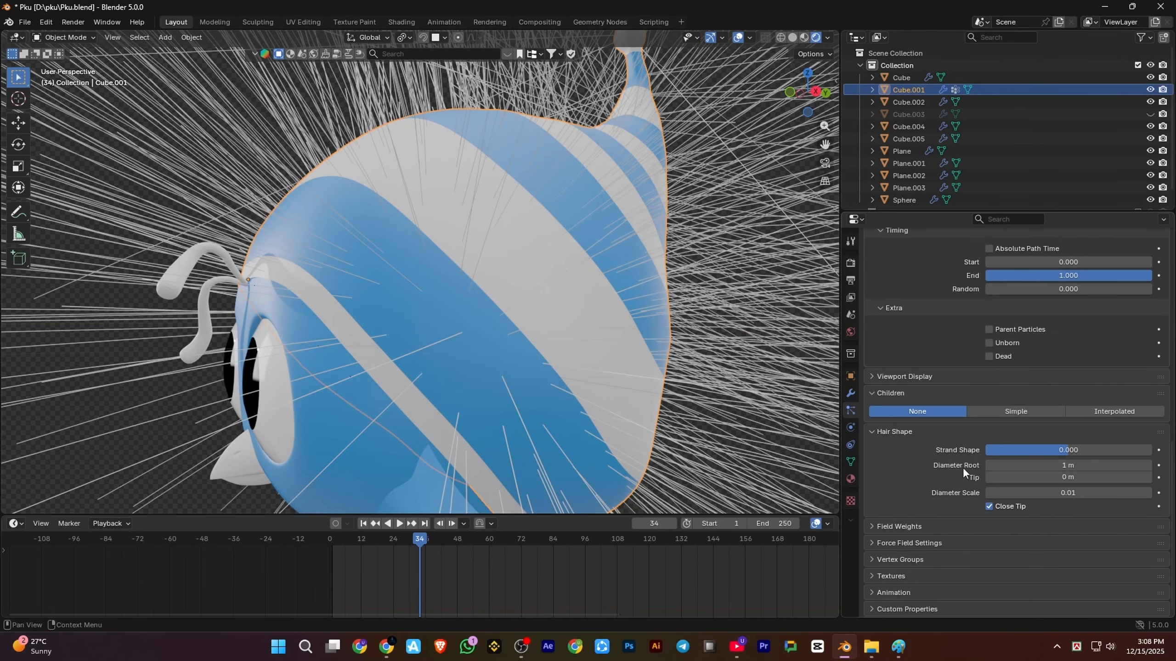
pyautogui.scroll(-3, 963, 467)
pyautogui.click(991, 486)
pyautogui.click(1016, 506)
pyautogui.click(1012, 477)
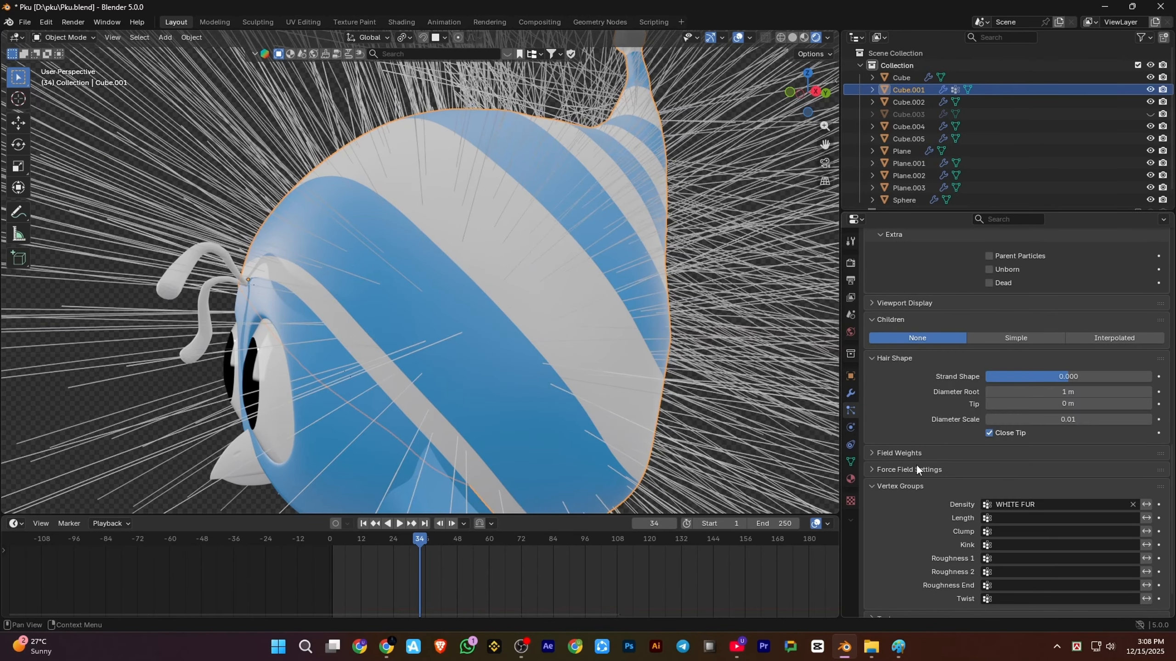
pyautogui.scroll(-3, 616, 337)
# Set the hair number to 550 and the hair length to 0.26 m
pyautogui.moveTo(615, 337); pyautogui.dragTo(562, 356, button='middle')
pyautogui.scroll(20, 1041, 384)
pyautogui.moveTo(1070, 383); pyautogui.dragTo(860, 383)
pyautogui.moveTo(1069, 409); pyautogui.dragTo(897, 409)
pyautogui.scroll(2, 582, 405)
pyautogui.keyDown('alt'); pyautogui.moveTo(583, 404); pyautogui.dragTo(371, 366); pyautogui.keyUp('alt')
# Invert the hat's face selection to the white stripes, assign it to the WHITE FUR vertex group, and return to Object Mode
pyautogui.press('Tab')
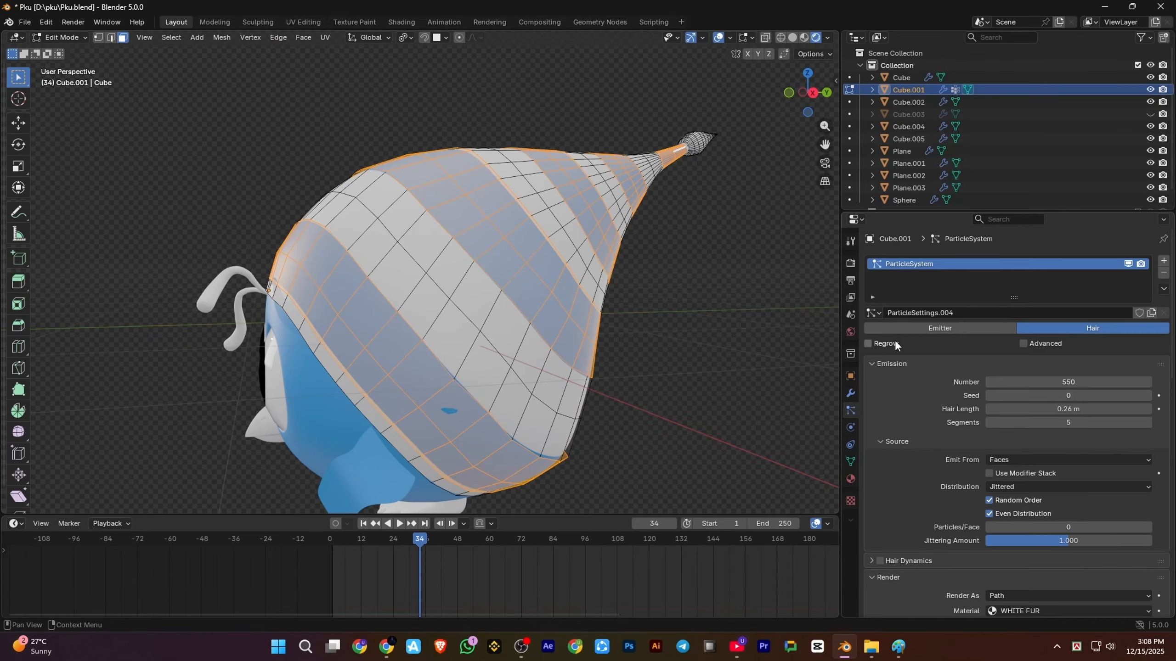
pyautogui.click(850, 461)
pyautogui.scroll(1, 546, 264)
pyautogui.press('Tab')
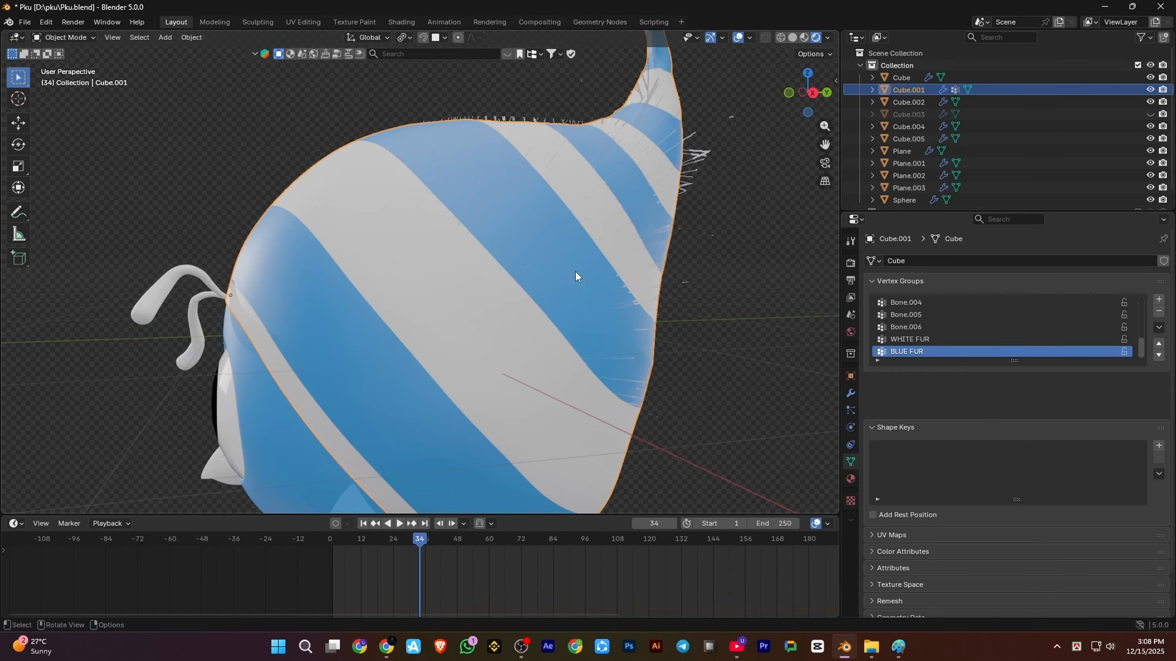
pyautogui.press('Tab')
pyautogui.hotkey('ctrl', 'i')
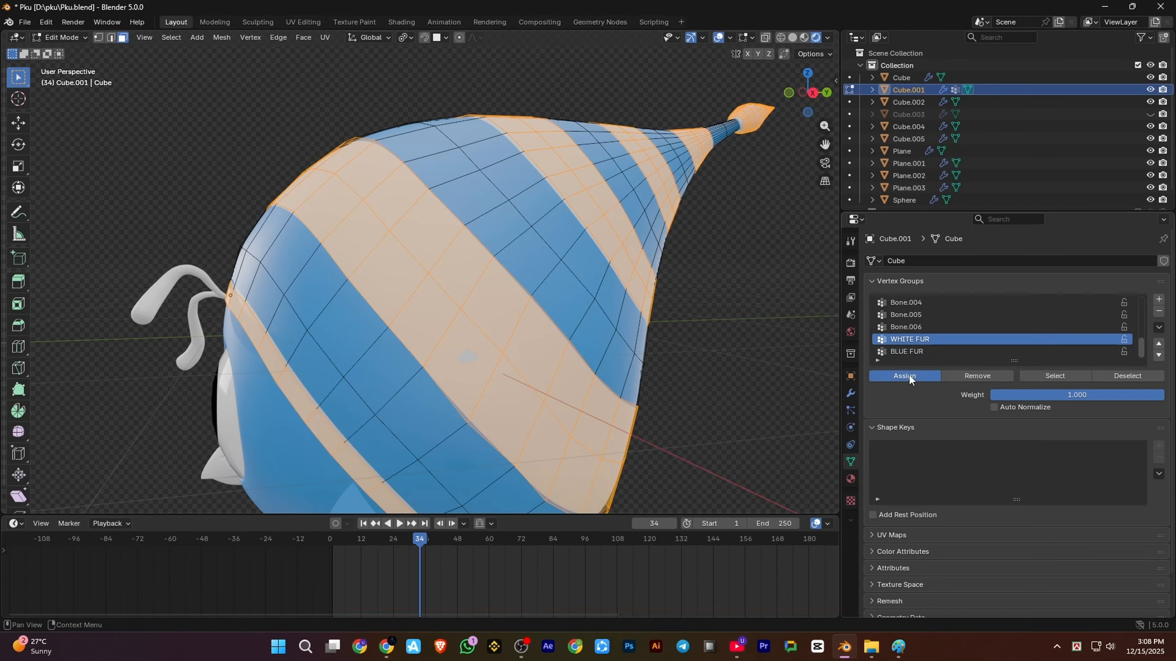
pyautogui.press('Tab')
pyautogui.scroll(-5, 510, 324)
pyautogui.scroll(5, 510, 333)
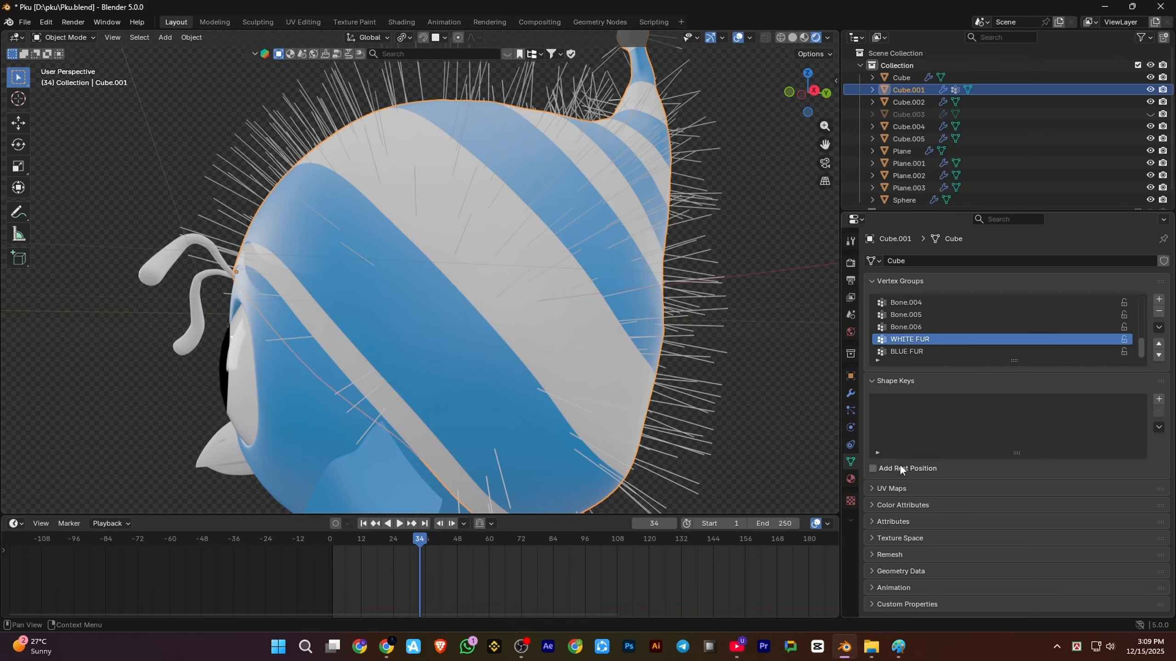
# Set the hat hair's children to Interpolated and check how the fur covers the stripes
pyautogui.click(851, 411)
pyautogui.scroll(-18, 1013, 461)
pyautogui.click(1068, 406)
pyautogui.moveTo(648, 287); pyautogui.dragTo(722, 342, button='middle')
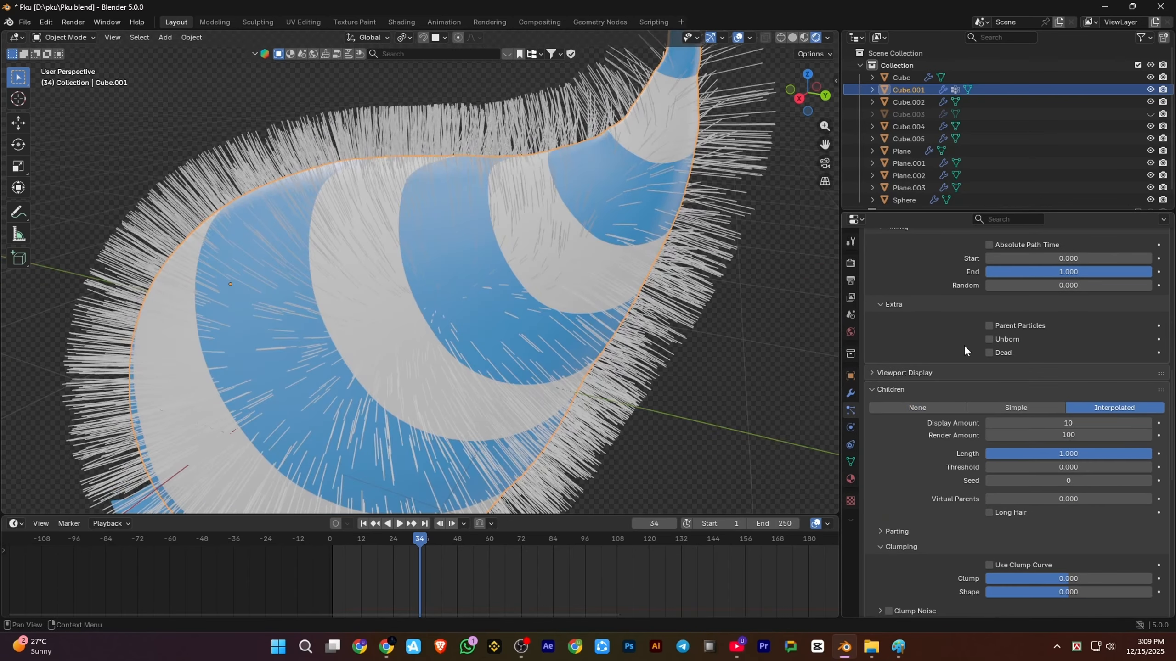
pyautogui.scroll(9, 964, 346)
pyautogui.scroll(-4, 578, 277)
pyautogui.moveTo(565, 287); pyautogui.dragTo(605, 239, button='middle')
pyautogui.scroll(4, 463, 264)
pyautogui.moveTo(402, 271); pyautogui.dragTo(399, 239, button='middle')
pyautogui.moveTo(365, 251); pyautogui.dragTo(512, 349, button='middle')
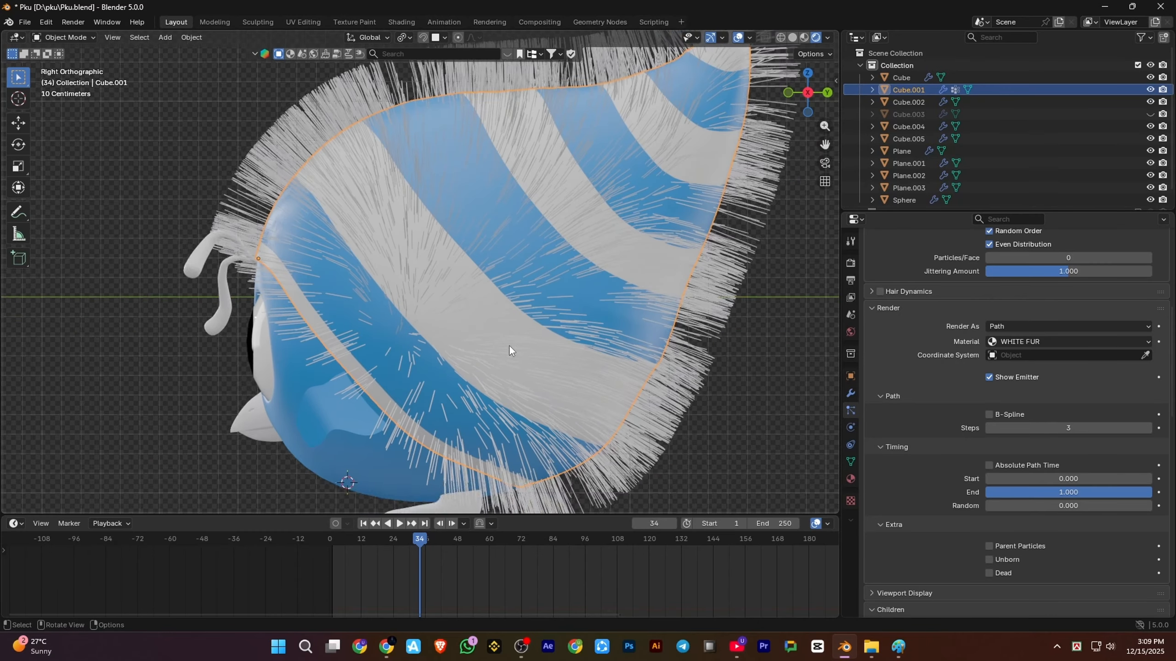
# Assign the selected white stripe faces to the WHITE FUR vertex group again and return to Object Mode
pyautogui.press('Tab')
pyautogui.click(850, 462)
pyautogui.scroll(3, 885, 451)
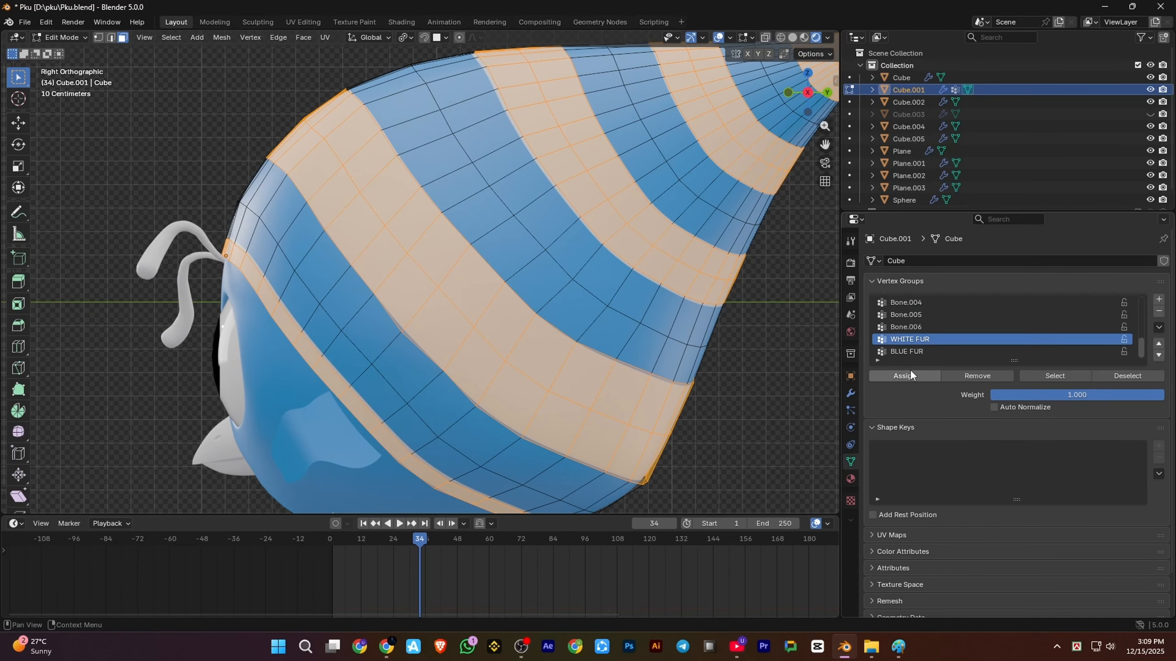
pyautogui.click(910, 374)
pyautogui.moveTo(433, 264); pyautogui.dragTo(479, 279, button='middle')
pyautogui.press('Tab')
pyautogui.scroll(-5, 474, 276)
pyautogui.scroll(3, 479, 279)
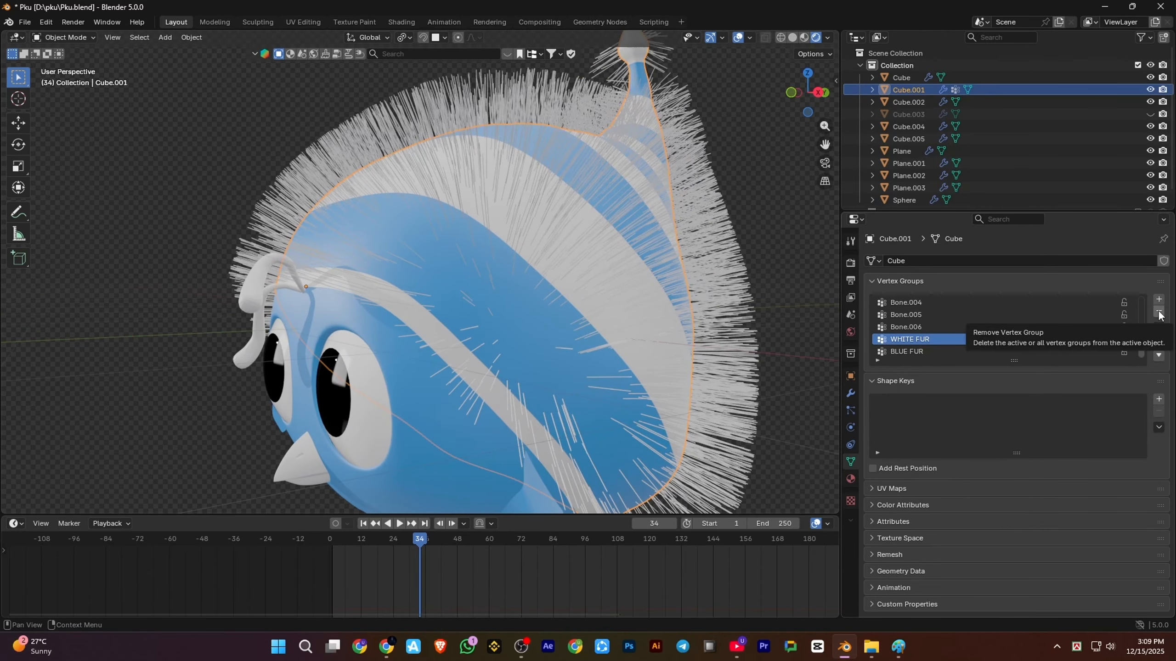
# Remove the WHITE FUR and BLUE FUR vertex groups from the hat and check the hair's density setting
pyautogui.click(1159, 312)
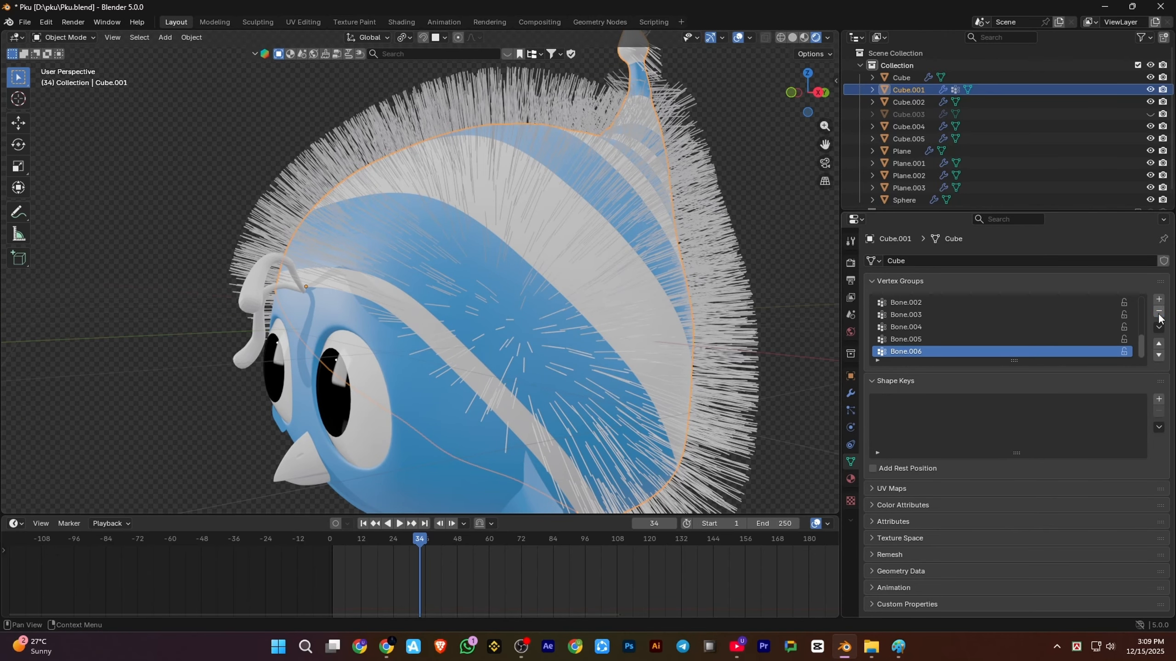
pyautogui.click(850, 410)
pyautogui.scroll(-15, 1021, 430)
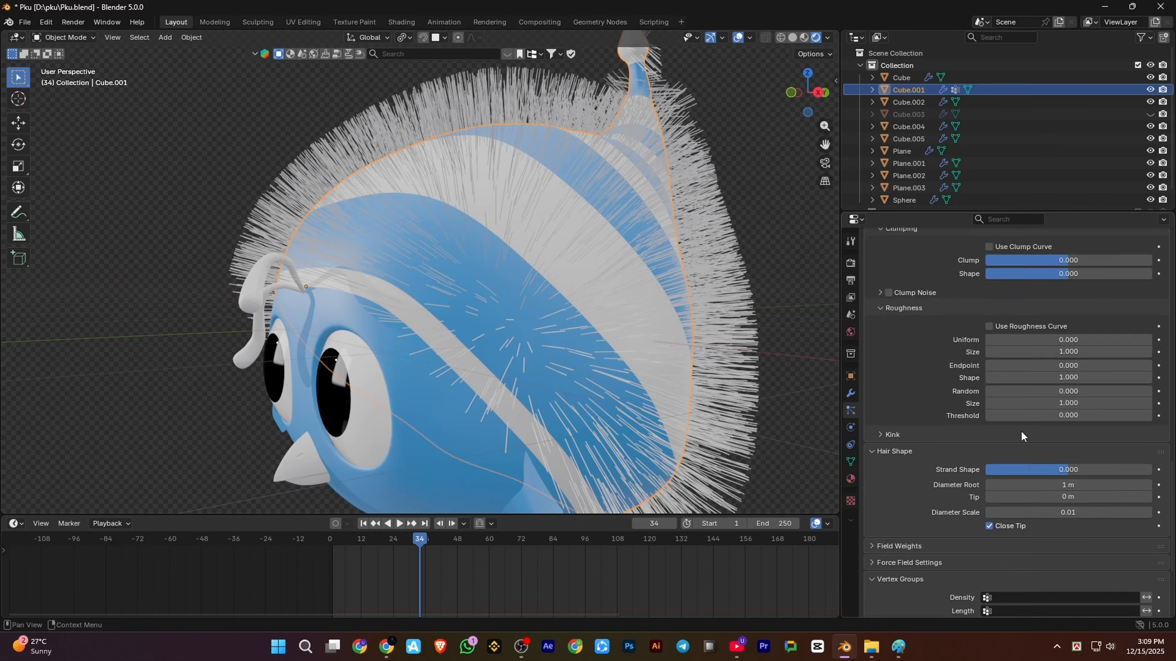
# Set the hair's render material to BLUE FUR and keep it rendered as Path
pyautogui.scroll(15, 1021, 432)
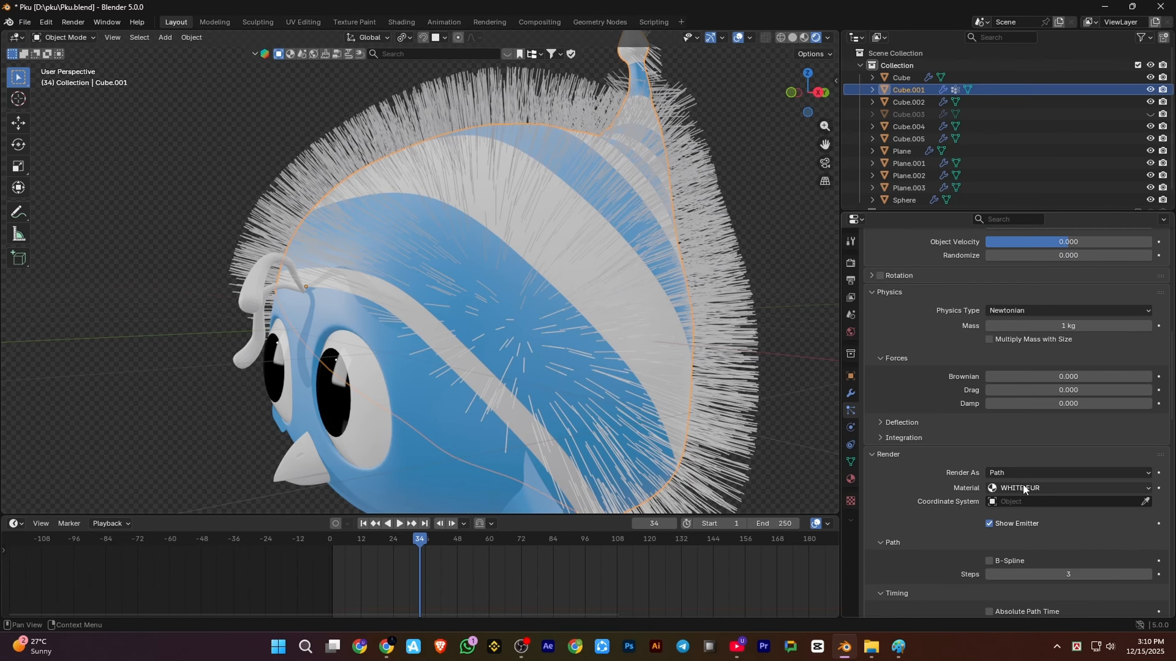
pyautogui.click(1022, 515)
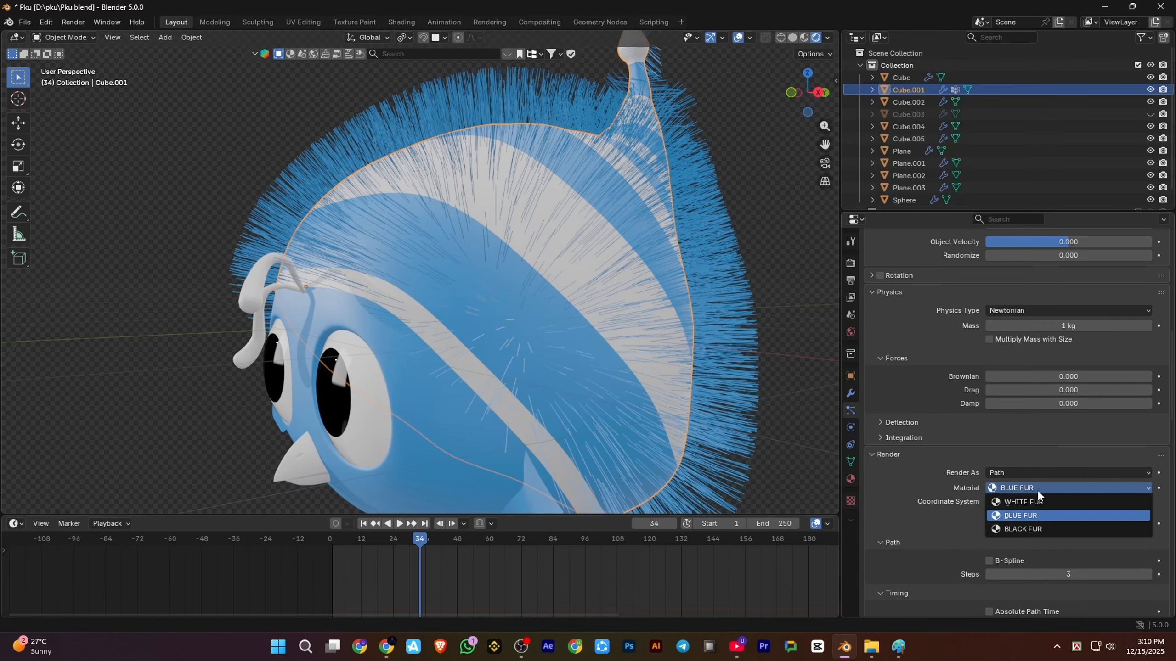
pyautogui.click(1115, 486)
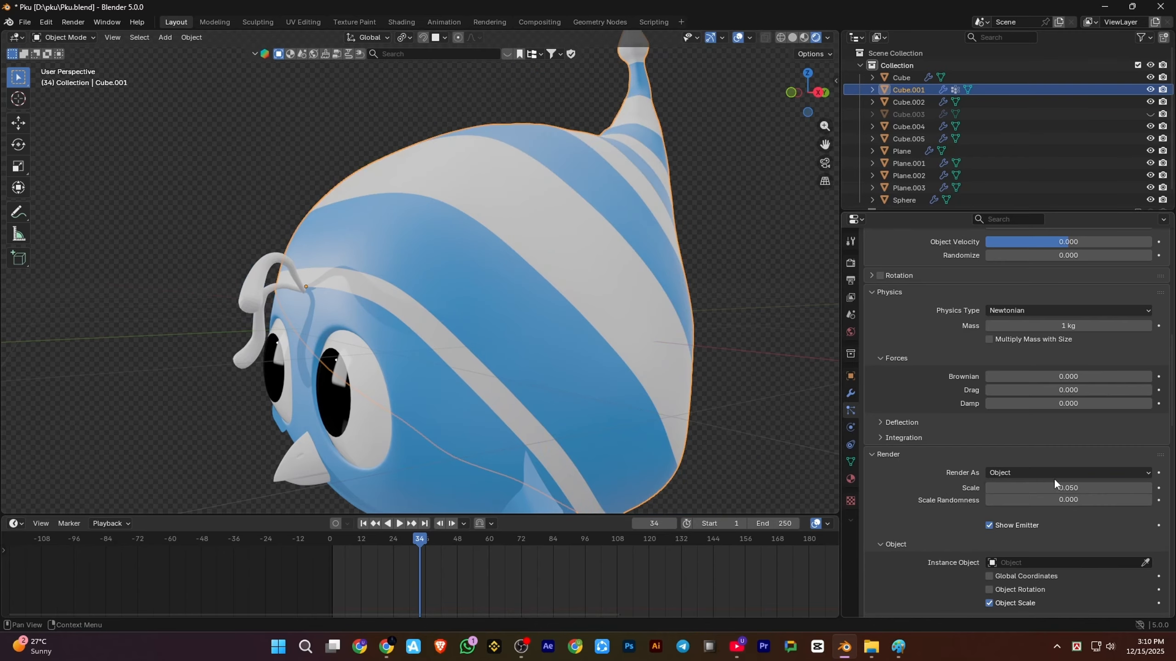
pyautogui.click(1053, 473)
pyautogui.click(1038, 500)
pyautogui.moveTo(572, 360); pyautogui.dragTo(593, 363, button='middle')
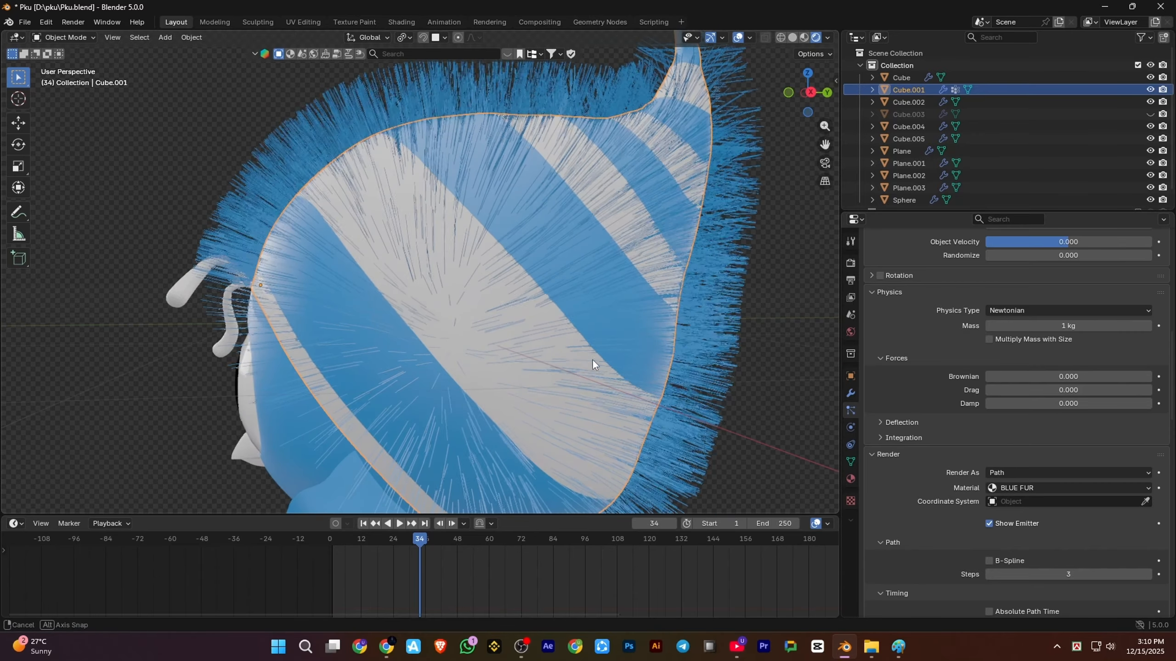
# In Edit Mode with vertex selection, add a vertex group named WHITE FUR for the selected white stripes, and return to Object Mode
pyautogui.scroll(-1, 688, 353)
pyautogui.scroll(17, 984, 439)
pyautogui.scroll(-4, 984, 439)
pyautogui.press('Tab')
pyautogui.moveTo(454, 348); pyautogui.dragTo(486, 361, button='middle')
pyautogui.scroll(3, 529, 349)
pyautogui.press('1')
pyautogui.scroll(-3, 732, 255)
pyautogui.scroll(4, 902, 370)
pyautogui.click(848, 462)
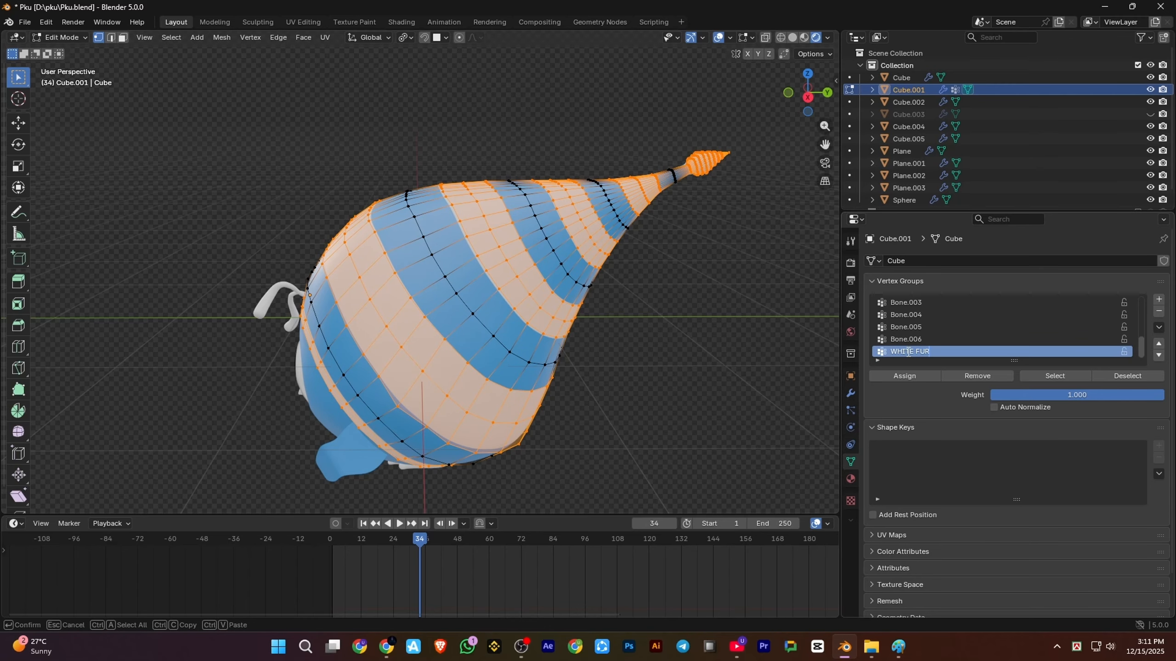
pyautogui.press('Tab')
# Set the hat hair's density vertex group to WHITE FUR
pyautogui.moveTo(664, 454); pyautogui.dragTo(688, 445, button='middle')
pyautogui.click(850, 410)
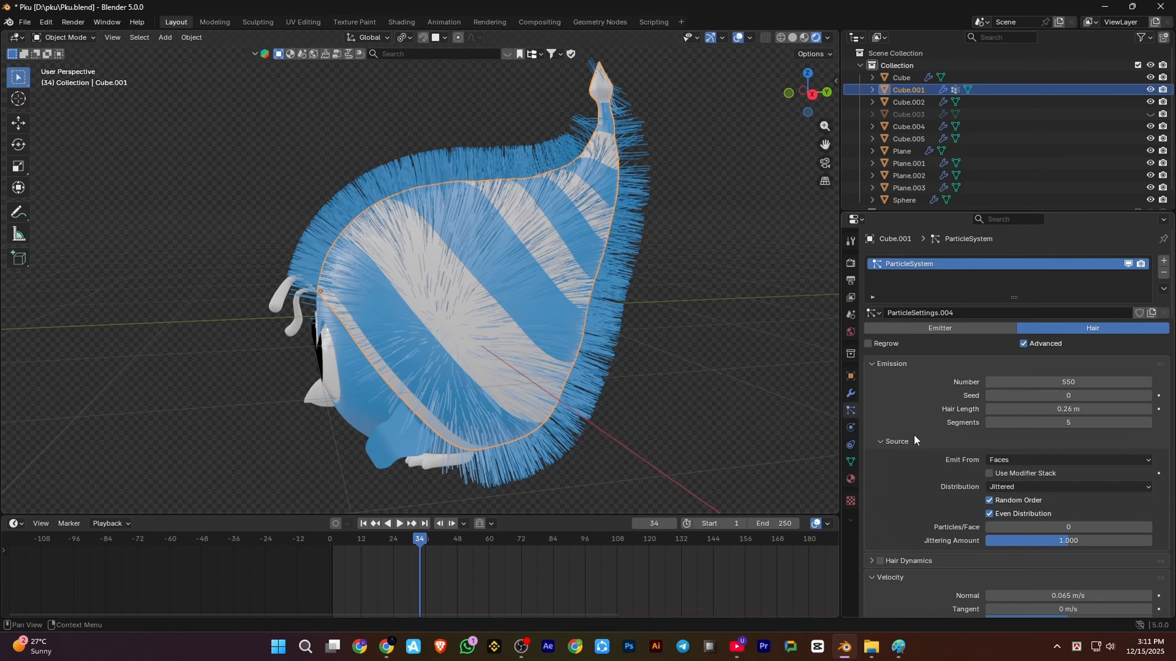
pyautogui.scroll(-20, 1018, 449)
pyautogui.scroll(-2, 1064, 514)
pyautogui.click(1055, 463)
pyautogui.scroll(-10, 1030, 584)
pyautogui.click(1024, 595)
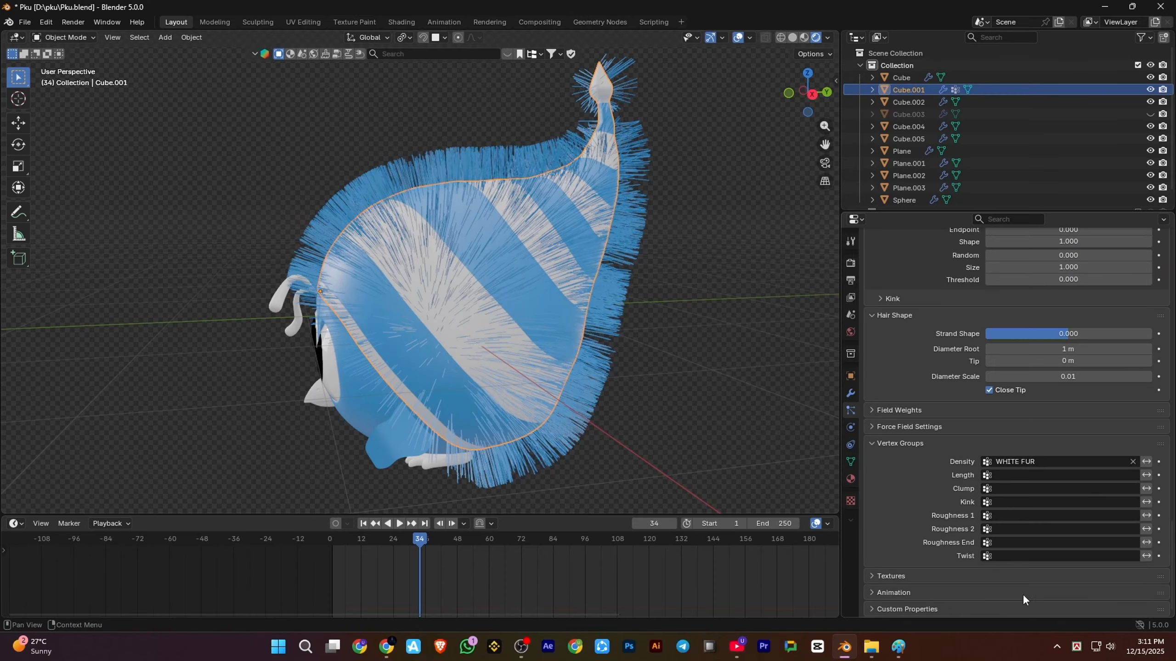
# Shorten the hat's hair length to 0.12 m
pyautogui.scroll(2, 561, 398)
pyautogui.moveTo(495, 403)
pyautogui.mouseDown(button='middle')
pyautogui.moveTo(562, 394)
pyautogui.moveTo(492, 394)
pyautogui.mouseUp(button='middle')
pyautogui.scroll(-5, 598, 386)
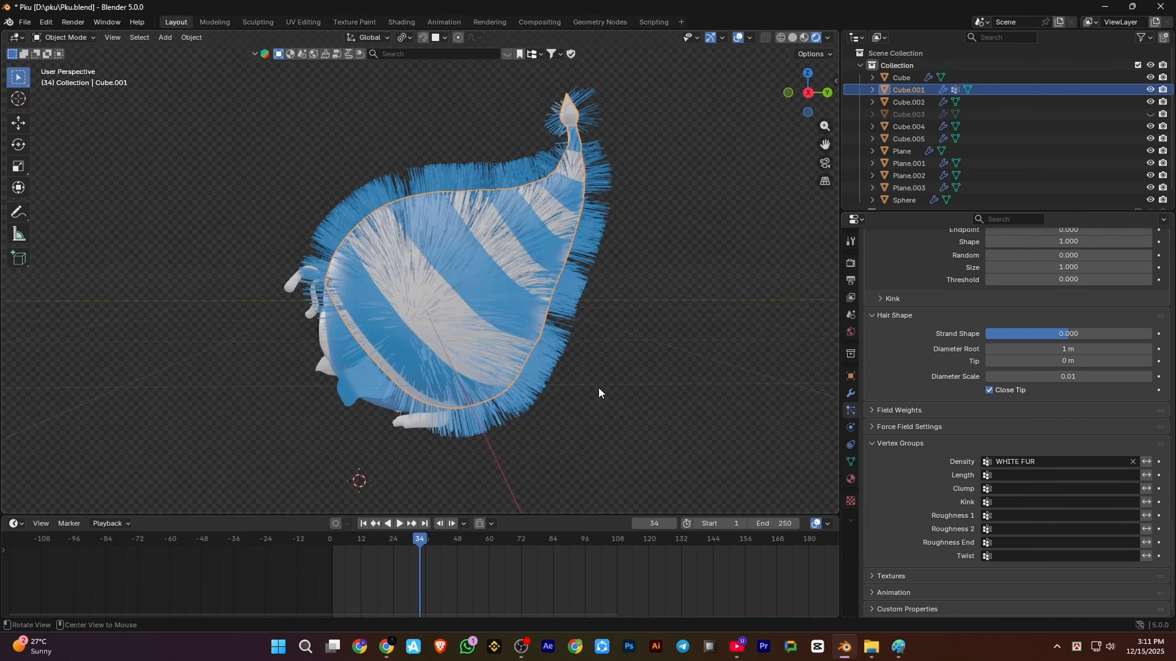
pyautogui.scroll(5, 597, 387)
pyautogui.scroll(15, 1060, 397)
pyautogui.scroll(20, 1069, 417)
pyautogui.moveTo(1069, 409); pyautogui.dragTo(1039, 409)
pyautogui.scroll(-2, 671, 394)
pyautogui.moveTo(671, 394); pyautogui.dragTo(722, 396, button='middle')
# Enable Hair Dynamics and play the animation from the first frame to let the hat's fur settle
pyautogui.scroll(-2, 936, 408)
pyautogui.click(881, 511)
pyautogui.hotkey('shift', 'Left')
pyautogui.press('space')
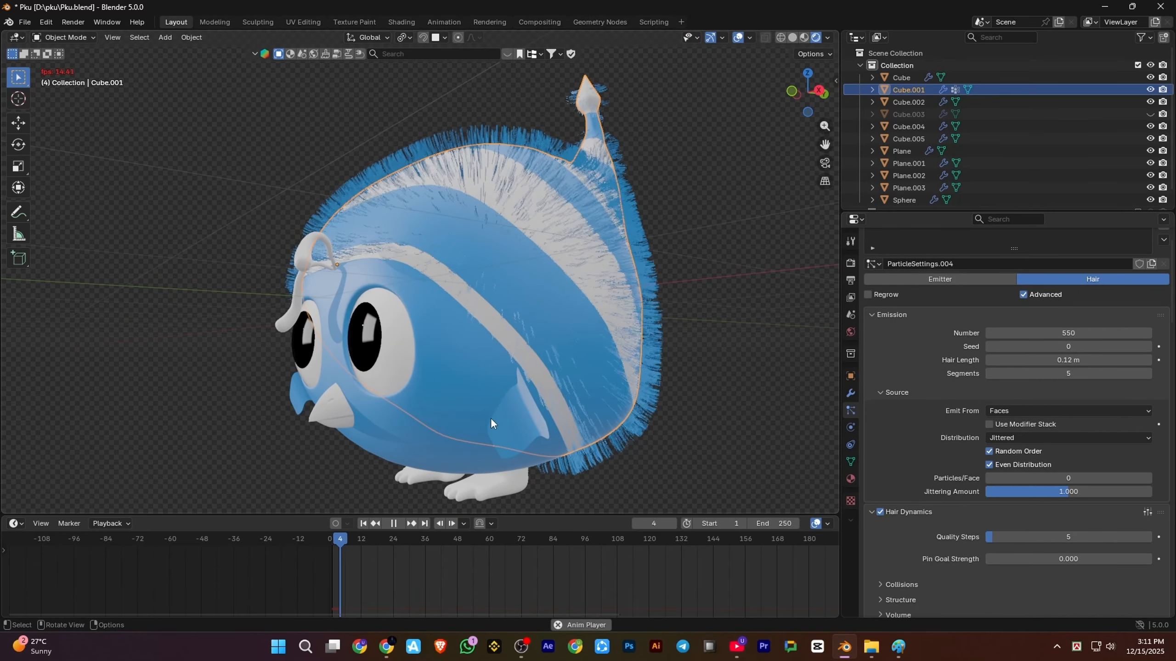
pyautogui.moveTo(583, 347); pyautogui.dragTo(549, 357, button='middle')
pyautogui.scroll(4, 549, 356)
pyautogui.press('space')
pyautogui.moveTo(424, 357); pyautogui.dragTo(500, 364, button='middle')
pyautogui.scroll(-3, 500, 363)
# Set the children's display amount to 50 and replay the hair simulation from the first frame
pyautogui.scroll(-20, 999, 503)
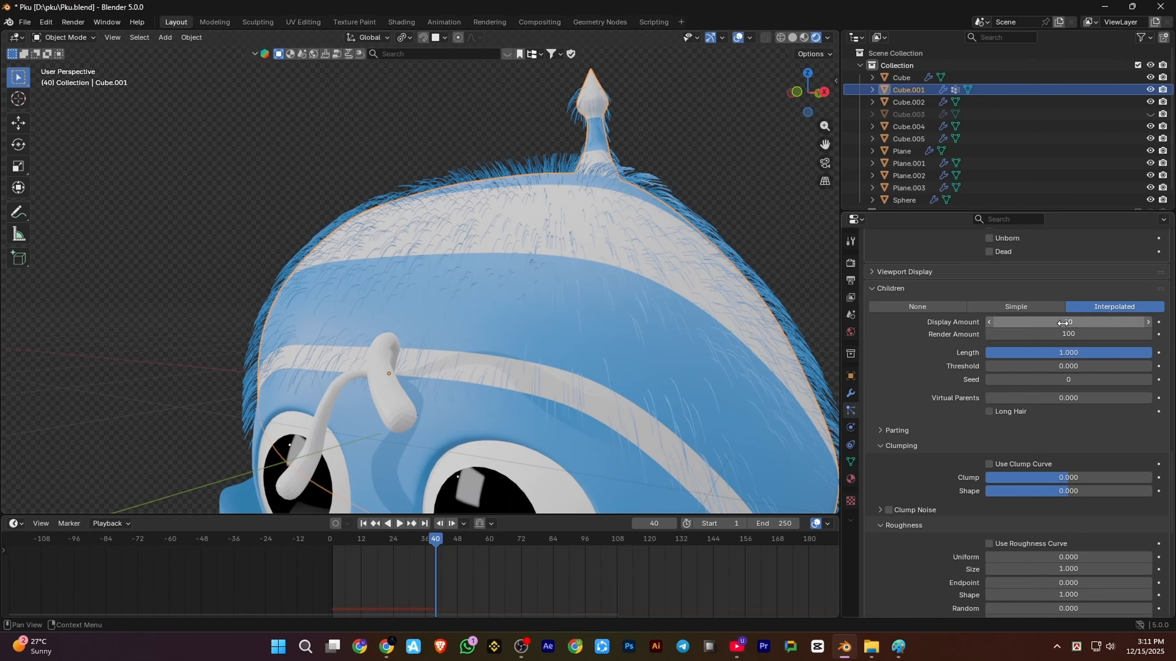
pyautogui.doubleClick(1064, 322)
pyautogui.write('50')
pyautogui.press('Return')
pyautogui.moveTo(606, 394); pyautogui.dragTo(582, 197, button='middle')
pyautogui.hotkey('shift', 'Left')
pyautogui.press('space')
pyautogui.scroll(-4, 620, 354)
pyautogui.press('space')
pyautogui.scroll(4, 637, 375)
pyautogui.scroll(4, 598, 352)
pyautogui.scroll(-4, 599, 352)
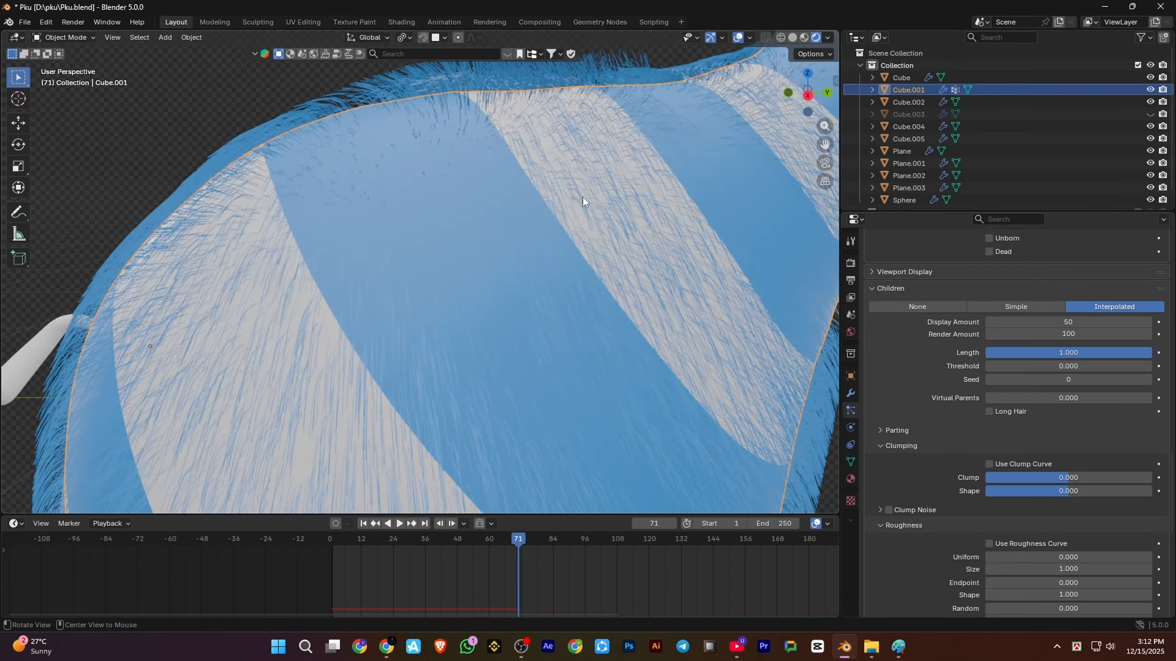
# Set the render curves shape to Cylinder with an additional subdivision of 3
pyautogui.scroll(4, 583, 196)
pyautogui.click(555, 69)
pyautogui.click(850, 264)
pyautogui.click(886, 425)
pyautogui.click(1125, 444)
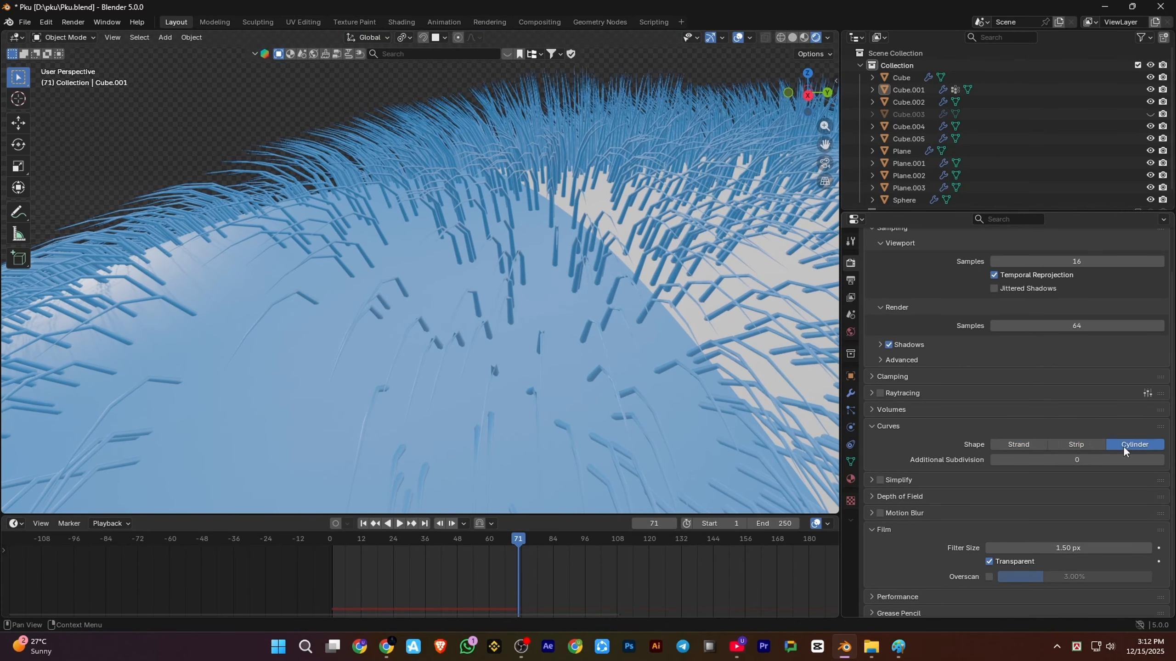
pyautogui.moveTo(1120, 459); pyautogui.dragTo(1132, 460)
pyautogui.scroll(-7, 555, 352)
# Replay the hair simulation from the start and examine the settled fur on the hat
pyautogui.click(323, 537)
pyautogui.press('space')
pyautogui.scroll(3, 457, 274)
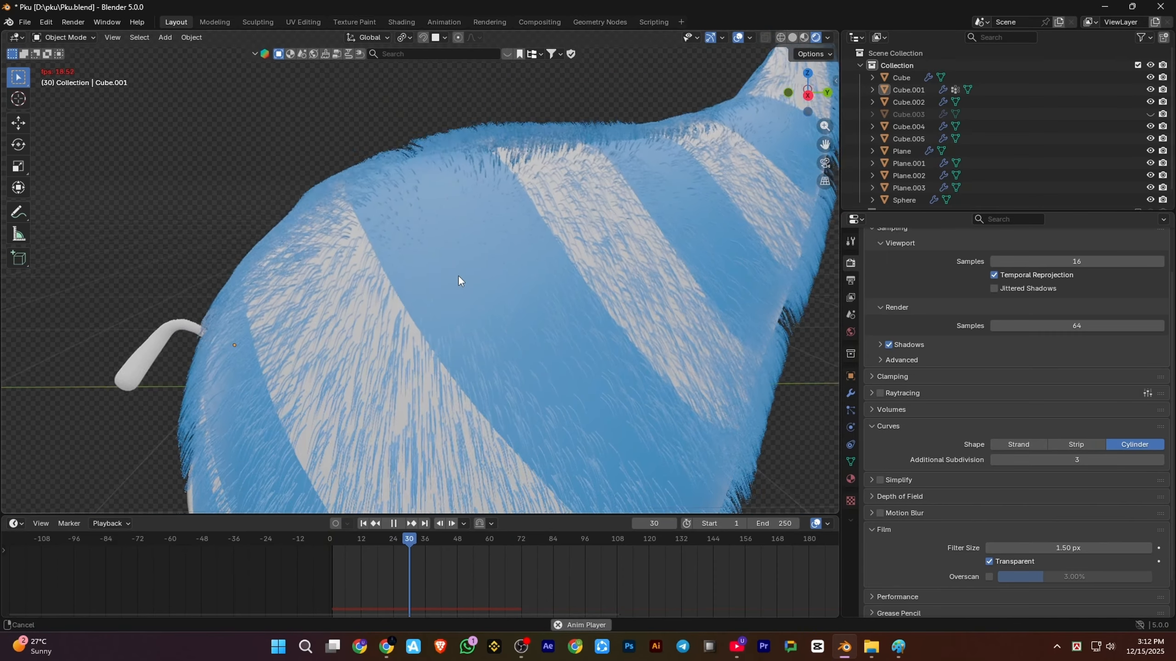
pyautogui.press('space')
pyautogui.scroll(-4, 472, 264)
pyautogui.moveTo(472, 264); pyautogui.dragTo(542, 291, button='middle')
pyautogui.scroll(3, 542, 293)
pyautogui.click(572, 275)
pyautogui.scroll(-2, 632, 274)
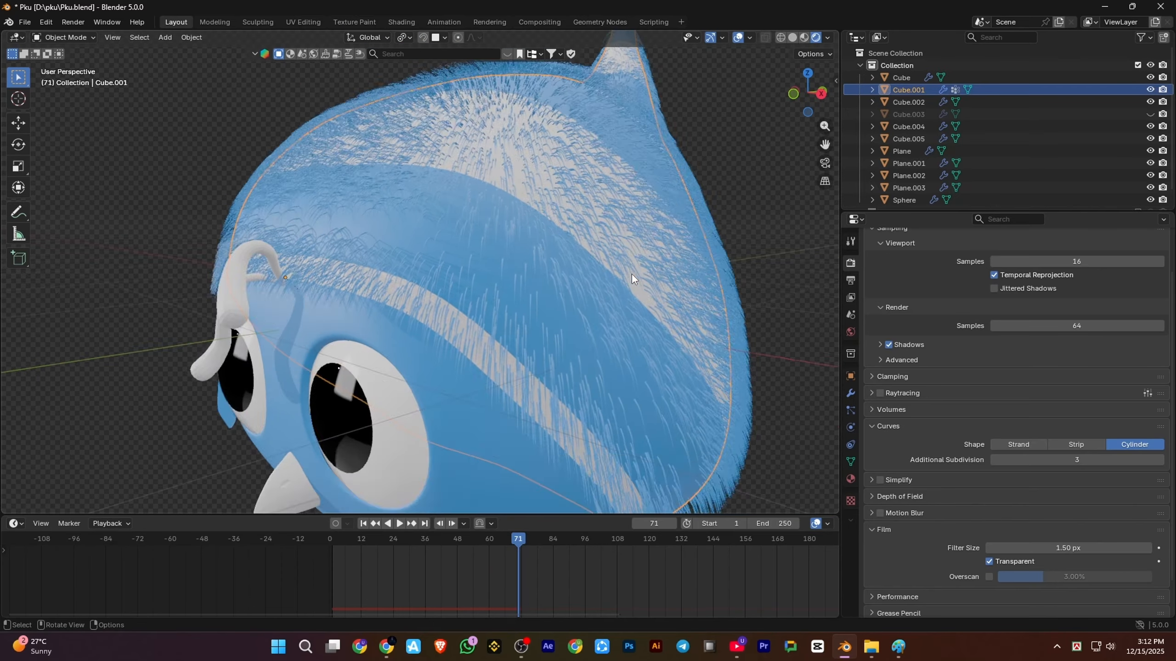
# Check the hat's mesh in Edit Mode, return to Object Mode, and examine the fur on the side stripes
pyautogui.press('Tab')
pyautogui.keyDown('alt'); pyautogui.moveTo(524, 274); pyautogui.dragTo(441, 262); pyautogui.keyUp('alt')
pyautogui.press('Tab')
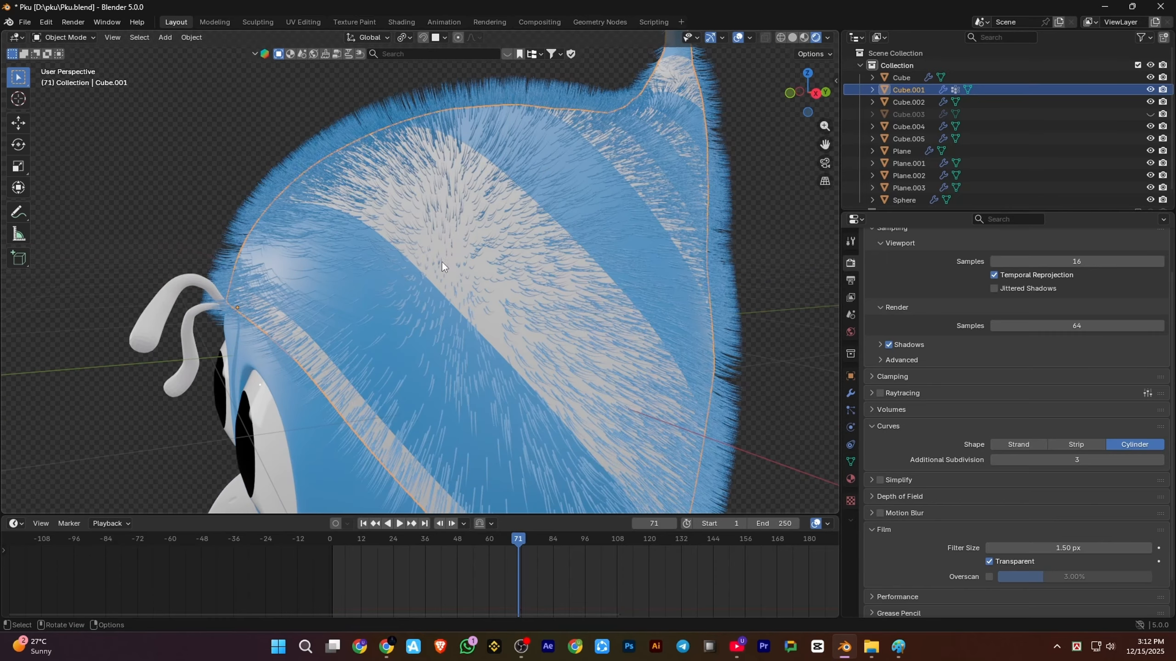
pyautogui.scroll(-1, 929, 426)
pyautogui.scroll(2, 929, 427)
pyautogui.keyDown('alt'); pyautogui.moveTo(619, 377); pyautogui.dragTo(582, 382); pyautogui.keyUp('alt')
pyautogui.scroll(1, 1067, 469)
pyautogui.scroll(-4, 1067, 468)
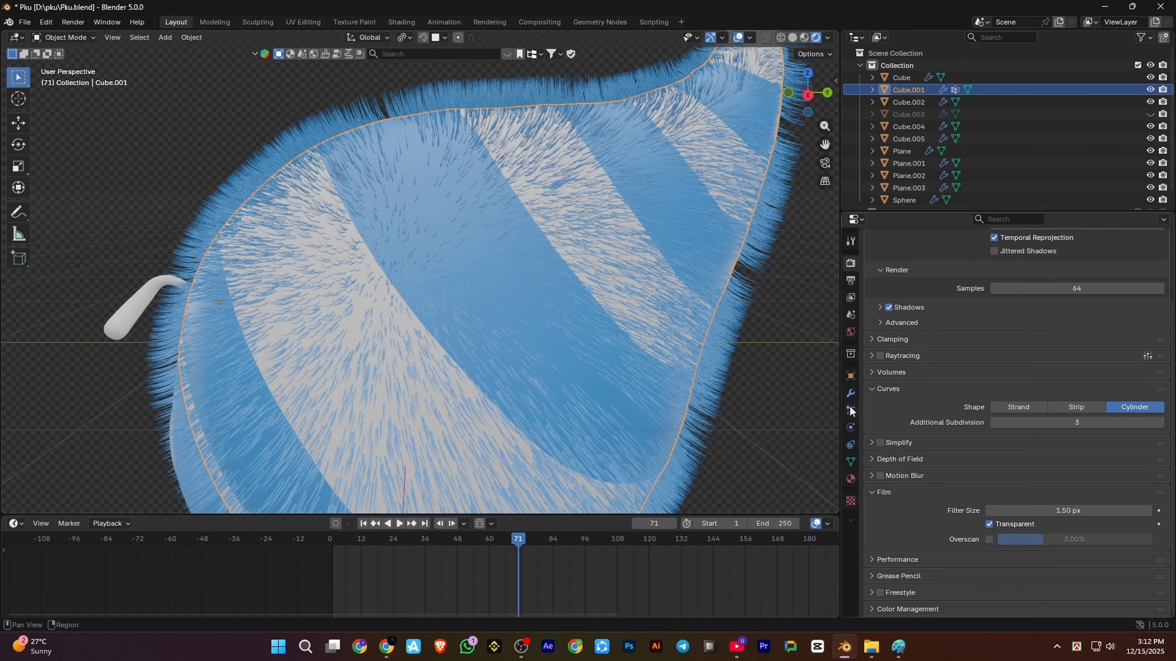
# Set the children's display amount to 100 and play the hair simulation to let the denser fur settle
pyautogui.click(850, 409)
pyautogui.scroll(-20, 1041, 477)
pyautogui.doubleClick(1068, 354)
pyautogui.write('100')
pyautogui.press('Return')
pyautogui.scroll(-3, 684, 374)
pyautogui.press('space')
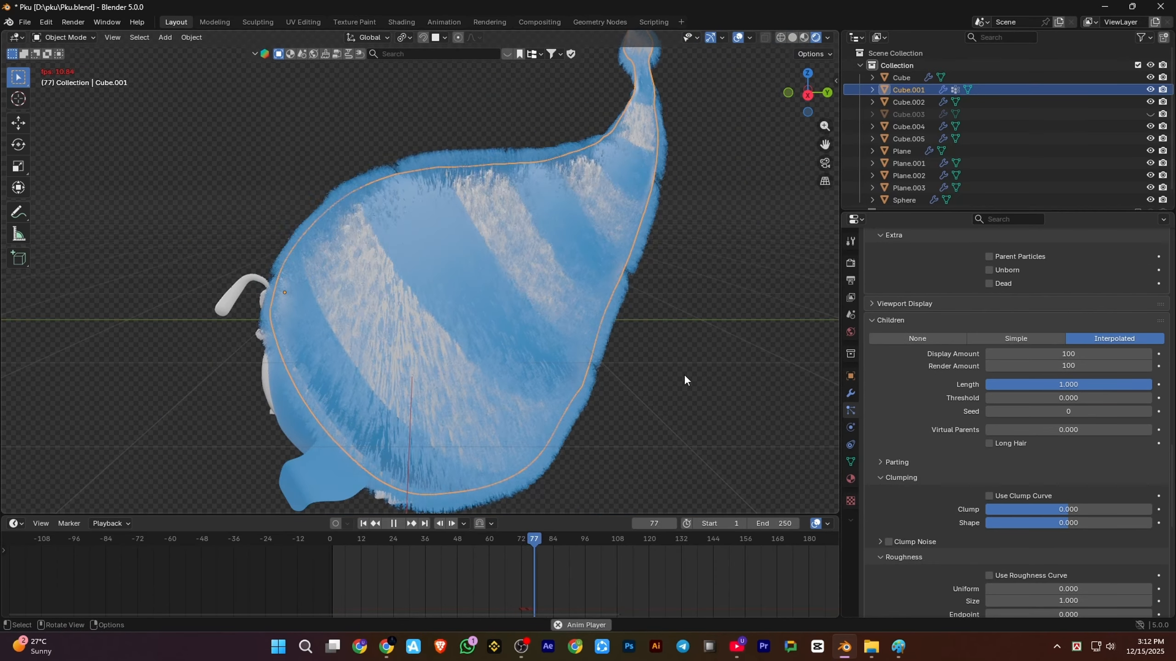
pyautogui.press('space')
# Add a second particle system of type Hair to the hat and set its hair length to 0.21 m
pyautogui.scroll(4, 662, 361)
pyautogui.moveTo(584, 366)
pyautogui.keyDown('alt'); pyautogui.mouseDown()
pyautogui.moveTo(661, 362)
pyautogui.moveTo(569, 366)
pyautogui.mouseUp(); pyautogui.keyUp('alt')
pyautogui.scroll(2, 569, 366)
pyautogui.scroll(8, 1032, 410)
pyautogui.scroll(-3, 671, 366)
pyautogui.scroll(12, 972, 359)
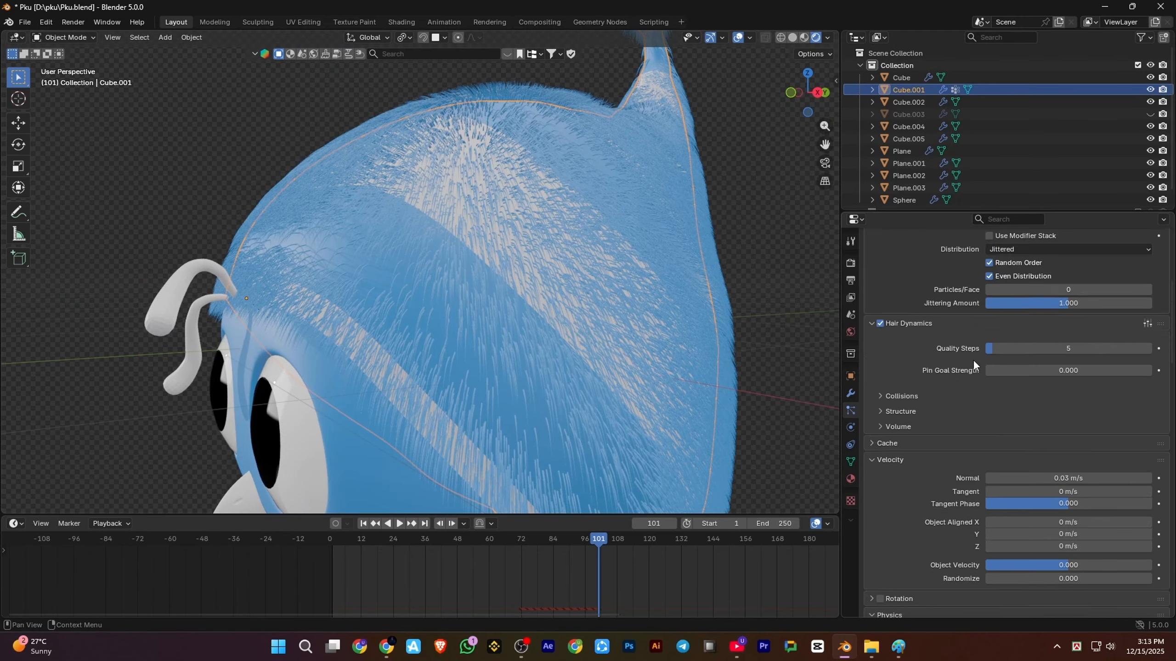
pyautogui.click(1163, 262)
pyautogui.click(1071, 328)
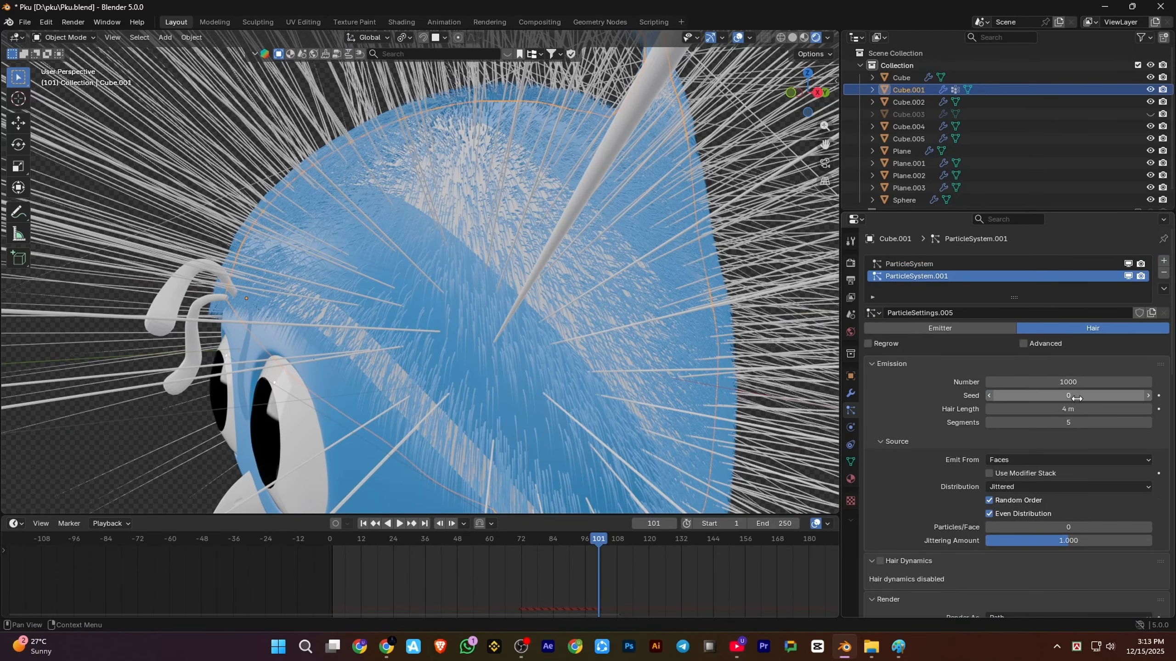
pyautogui.moveTo(1075, 409); pyautogui.dragTo(1007, 409)
# Add edge loops to the hat mesh close to the borders between the lower blue stripe and its neighbouring white stripes
pyautogui.press('Tab')
pyautogui.moveTo(629, 219); pyautogui.dragTo(440, 300, button='middle')
pyautogui.scroll(1, 449, 296)
pyautogui.scroll(-2, 448, 296)
pyautogui.scroll(1, 440, 300)
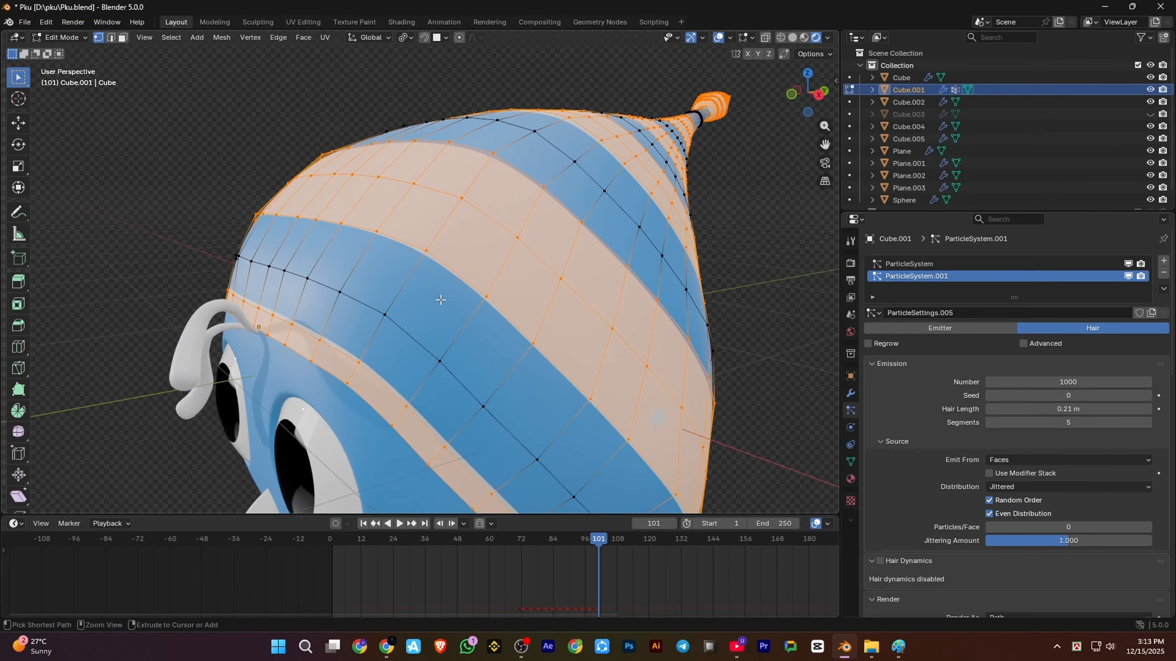
pyautogui.scroll(4, 361, 272)
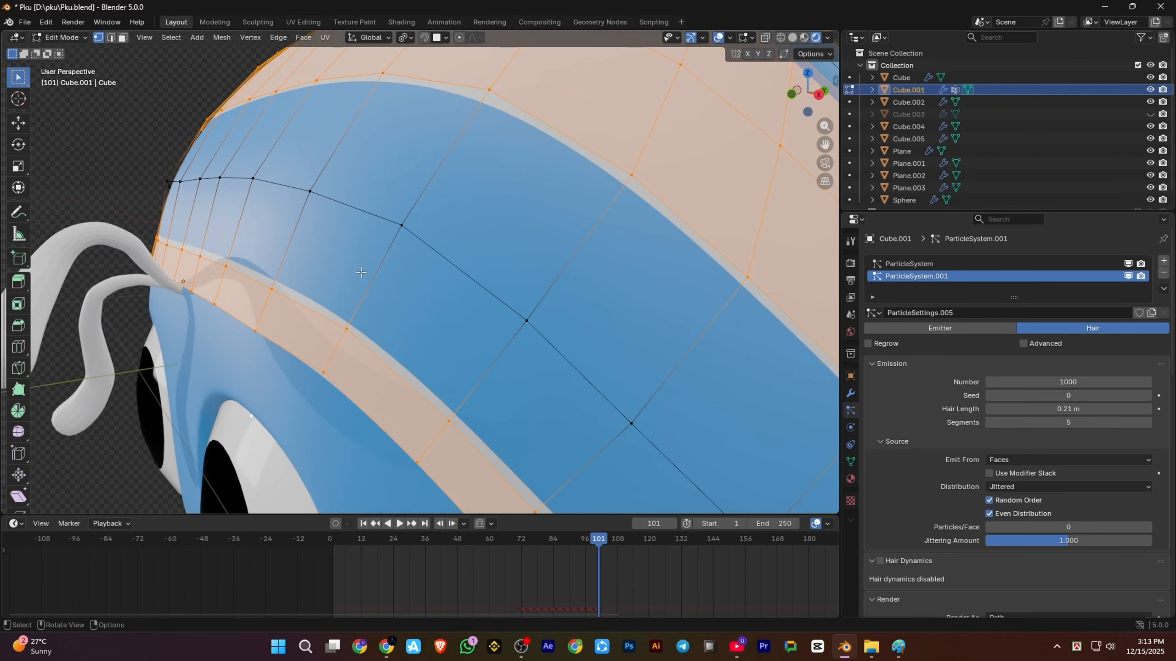
pyautogui.hotkey('ctrl', 'r')
pyautogui.click(370, 301)
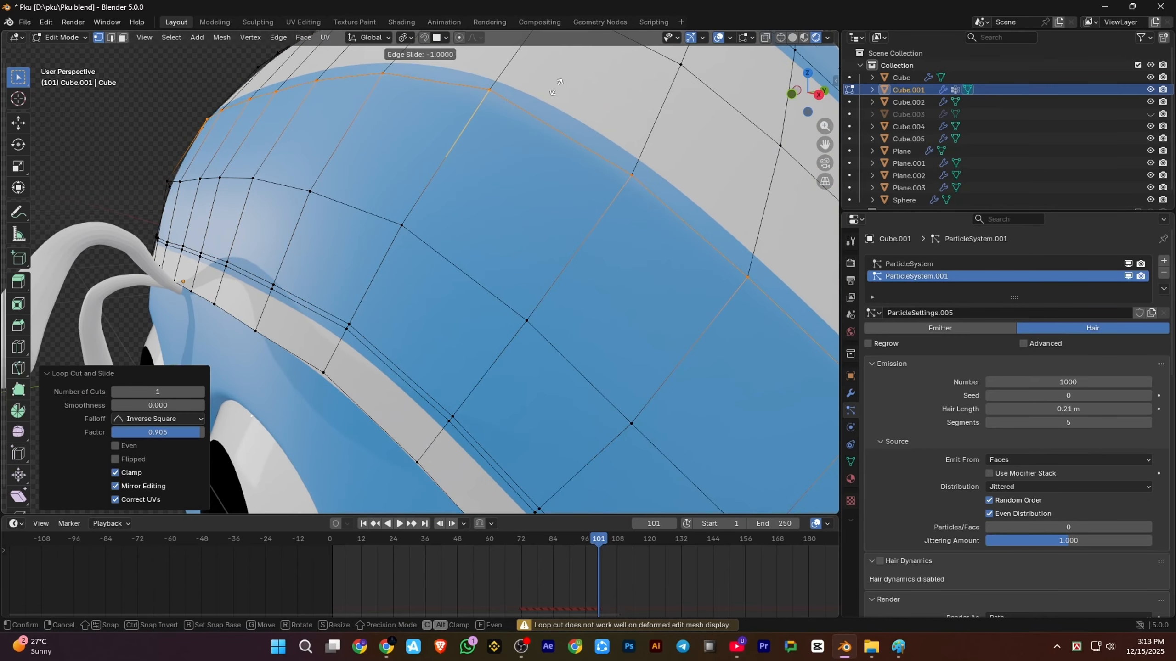
pyautogui.moveTo(562, 104); pyautogui.dragTo(472, 134, button='middle')
pyautogui.hotkey('ctrl', 'r')
pyautogui.click(354, 227)
pyautogui.click(307, 276)
pyautogui.moveTo(306, 276); pyautogui.dragTo(333, 251, button='middle')
# Add more edge loops close to the colour borders of the hat's middle and upper stripes
pyautogui.hotkey('ctrl', 'r')
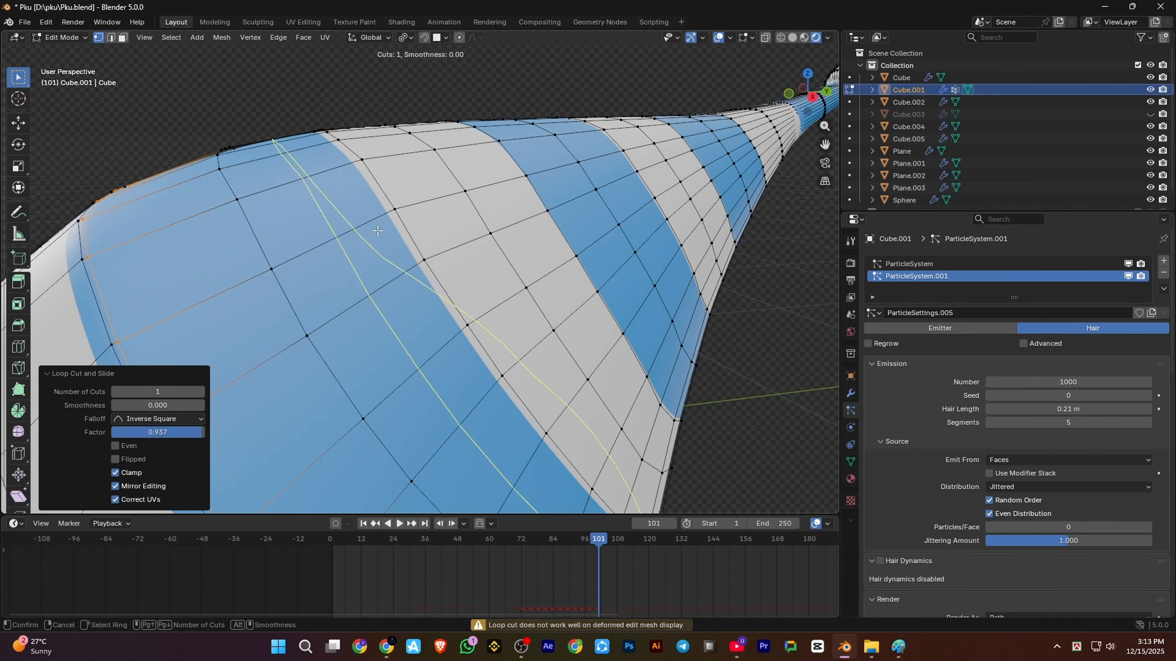
pyautogui.click(341, 229)
pyautogui.click(504, 189)
pyautogui.moveTo(531, 184); pyautogui.dragTo(515, 195, button='middle')
pyautogui.hotkey('ctrl', 'r')
pyautogui.click(484, 229)
pyautogui.moveTo(454, 241); pyautogui.dragTo(500, 260, button='middle')
pyautogui.hotkey('ctrl', 'r')
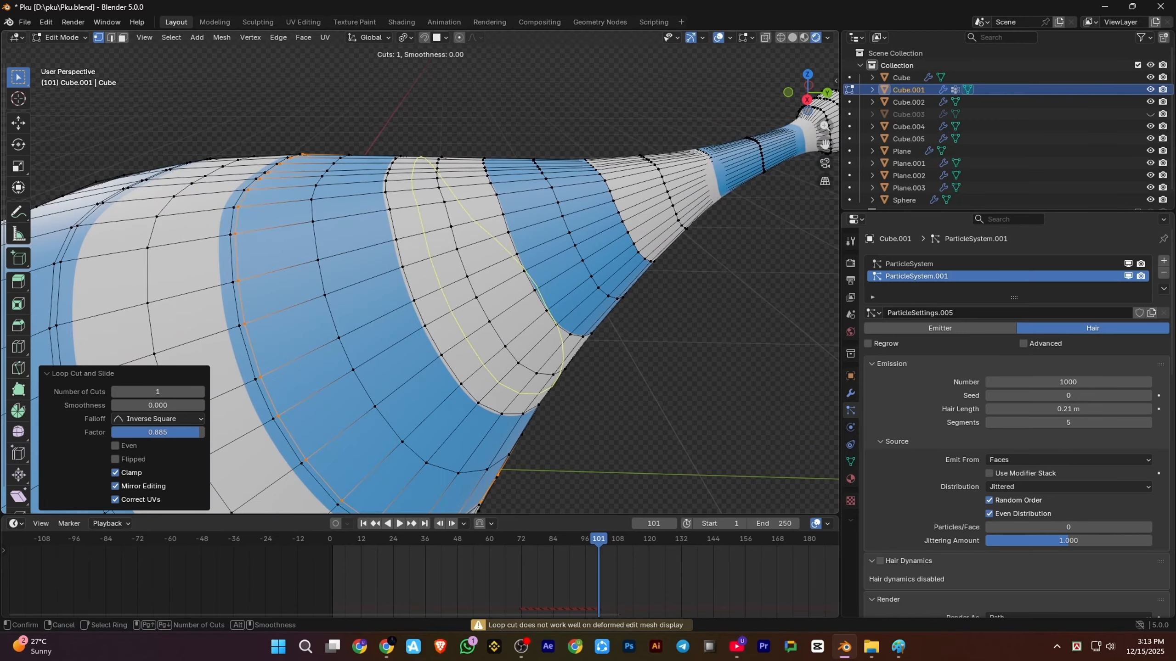
pyautogui.click(632, 196)
pyautogui.click(606, 201)
# Add an edge loop near the far border of the narrow blue band at the hat's tip and return to Object Mode
pyautogui.keyDown('shift'); pyautogui.moveTo(671, 199); pyautogui.dragTo(530, 283, button='middle'); pyautogui.keyUp('shift')
pyautogui.scroll(1, 560, 254)
pyautogui.click(588, 258)
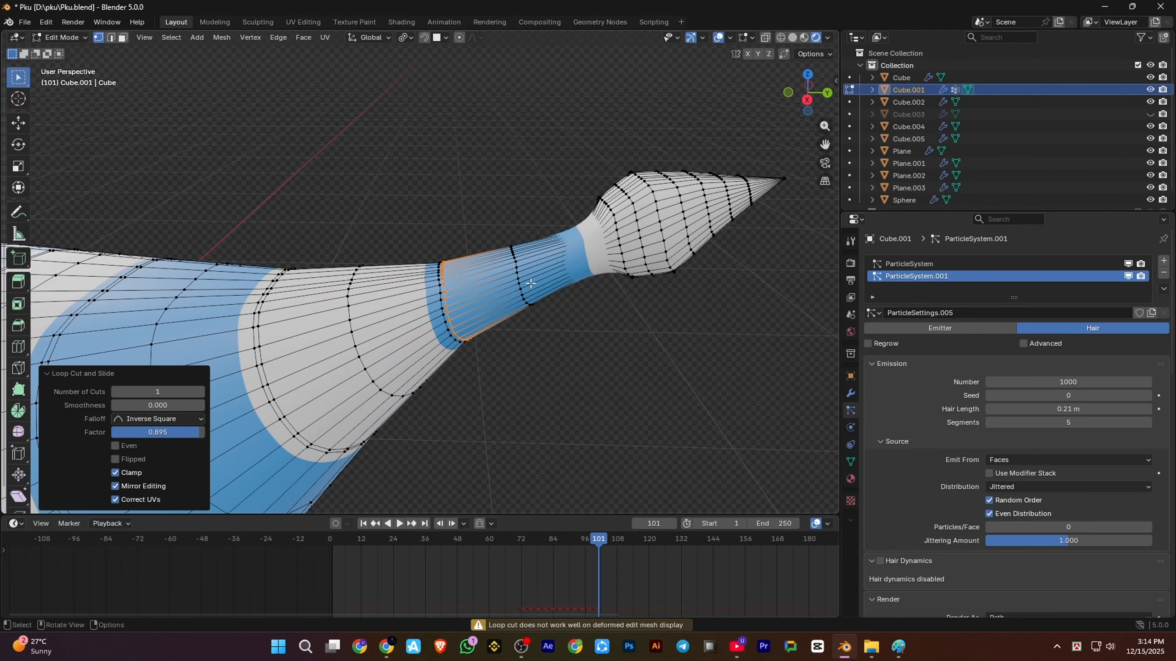
pyautogui.click(591, 270)
pyautogui.scroll(-3, 592, 270)
pyautogui.moveTo(370, 319); pyautogui.dragTo(412, 320, button='middle')
pyautogui.keyDown('shift'); pyautogui.moveTo(412, 320); pyautogui.dragTo(526, 237, button='middle'); pyautogui.keyUp('shift')
pyautogui.scroll(-2, 525, 237)
pyautogui.keyDown('shift'); pyautogui.moveTo(296, 342); pyautogui.dragTo(402, 207, button='middle'); pyautogui.keyUp('shift')
pyautogui.press('Tab')
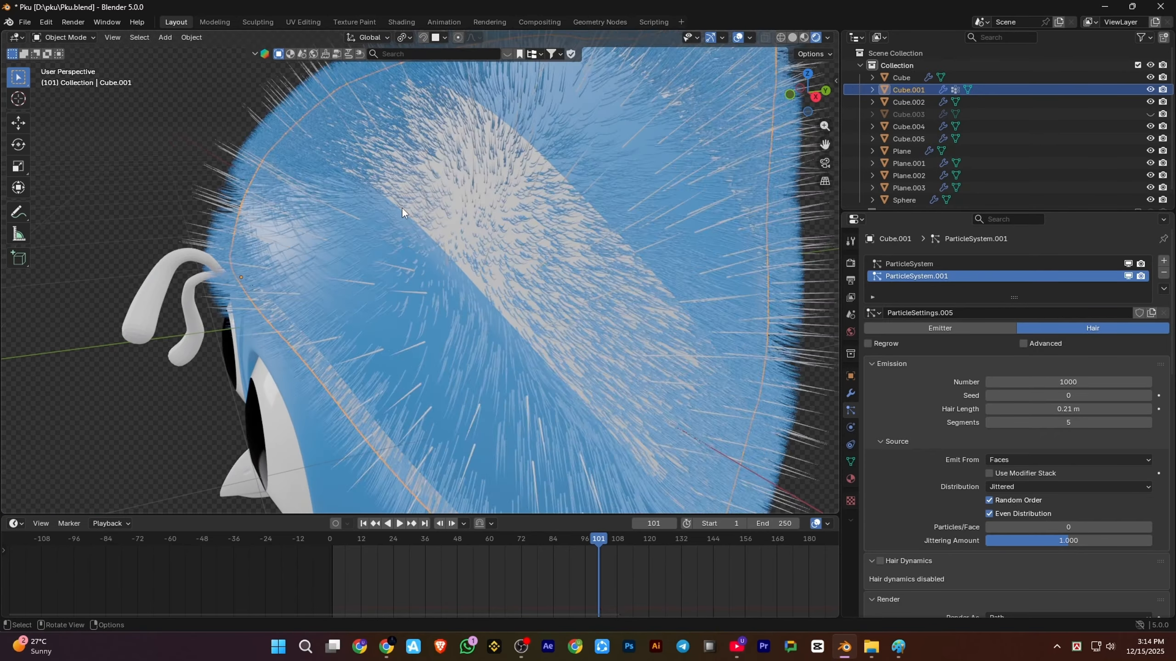
# Remove the second particle system from the hat
pyautogui.scroll(-2, 403, 208)
pyautogui.moveTo(546, 322); pyautogui.dragTo(566, 312, button='middle')
pyautogui.scroll(2, 565, 312)
pyautogui.click(1163, 273)
# Check the edge loops along the hat's stripe borders in Edit Mode, then return to Object Mode
pyautogui.scroll(-2, 595, 285)
pyautogui.press('Tab')
pyautogui.scroll(2, 485, 296)
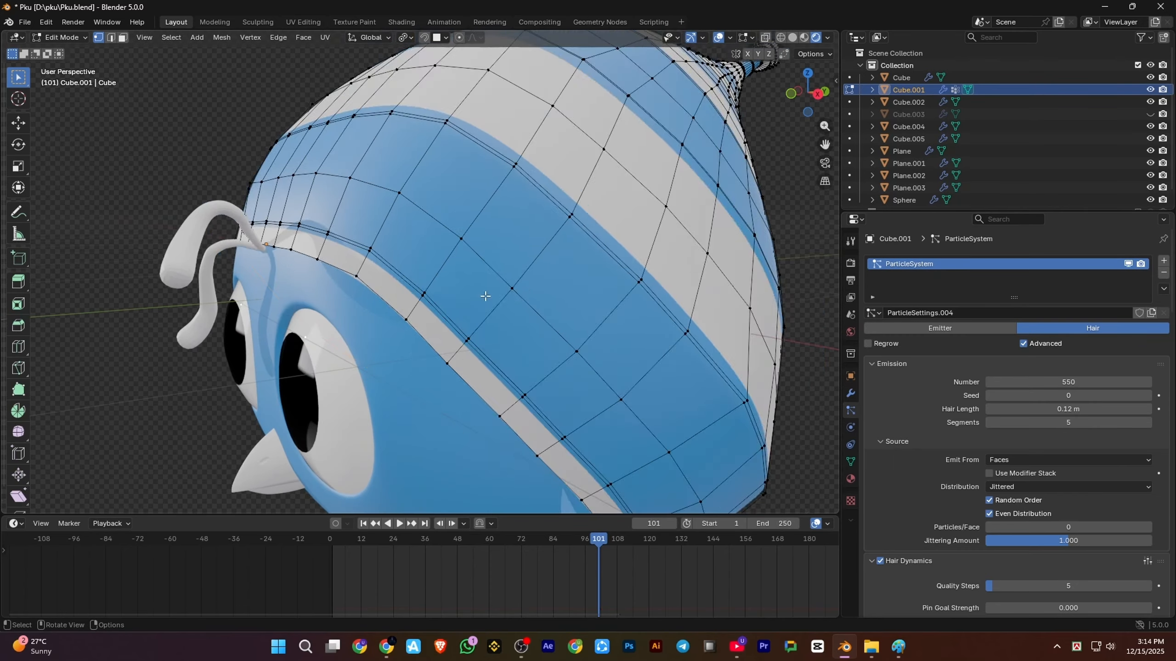
pyautogui.scroll(2, 485, 297)
pyautogui.keyDown('shift'); pyautogui.moveTo(537, 149); pyautogui.dragTo(463, 221, button='middle'); pyautogui.keyUp('shift')
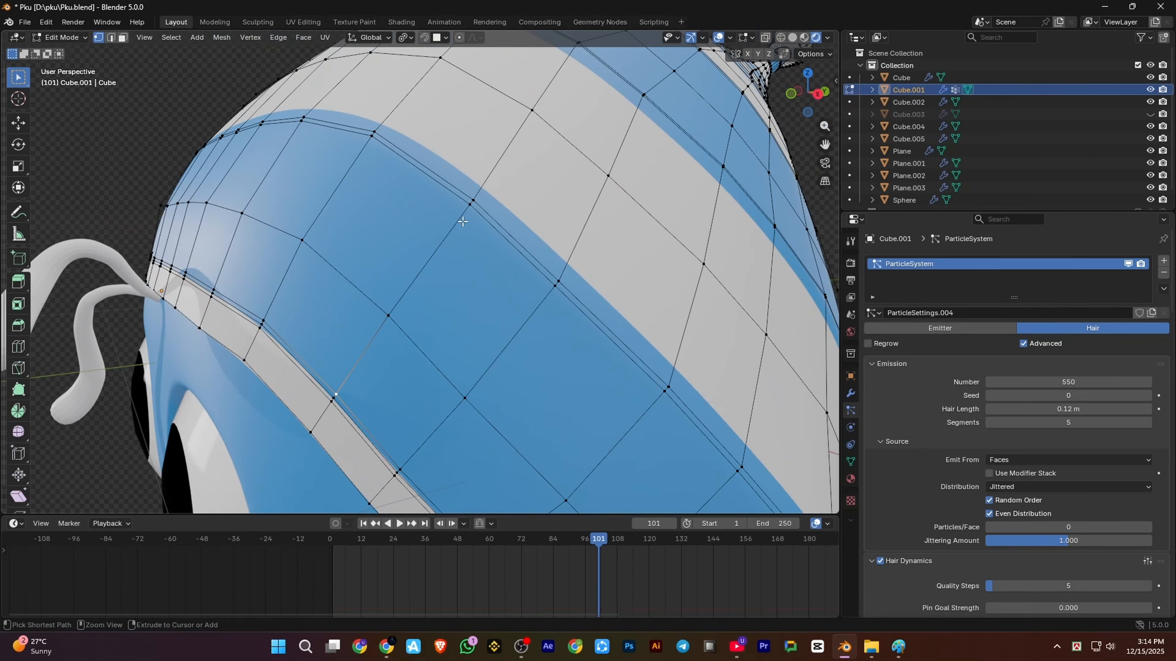
pyautogui.press('Tab')
pyautogui.scroll(-5, 815, 407)
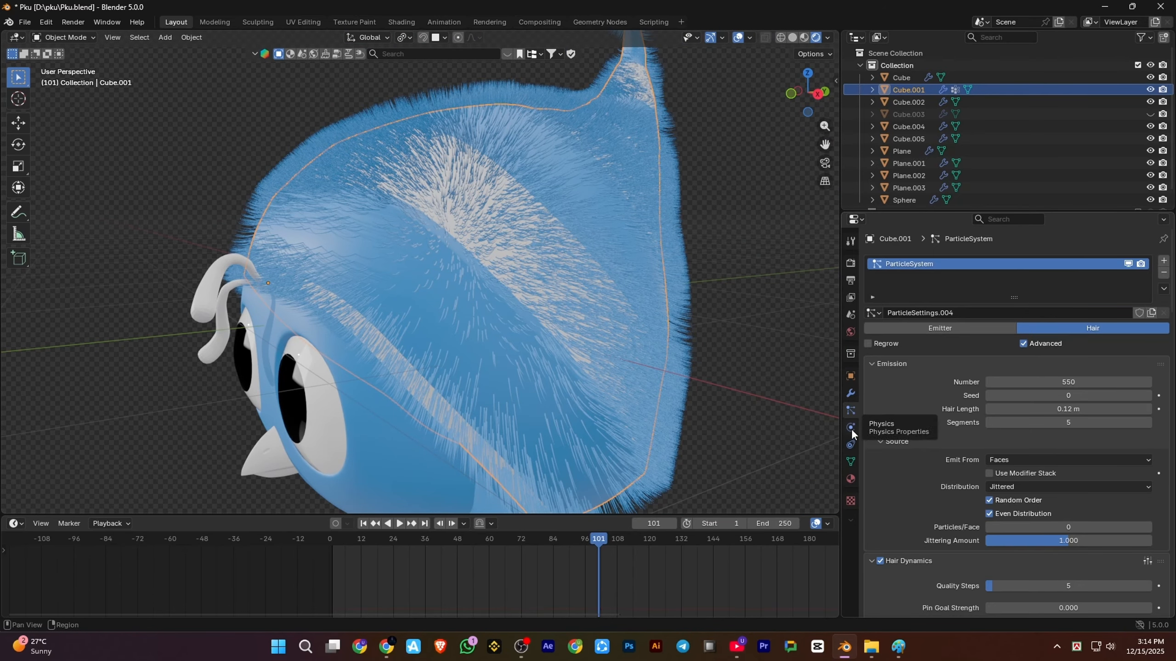
# Add a vertex group named WHITE FUR to the hat and enter Edit Mode
pyautogui.click(850, 461)
pyautogui.click(1159, 313)
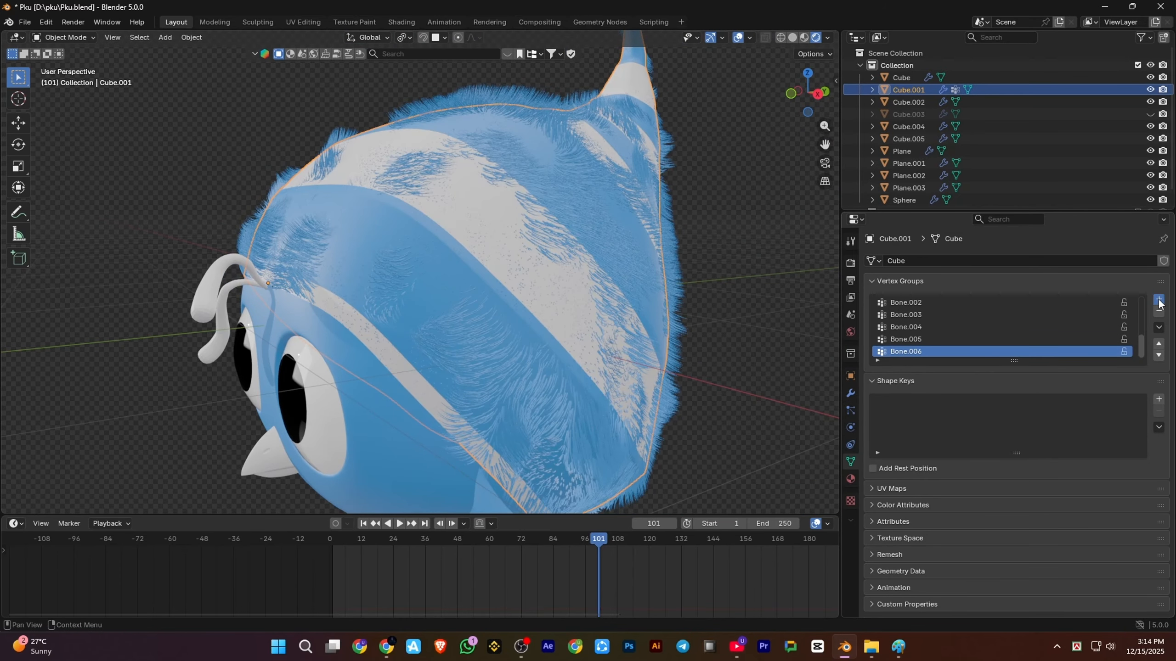
pyautogui.press('Return')
pyautogui.press('Tab')
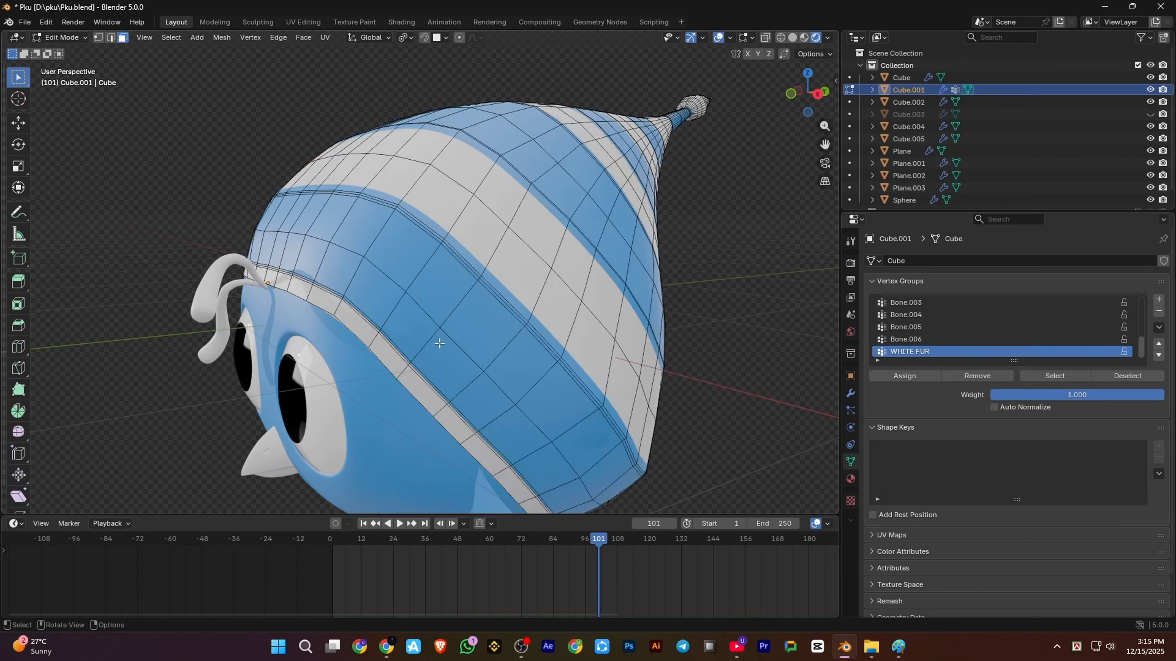
# Try to select the face loops of the hat's brim stripe and the wide white stripe above it
pyautogui.scroll(3, 387, 236)
pyautogui.scroll(3, 386, 236)
pyautogui.keyDown('alt'); pyautogui.click(387, 236); pyautogui.keyUp('alt')
pyautogui.scroll(2, 386, 236)
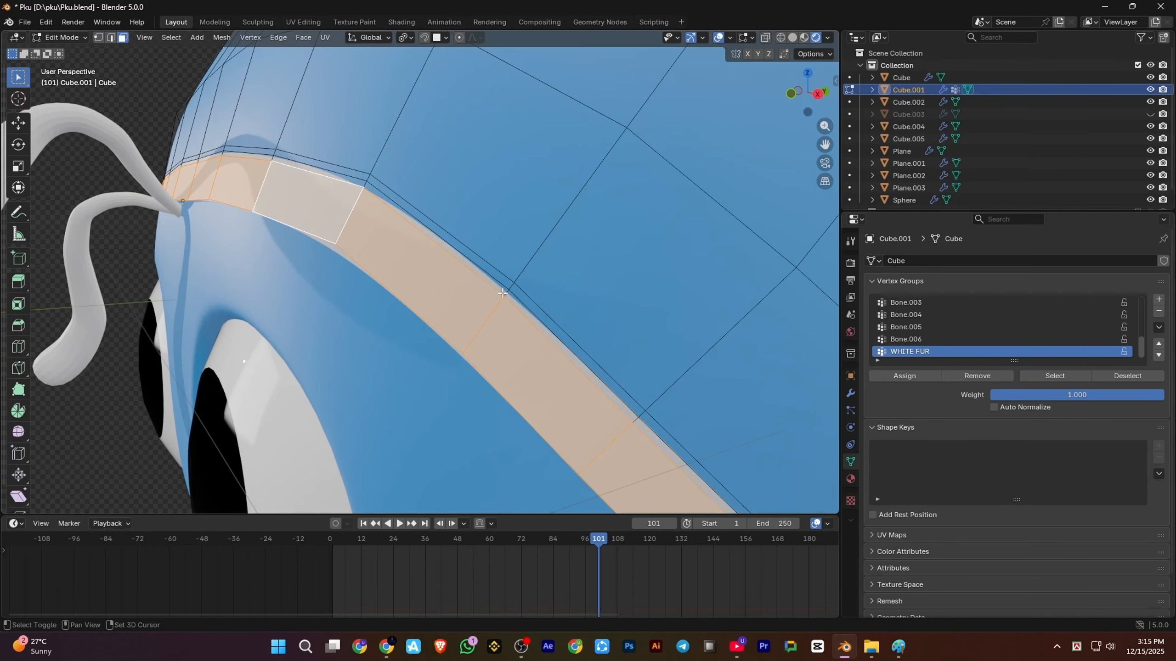
pyautogui.scroll(-4, 505, 292)
pyautogui.moveTo(422, 246); pyautogui.dragTo(404, 252, button='middle')
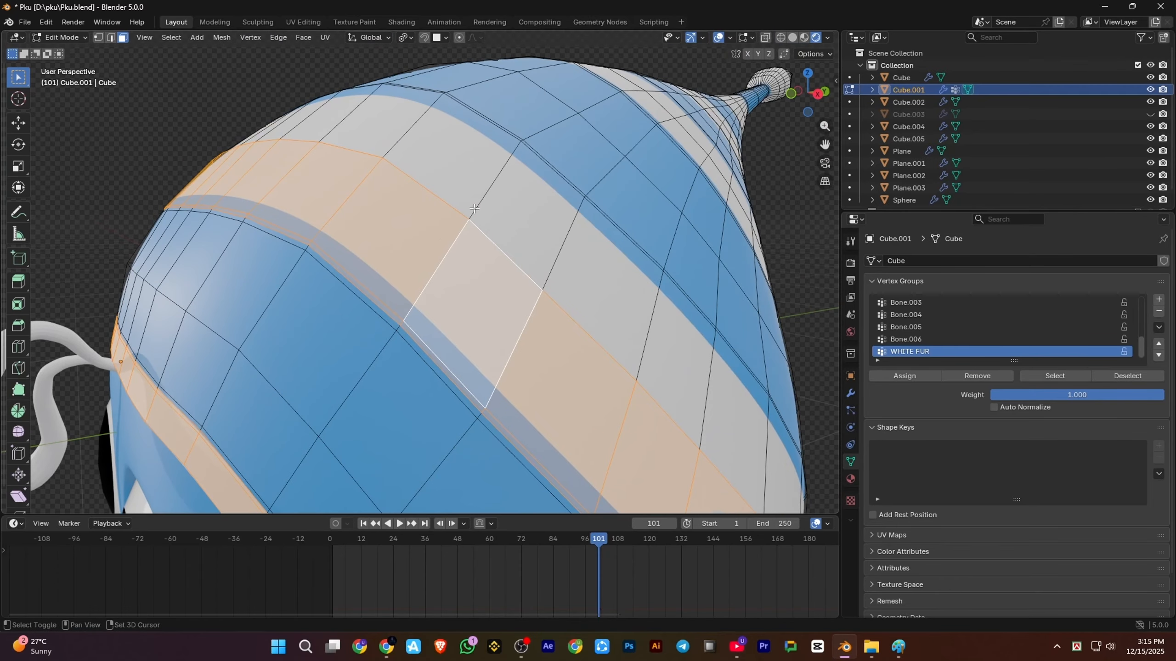
pyautogui.keyDown('alt'); pyautogui.keyDown('shift'); pyautogui.click(456, 218); pyautogui.keyUp('shift'); pyautogui.keyUp('alt')
pyautogui.scroll(4, 444, 259)
pyautogui.keyDown('alt'); pyautogui.keyDown('shift'); pyautogui.click(444, 260); pyautogui.keyUp('shift'); pyautogui.keyUp('alt')
pyautogui.scroll(-6, 445, 260)
pyautogui.scroll(1, 430, 282)
# Add an edge loop close to the upper border of the wide white stripe
pyautogui.hotkey('ctrl', 'r')
pyautogui.click(417, 308)
pyautogui.click(465, 295)
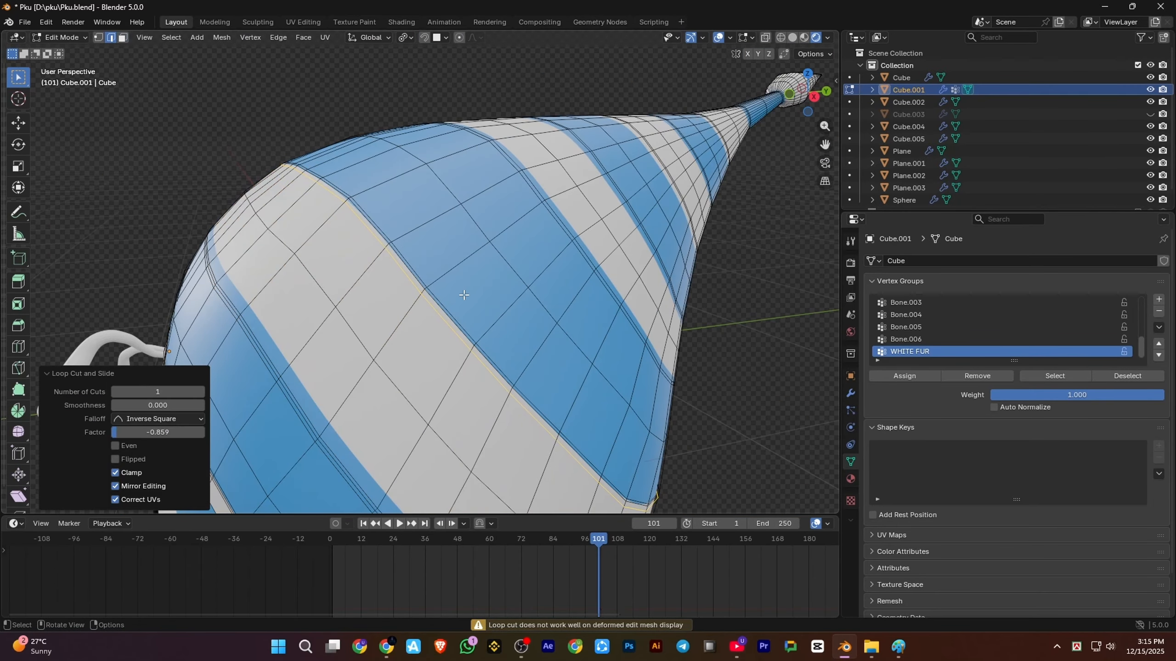
pyautogui.keyDown('shift'); pyautogui.moveTo(465, 296); pyautogui.dragTo(551, 175, button='middle'); pyautogui.keyUp('shift')
# Select the face loops of the white brim and the wide white stripe and assign them to the WHITE FUR vertex group
pyautogui.click(124, 39)
pyautogui.scroll(3, 245, 329)
pyautogui.keyDown('alt'); pyautogui.click(238, 338); pyautogui.keyUp('alt')
pyautogui.keyDown('alt'); pyautogui.keyDown('shift'); pyautogui.click(241, 337); pyautogui.keyUp('shift'); pyautogui.keyUp('alt')
pyautogui.keyDown('shift'); pyautogui.moveTo(240, 337); pyautogui.dragTo(204, 481, button='middle'); pyautogui.keyUp('shift')
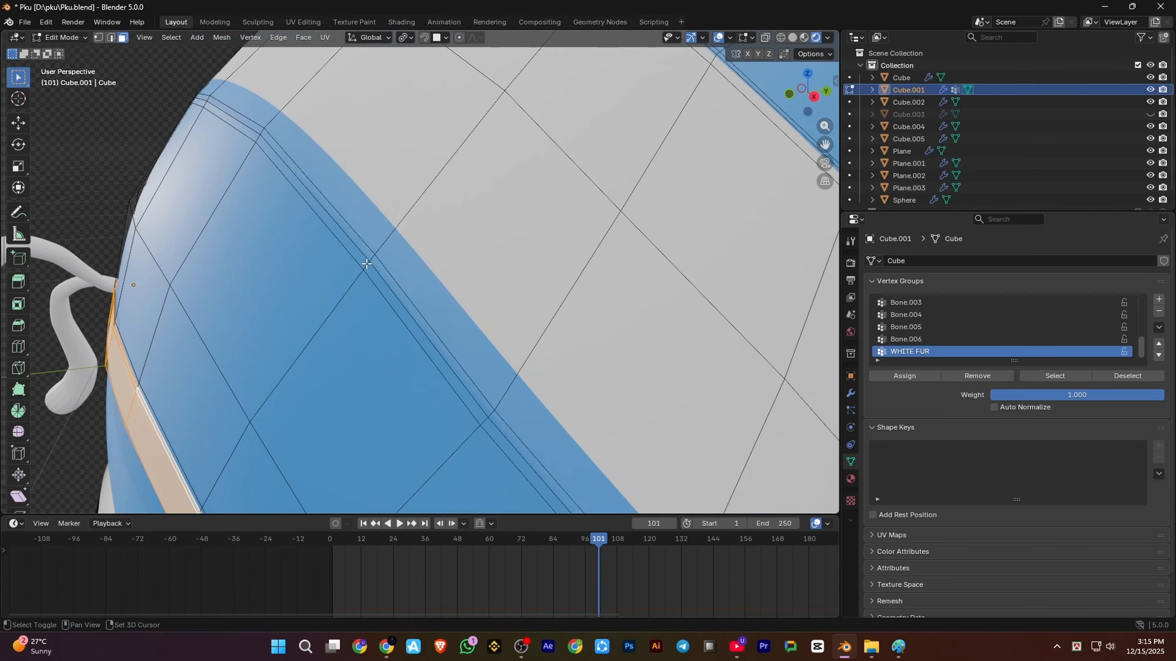
pyautogui.keyDown('alt'); pyautogui.keyDown('shift'); pyautogui.click(379, 287); pyautogui.keyUp('shift'); pyautogui.keyUp('alt')
pyautogui.keyDown('shift'); pyautogui.moveTo(379, 287); pyautogui.dragTo(278, 362, button='middle'); pyautogui.keyUp('shift')
pyautogui.keyDown('alt'); pyautogui.keyDown('shift'); pyautogui.click(278, 366); pyautogui.keyUp('shift'); pyautogui.keyUp('alt')
pyautogui.keyDown('shift'); pyautogui.moveTo(320, 296); pyautogui.dragTo(301, 313, button='middle'); pyautogui.keyUp('shift')
pyautogui.keyDown('alt'); pyautogui.keyDown('shift'); pyautogui.click(382, 218); pyautogui.keyUp('shift'); pyautogui.keyUp('alt')
pyautogui.keyDown('alt'); pyautogui.keyDown('shift'); pyautogui.click(446, 143); pyautogui.keyUp('shift'); pyautogui.keyUp('alt')
pyautogui.click(931, 374)
pyautogui.scroll(-8, 741, 361)
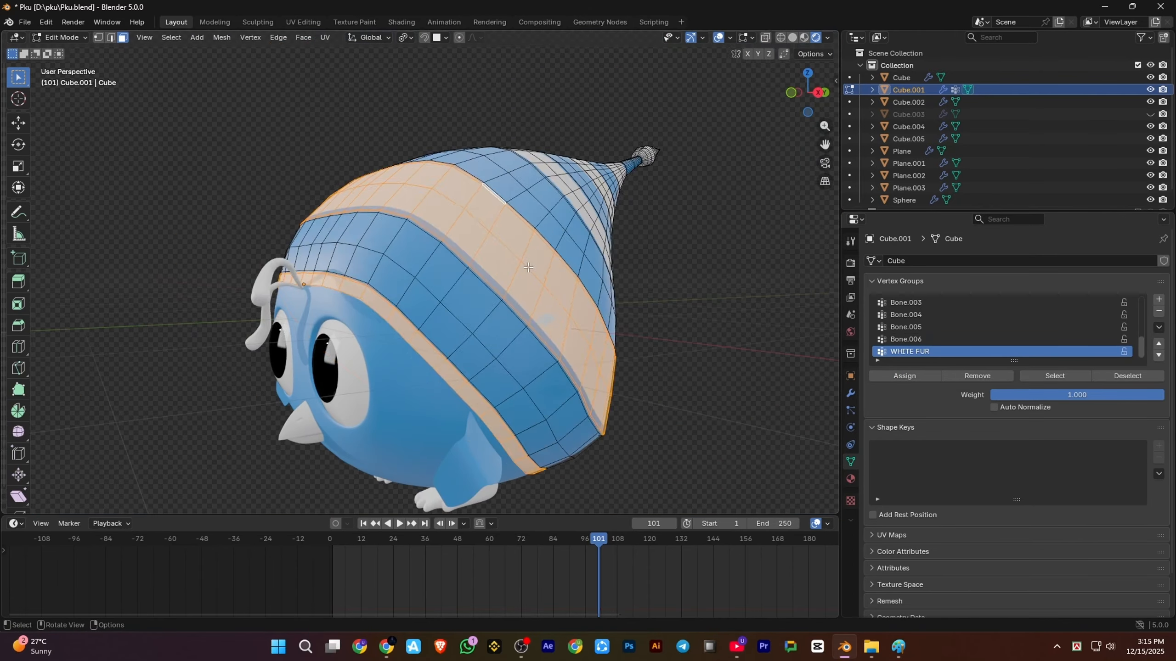
# Return to Object Mode and set the particle system's density vertex group to WHITE FUR
pyautogui.press('Tab')
pyautogui.moveTo(731, 380); pyautogui.dragTo(761, 365, button='middle')
pyautogui.scroll(3, 760, 365)
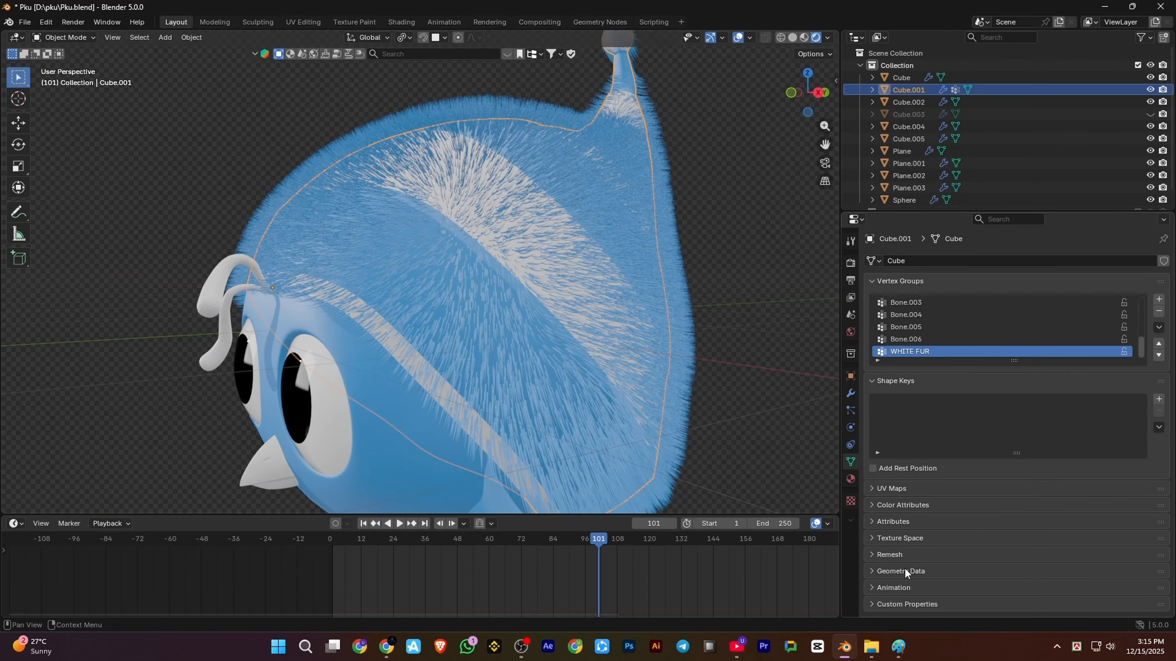
pyautogui.click(850, 410)
pyautogui.scroll(-15, 1044, 431)
pyautogui.click(1040, 491)
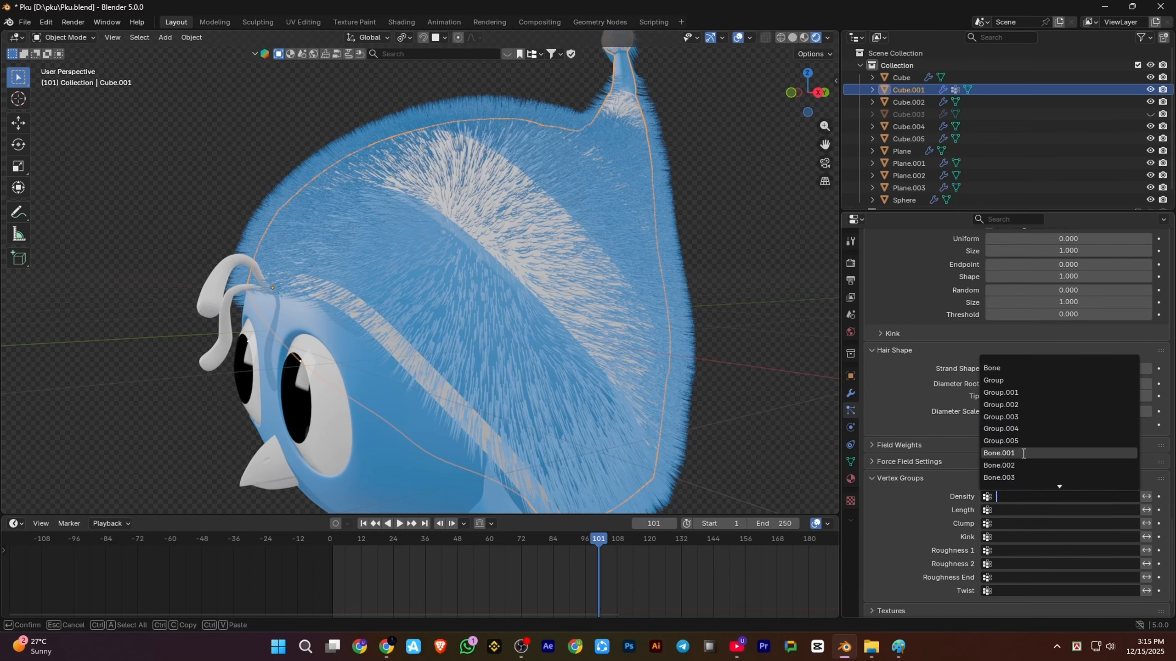
pyautogui.scroll(-5, 1009, 479)
pyautogui.click(1005, 478)
# Play the hair simulation from the start and examine the fur on the white stripes
pyautogui.click(328, 541)
pyautogui.press('space')
pyautogui.press('space')
pyautogui.moveTo(562, 334); pyautogui.dragTo(511, 299, button='middle')
# Set the hair's render material to WHITE FUR and save the file
pyautogui.scroll(15, 1055, 459)
pyautogui.click(1029, 436)
pyautogui.click(1021, 451)
pyautogui.hotkey('ctrl', 's')
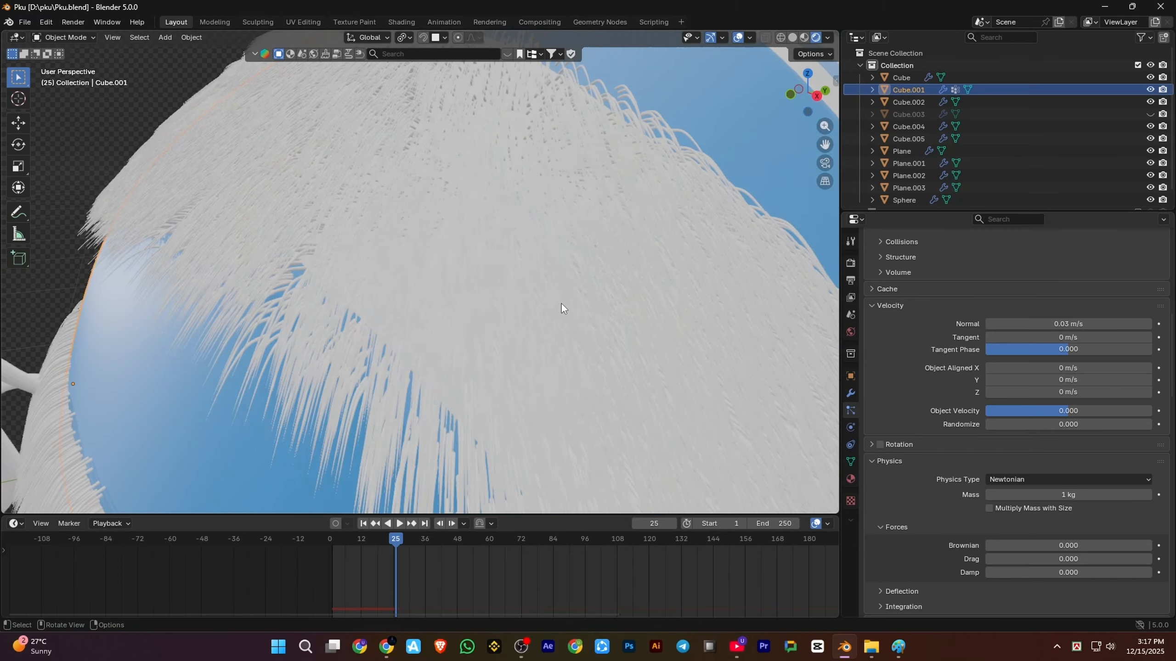
pyautogui.scroll(-5, 562, 303)
pyautogui.moveTo(562, 303); pyautogui.dragTo(512, 286, button='middle')
# Add a second particle system to the hat and assign the inverted face selection to a new vertex group named BLUE FUR
pyautogui.scroll(14, 1010, 313)
pyautogui.press('Tab')
pyautogui.scroll(2, 546, 259)
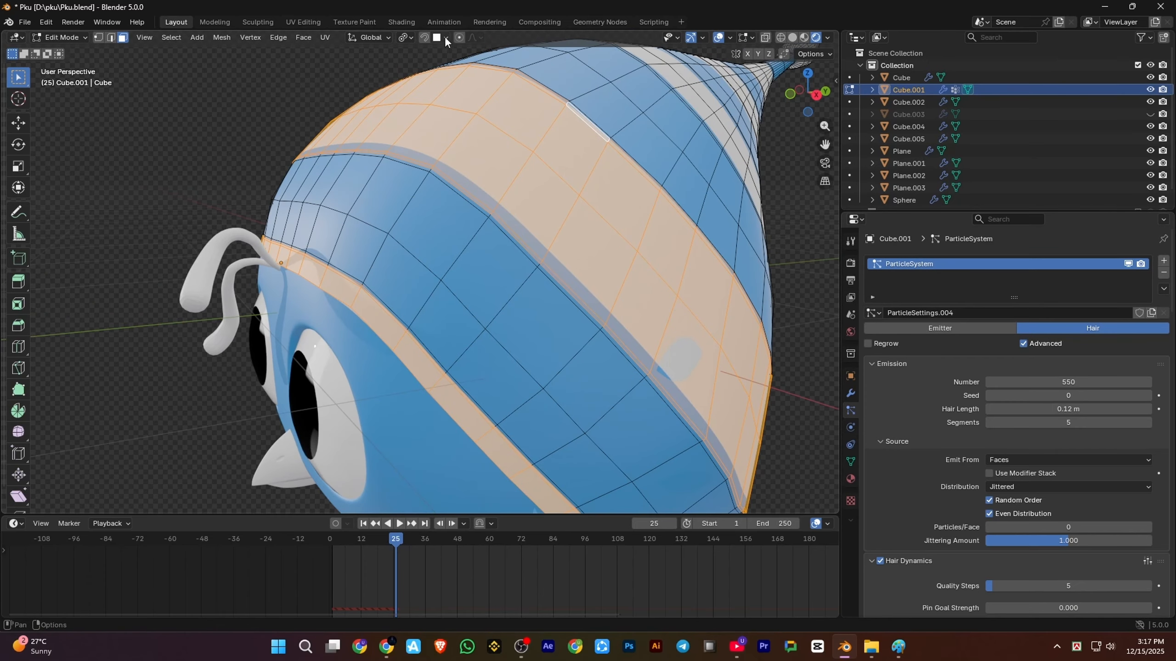
pyautogui.hotkey('ctrl', 'i')
pyautogui.click(1163, 264)
pyautogui.click(850, 461)
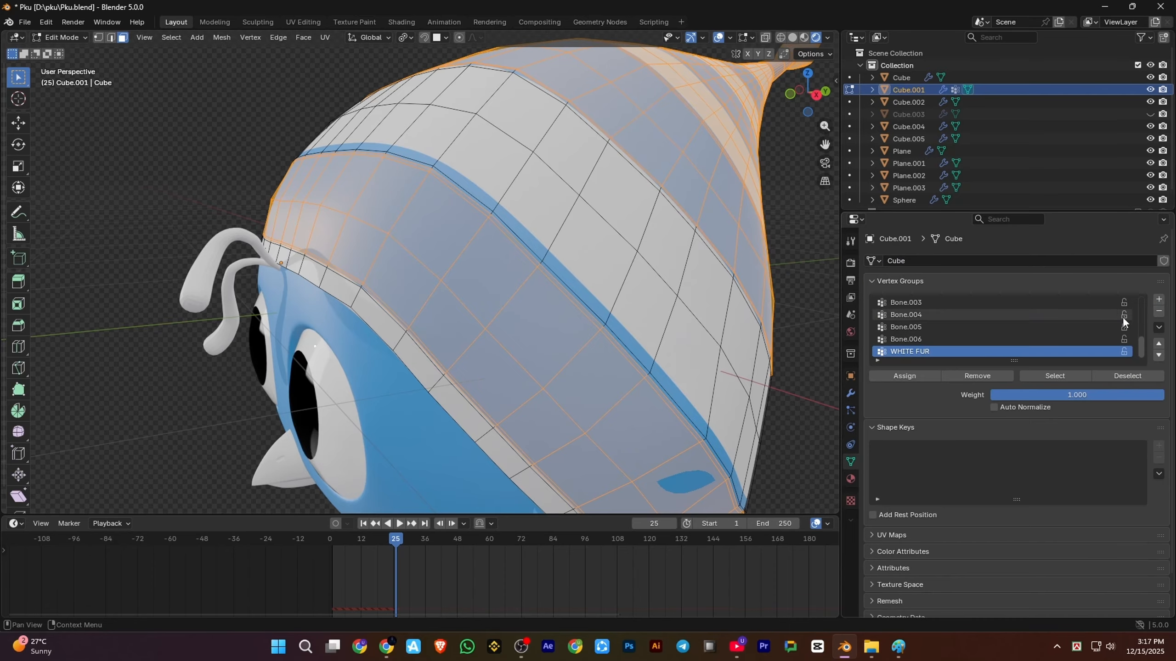
pyautogui.click(885, 377)
pyautogui.press('Tab')
# Change the second particle system to type Hair and set its density vertex group to BLUE FUR
pyautogui.click(850, 410)
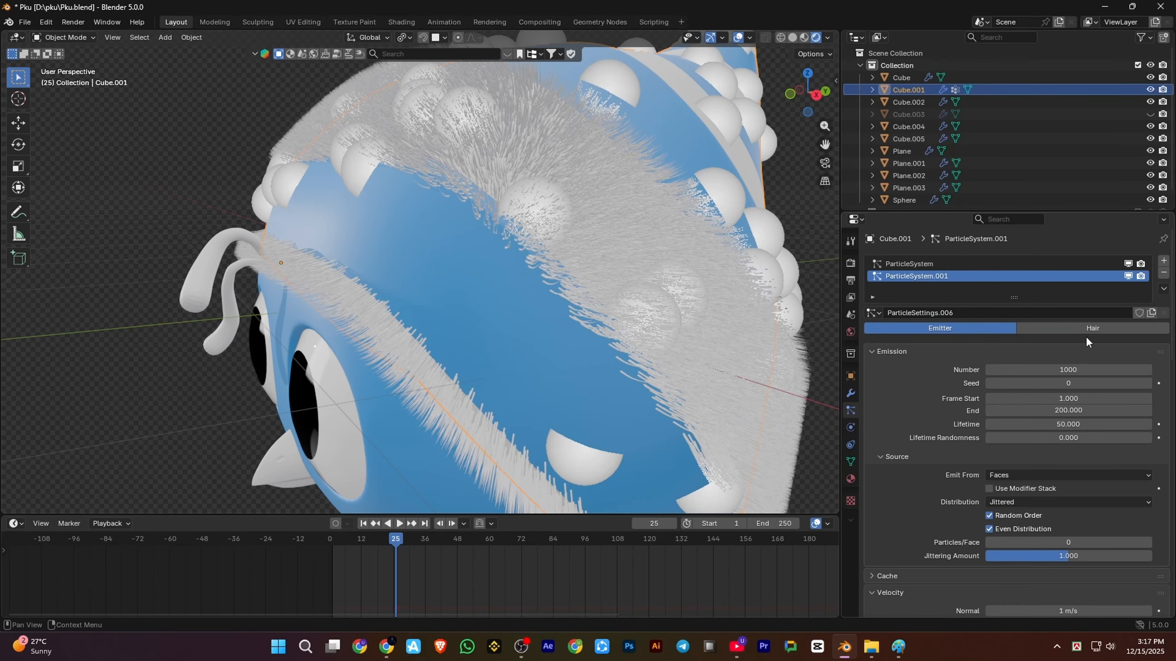
pyautogui.click(1089, 329)
pyautogui.scroll(-15, 1064, 393)
pyautogui.click(1028, 462)
pyautogui.click(1000, 593)
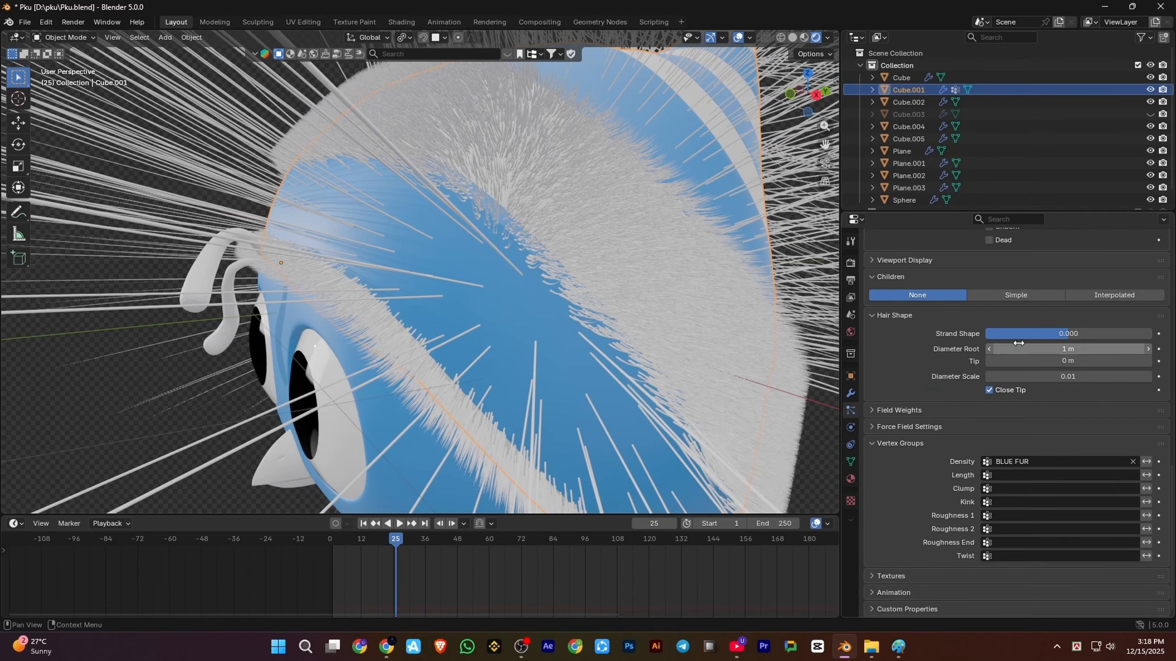
# Set the second system's hair length to 0.11 m and give it interpolated children with a display amount of 100
pyautogui.scroll(15, 1042, 463)
pyautogui.moveTo(1068, 408); pyautogui.dragTo(1060, 409)
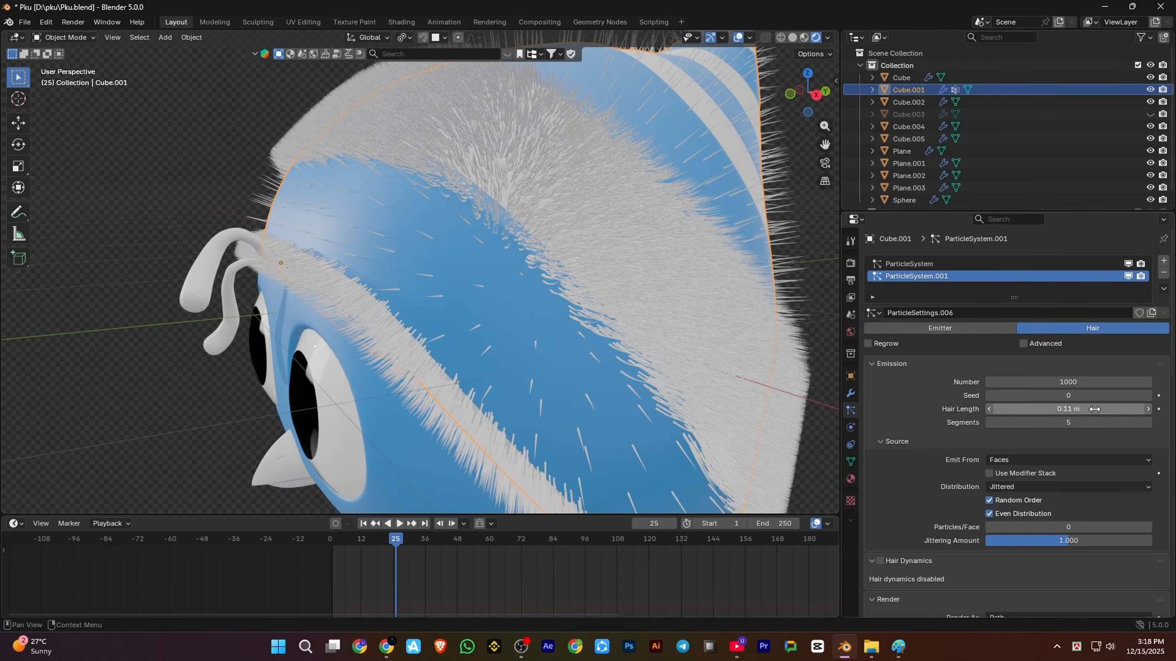
pyautogui.scroll(-15, 1065, 417)
pyautogui.click(1115, 331)
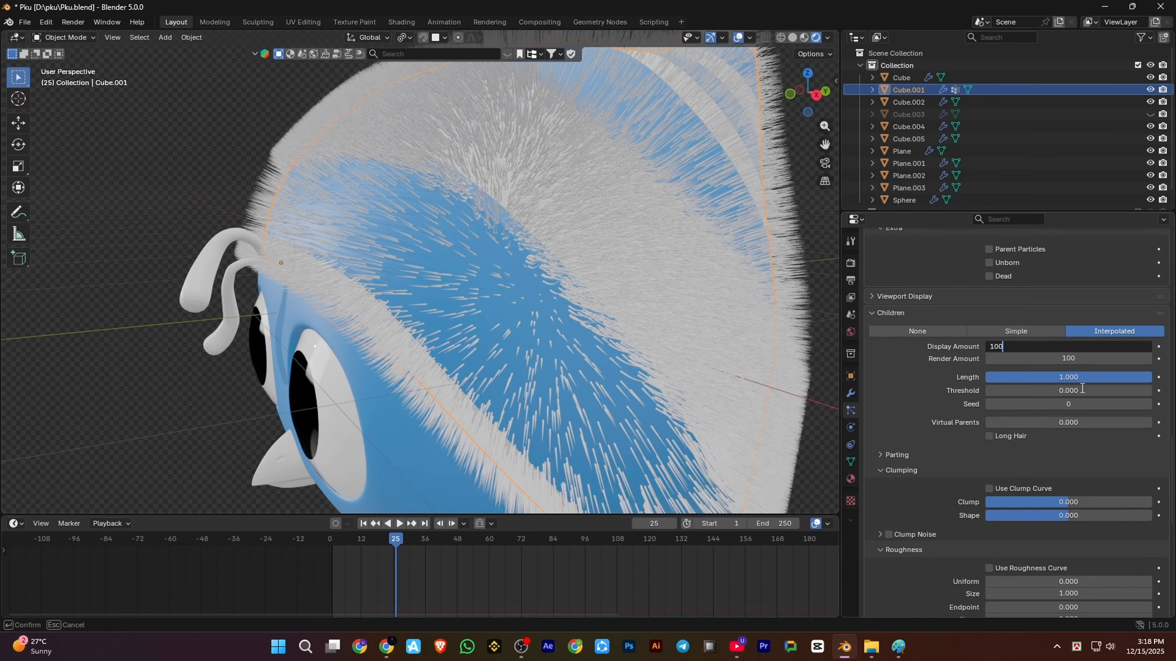
pyautogui.press('Return')
# Enable Hair Dynamics on the second particle system and play the simulation from the first frame
pyautogui.scroll(-4, 605, 321)
pyautogui.press('space')
pyautogui.press('space')
pyautogui.scroll(2, 1018, 370)
pyautogui.scroll(4, 624, 354)
pyautogui.scroll(18, 982, 361)
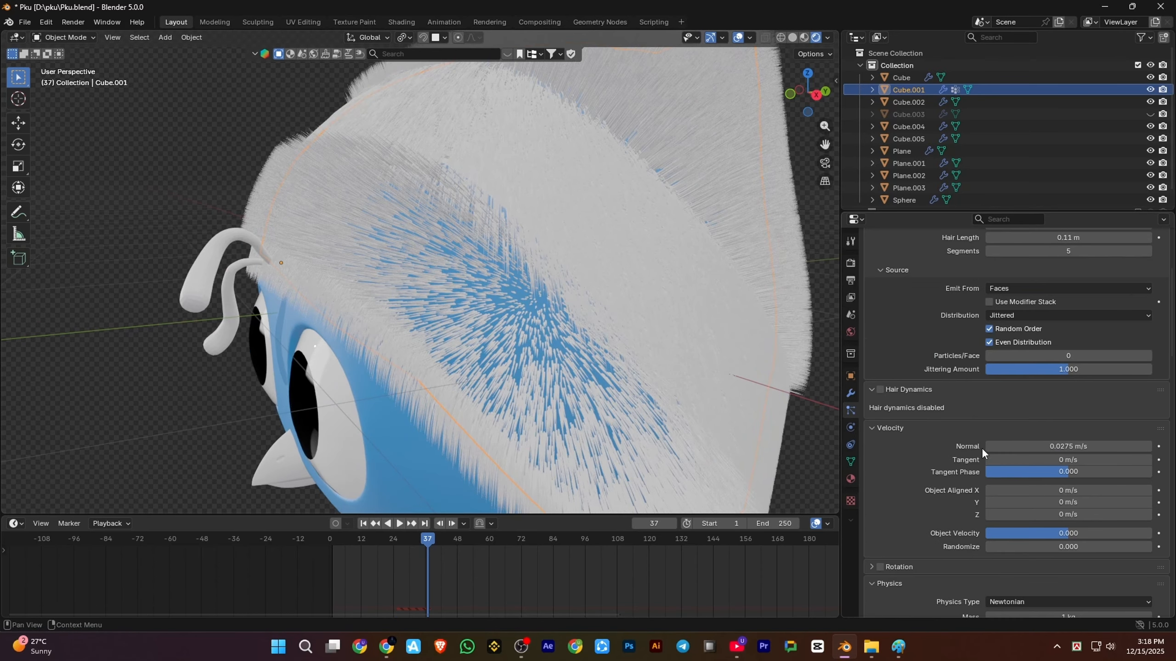
pyautogui.scroll(2, 981, 447)
pyautogui.click(880, 413)
pyautogui.hotkey('shift', 'Left')
pyautogui.press('space')
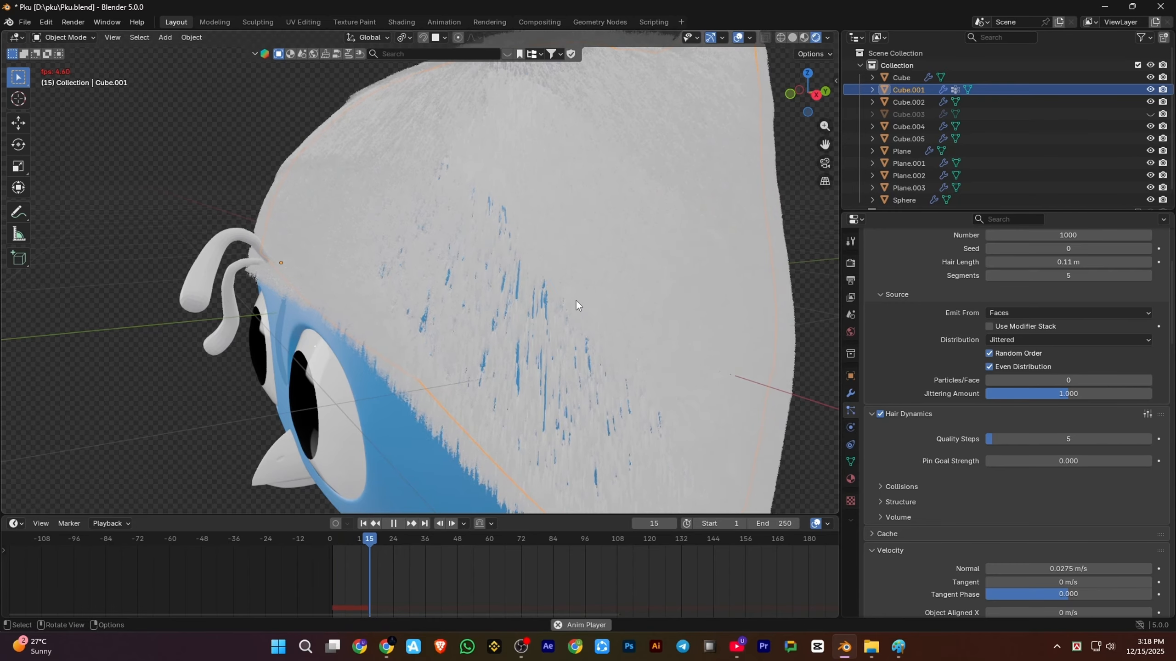
pyautogui.press('space')
# Set the second particle system's render material to BLUE FUR
pyautogui.scroll(-18, 1060, 467)
pyautogui.click(1053, 486)
pyautogui.click(1037, 513)
pyautogui.scroll(-4, 613, 299)
# Play the hair simulation further and examine the blue fur over the hat's upper stripes
pyautogui.moveTo(609, 295); pyautogui.dragTo(557, 326, button='middle')
pyautogui.press('space')
pyautogui.press('space')
pyautogui.scroll(4, 658, 295)
pyautogui.scroll(3, 541, 296)
pyautogui.scroll(2, 555, 284)
pyautogui.press('space')
pyautogui.press('space')
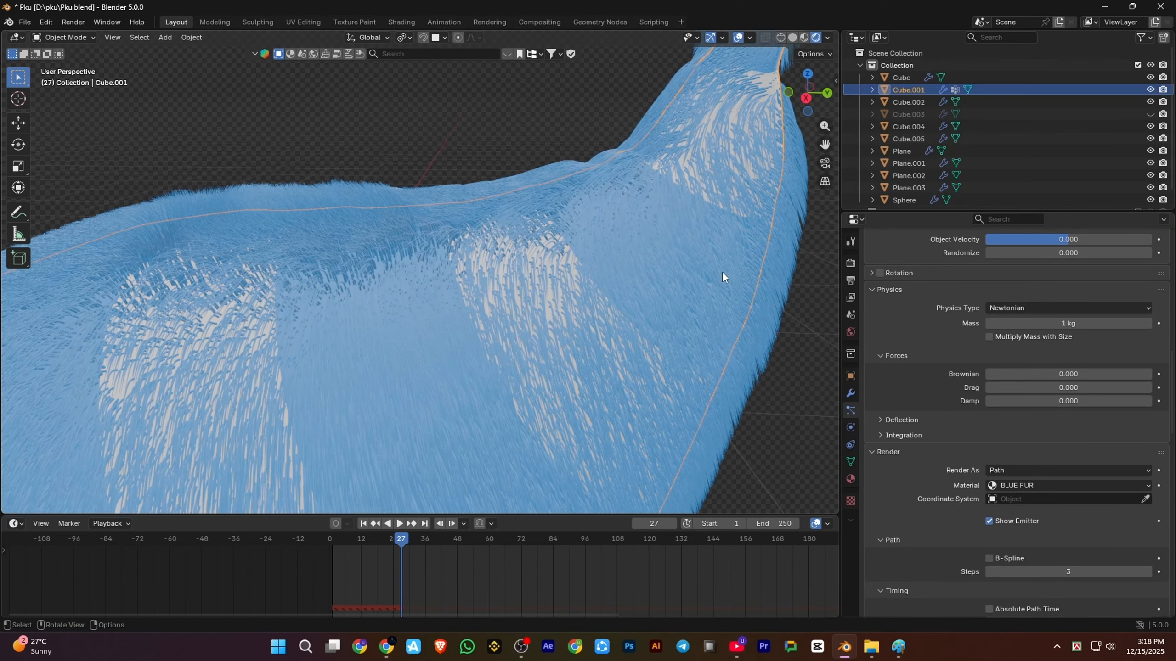
# Set the hair's render material to WHITE FUR
pyautogui.scroll(10, 979, 306)
pyautogui.scroll(-10, 1066, 468)
pyautogui.click(1047, 484)
pyautogui.click(1038, 500)
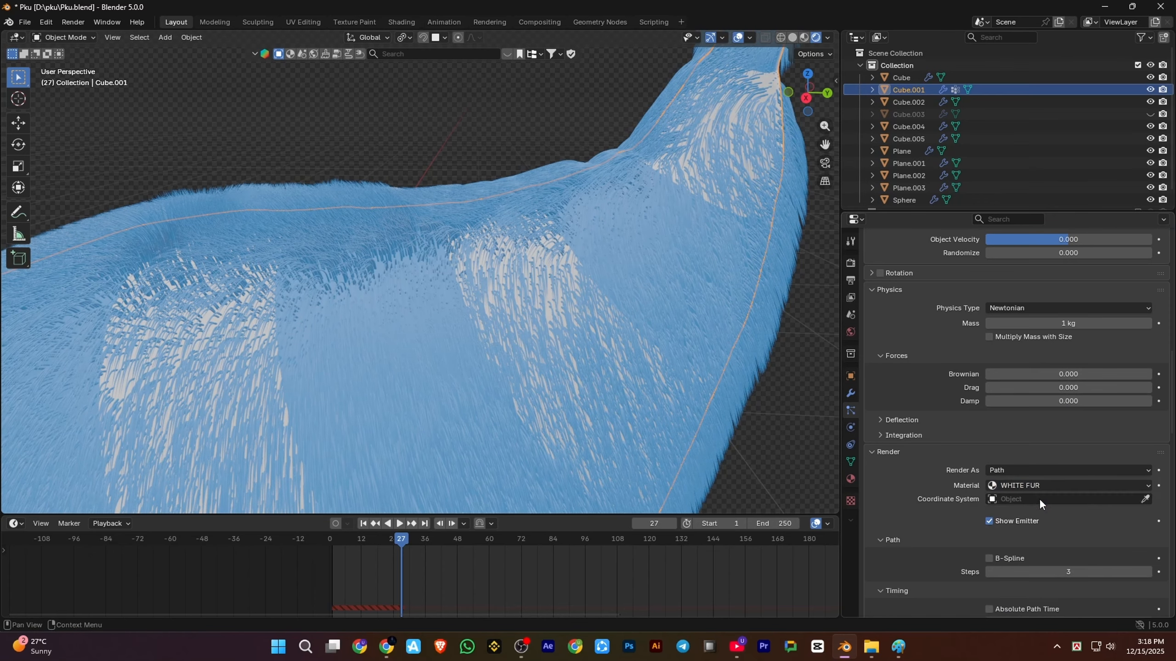
# Enter Edit Mode on the striped body and select a face in the white stripe
pyautogui.click(850, 479)
pyautogui.scroll(5, 977, 459)
pyautogui.scroll(-5, 483, 369)
pyautogui.moveTo(483, 369); pyautogui.dragTo(608, 289, button='middle')
pyautogui.scroll(3, 609, 288)
pyautogui.scroll(-2, 570, 297)
pyautogui.press('Tab')
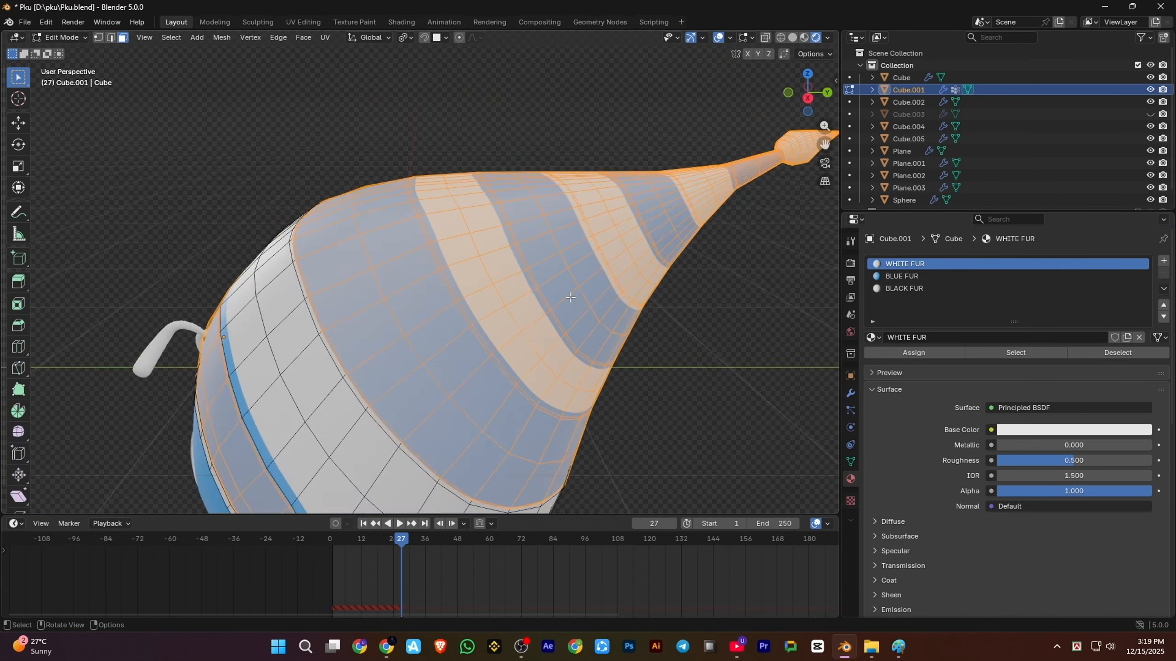
pyautogui.scroll(3, 570, 297)
pyautogui.click(445, 259)
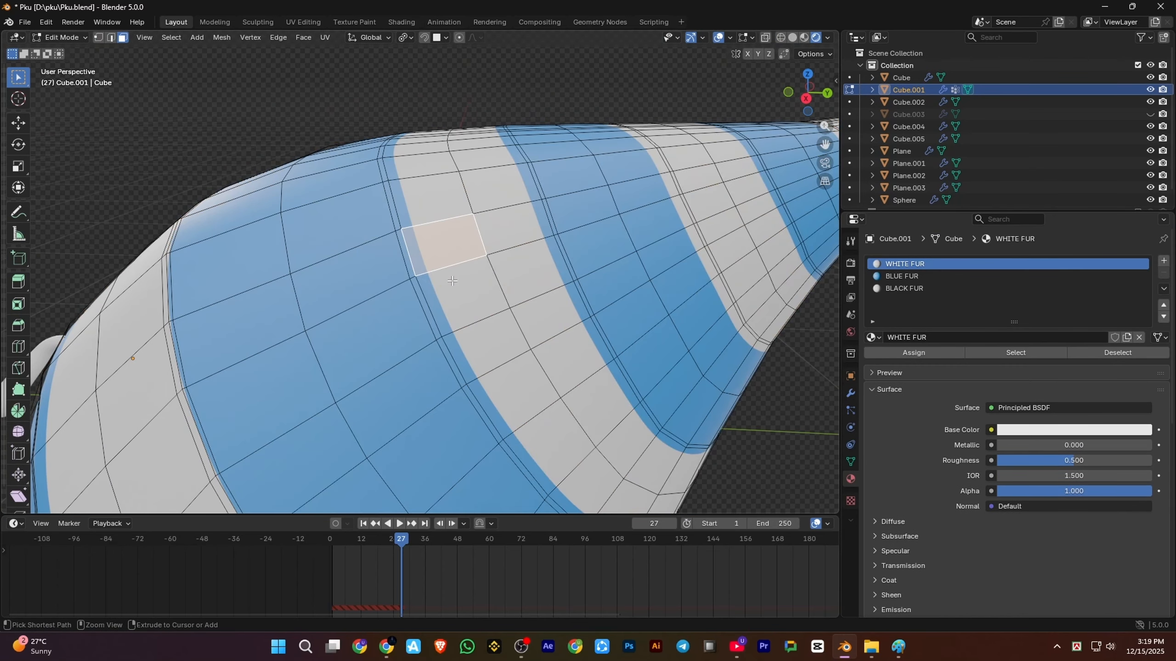
# Insert edge loops into the striped body mesh and slide them close to the borders of the white stripes
pyautogui.click(432, 331)
pyautogui.moveTo(432, 332); pyautogui.dragTo(597, 364, button='middle')
pyautogui.scroll(2, 640, 274)
pyautogui.click(683, 272)
pyautogui.press('g')
pyautogui.press('g')
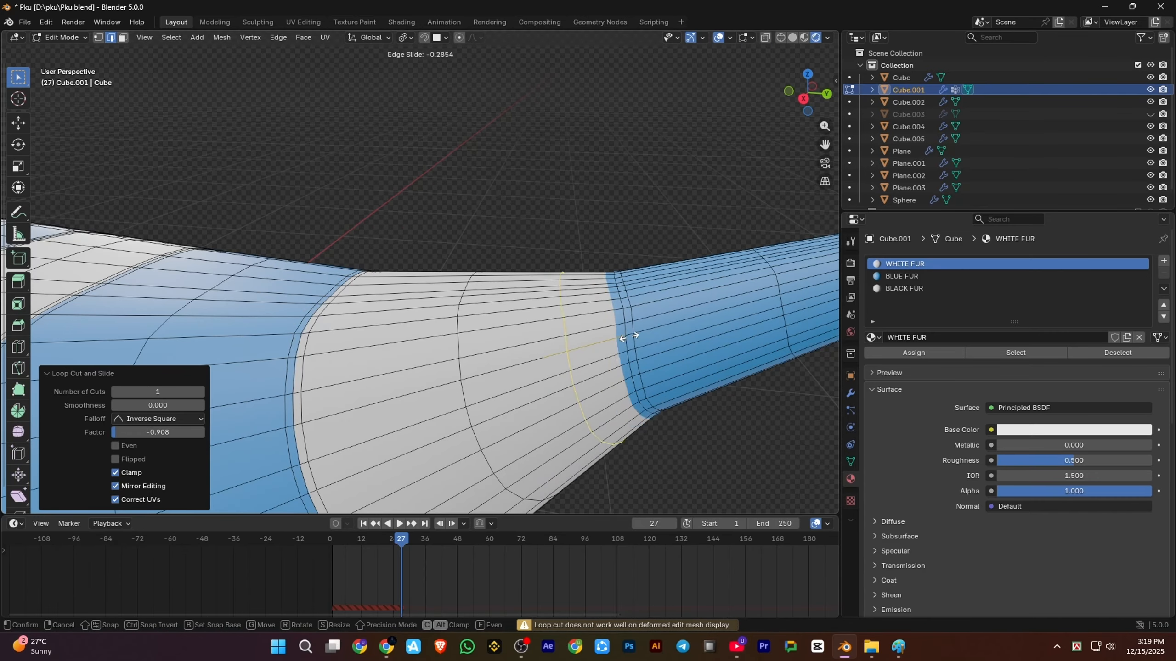
pyautogui.click(684, 330)
pyautogui.keyDown('shift'); pyautogui.moveTo(684, 330); pyautogui.dragTo(366, 435, button='middle'); pyautogui.keyUp('shift')
pyautogui.scroll(-2, 600, 376)
pyautogui.keyDown('shift'); pyautogui.moveTo(324, 371); pyautogui.dragTo(759, 260, button='middle'); pyautogui.keyUp('shift')
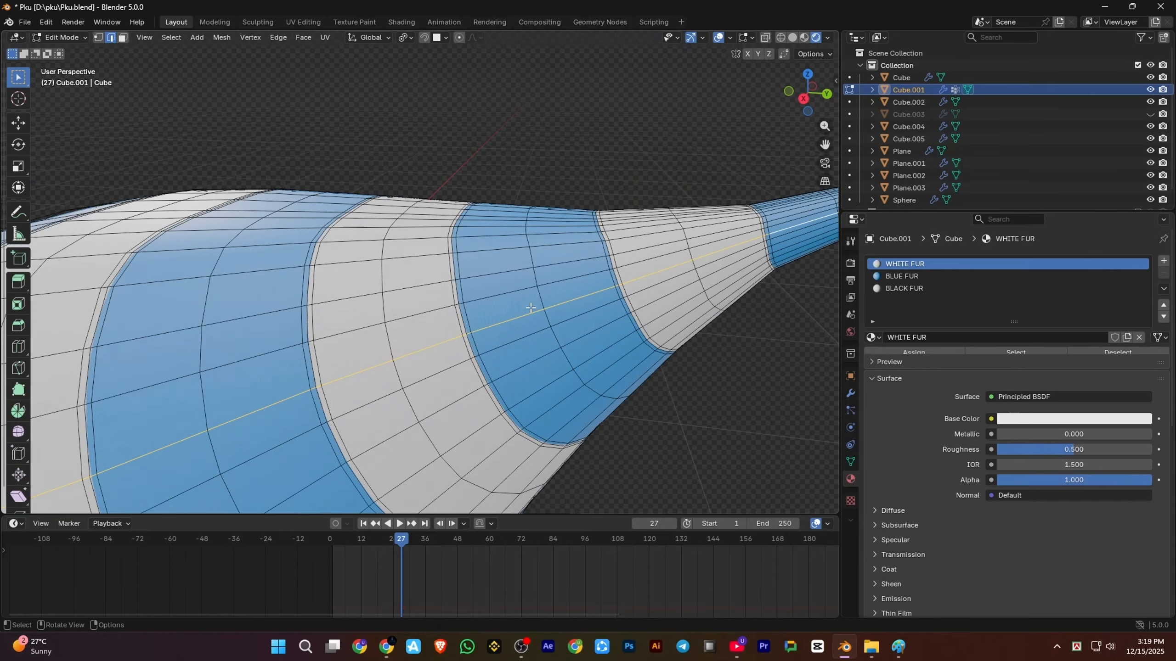
# Select the ring of faces along one side of the white stripe using face selection mode
pyautogui.click(121, 40)
pyautogui.hotkey('ctrl', 's')
pyautogui.keyDown('shift'); pyautogui.moveTo(287, 306); pyautogui.dragTo(425, 276, button='middle'); pyautogui.keyUp('shift')
pyautogui.scroll(2, 605, 237)
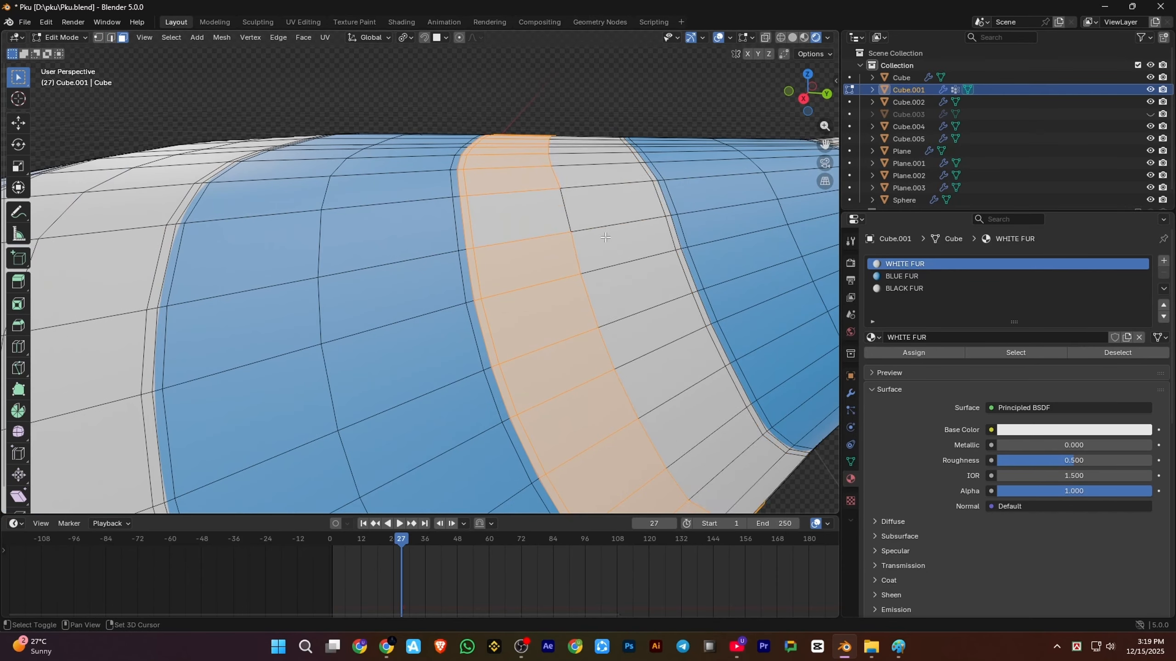
pyautogui.press('Tab')
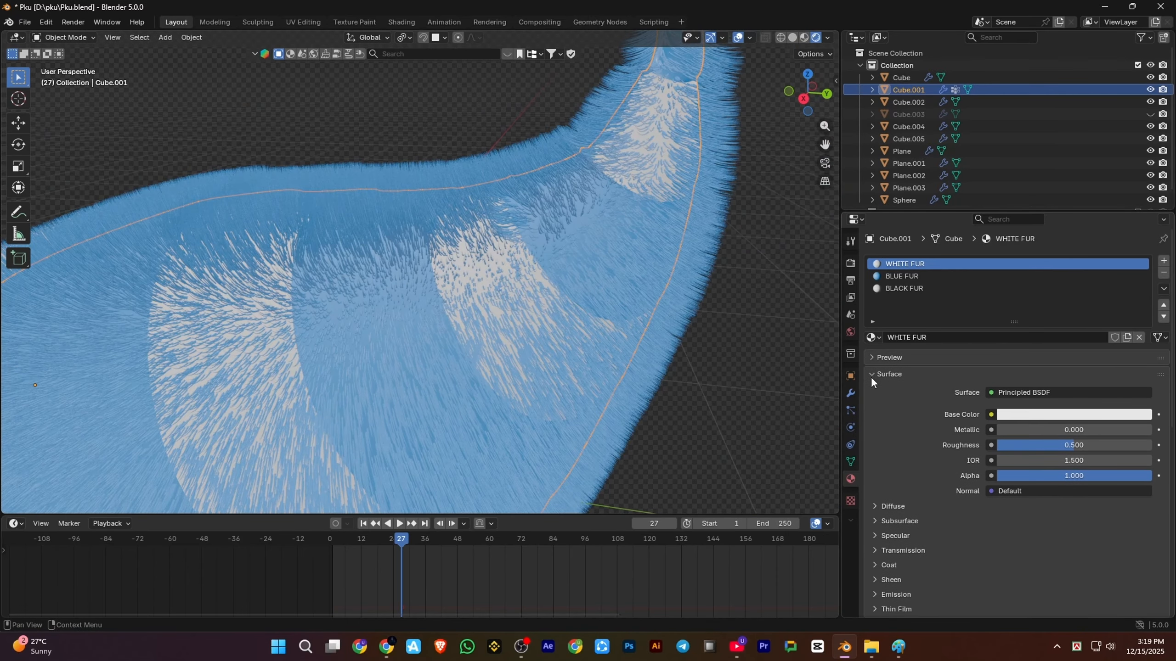
# Assign the selected faces of the body to the BLUE FUR vertex group
pyautogui.click(850, 462)
pyautogui.press('Tab')
pyautogui.scroll(-3, 651, 380)
pyautogui.click(894, 378)
pyautogui.press('Tab')
pyautogui.press('Tab')
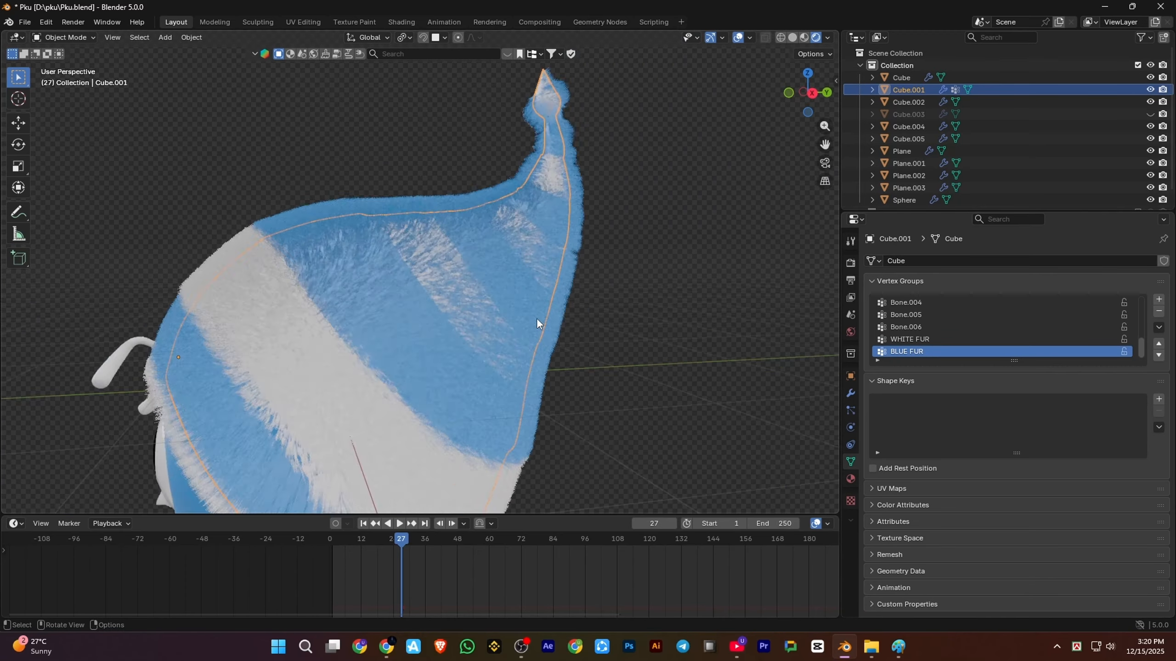
# Assign the faces of the white stripes on the body to the WHITE FUR vertex group with weight 1.000
pyautogui.moveTo(536, 319); pyautogui.dragTo(647, 334, button='middle')
pyautogui.click(909, 339)
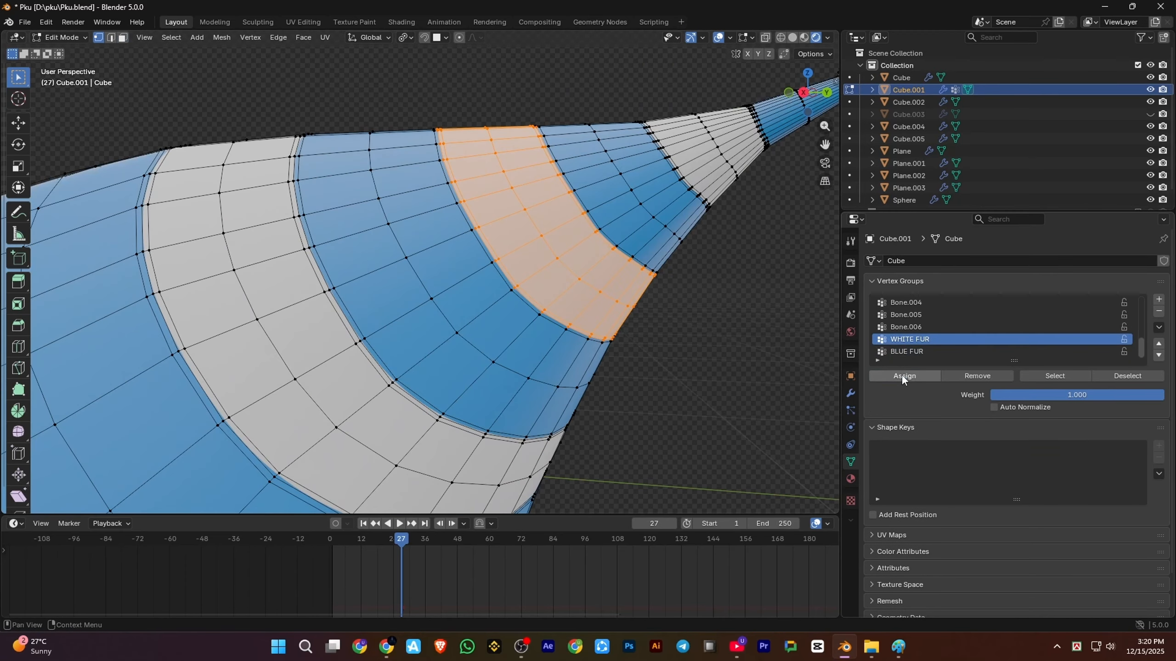
pyautogui.click(903, 376)
pyautogui.press('Tab')
pyautogui.press('Tab')
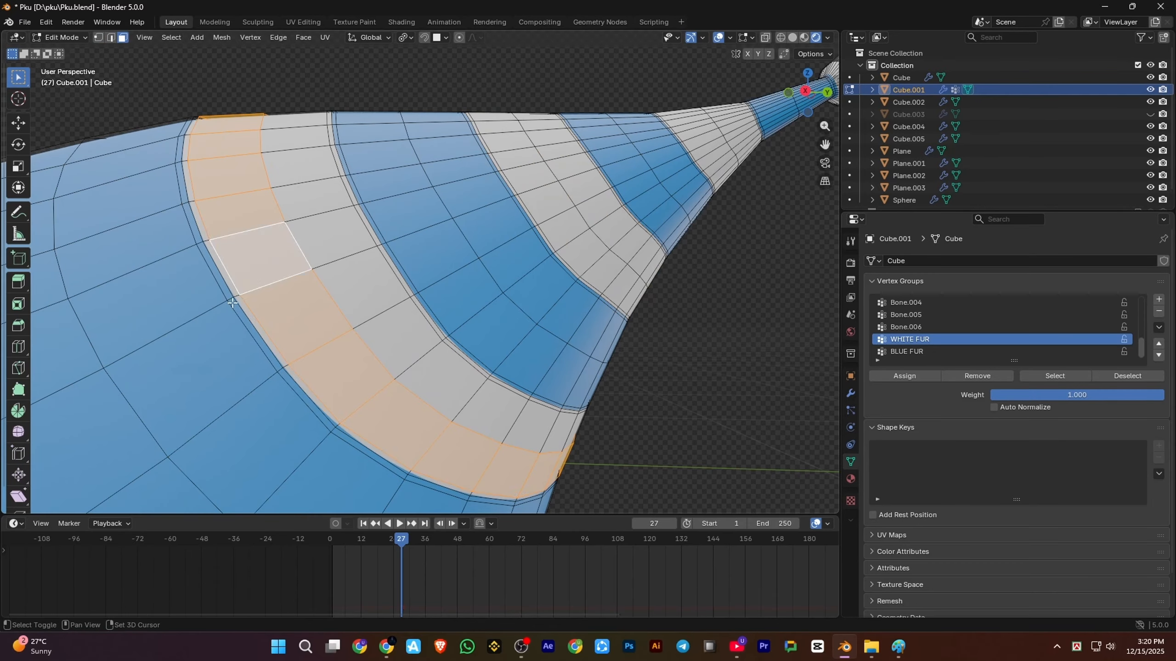
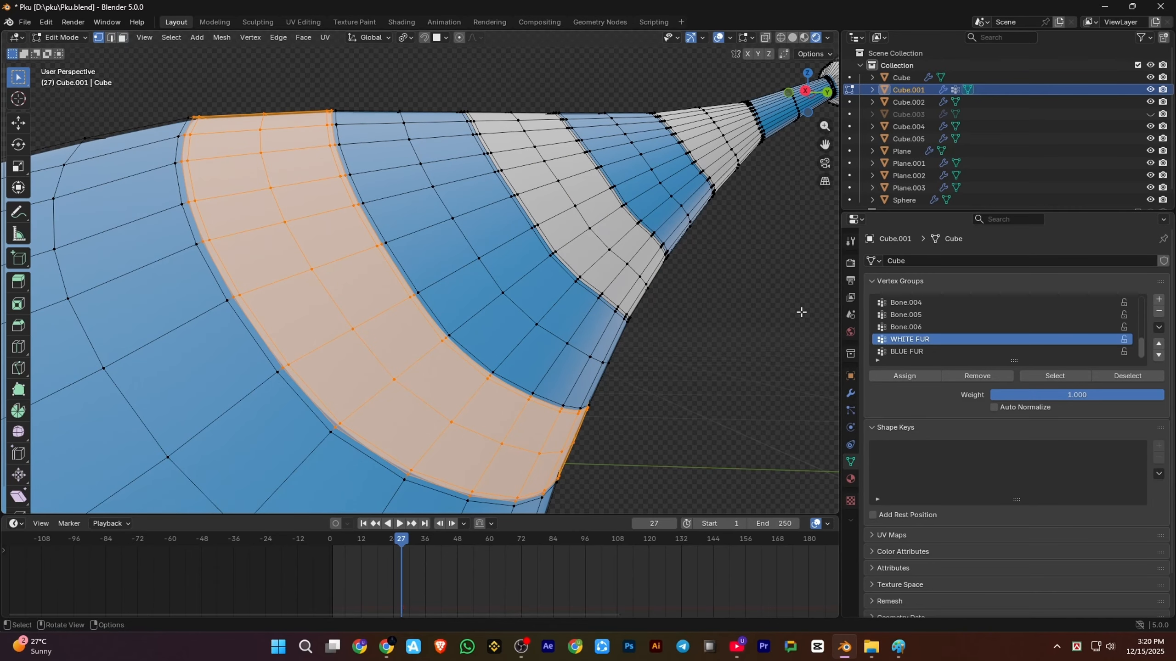
pyautogui.press('Tab')
# Play the animation from the start of the timeline to check the fur on the stripes
pyautogui.scroll(-6, 534, 306)
pyautogui.moveTo(533, 306); pyautogui.dragTo(569, 319, button='middle')
pyautogui.scroll(2, 569, 319)
pyautogui.click(333, 540)
pyautogui.press('space')
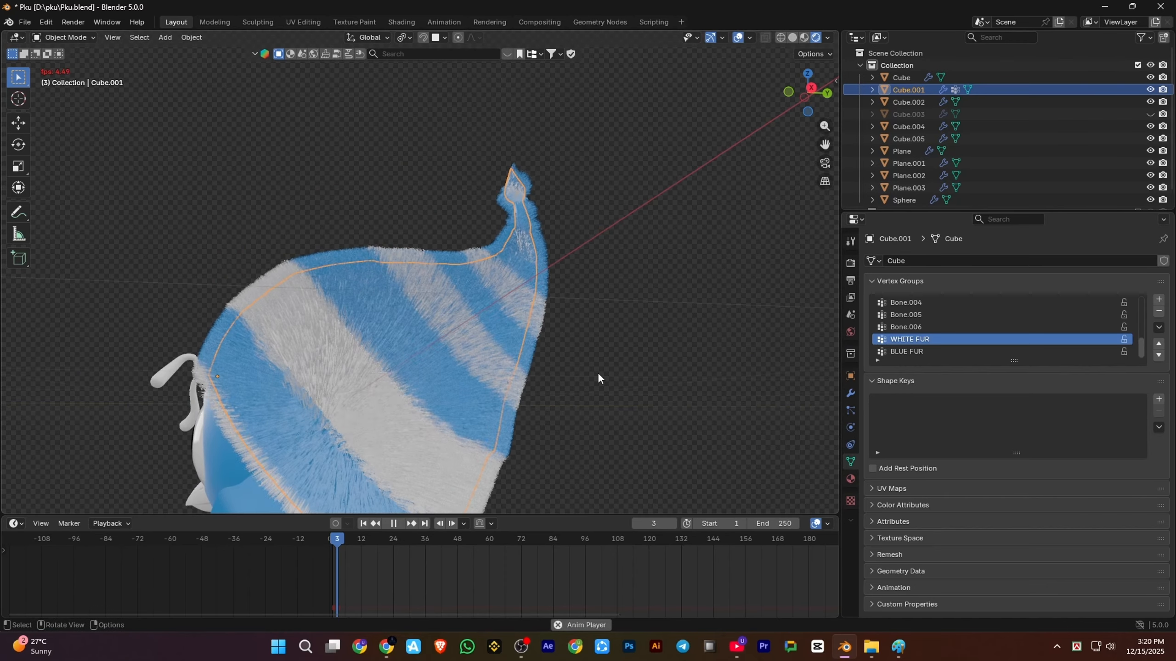
pyautogui.press('space')
pyautogui.scroll(2, 597, 372)
pyautogui.moveTo(597, 372); pyautogui.dragTo(638, 366, button='middle')
# Select all vertices of the pointed tail tip in wireframe display from the right orthographic view
pyautogui.press('Tab')
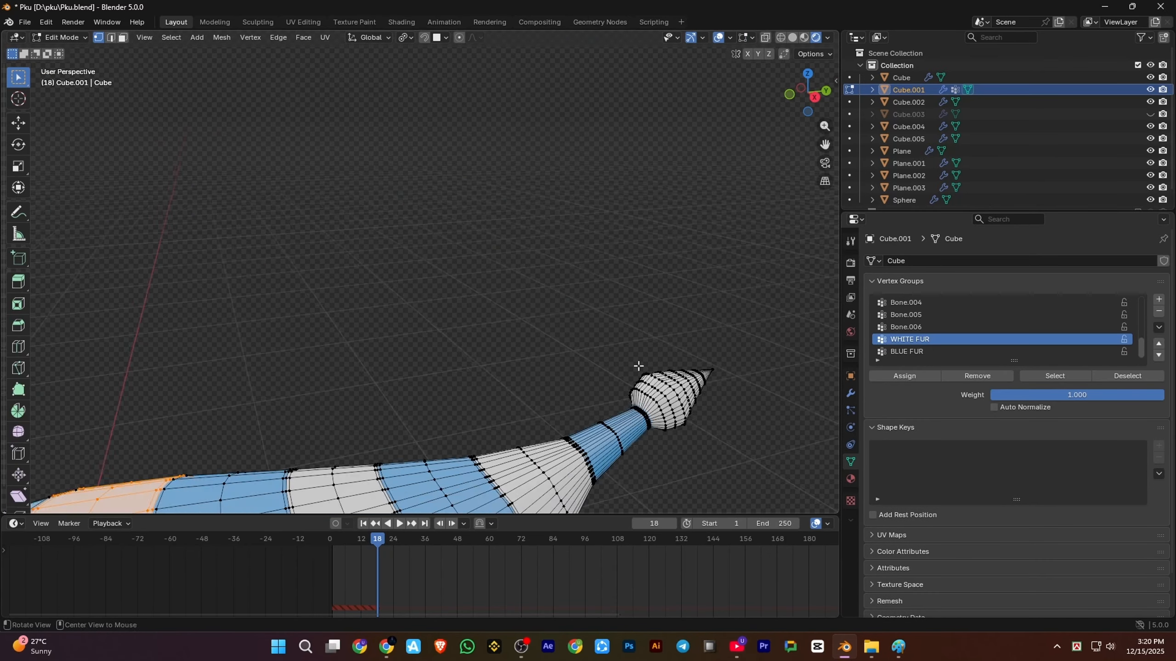
pyautogui.hotkey('shift', 'z')
pyautogui.keyDown('alt'); pyautogui.moveTo(638, 366); pyautogui.dragTo(447, 220); pyautogui.keyUp('alt')
pyautogui.press('KP_3')
pyautogui.scroll(2, 560, 124)
pyautogui.moveTo(708, 119); pyautogui.dragTo(464, 294)
pyautogui.keyDown('shift'); pyautogui.moveTo(433, 168); pyautogui.dragTo(495, 263); pyautogui.keyUp('shift')
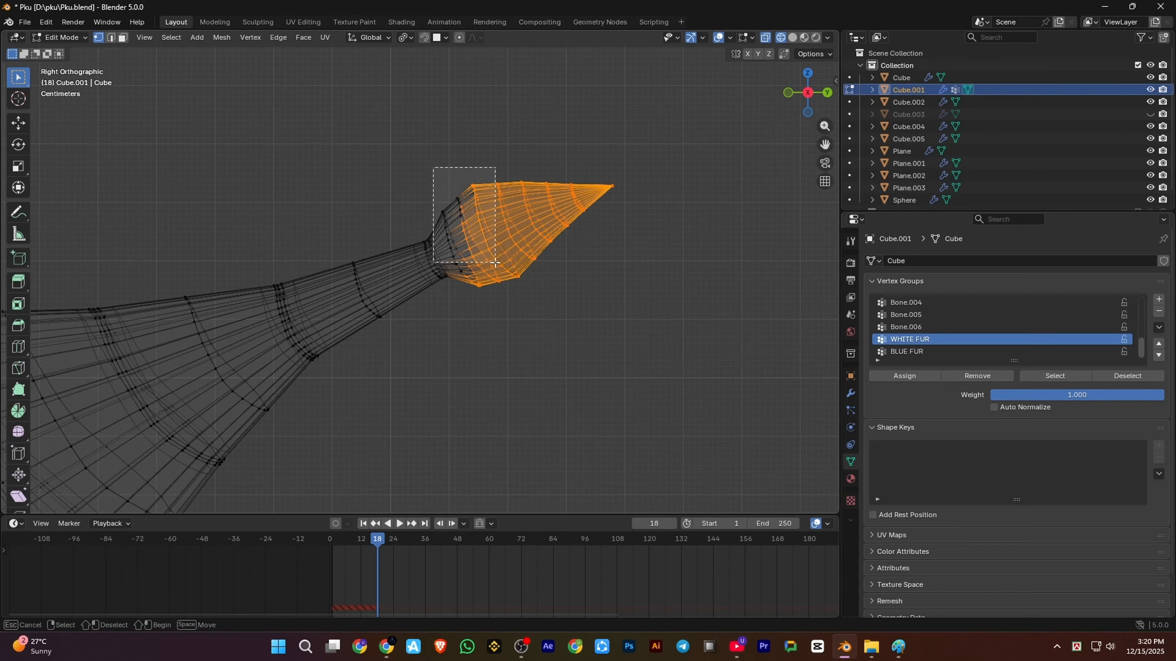
pyautogui.hotkey('ctrl', 'z')
pyautogui.scroll(2, 440, 225)
pyautogui.keyDown('shift'); pyautogui.moveTo(447, 221); pyautogui.dragTo(533, 287); pyautogui.keyUp('shift')
pyautogui.scroll(2, 499, 253)
pyautogui.scroll(-2, 565, 301)
# Create a vertex group named "B LACK FUR" for the tail tip's vertices and restore rendered shading in Object Mode
pyautogui.click(1158, 299)
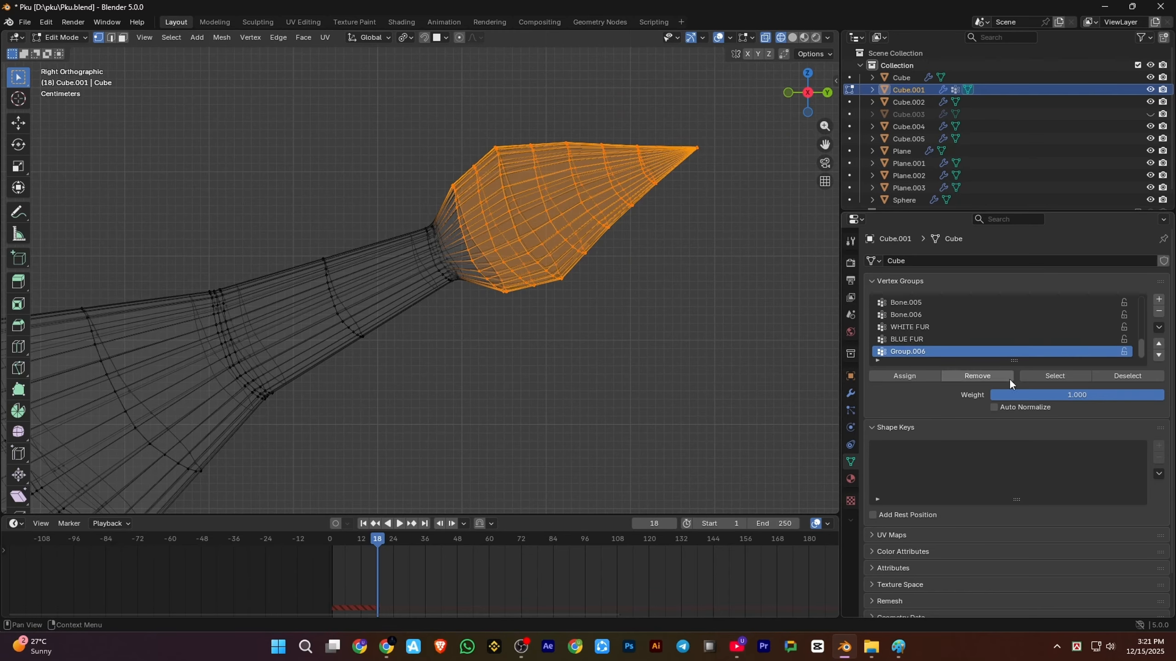
pyautogui.press('Tab')
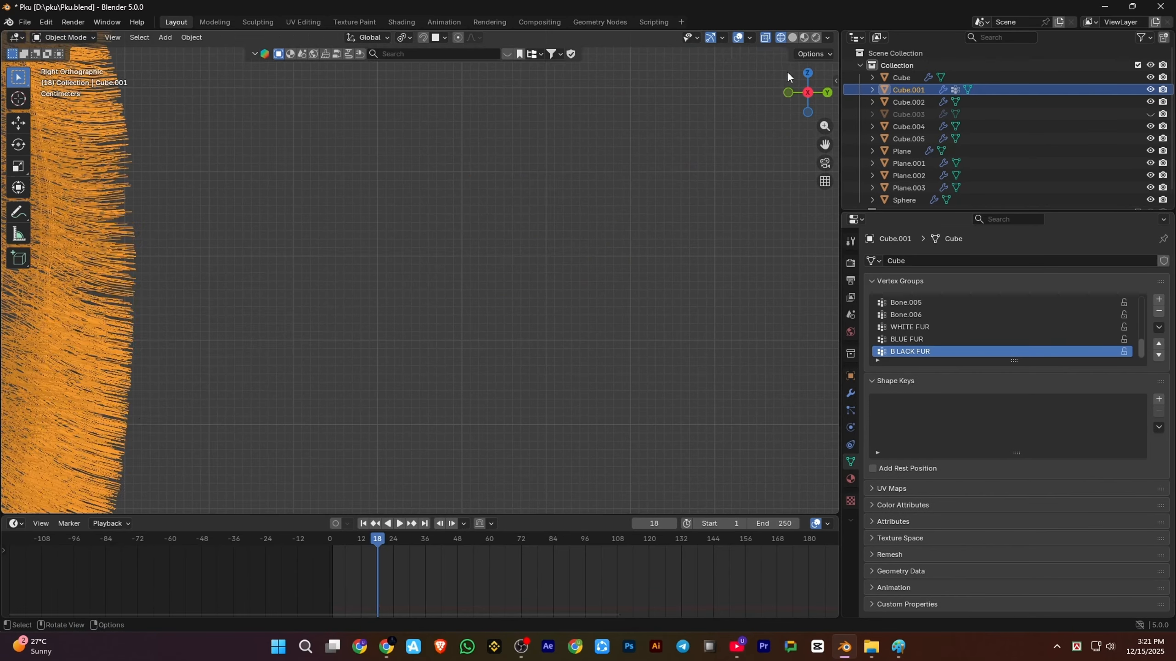
pyautogui.click(816, 38)
pyautogui.scroll(-6, 533, 235)
pyautogui.scroll(3, 533, 236)
pyautogui.moveTo(648, 333); pyautogui.dragTo(708, 355, button='middle')
# Make BLACK FUR the active material slot on the body
pyautogui.click(850, 479)
pyautogui.click(1042, 288)
pyautogui.scroll(-9, 1020, 483)
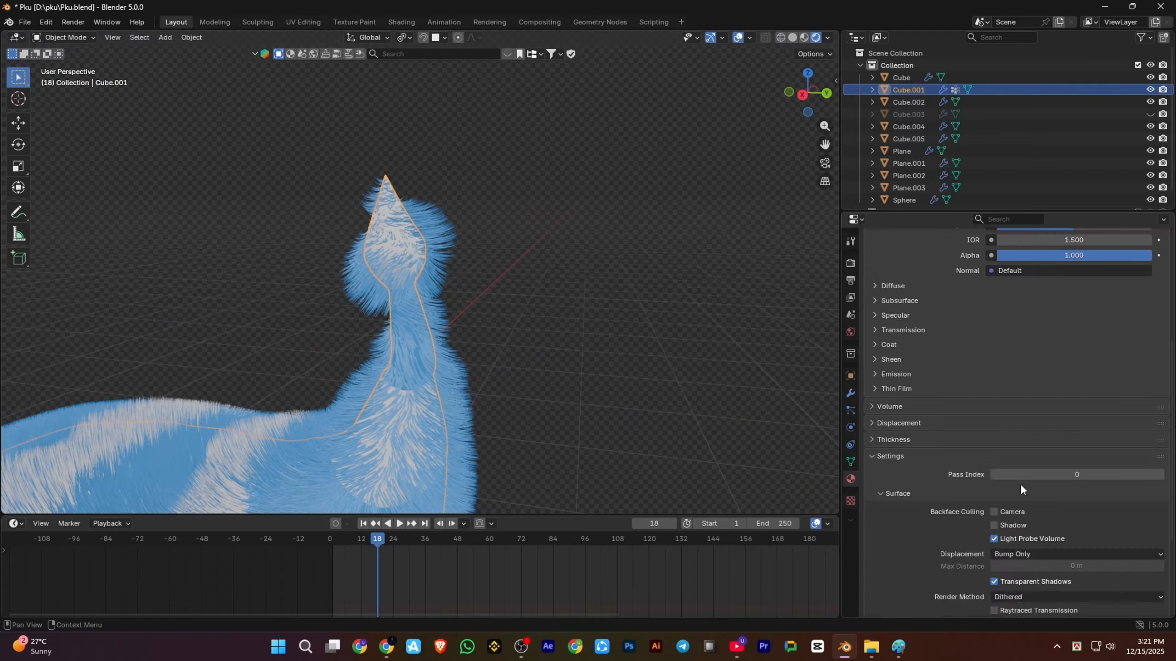
pyautogui.scroll(6, 1019, 483)
# Add a third particle system to the body and set its type to Hair
pyautogui.click(850, 410)
pyautogui.scroll(3, 1018, 361)
pyautogui.click(1163, 261)
pyautogui.click(1081, 328)
pyautogui.scroll(-4, 1017, 392)
pyautogui.scroll(-15, 1016, 392)
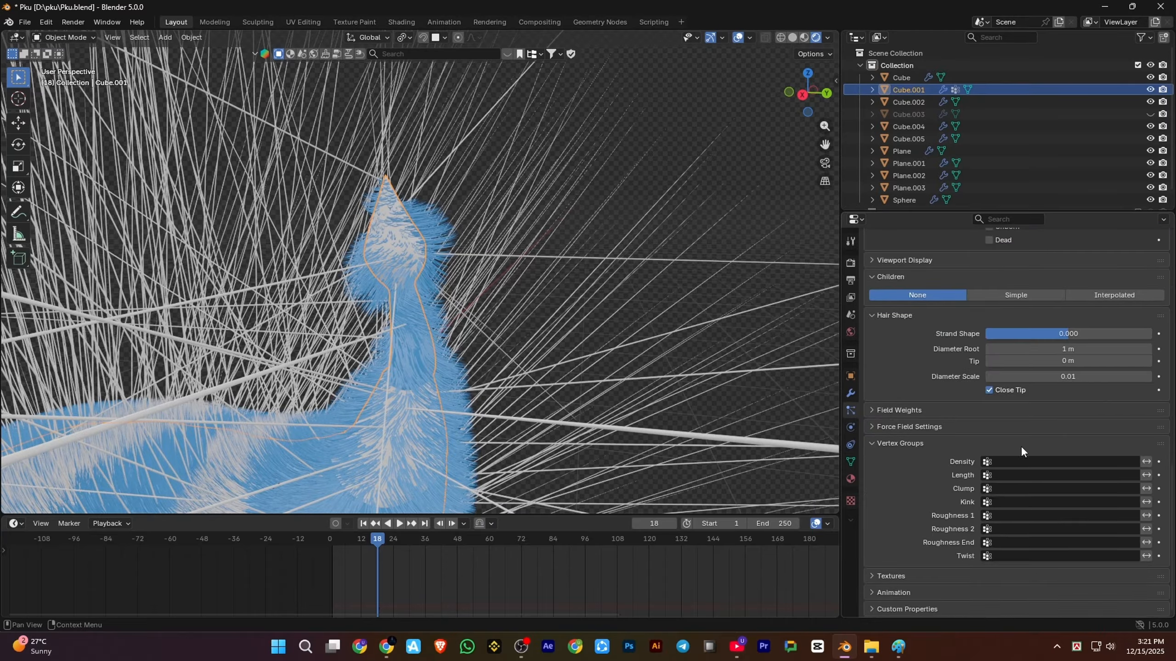
# Limit the new hair system's density to the "B LACK FUR" vertex group
pyautogui.click(1021, 462)
pyautogui.write('B')
pyautogui.click(1003, 581)
pyautogui.scroll(-6, 643, 356)
pyautogui.scroll(15, 1085, 387)
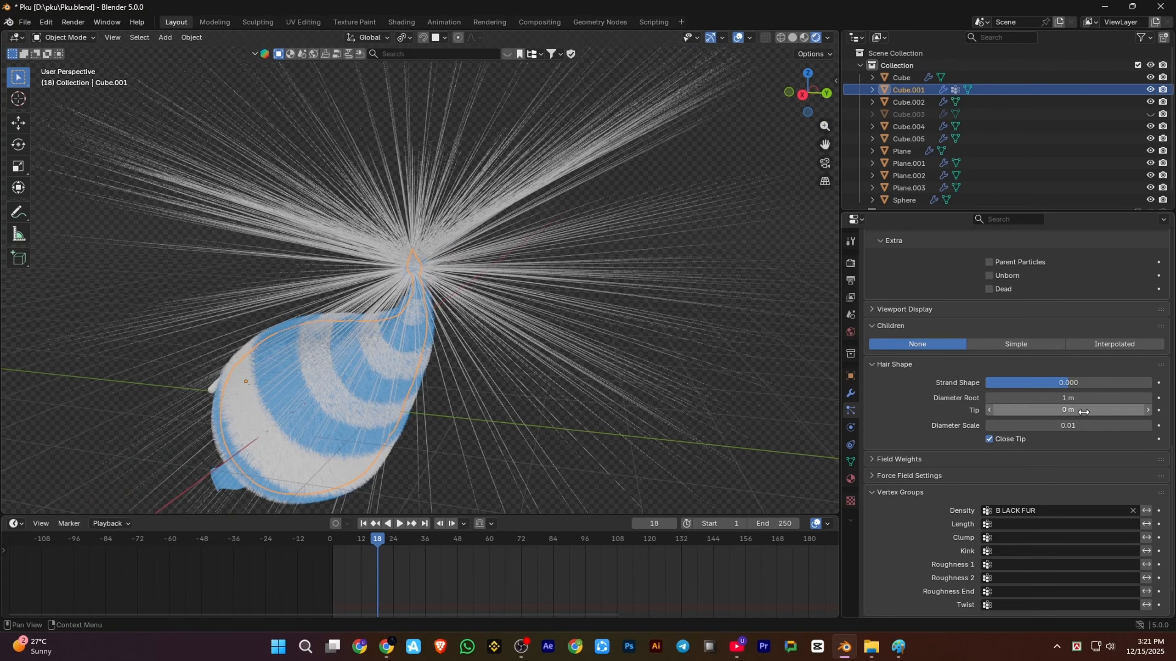
# Set the tail tip hair length to 0.16 m and give it Interpolated children with a render amount of 10
pyautogui.scroll(-2, 577, 286)
pyautogui.scroll(8, 577, 287)
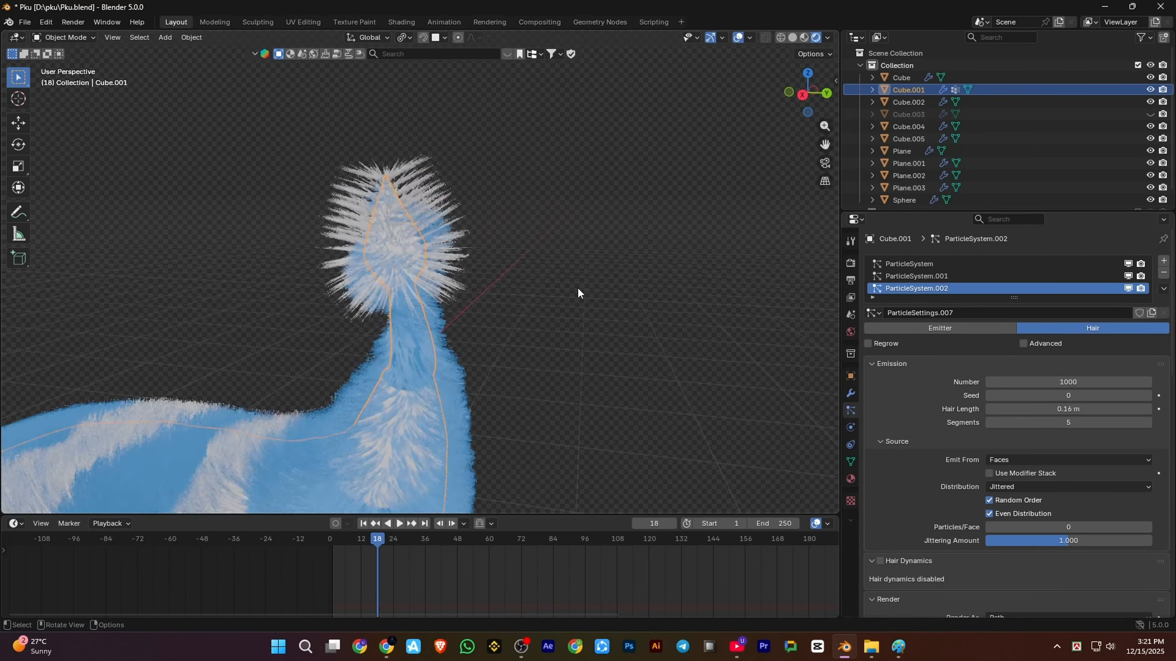
pyautogui.scroll(-15, 1054, 378)
pyautogui.click(1111, 356)
pyautogui.scroll(-3, 1063, 363)
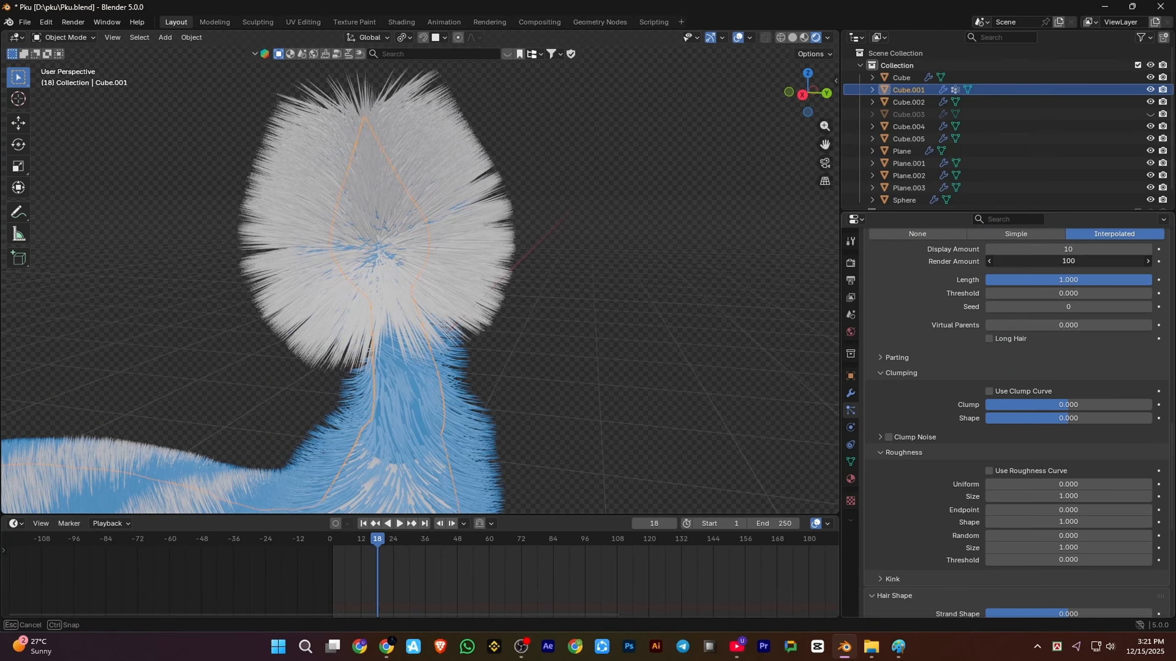
pyautogui.scroll(-6, 1000, 379)
# Set the tail tip hair's render material to BLACK FUR
pyautogui.scroll(20, 994, 361)
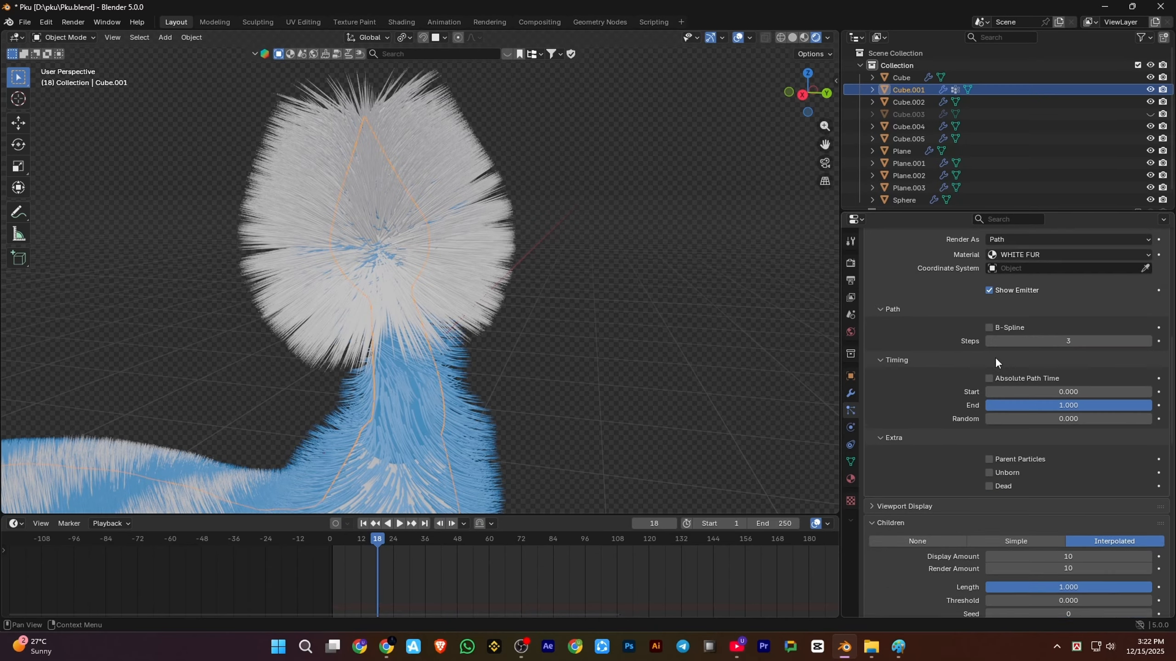
pyautogui.click(1013, 328)
pyautogui.click(1027, 369)
# Change the BLACK FUR material's base color to pure black, #000000FF
pyautogui.click(852, 479)
pyautogui.scroll(10, 1042, 412)
pyautogui.click(1054, 413)
pyautogui.moveTo(1142, 260); pyautogui.dragTo(1142, 299)
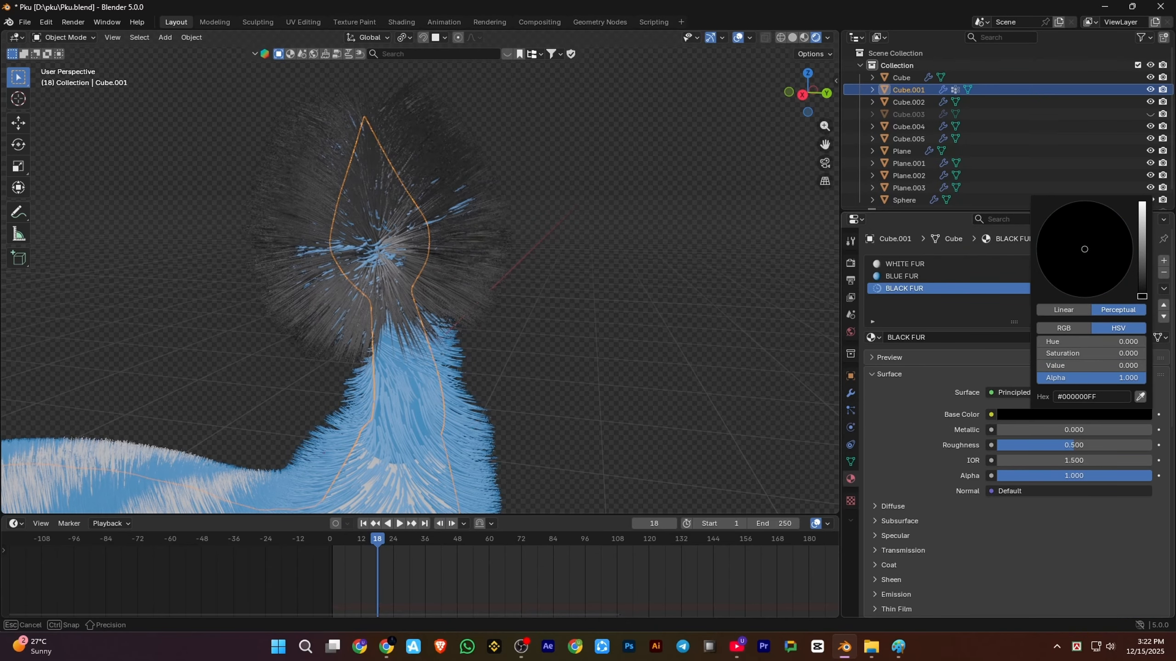
pyautogui.scroll(-3, 474, 277)
# Add an edge loop around the narrow blue tail section next to the tip and slide it into place
pyautogui.press('Tab')
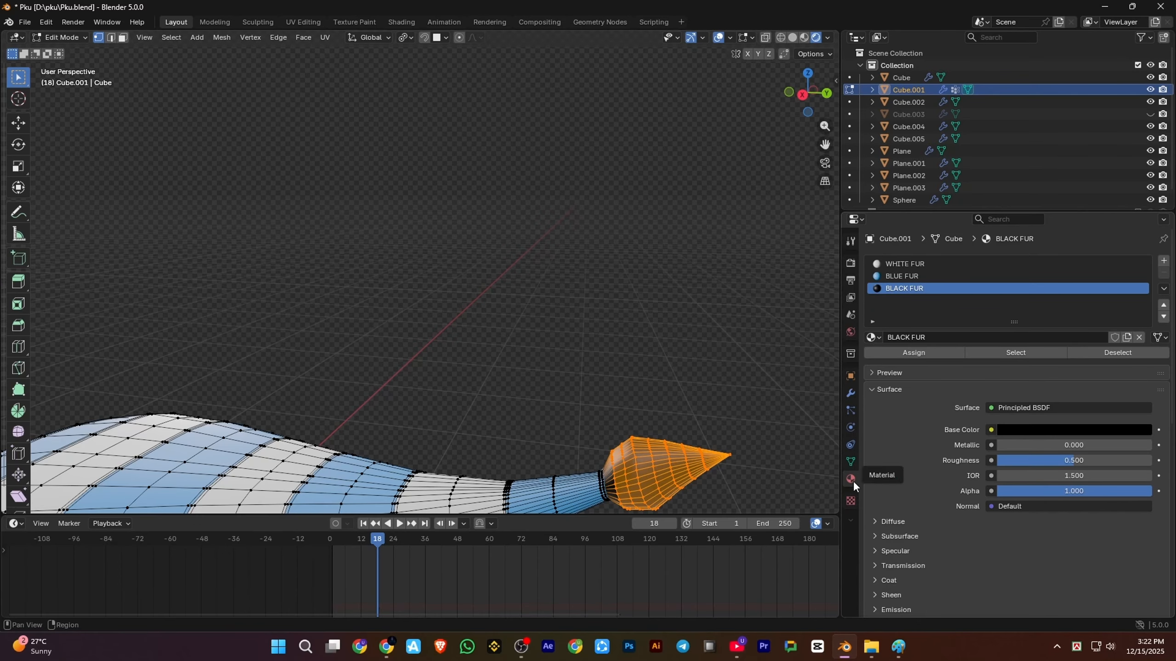
pyautogui.press('Tab')
pyautogui.scroll(4, 501, 296)
pyautogui.scroll(-4, 520, 315)
pyautogui.press('Tab')
pyautogui.scroll(4, 520, 320)
pyautogui.keyDown('shift'); pyautogui.moveTo(615, 463); pyautogui.dragTo(547, 278, button='middle'); pyautogui.keyUp('shift')
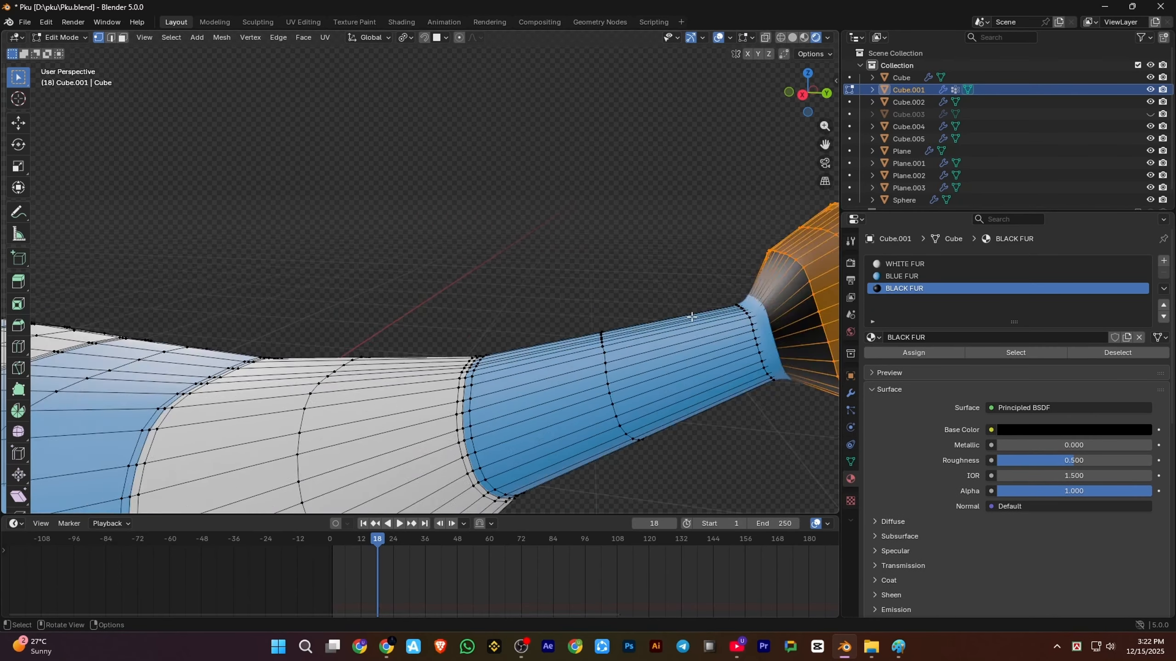
pyautogui.scroll(2, 714, 306)
pyautogui.hotkey('ctrl', 'r')
pyautogui.click(714, 307)
pyautogui.click(695, 313)
pyautogui.press('Tab')
# Play back the animation to examine the fur on the stripes and the black tail tip
pyautogui.scroll(-5, 493, 336)
pyautogui.scroll(-5, 496, 287)
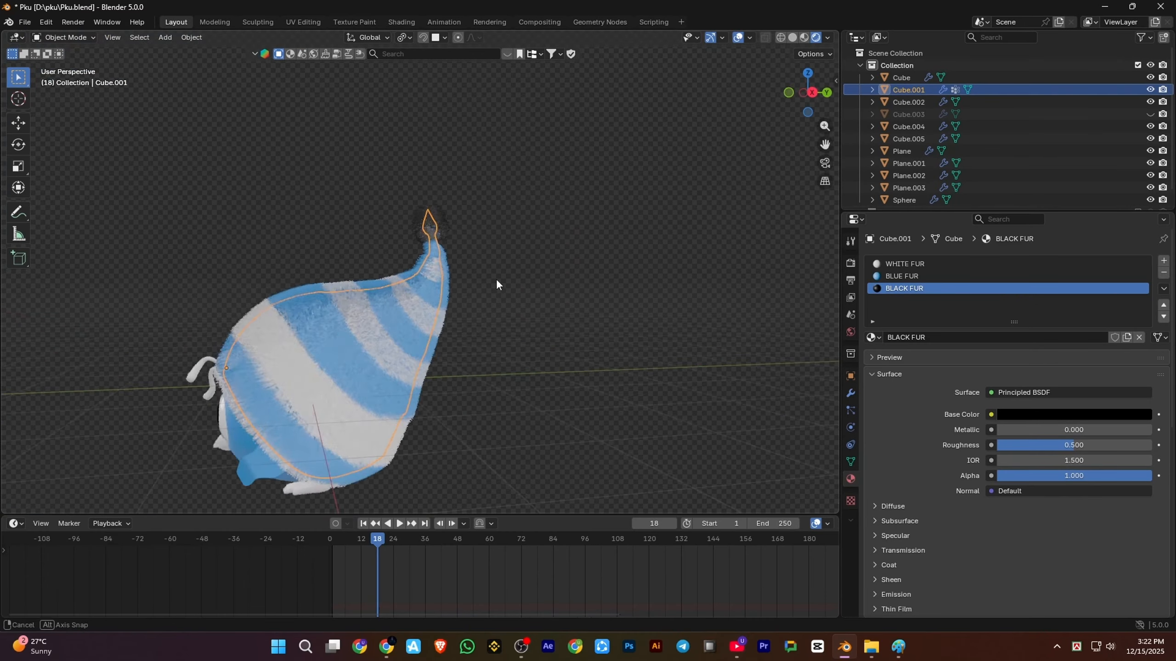
pyautogui.press('space')
pyautogui.press('space')
pyautogui.moveTo(398, 354); pyautogui.dragTo(490, 241, button='middle')
pyautogui.scroll(3, 522, 282)
pyautogui.press('space')
pyautogui.press('space')
pyautogui.hotkey('alt', 'a')
pyautogui.scroll(4, 511, 290)
pyautogui.scroll(-2, 490, 241)
# Move the timeline to frame -1 and raise the Clump of the tail tip hair's children to 0.453
pyautogui.click(490, 240)
pyautogui.click(850, 416)
pyautogui.scroll(-15, 889, 430)
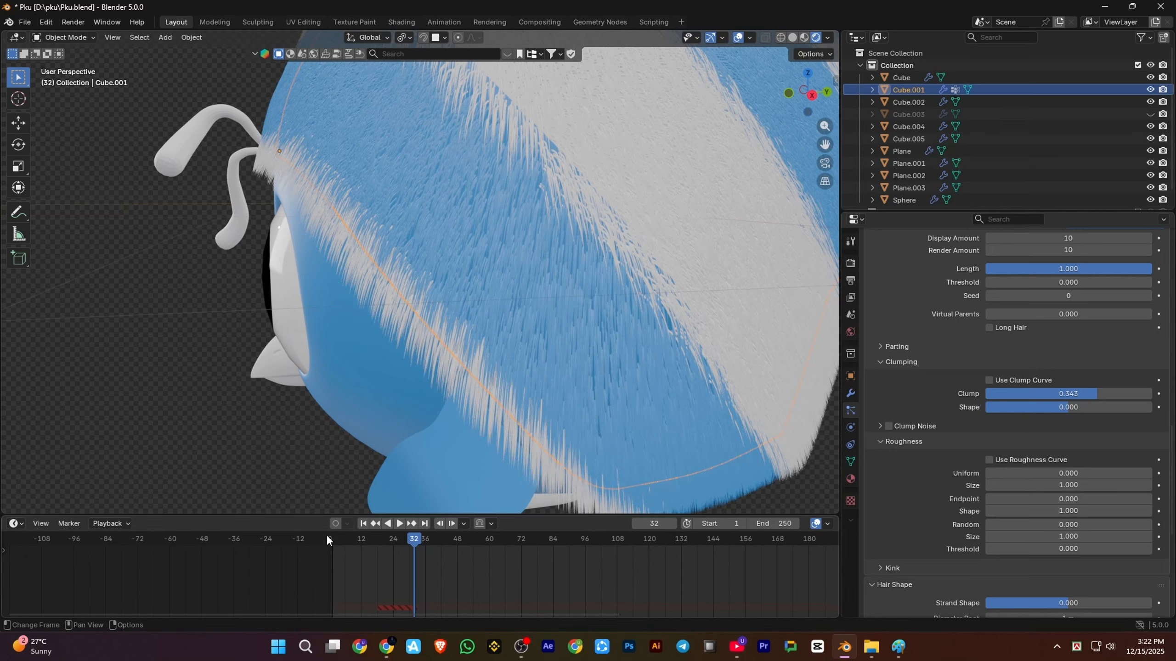
pyautogui.moveTo(327, 539); pyautogui.dragTo(327, 539)
pyautogui.moveTo(986, 394); pyautogui.dragTo(1106, 393)
pyautogui.keyDown('shift'); pyautogui.moveTo(713, 296); pyautogui.dragTo(651, 381, button='middle'); pyautogui.keyUp('shift')
pyautogui.scroll(3, 651, 380)
pyautogui.moveTo(1102, 394); pyautogui.dragTo(1103, 393)
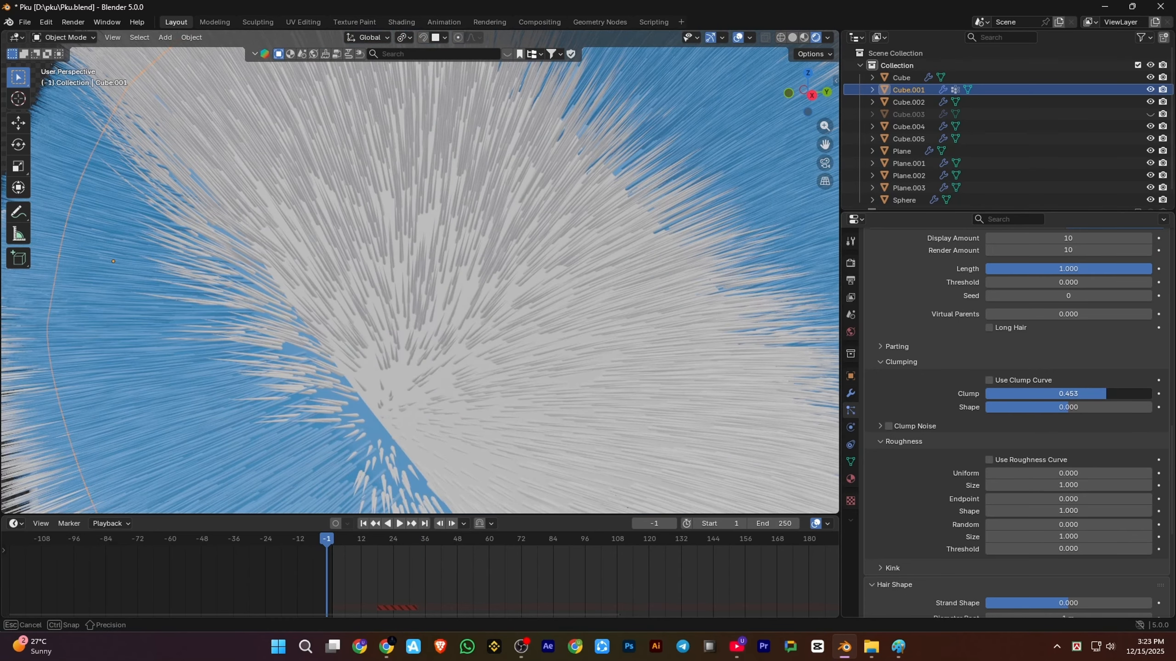
# Set the tail tip hair's Clump to -0.080 and its uniform roughness to 0.180
pyautogui.scroll(15, 1046, 334)
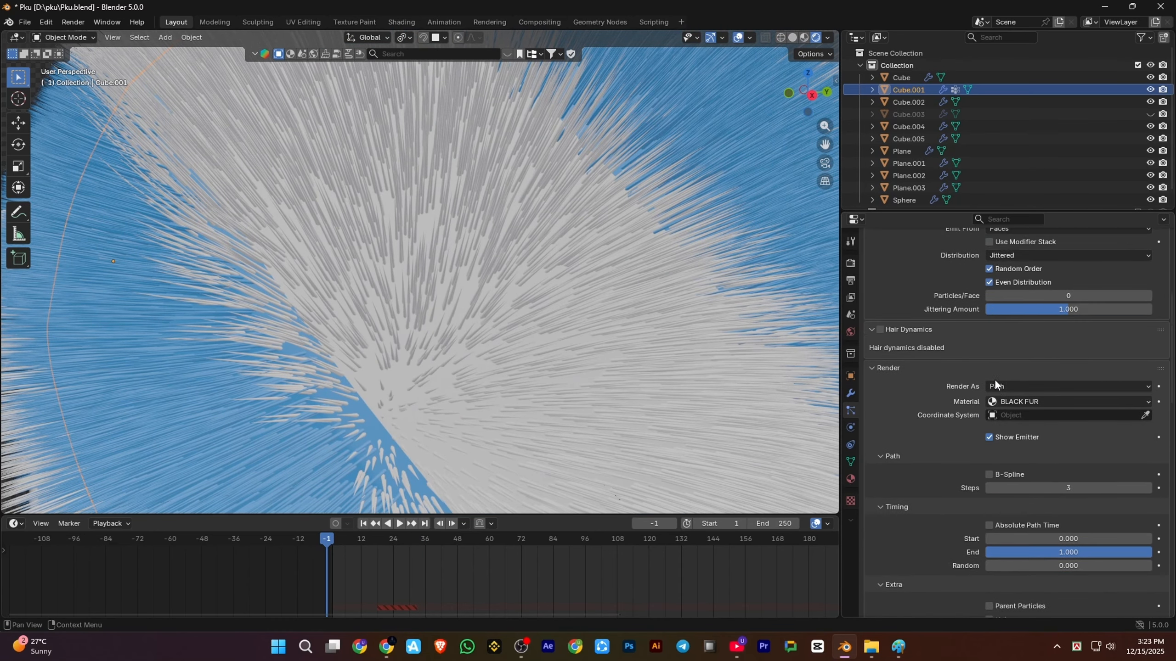
pyautogui.scroll(-6, 995, 379)
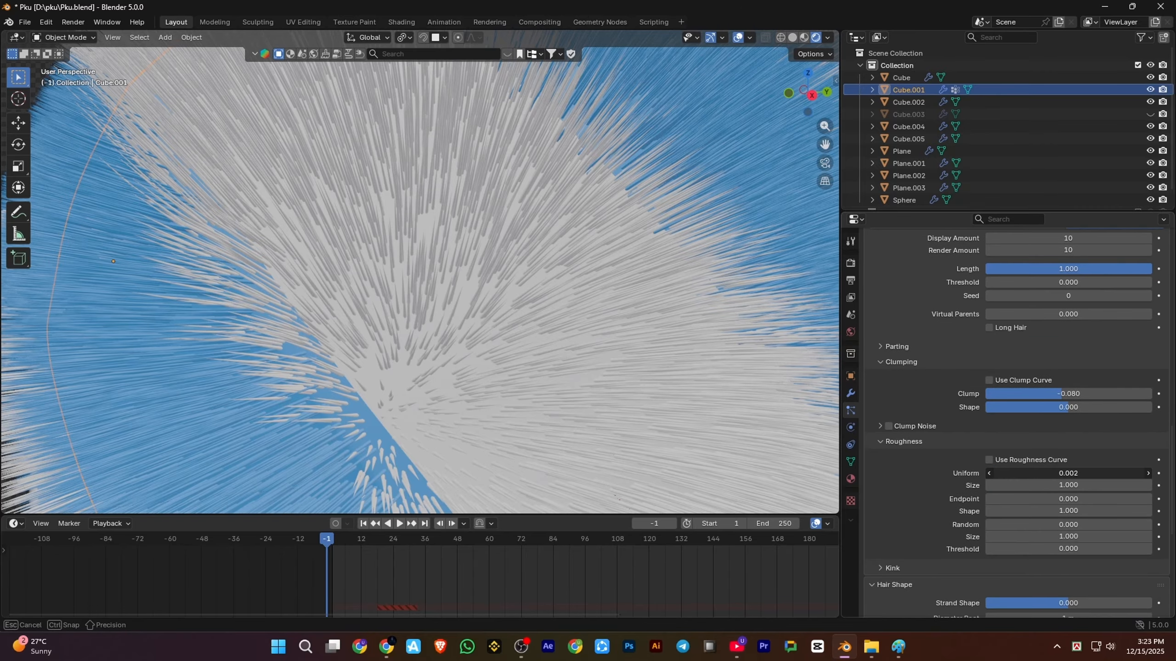
pyautogui.scroll(-4, 1014, 481)
pyautogui.moveTo(1061, 505); pyautogui.dragTo(1075, 506)
pyautogui.scroll(-12, 714, 364)
pyautogui.scroll(6, 972, 417)
# Examine the whole furred body and review another fur system's Hair Dynamics and Children settings
pyautogui.keyDown('shift'); pyautogui.moveTo(737, 123); pyautogui.dragTo(669, 241, button='middle'); pyautogui.keyUp('shift')
pyautogui.scroll(4, 670, 241)
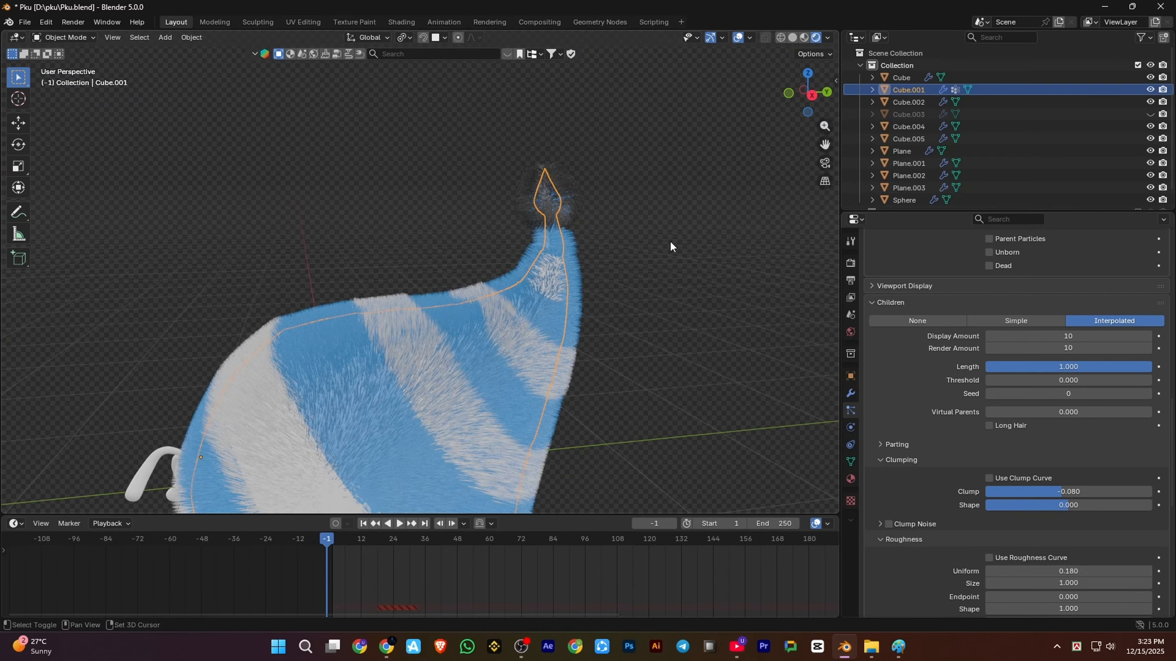
pyautogui.keyDown('shift'); pyautogui.moveTo(769, 215); pyautogui.dragTo(702, 289, button='middle'); pyautogui.keyUp('shift')
pyautogui.scroll(6, 702, 288)
pyautogui.scroll(12, 959, 374)
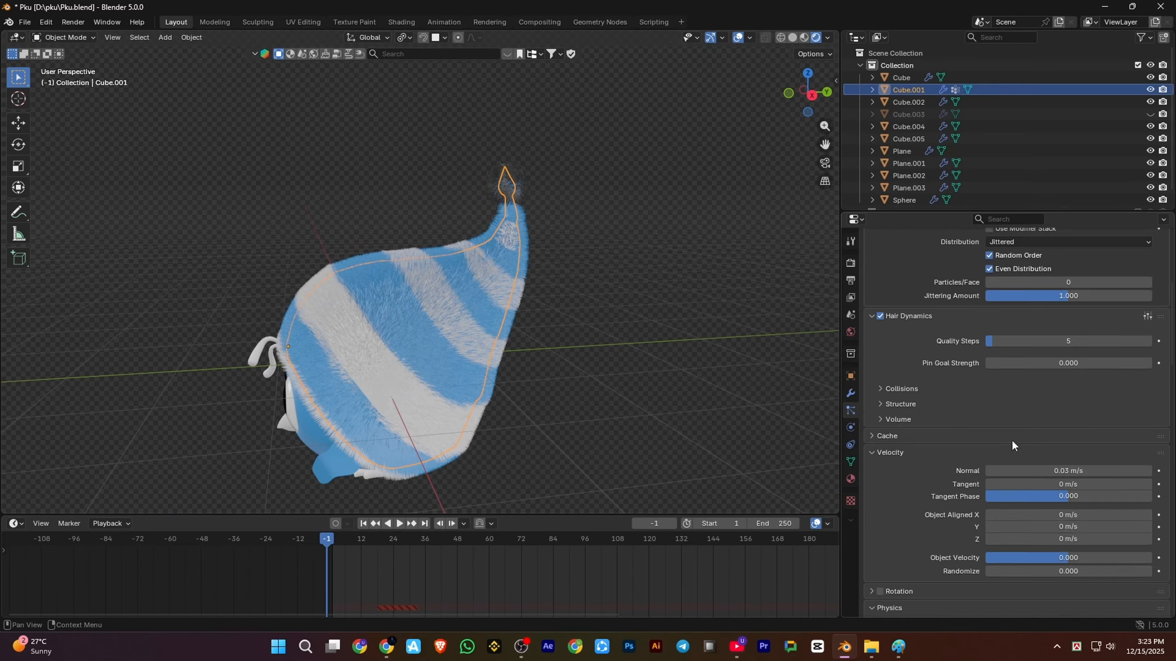
pyautogui.scroll(-10, 1018, 371)
pyautogui.scroll(5, 694, 420)
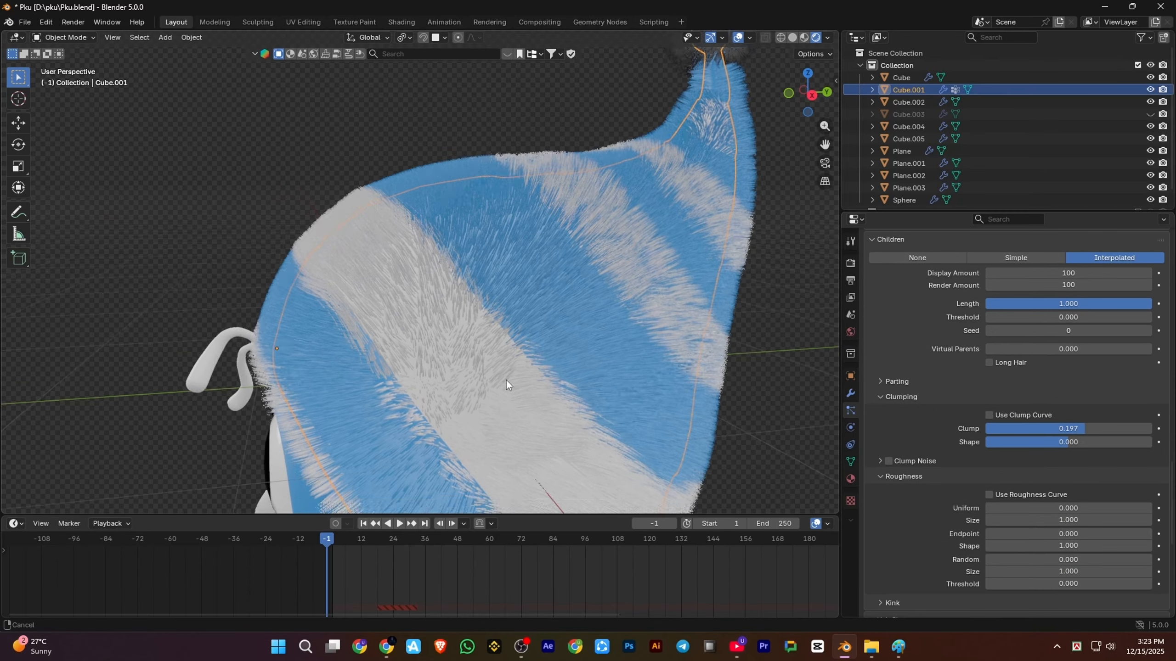
# Play several frames of the hair simulation to check the fur around the white stripe
pyautogui.keyDown('shift'); pyautogui.moveTo(505, 379); pyautogui.dragTo(532, 339, button='middle'); pyautogui.keyUp('shift')
pyautogui.scroll(4, 533, 338)
pyautogui.press('space')
pyautogui.press('space')
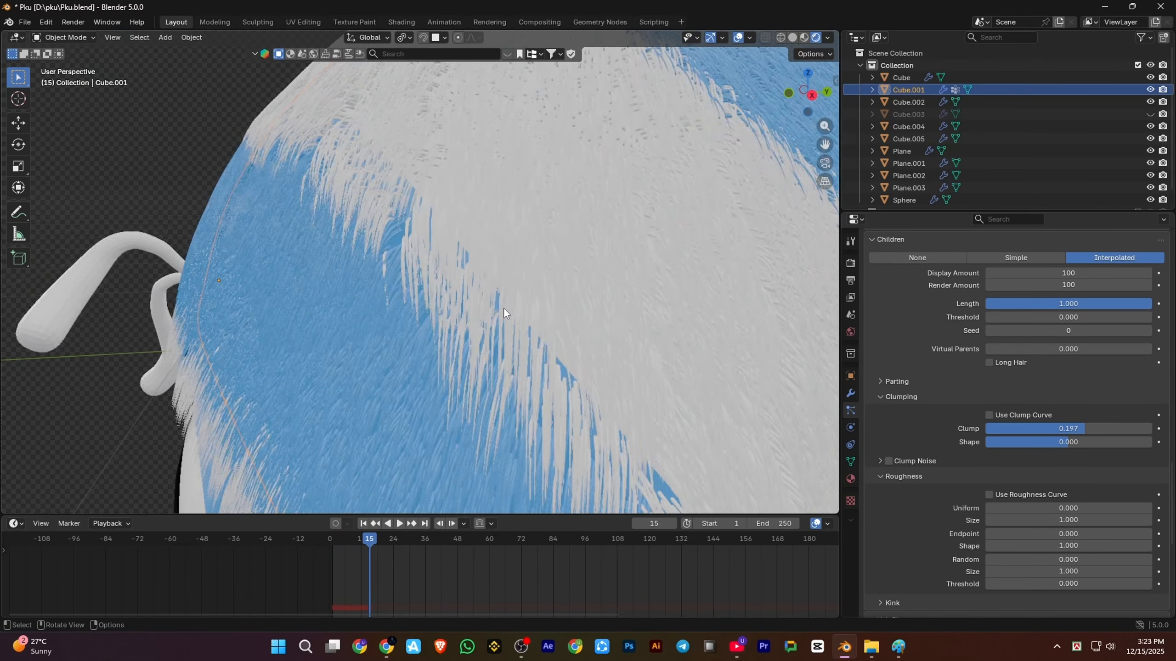
# Save the Pku.blend project file
pyautogui.scroll(-7, 503, 307)
pyautogui.moveTo(693, 365); pyautogui.dragTo(731, 354, button='middle')
pyautogui.scroll(4, 624, 304)
pyautogui.keyDown('shift'); pyautogui.moveTo(624, 305); pyautogui.dragTo(566, 292, button='middle'); pyautogui.keyUp('shift')
pyautogui.scroll(-5, 565, 290)
pyautogui.hotkey('ctrl', 's')
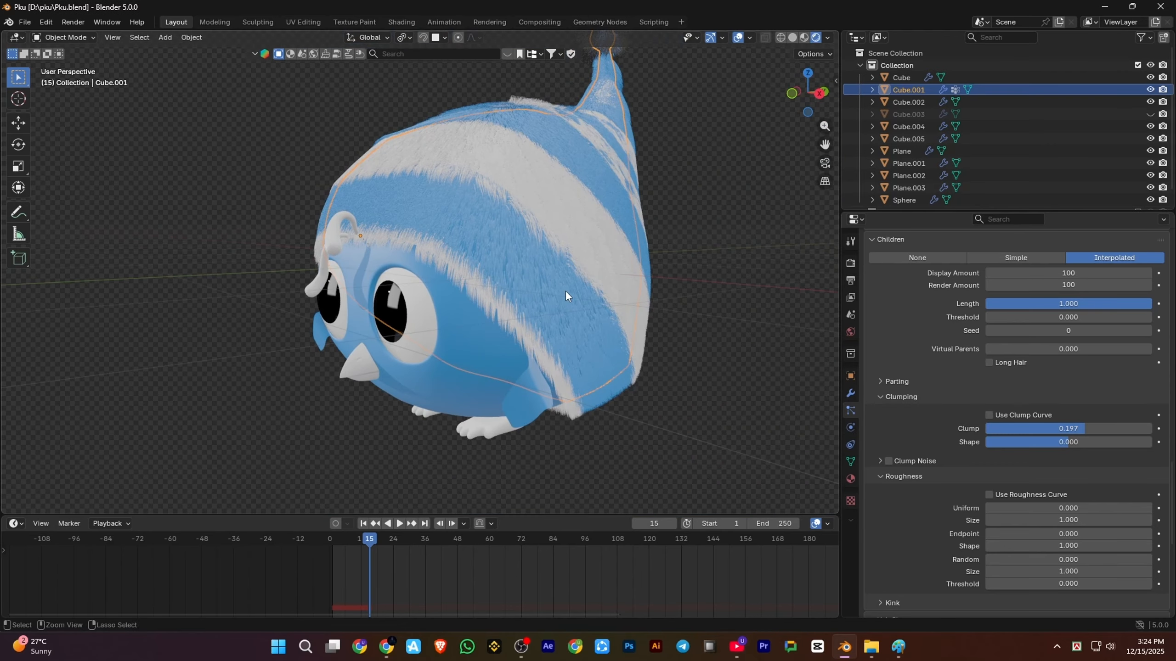
# Hide the eyes in front view and enter Edit Mode on the head mesh around the eye socket
pyautogui.click(472, 330)
pyautogui.moveTo(472, 330); pyautogui.dragTo(537, 322, button='middle')
pyautogui.scroll(3, 745, 214)
pyautogui.press('Tab')
pyautogui.keyDown('shift'); pyautogui.moveTo(685, 264); pyautogui.dragTo(425, 280, button='middle'); pyautogui.keyUp('shift')
pyautogui.scroll(5, 424, 280)
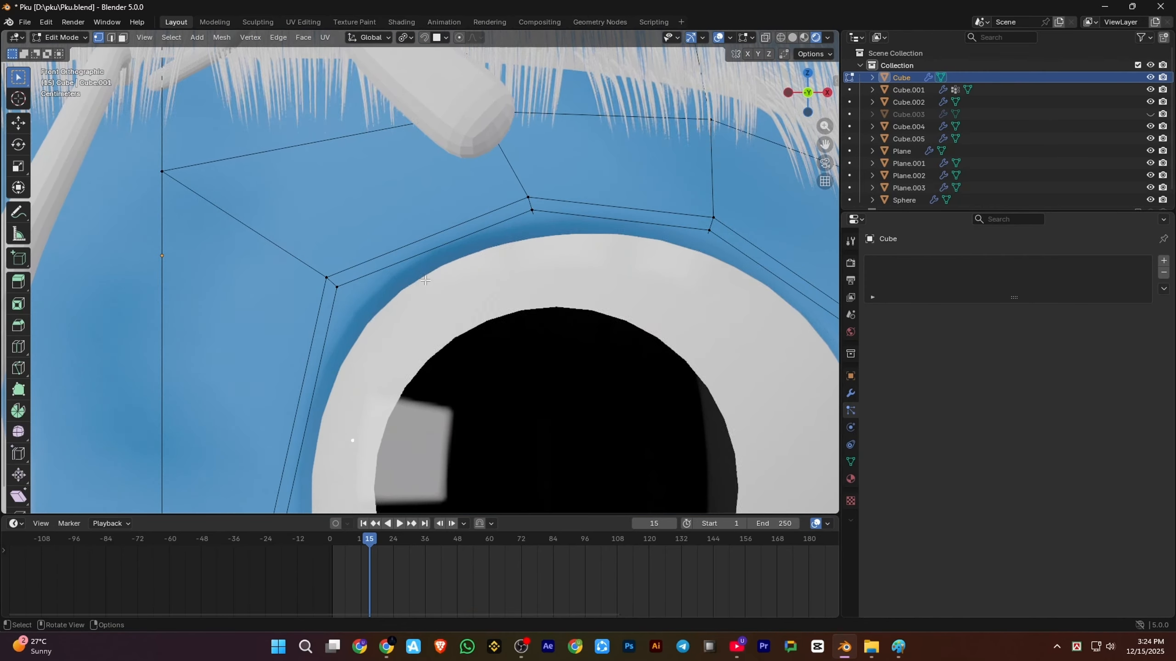
pyautogui.press('Tab')
pyautogui.scroll(-4, 562, 260)
pyautogui.click(558, 304)
pyautogui.press('h')
pyautogui.click(574, 287)
pyautogui.press('Tab')
pyautogui.scroll(2, 597, 259)
# Turn off the viewport display of the head mesh's Subdivision modifier
pyautogui.press('g')
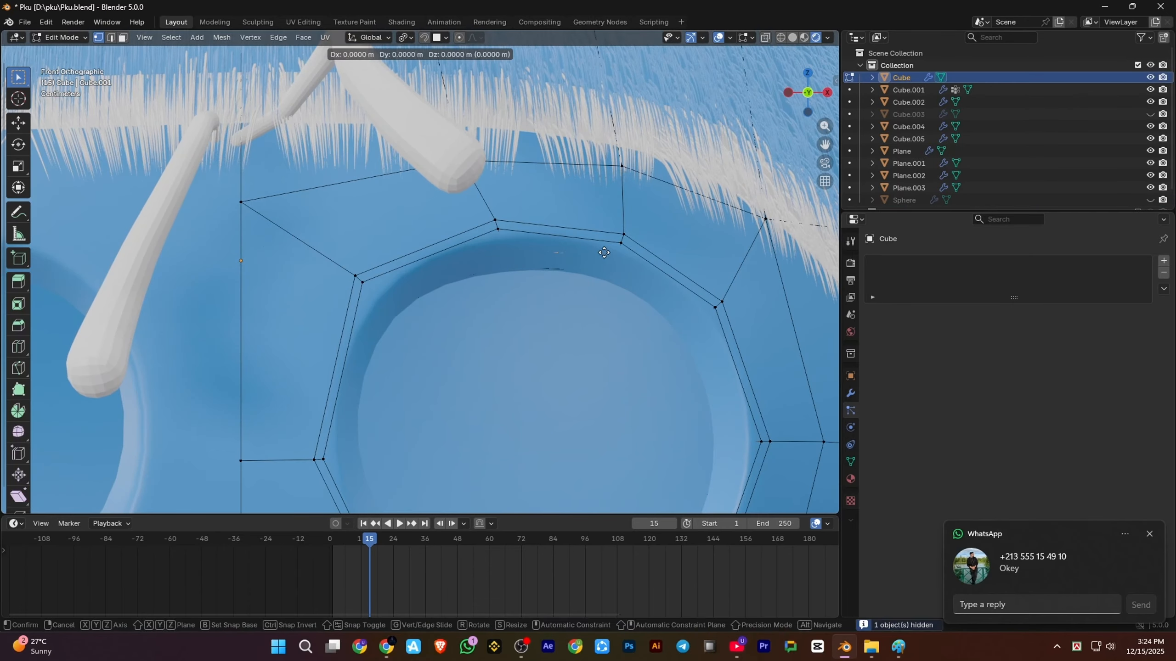
pyautogui.click(616, 247)
pyautogui.scroll(-5, 427, 249)
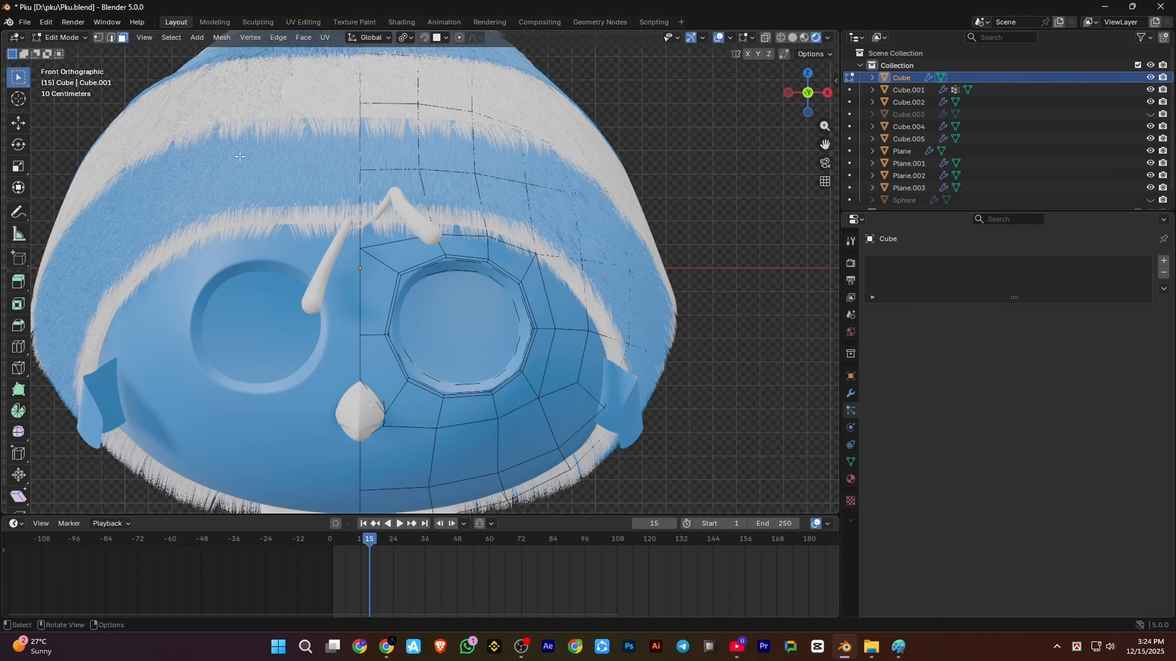
pyautogui.click(850, 394)
pyautogui.press('Tab')
pyautogui.scroll(5, 426, 281)
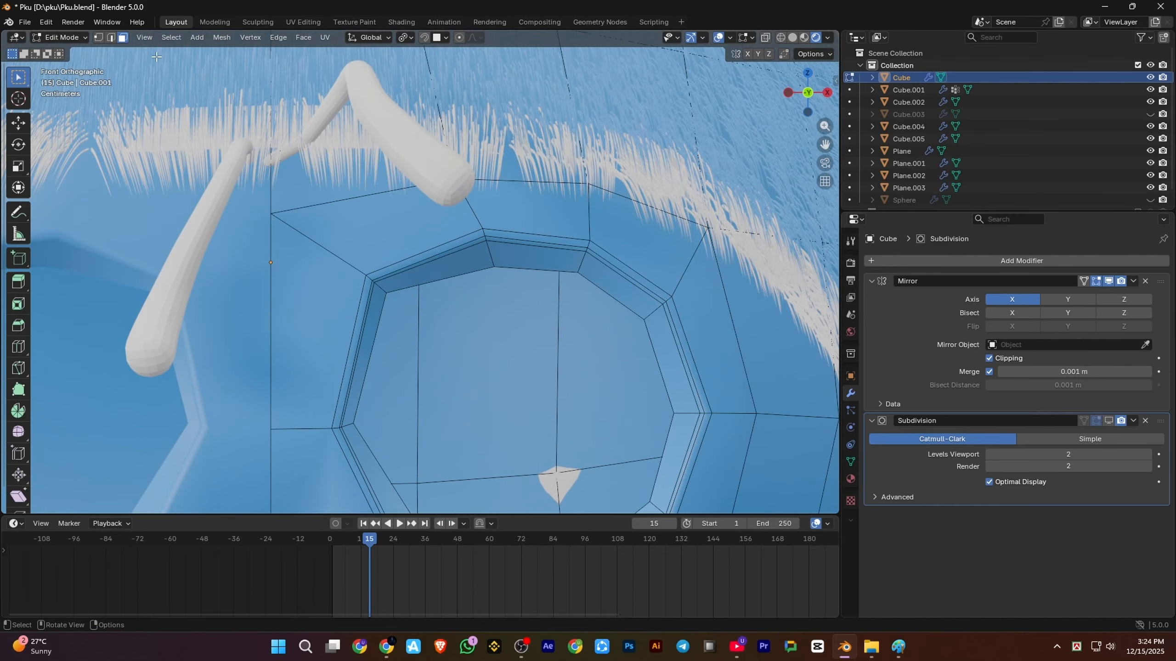
# Create a vertex group for the face polygons around the eye, leaving out the eye socket's rim
pyautogui.scroll(3, 532, 296)
pyautogui.keyDown('shift'); pyautogui.moveTo(555, 287); pyautogui.dragTo(563, 197, button='middle'); pyautogui.keyUp('shift')
pyautogui.scroll(-6, 428, 368)
pyautogui.scroll(2, 307, 322)
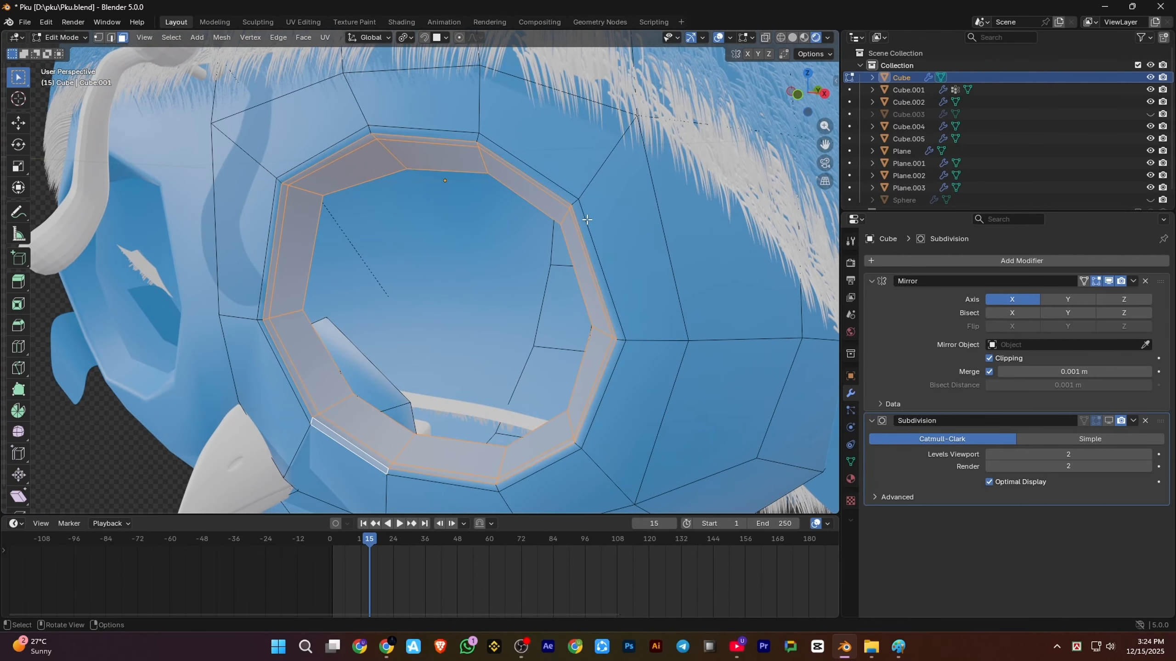
pyautogui.scroll(-4, 587, 220)
pyautogui.click(850, 462)
pyautogui.scroll(2, 562, 305)
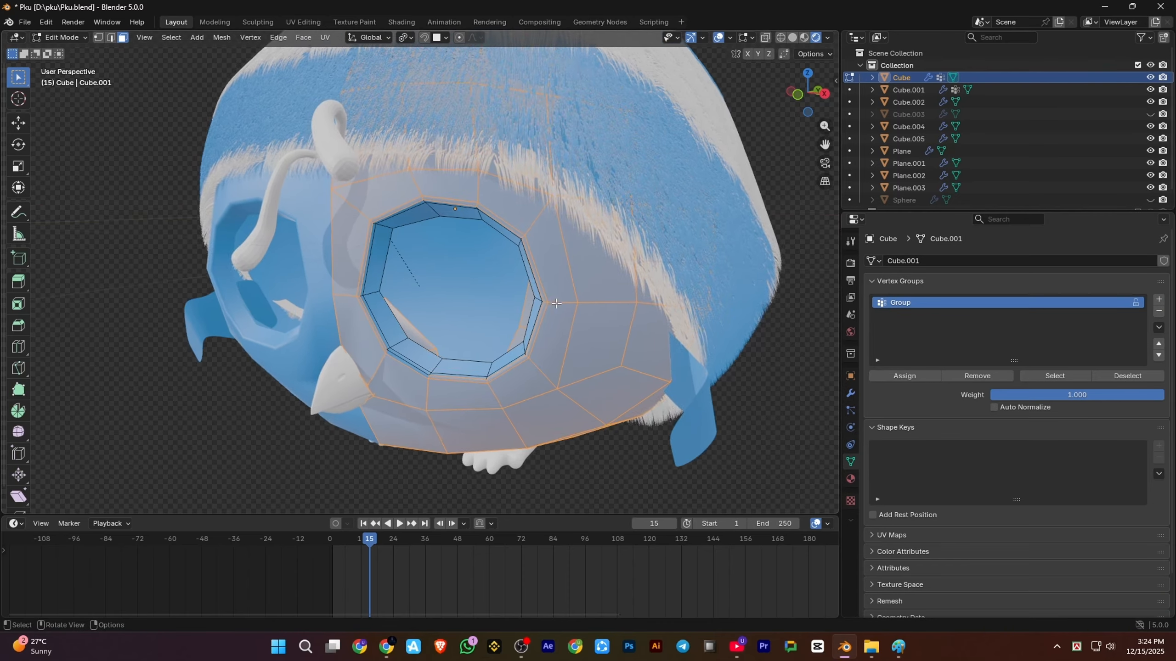
# Hide the beak, add a second vertex group and select the mouth-area faces behind the beak
pyautogui.moveTo(533, 315); pyautogui.dragTo(555, 317, button='middle')
pyautogui.press('Tab')
pyautogui.scroll(2, 483, 328)
pyautogui.moveTo(491, 362); pyautogui.dragTo(503, 331, button='middle')
pyautogui.press('h')
pyautogui.click(504, 366)
pyautogui.press('Tab')
pyautogui.scroll(3, 637, 354)
pyautogui.keyDown('shift'); pyautogui.click(501, 322); pyautogui.keyUp('shift')
pyautogui.keyDown('shift'); pyautogui.click(531, 294); pyautogui.keyUp('shift')
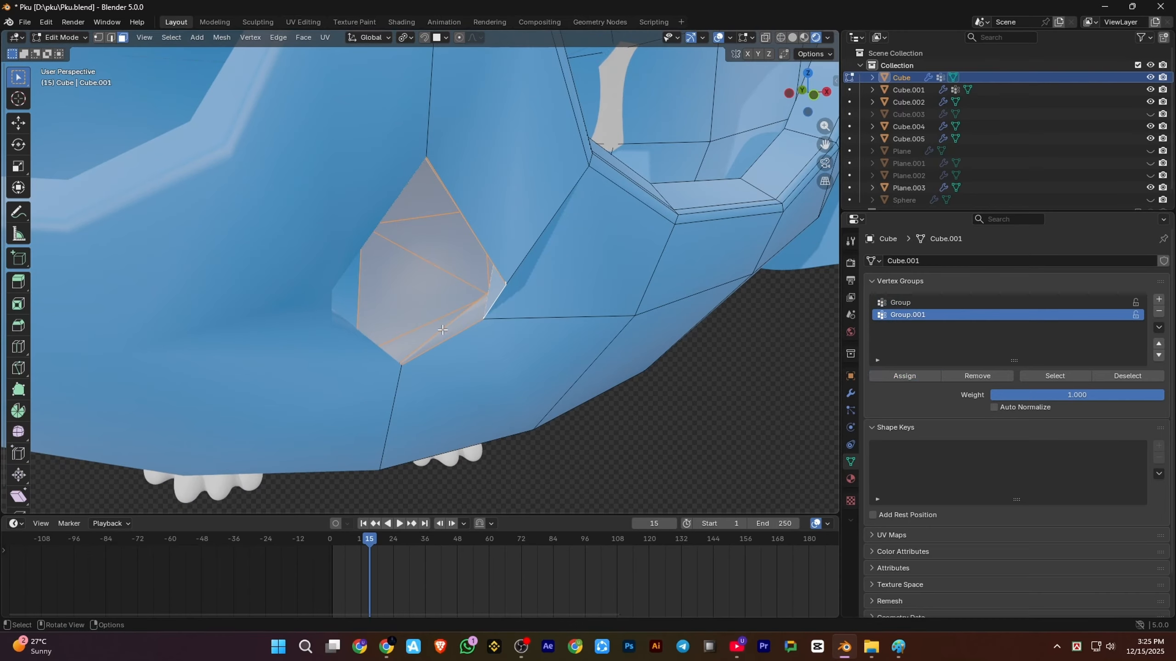
# Leave Edit Mode, show all hidden objects again and select the head mesh
pyautogui.press('Tab')
pyautogui.scroll(-4, 463, 335)
pyautogui.hotkey('alt', 'h')
pyautogui.click(551, 324)
# Add a Hair particle system to the head and set its Hair Length to 0.16 m
pyautogui.click(850, 411)
pyautogui.click(1163, 261)
pyautogui.click(1093, 329)
pyautogui.scroll(-5, 685, 324)
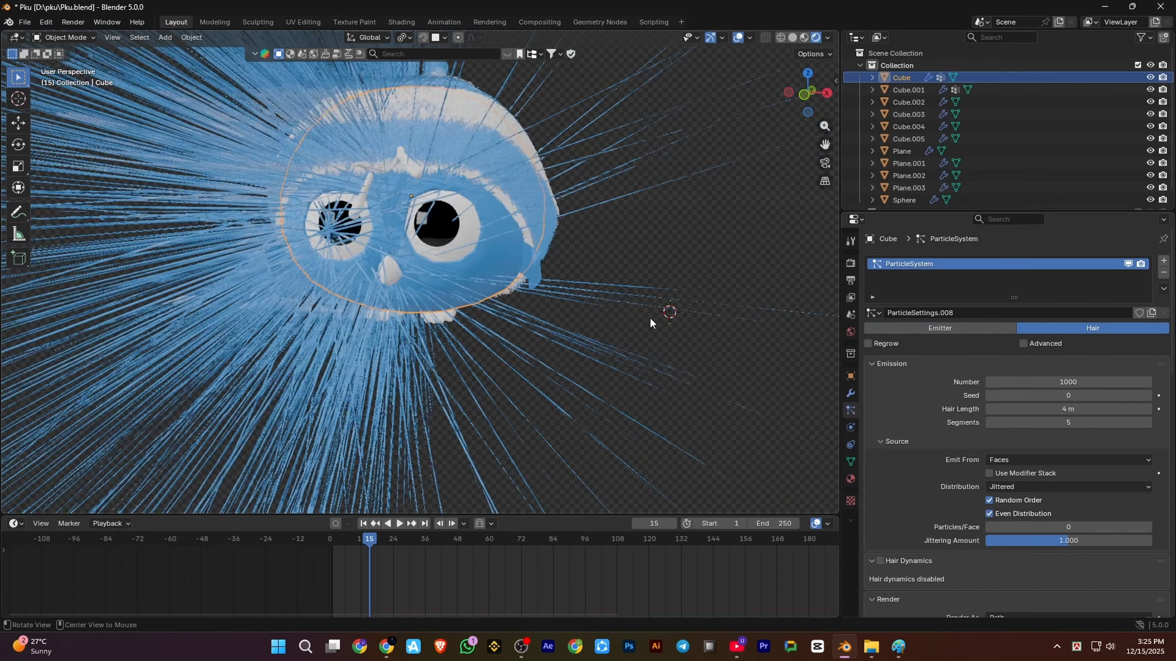
pyautogui.keyDown('alt'); pyautogui.moveTo(650, 319); pyautogui.dragTo(671, 345); pyautogui.keyUp('alt')
pyautogui.scroll(1, 671, 345)
pyautogui.moveTo(1067, 409); pyautogui.dragTo(967, 409)
pyautogui.keyDown('alt'); pyautogui.moveTo(694, 366); pyautogui.dragTo(571, 325); pyautogui.keyUp('alt')
pyautogui.scroll(2, 570, 324)
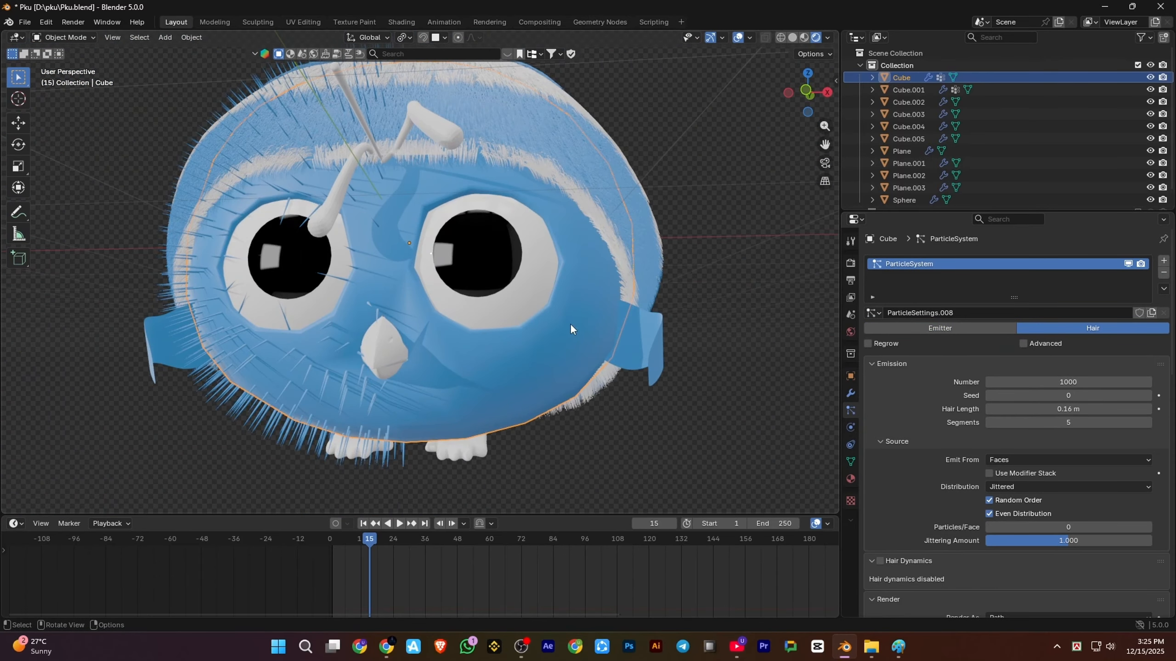
# Apply the head's Mirror modifier and briefly play the timeline to check the hair on both sides
pyautogui.click(850, 393)
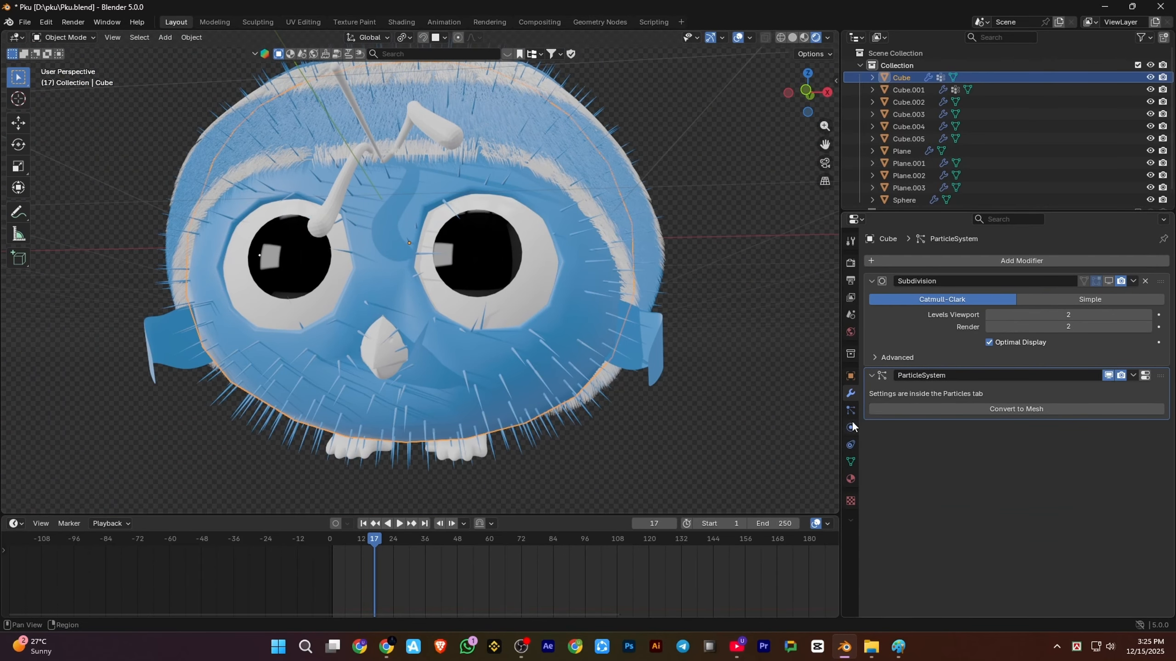
pyautogui.click(850, 411)
pyautogui.press('space')
pyautogui.press('space')
pyautogui.moveTo(500, 407); pyautogui.dragTo(428, 391, button='middle')
pyautogui.scroll(1, 428, 392)
pyautogui.scroll(3, 1085, 370)
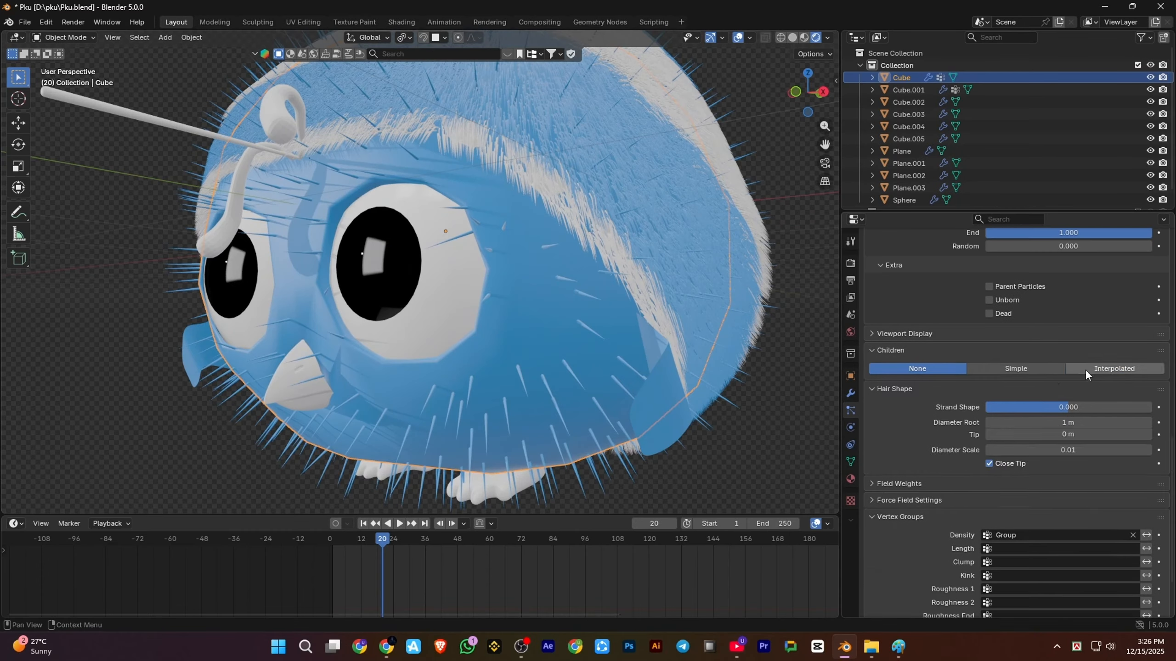
# Set the head hair's Children to Interpolated, enable Hair Dynamics and play the simulation
pyautogui.click(1086, 370)
pyautogui.press('space')
pyautogui.hotkey('shift', 'Left')
pyautogui.scroll(8, 883, 411)
pyautogui.click(880, 402)
pyautogui.press('space')
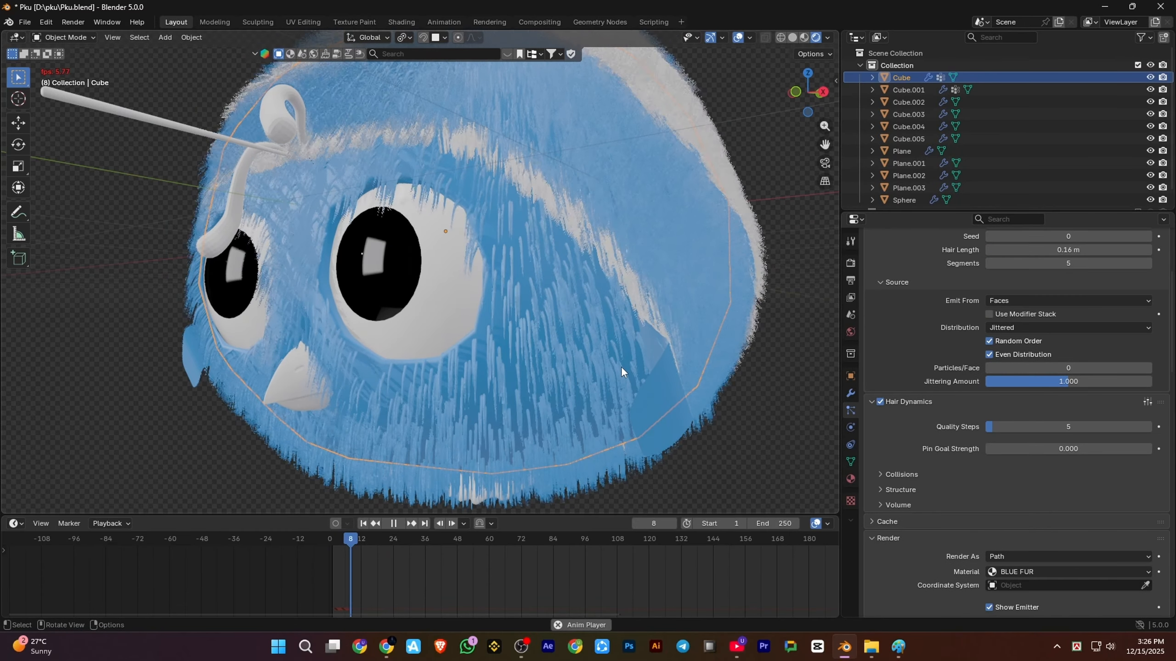
pyautogui.press('space')
# Enable Advanced for the head hair, set its Seed to 33 and Hair Length to 0.15 m, and return to frame 0
pyautogui.scroll(3, 621, 366)
pyautogui.scroll(2, 1084, 430)
pyautogui.scroll(5, 1085, 431)
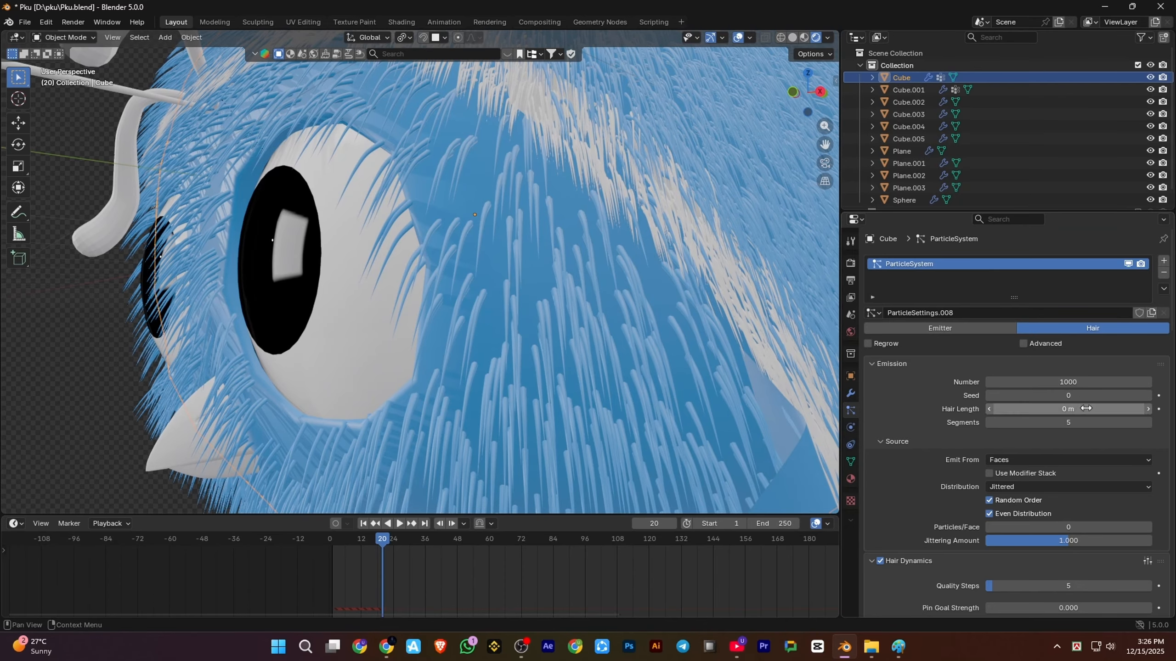
pyautogui.moveTo(1068, 409); pyautogui.dragTo(1085, 409)
pyautogui.scroll(-5, 498, 362)
pyautogui.scroll(2, 498, 362)
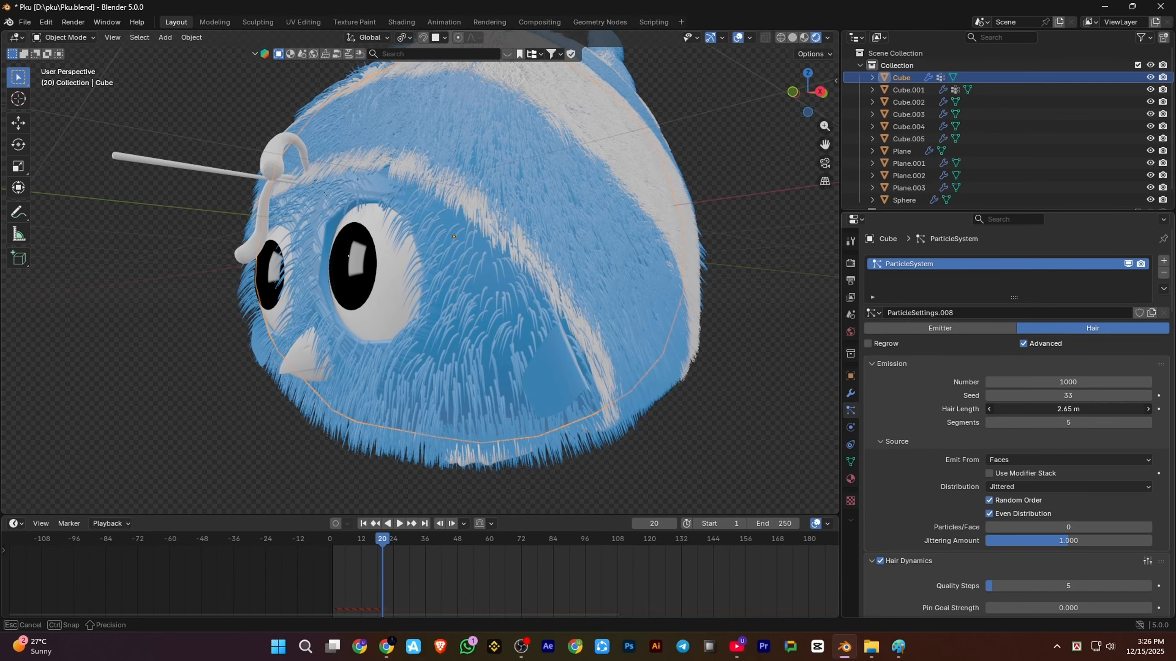
pyautogui.scroll(-3, 636, 394)
pyautogui.moveTo(1067, 409); pyautogui.dragTo(957, 409)
pyautogui.click(329, 541)
pyautogui.scroll(5, 636, 380)
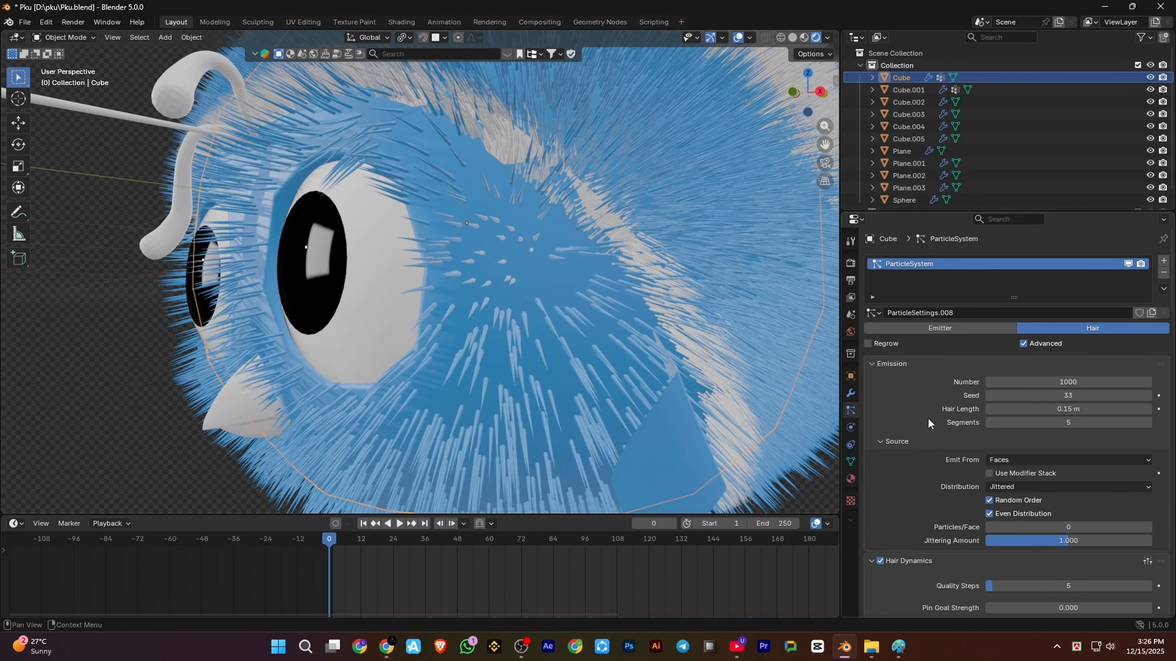
# Set the head hair's child Display Amount to 100 and its Brownian force to 0.290
pyautogui.scroll(-15, 928, 424)
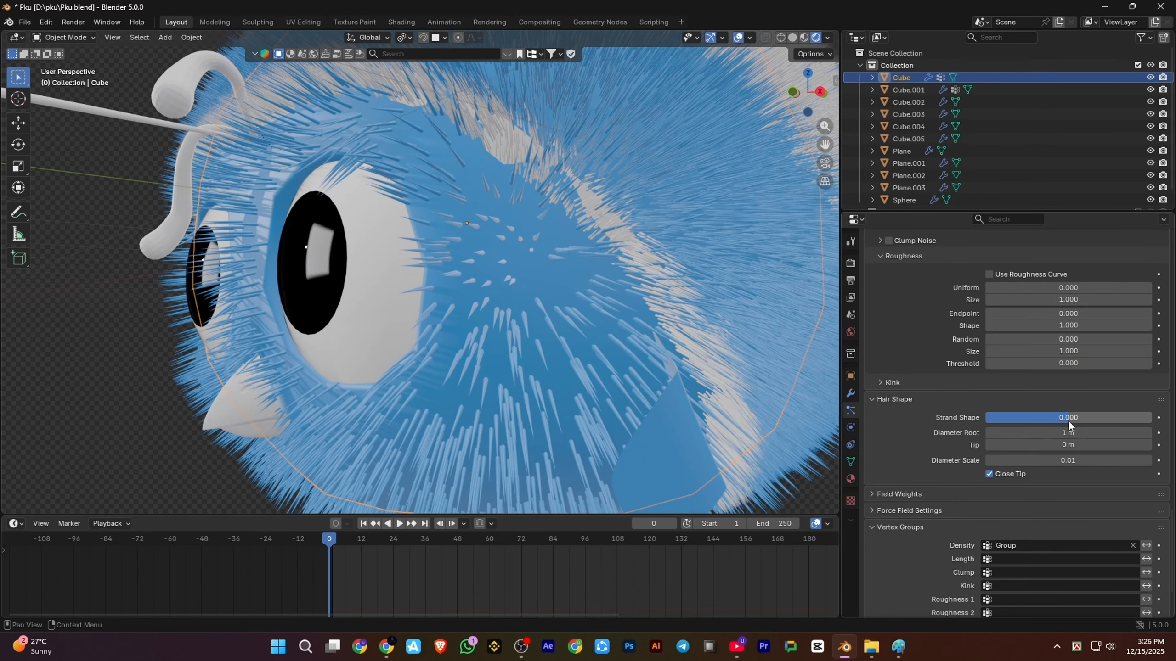
pyautogui.press('space')
pyautogui.scroll(10, 1074, 435)
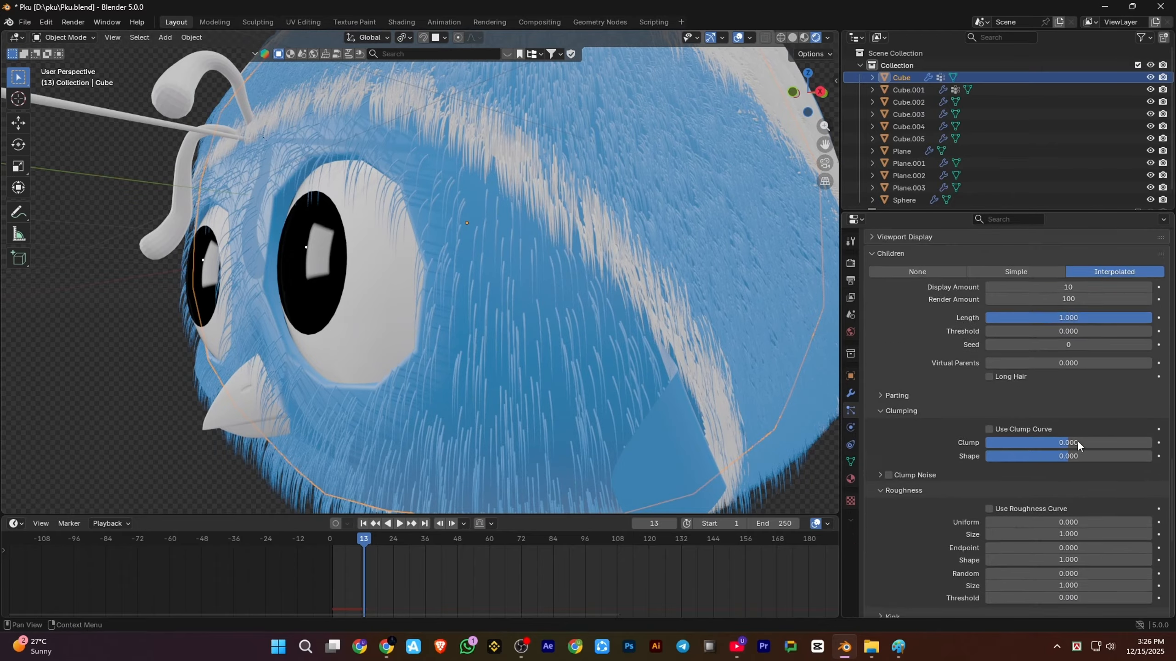
pyautogui.doubleClick(1068, 532)
pyautogui.write('100')
pyautogui.press('Return')
pyautogui.moveTo(393, 241); pyautogui.dragTo(625, 265, button='middle')
pyautogui.scroll(3, 625, 267)
pyautogui.scroll(-5, 624, 265)
pyautogui.scroll(4, 1041, 422)
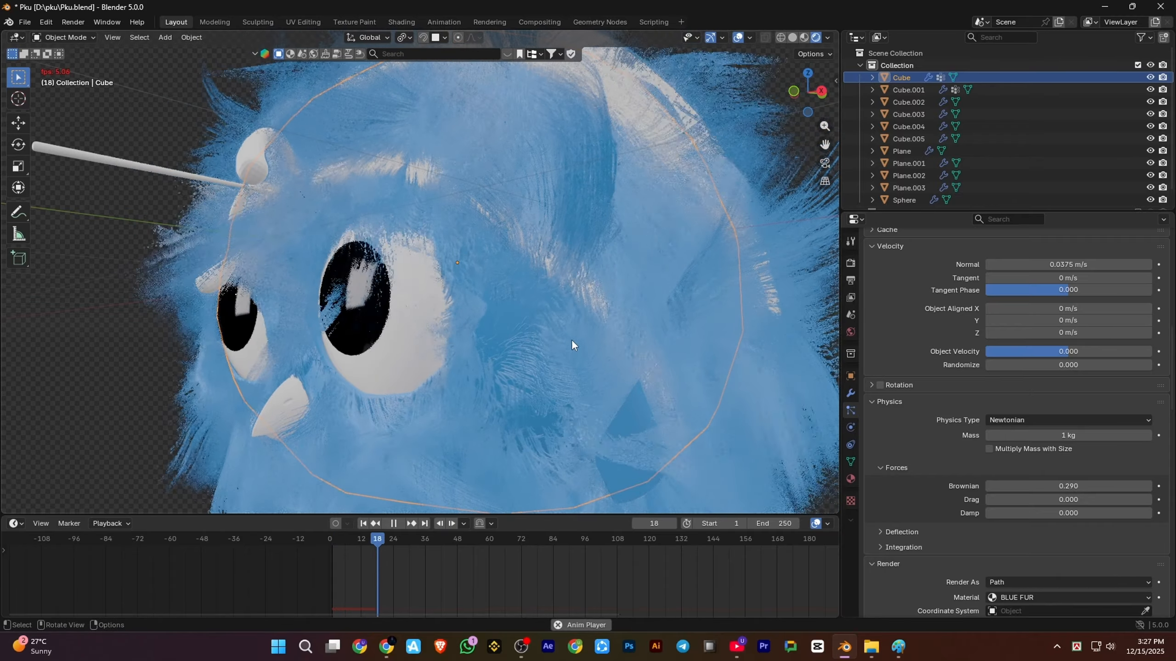
# Edit the head hair's Brownian force and replay the hair simulation from the start
pyautogui.click(1056, 485)
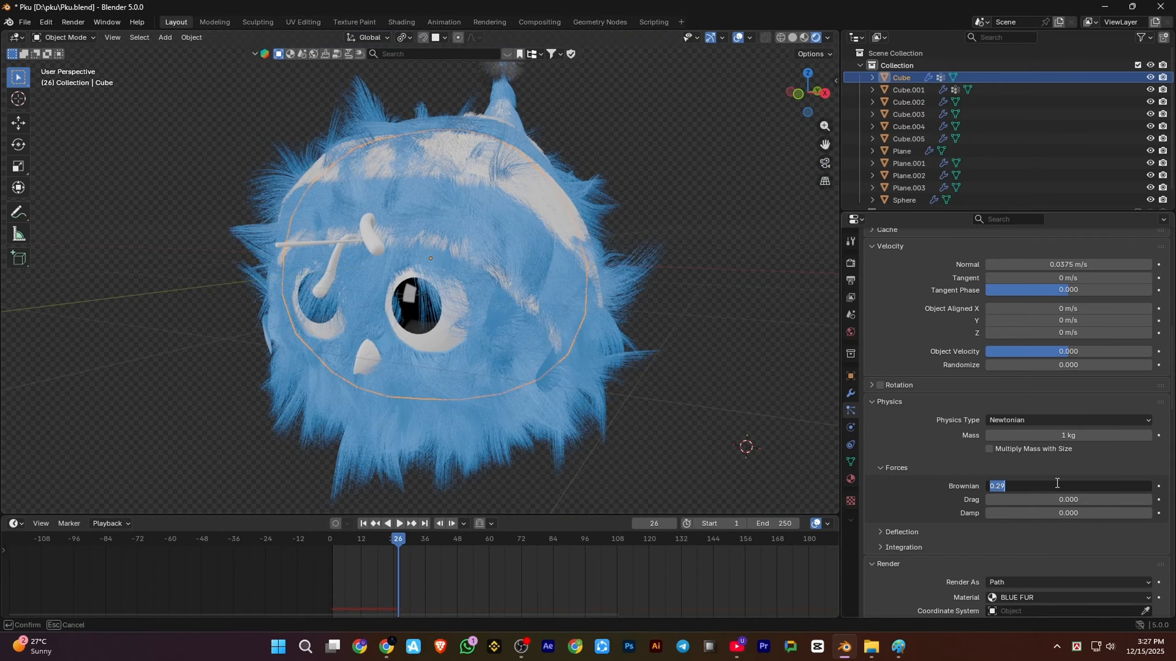
pyautogui.click(330, 540)
pyautogui.scroll(4, 510, 362)
pyautogui.press('space')
pyautogui.press('space')
pyautogui.scroll(-2, 533, 313)
# Switch the render engine to Cycles with GPU Compute and save the project file
pyautogui.click(685, 333)
pyautogui.moveTo(648, 324); pyautogui.dragTo(694, 342, button='middle')
pyautogui.click(1060, 301)
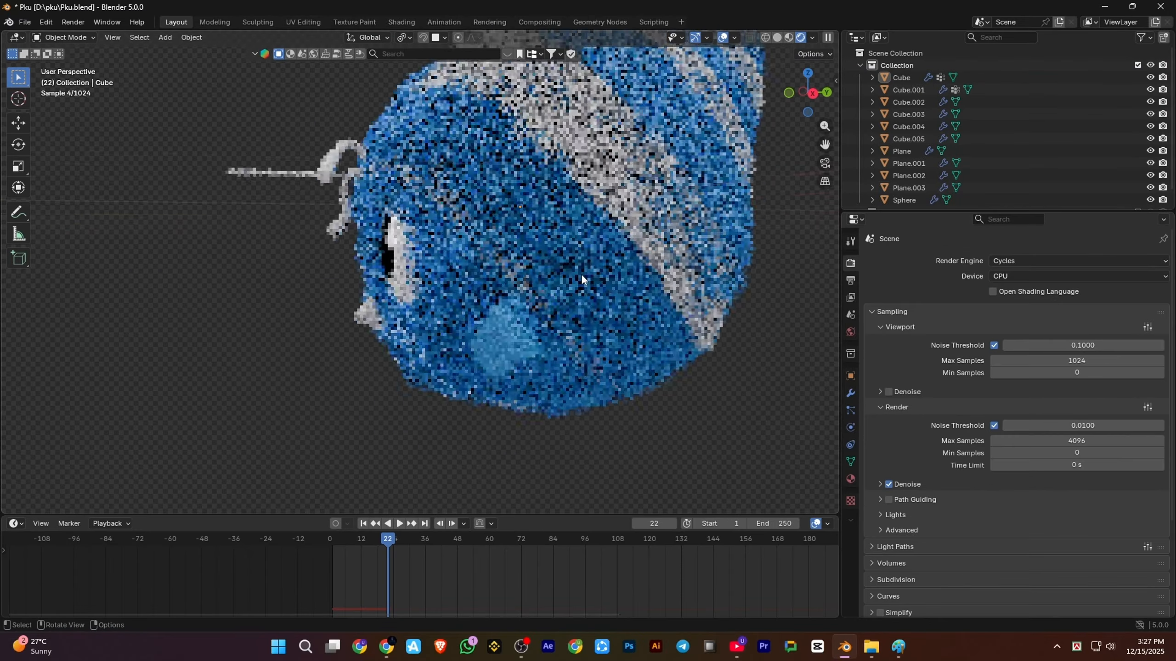
pyautogui.hotkey('ctrl', 's')
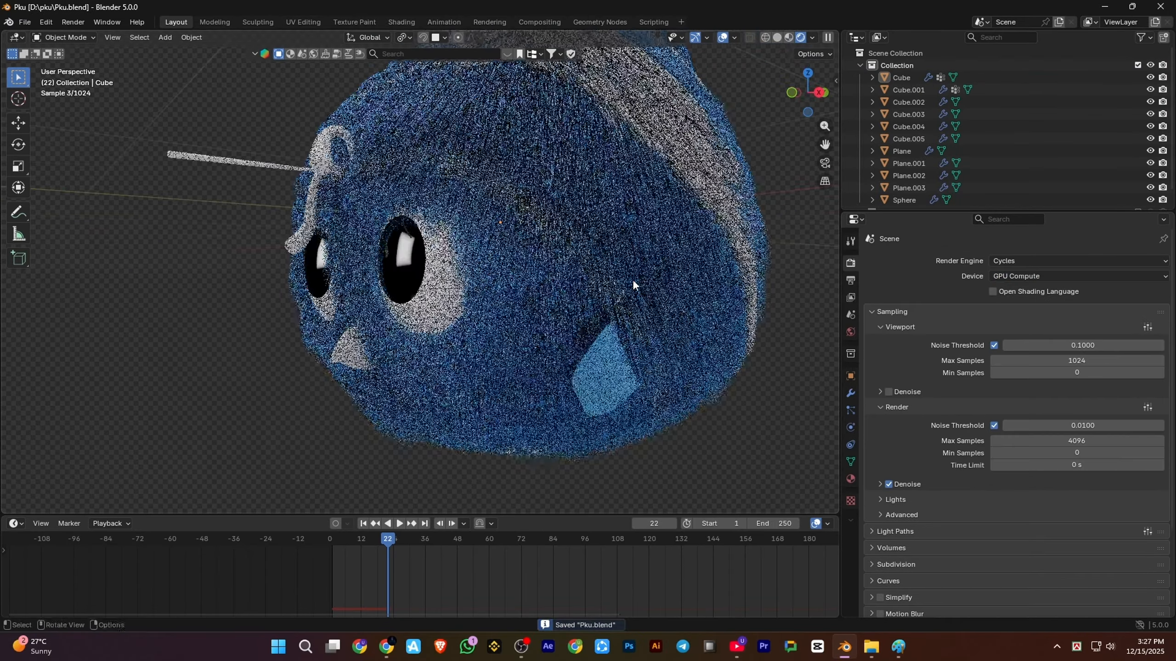
pyautogui.moveTo(569, 238); pyautogui.dragTo(598, 289, button='middle')
pyautogui.scroll(2, 598, 290)
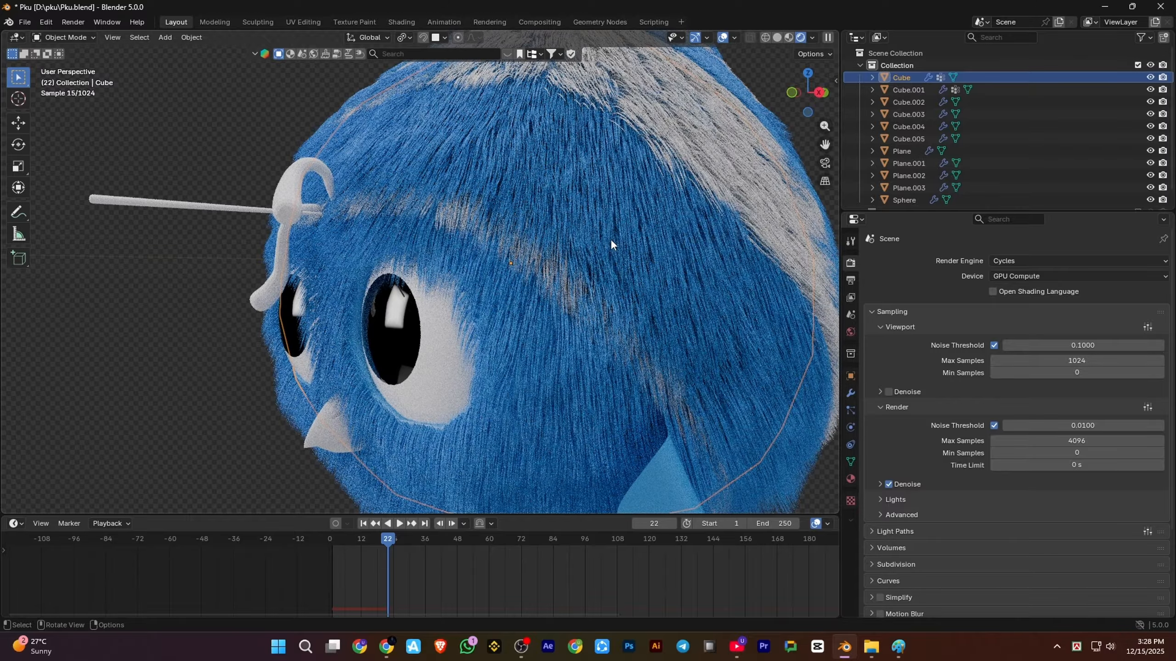
# Assign the thin white stripe's faces above the eyes on the body mesh to the WHITE FUR vertex group
pyautogui.click(597, 254)
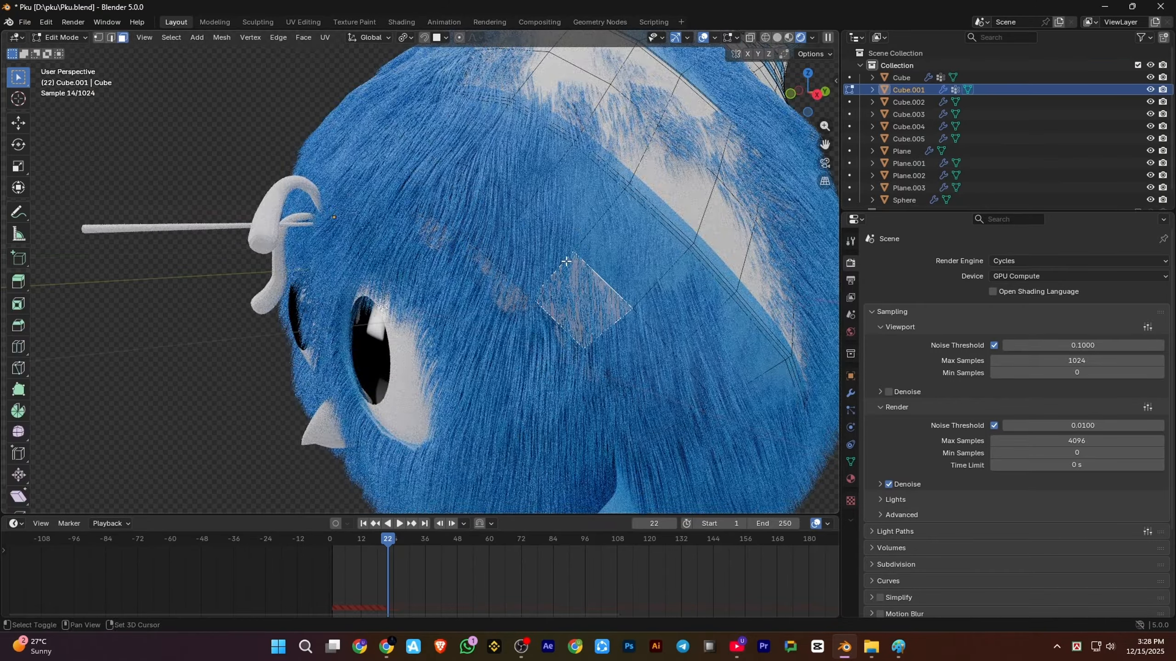
pyautogui.click(325, 541)
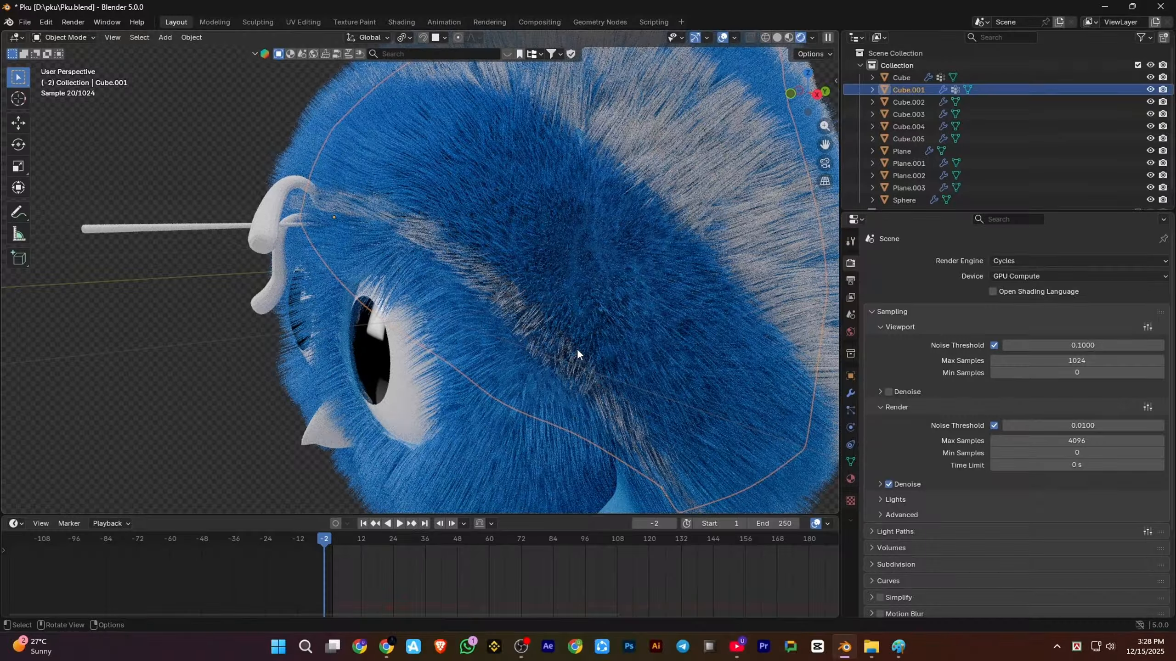
pyautogui.moveTo(558, 252); pyautogui.dragTo(584, 245, button='middle')
pyautogui.scroll(3, 584, 245)
pyautogui.press('Tab')
pyautogui.press('a')
pyautogui.scroll(2, 701, 278)
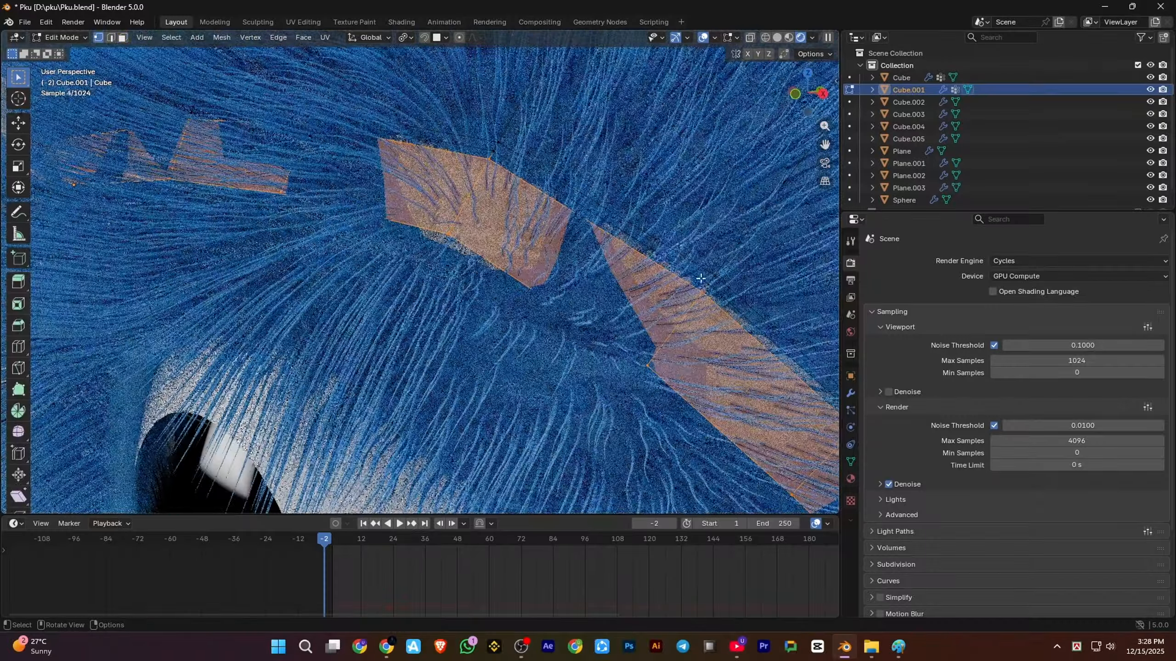
pyautogui.press('3')
pyautogui.click(850, 461)
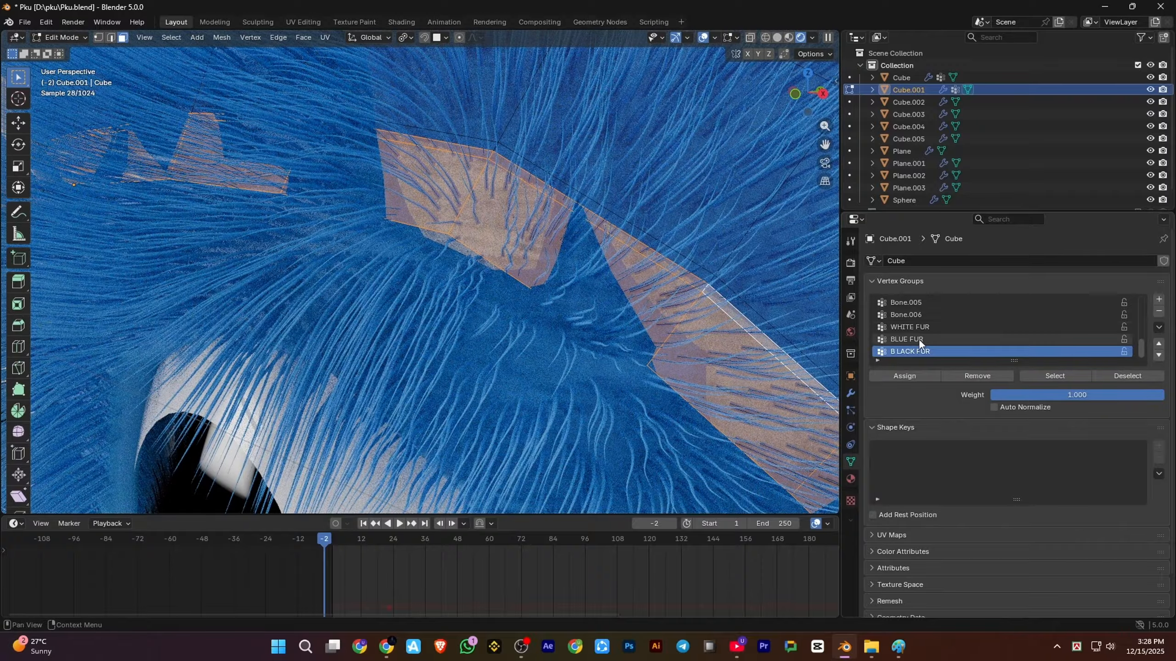
pyautogui.click(909, 326)
pyautogui.click(917, 374)
# Cut an edge loop beside the thin white stripe and assign the added face strip to the WHITE FUR vertex group
pyautogui.hotkey('ctrl', 'r')
pyautogui.click(720, 291)
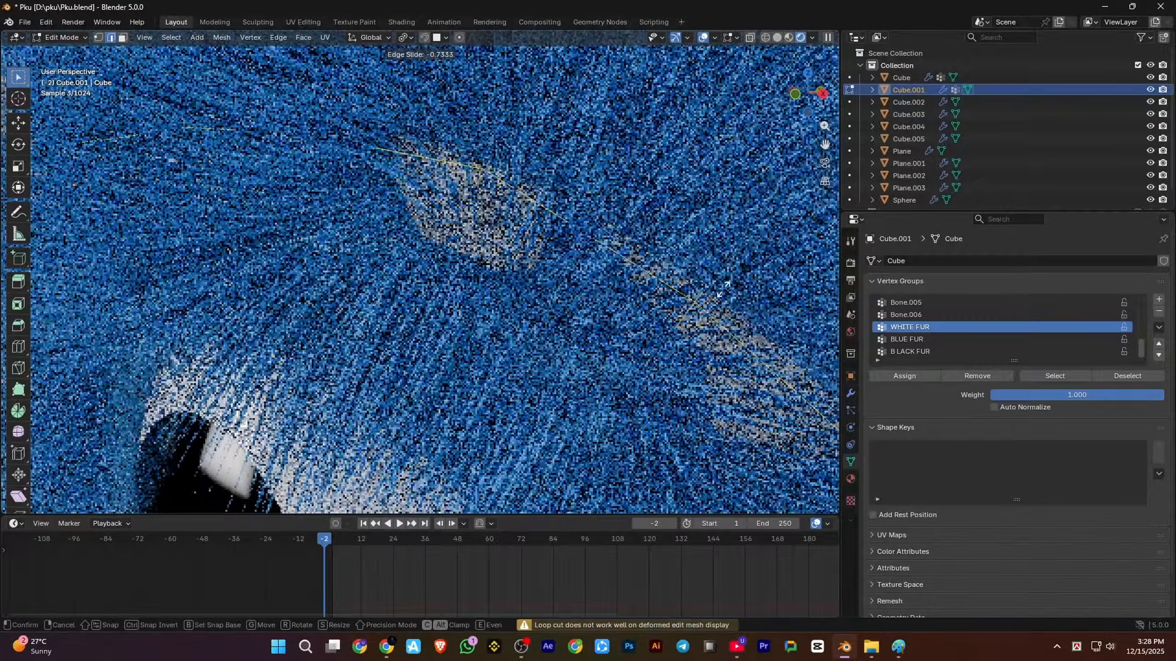
pyautogui.click(723, 290)
pyautogui.press('Tab')
pyautogui.press('Tab')
pyautogui.click(122, 38)
pyautogui.scroll(2, 713, 275)
pyautogui.keyDown('alt'); pyautogui.keyDown('shift'); pyautogui.click(713, 274); pyautogui.keyUp('shift'); pyautogui.keyUp('alt')
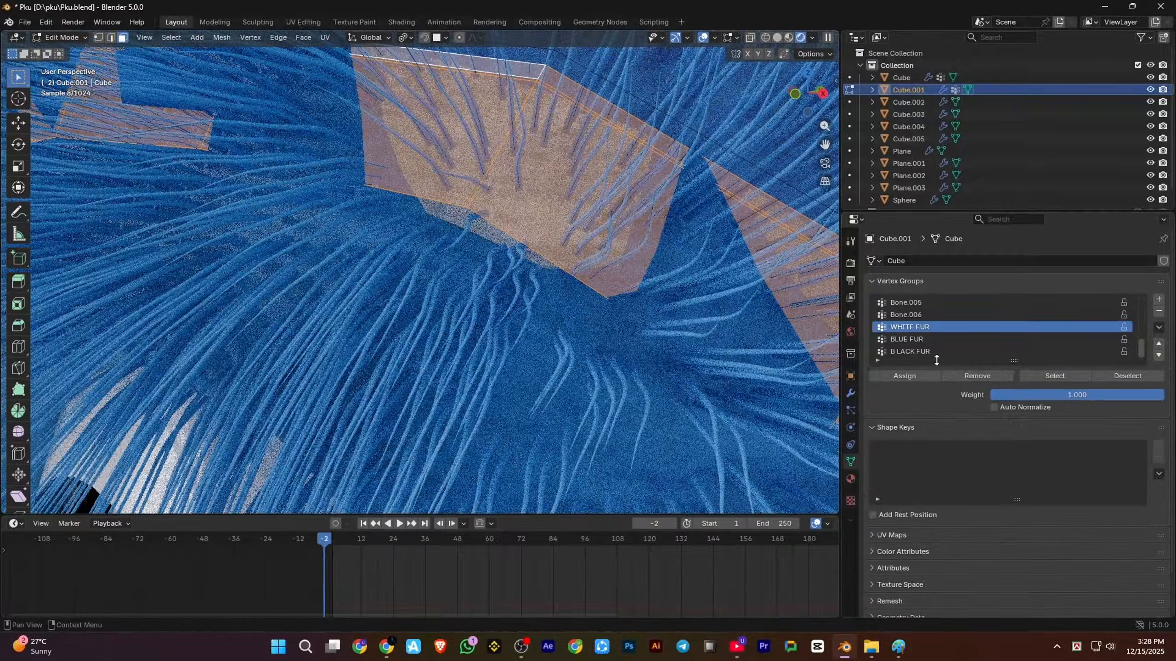
pyautogui.click(903, 375)
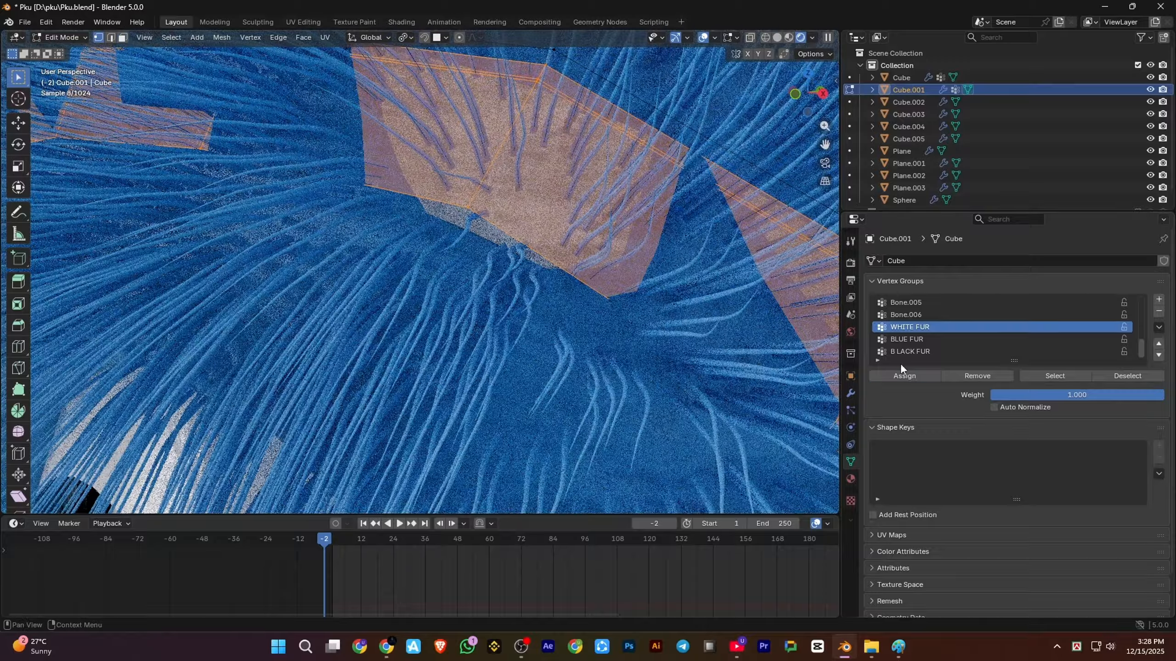
# Leave Edit Mode and save the Pku.blend project file
pyautogui.press('Tab')
pyautogui.scroll(-6, 606, 283)
pyautogui.hotkey('ctrl', 's')
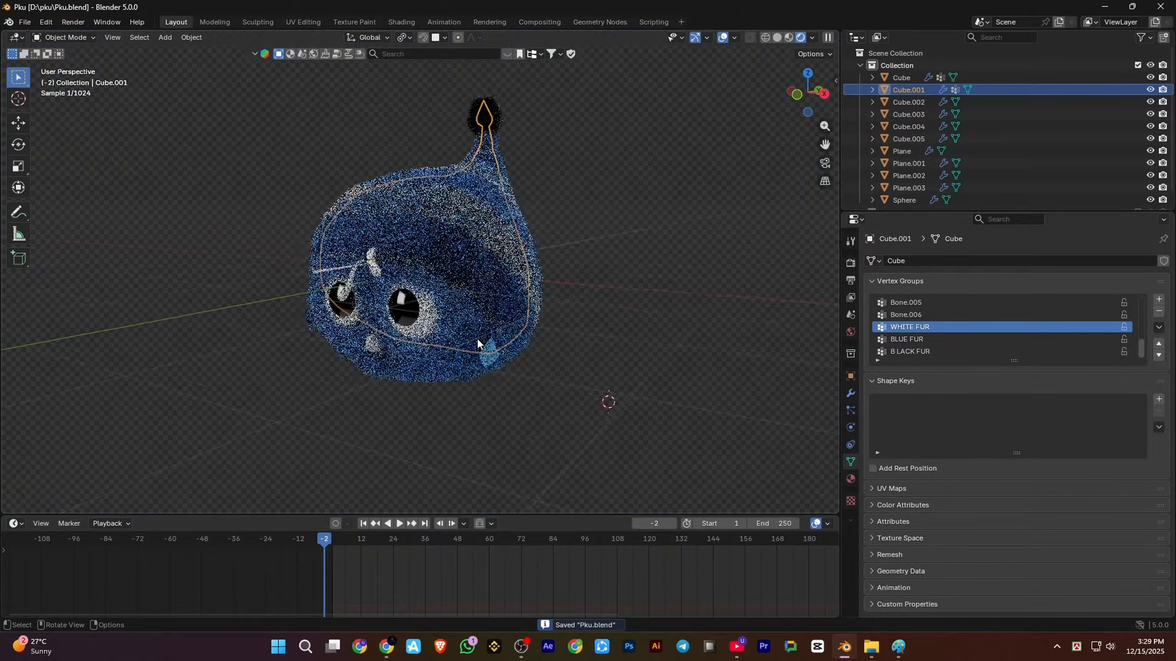
# Give both curled antennae the BLACK FUR material and shade them smooth
pyautogui.scroll(4, 479, 344)
pyautogui.click(305, 261)
pyautogui.click(850, 479)
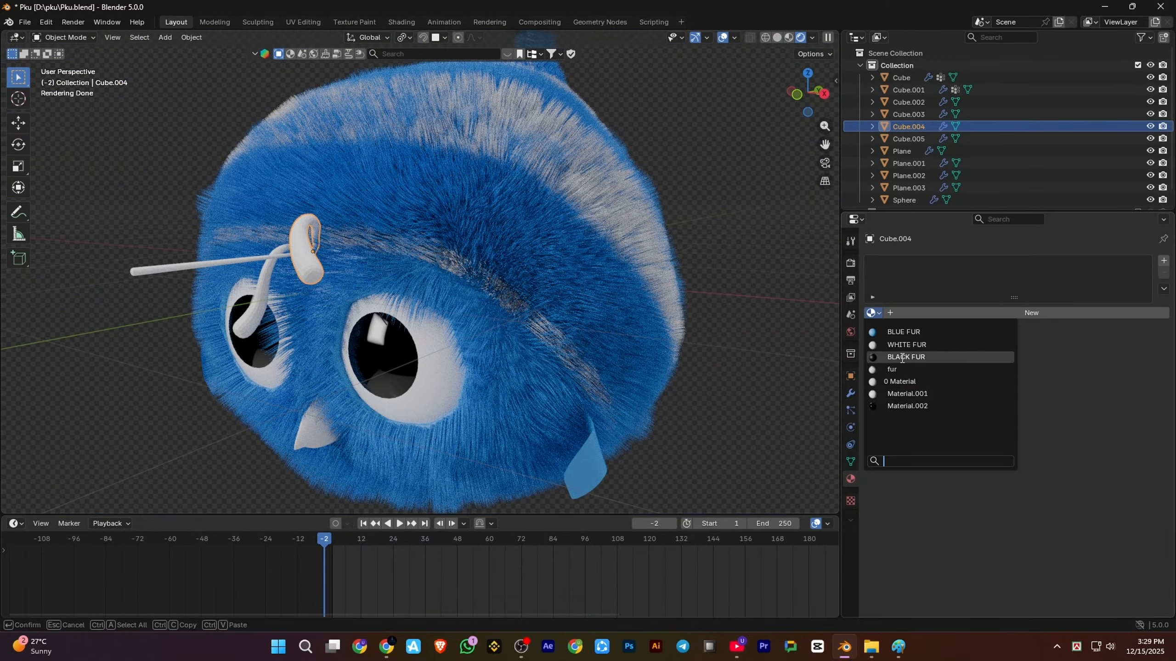
pyautogui.click(902, 358)
pyautogui.click(262, 298)
pyautogui.click(906, 357)
pyautogui.rightClick(344, 241)
pyautogui.click(344, 240)
pyautogui.click(312, 259)
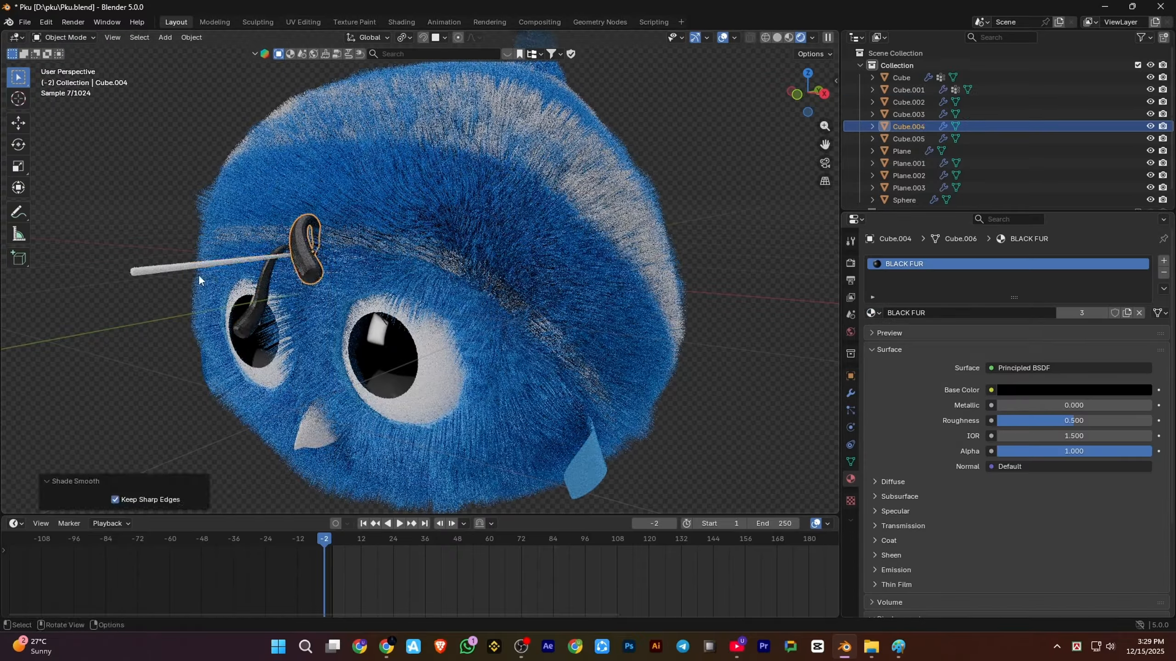
# Delete the straight white rod sticking out of the forehead
pyautogui.click(198, 267)
pyautogui.press('Delete')
pyautogui.keyDown('shift'); pyautogui.moveTo(345, 439); pyautogui.dragTo(388, 416, button='middle'); pyautogui.keyUp('shift')
# Add a Hair particle system to the side fins and open their modifier stack
pyautogui.click(628, 446)
pyautogui.click(850, 411)
pyautogui.click(1163, 261)
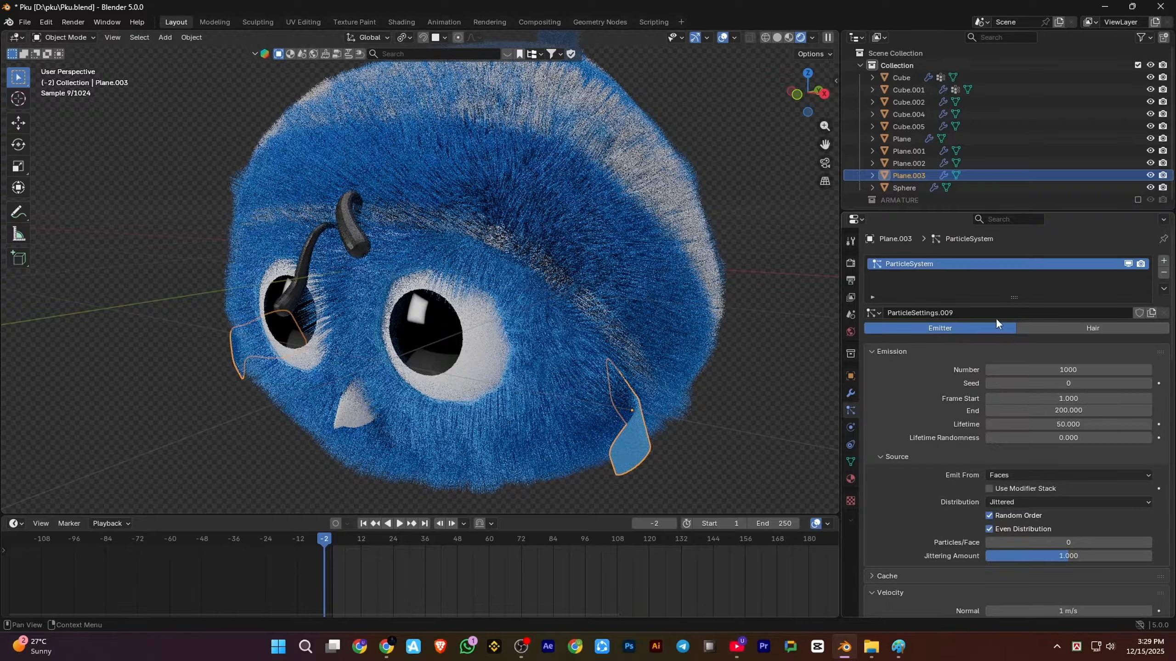
pyautogui.click(1092, 328)
pyautogui.scroll(-3, 758, 353)
pyautogui.moveTo(758, 354); pyautogui.dragTo(815, 363, button='middle')
pyautogui.click(850, 393)
pyautogui.click(1132, 376)
pyautogui.click(1066, 390)
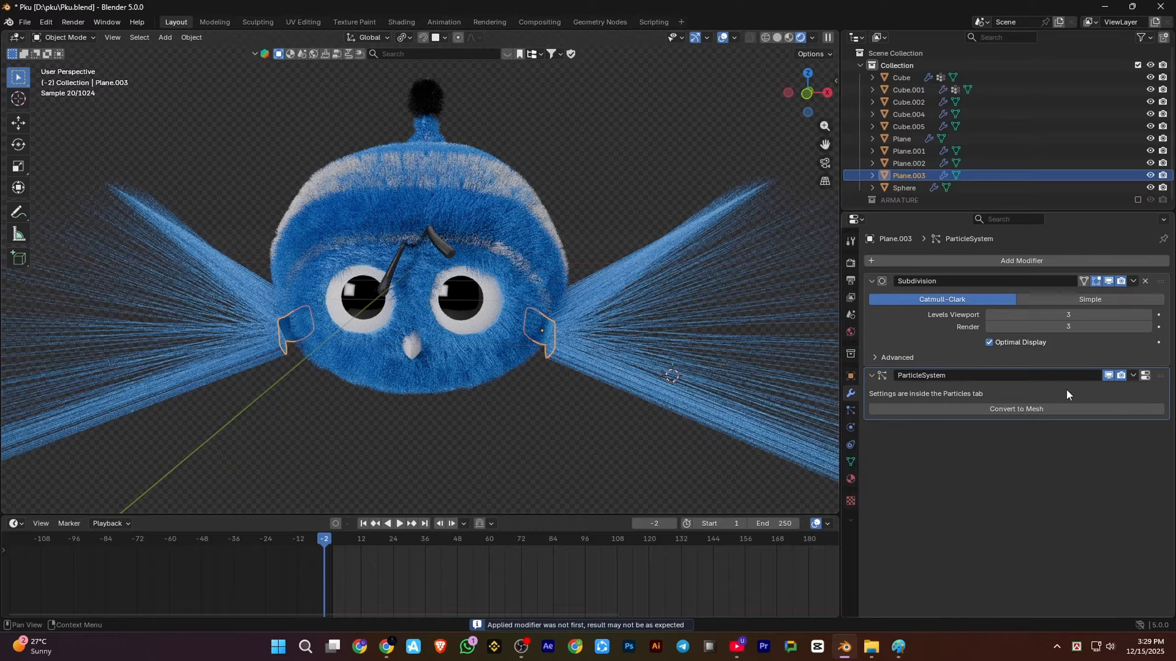
pyautogui.hotkey('ctrl', 'z')
pyautogui.moveTo(1160, 376); pyautogui.dragTo(1157, 433)
pyautogui.hotkey('ctrl', 'z')
# Apply the side fins' Mirror modifier, keeping the Subdivision and ParticleSystem modifiers
pyautogui.click(1133, 376)
pyautogui.click(1066, 390)
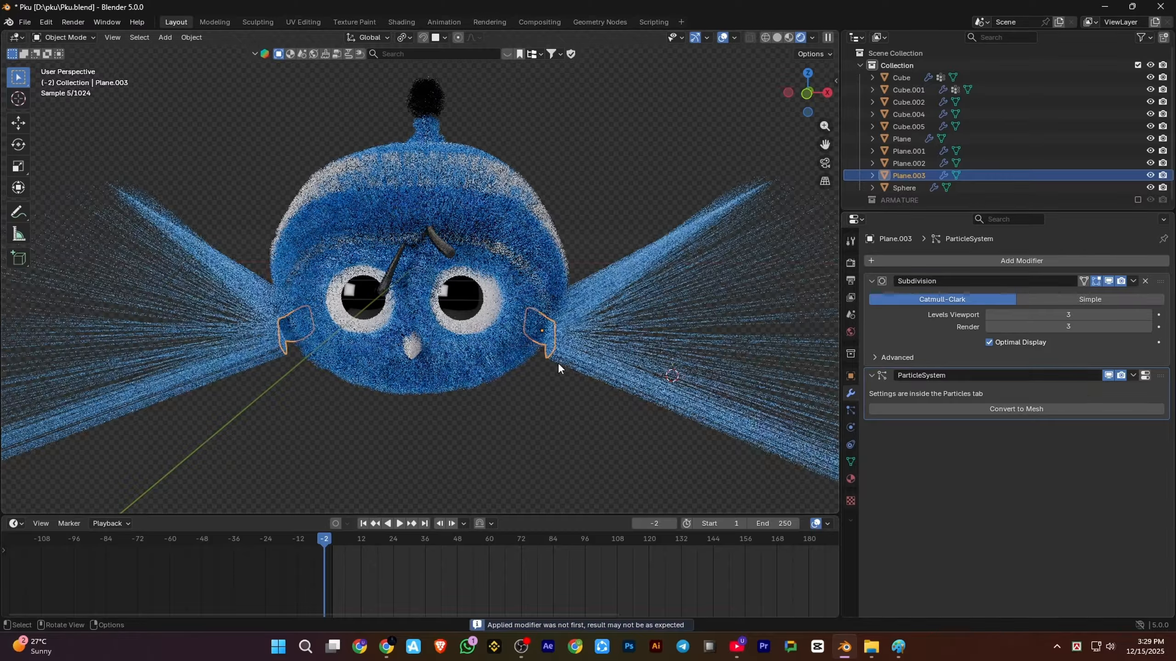
# Set the side fins' hair length to 0.15 m and enable the advanced hair settings
pyautogui.scroll(1, 560, 368)
pyautogui.click(850, 410)
pyautogui.moveTo(1069, 409); pyautogui.dragTo(933, 408)
pyautogui.moveTo(657, 333); pyautogui.dragTo(533, 350, button='middle')
pyautogui.scroll(5, 634, 369)
pyautogui.click(583, 357)
pyautogui.scroll(-4, 582, 356)
pyautogui.click(421, 323)
pyautogui.scroll(6, 421, 323)
pyautogui.click(1023, 343)
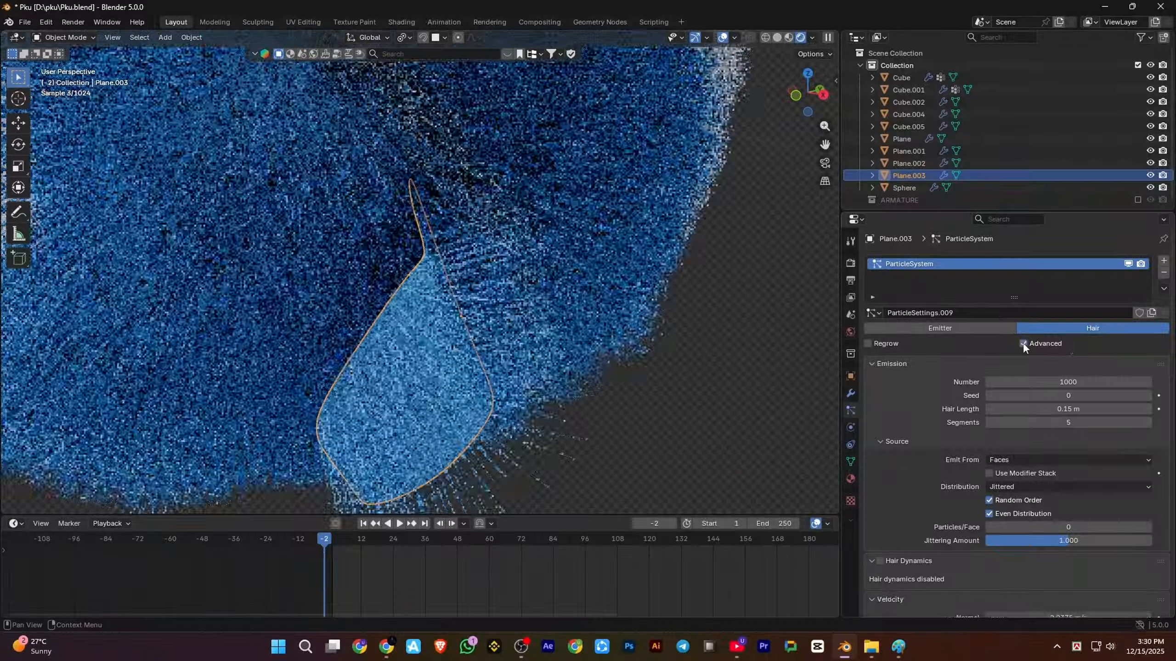
# Give the side fins' hair interpolated children with a render amount of 10, tune their clumping and roughness, and save the file
pyautogui.scroll(-12, 969, 482)
pyautogui.click(1078, 453)
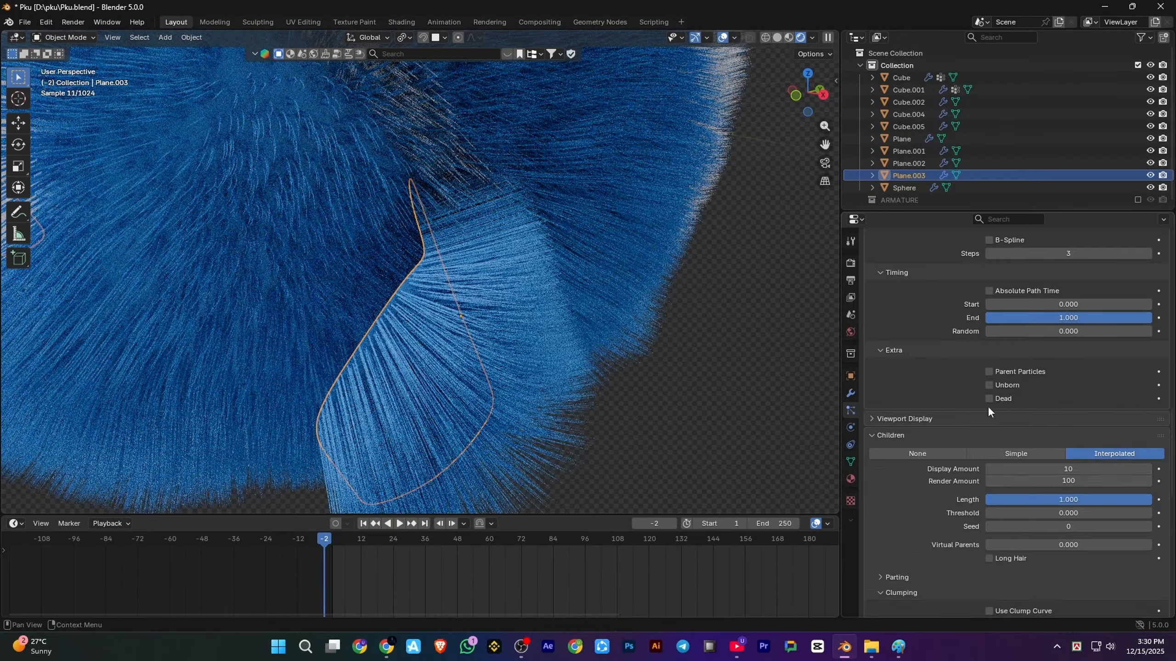
pyautogui.press('Return')
pyautogui.scroll(-6, 1056, 550)
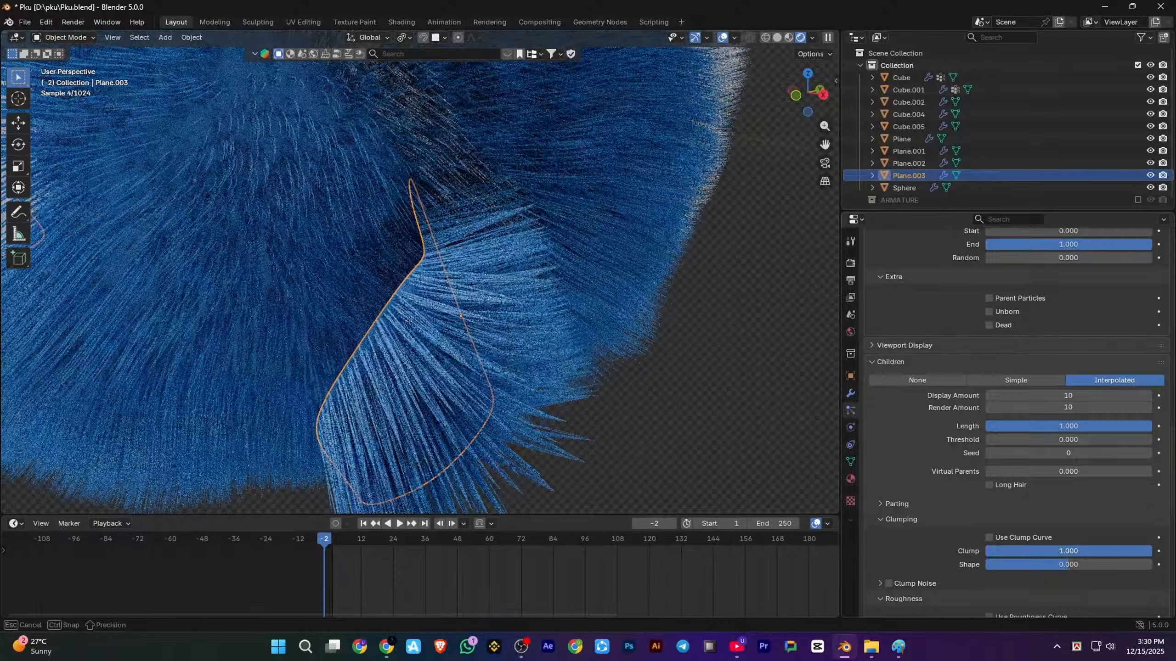
pyautogui.moveTo(1003, 557); pyautogui.dragTo(1043, 557)
pyautogui.scroll(-6, 1043, 515)
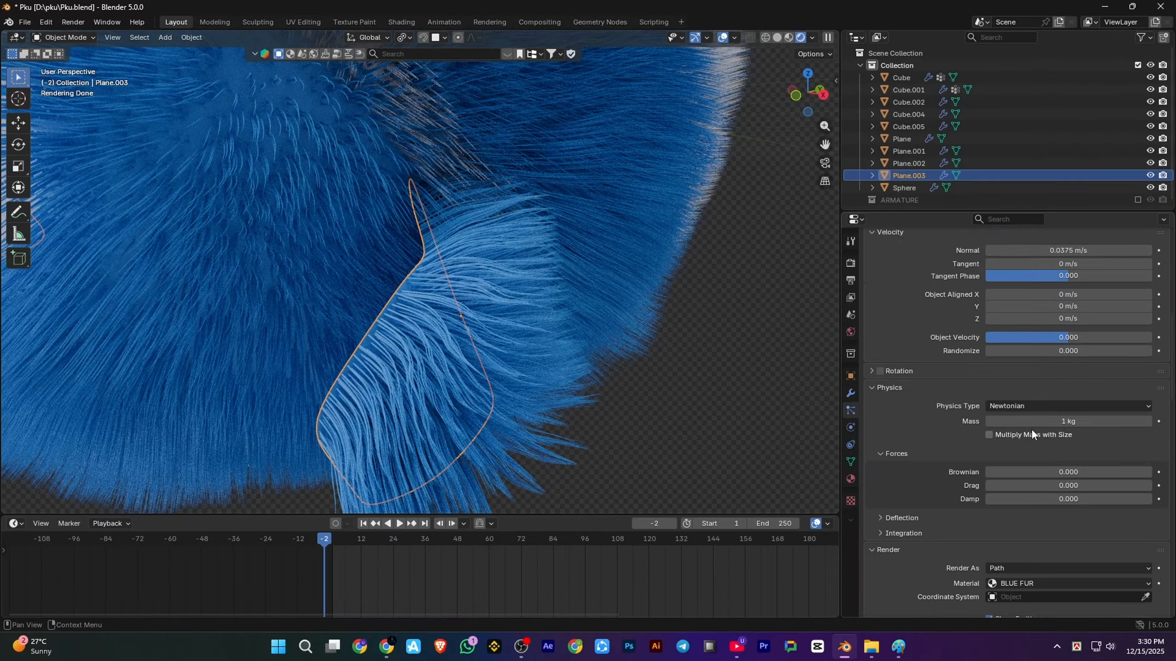
pyautogui.scroll(-11, 1022, 436)
pyautogui.moveTo(1018, 453); pyautogui.dragTo(928, 467)
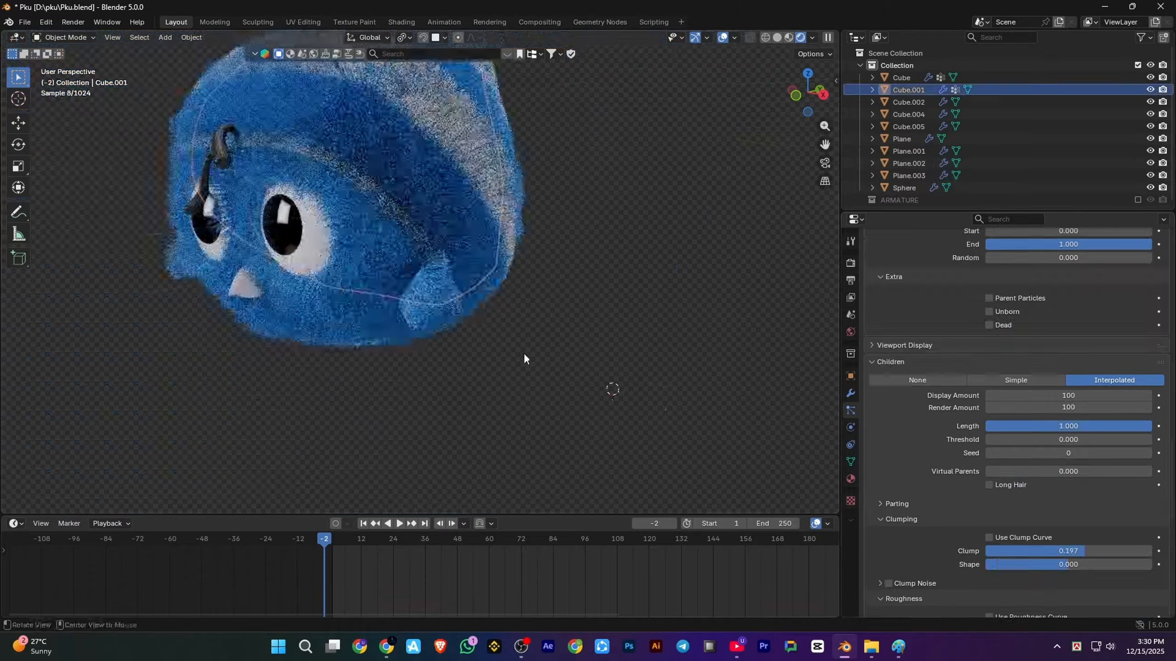
pyautogui.hotkey('ctrl', 's')
pyautogui.moveTo(525, 360); pyautogui.dragTo(644, 282, button='middle')
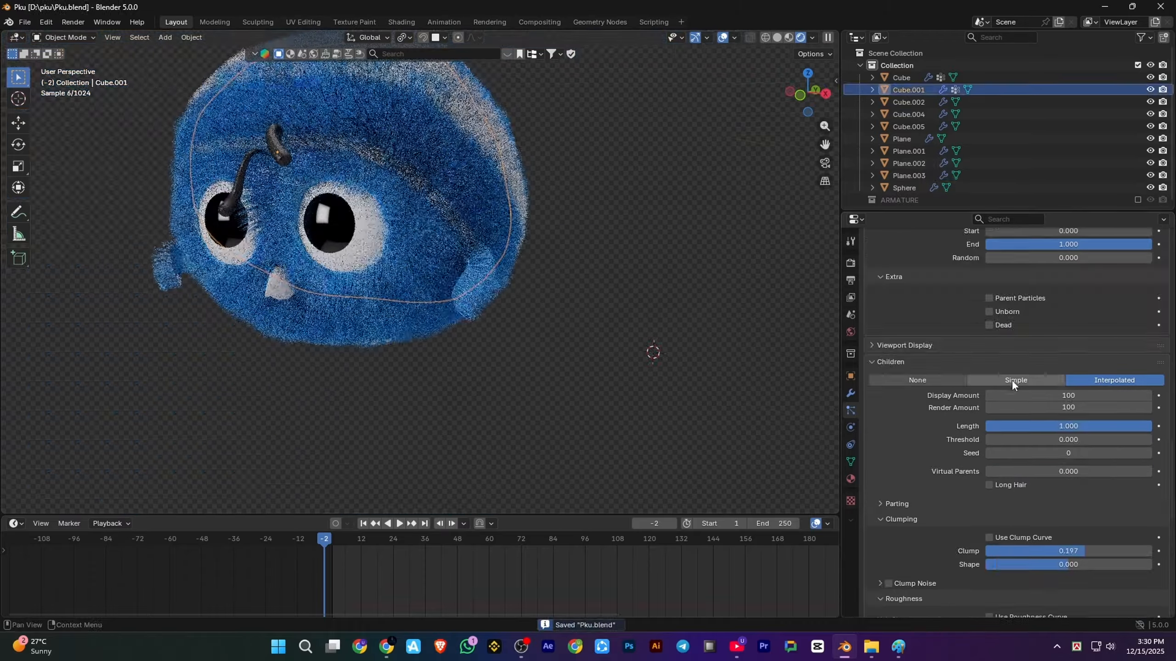
# Adjust the uniform roughness of the striped body's child hairs and select its second particle system
pyautogui.scroll(10, 990, 405)
pyautogui.moveTo(1031, 482); pyautogui.dragTo(1060, 481)
pyautogui.scroll(4, 1032, 481)
pyautogui.scroll(6, 643, 445)
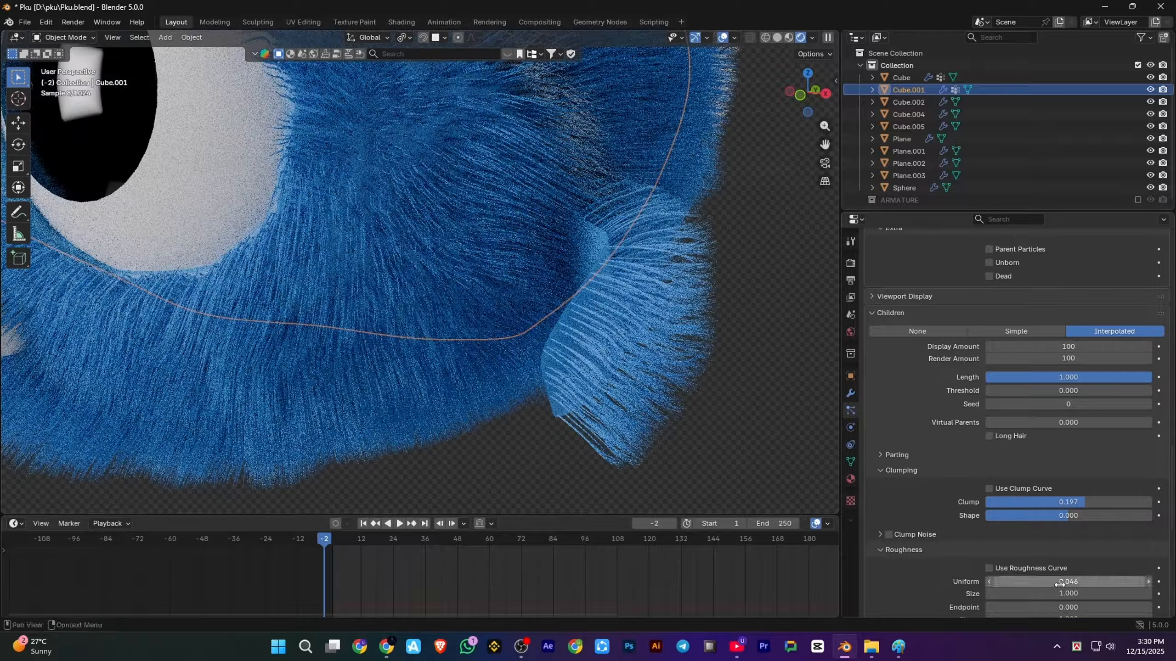
pyautogui.moveTo(1066, 581); pyautogui.dragTo(1083, 581)
pyautogui.scroll(20, 1054, 492)
pyautogui.click(928, 275)
# Try a normal velocity of 0.0175 m/s, tangent velocity of 0.08 m/s and tangent phase of -0.248 on the side fins' hair
pyautogui.click(615, 287)
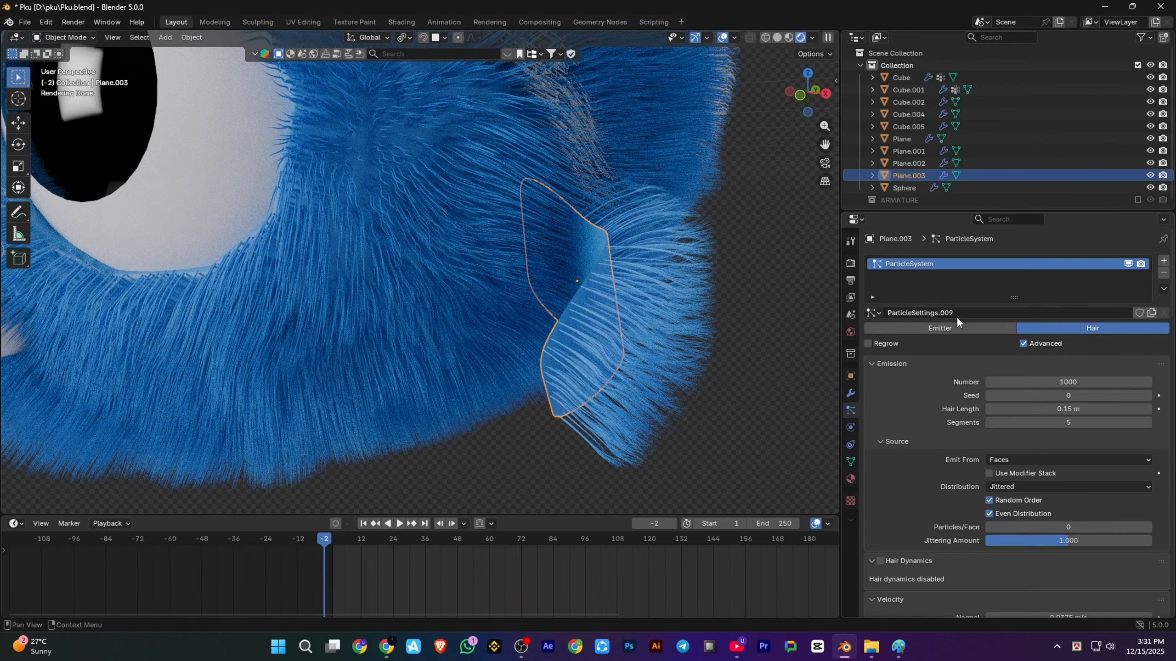
pyautogui.moveTo(1020, 396); pyautogui.dragTo(1041, 411)
pyautogui.scroll(-10, 1019, 465)
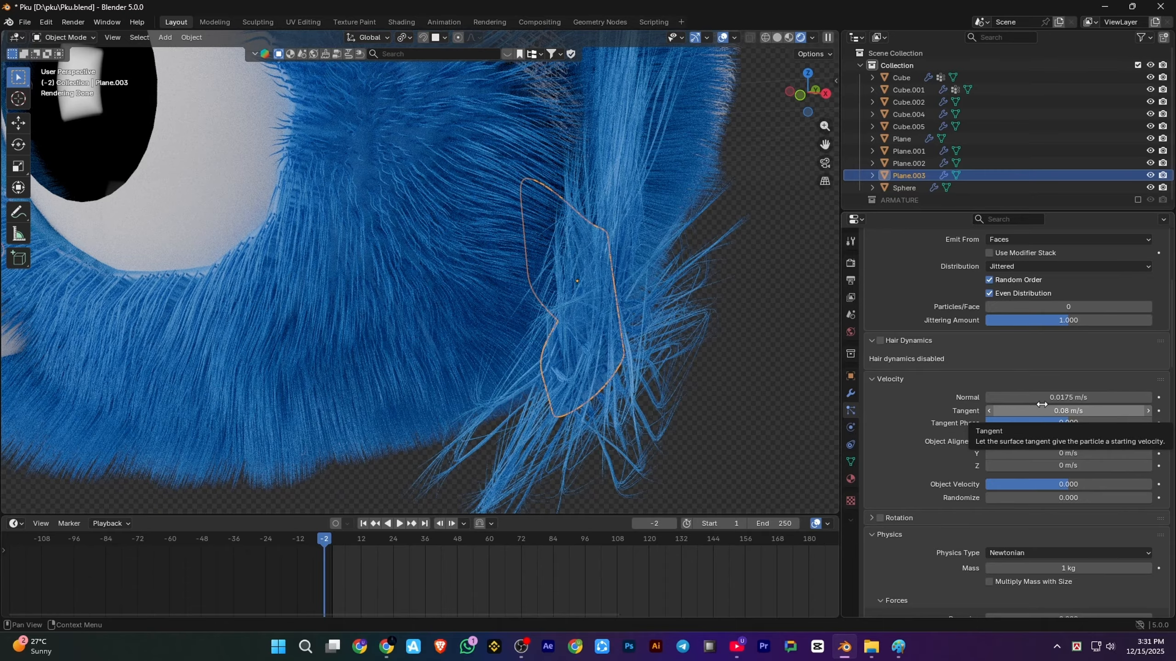
pyautogui.moveTo(1078, 397); pyautogui.dragTo(1048, 422)
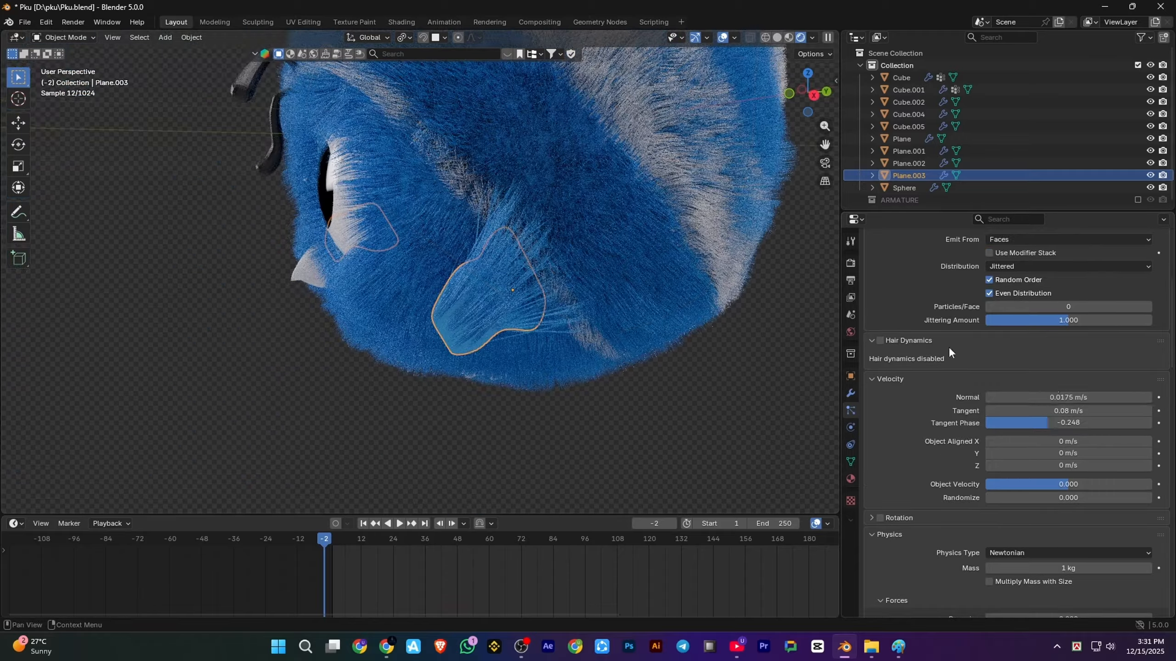
pyautogui.click(504, 304)
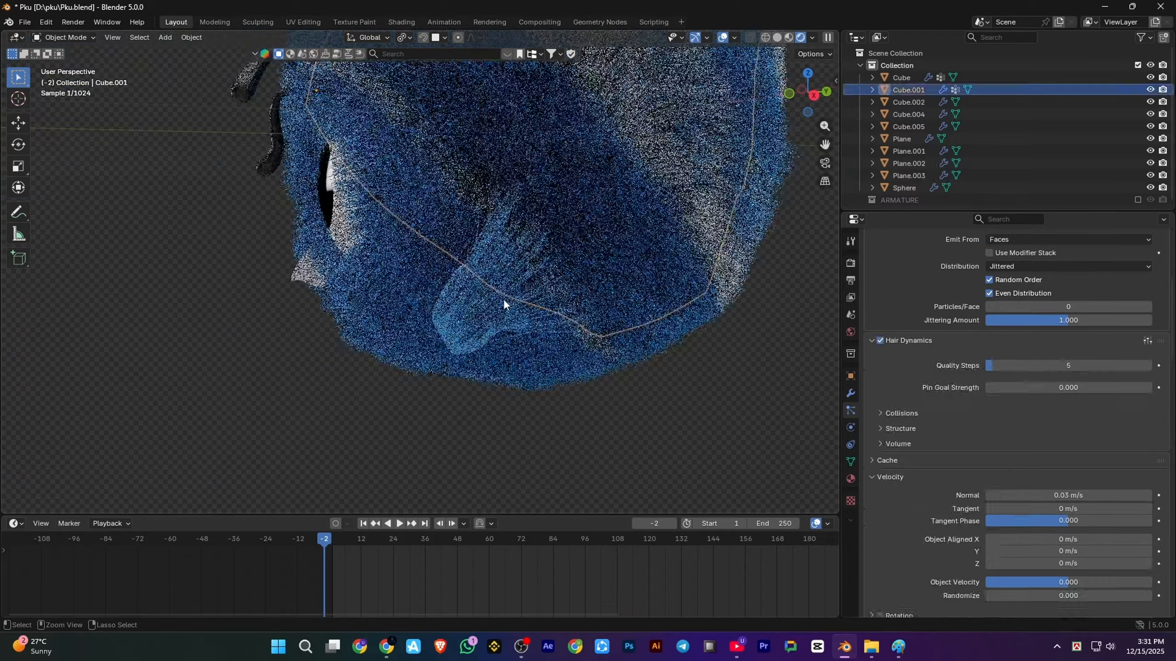
pyautogui.scroll(-2, 519, 361)
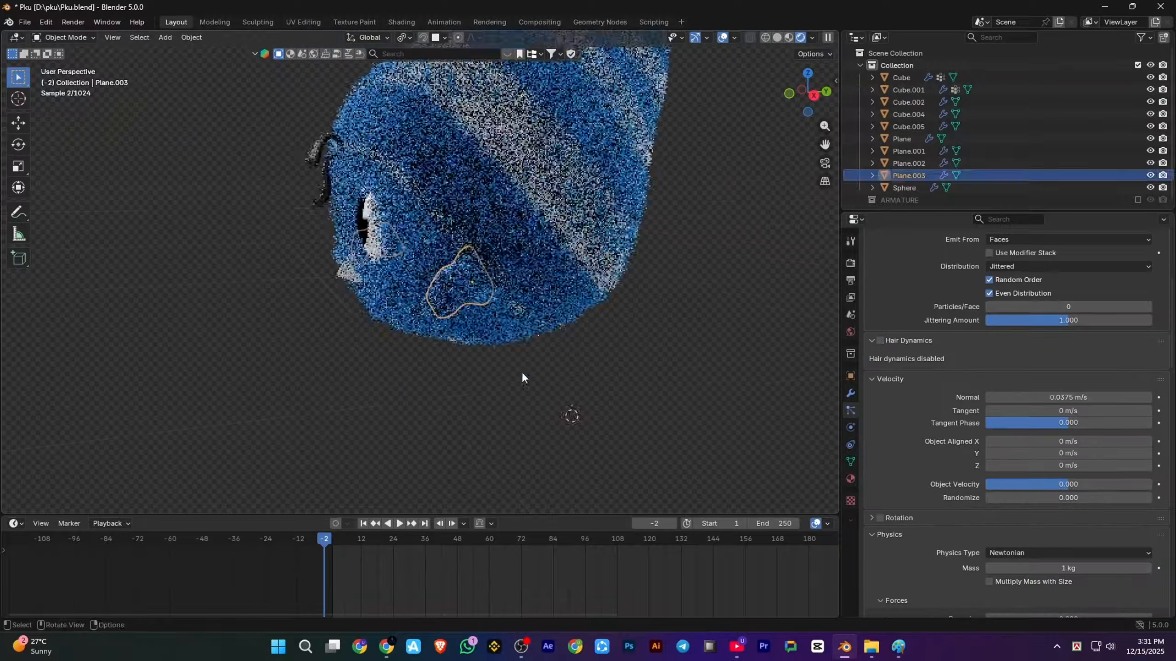
# Play the animation to check the fur and enable Hair Dynamics on the side fins' hair
pyautogui.click(522, 371)
pyautogui.scroll(-2, 521, 366)
pyautogui.scroll(7, 430, 269)
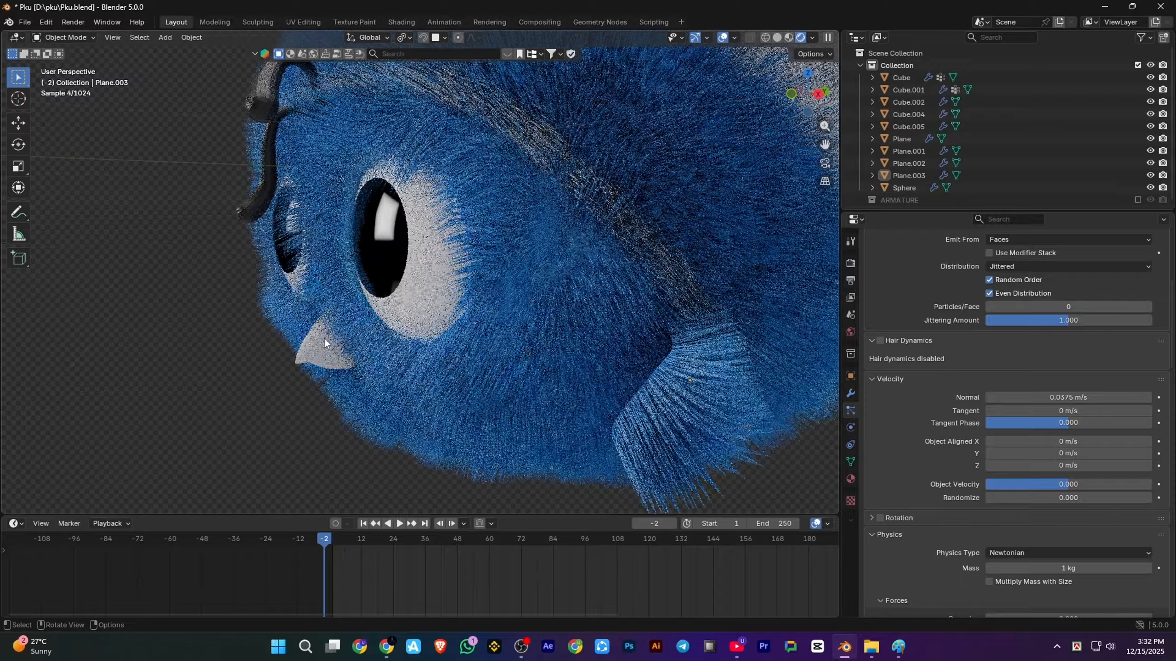
pyautogui.press('space')
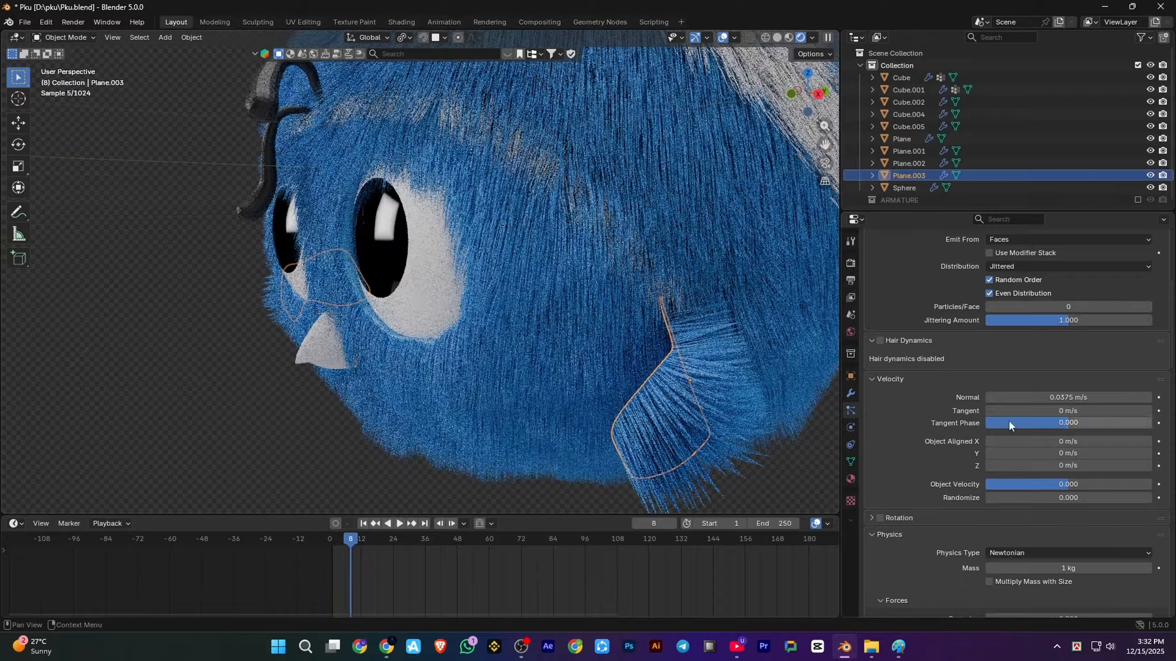
pyautogui.scroll(6, 877, 483)
pyautogui.click(879, 487)
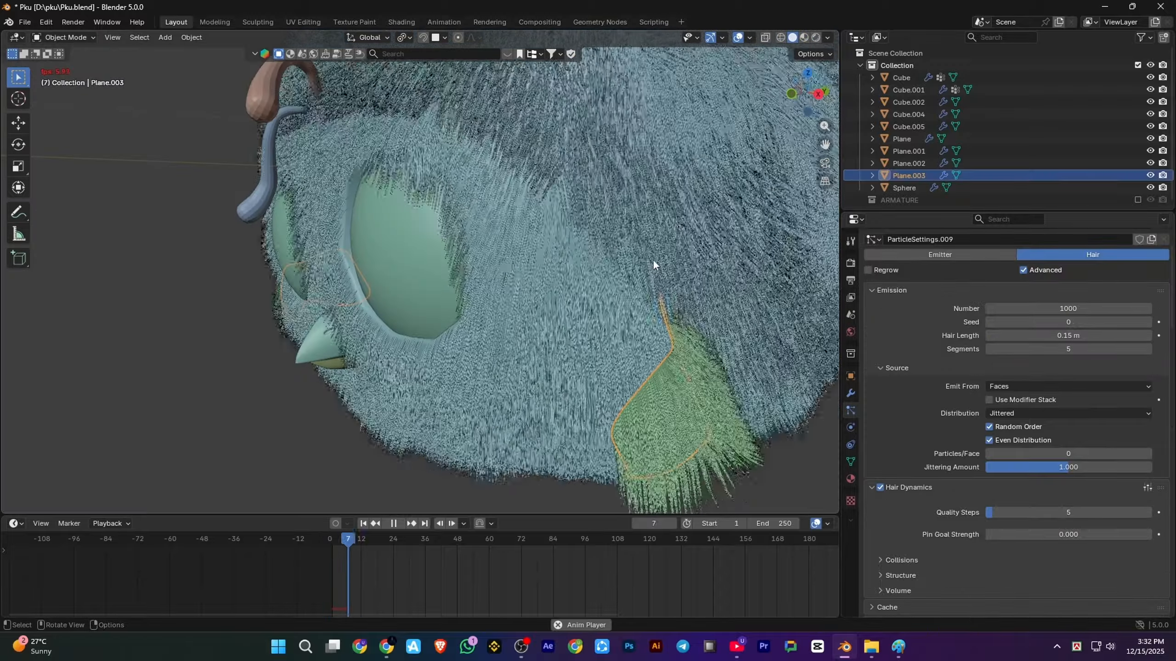
# Stop the playback at frame 13, save the file and switch the viewport to rendered shading
pyautogui.press('space')
pyautogui.scroll(-1, 666, 250)
pyautogui.hotkey('ctrl', 's')
pyautogui.click(816, 38)
pyautogui.keyDown('shift'); pyautogui.moveTo(447, 265); pyautogui.dragTo(467, 304, button='middle'); pyautogui.keyUp('shift')
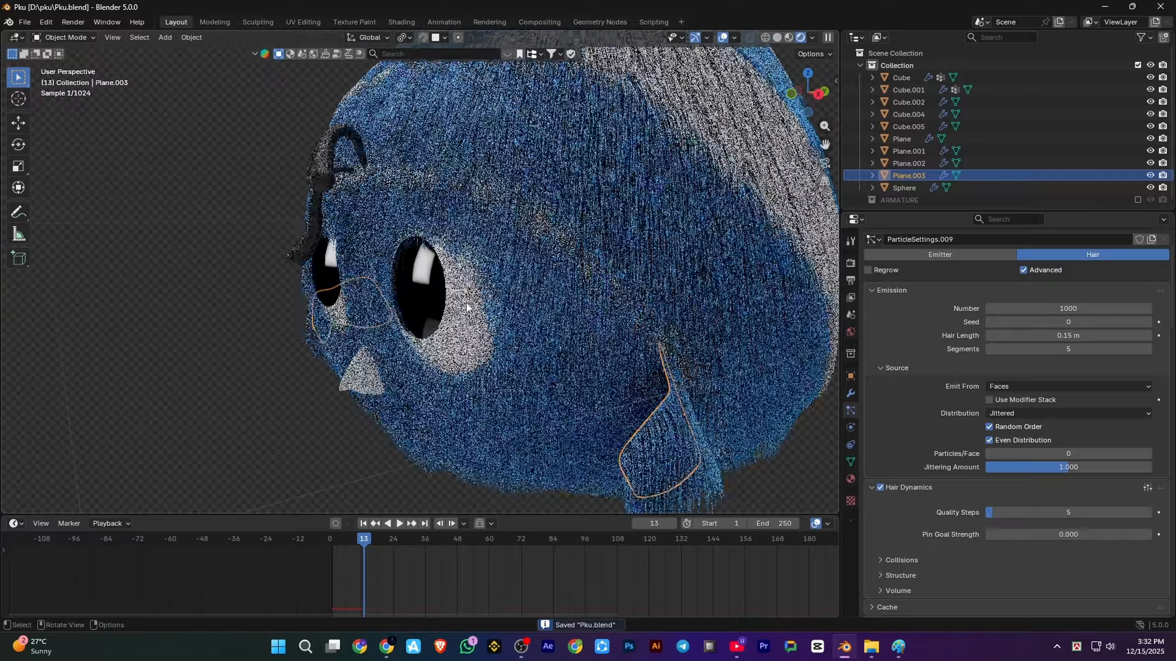
# Create a glossy orange material named NOSE on the upper beak, with a roughness of 0.063
pyautogui.scroll(-1, 467, 304)
pyautogui.click(364, 352)
pyautogui.click(850, 479)
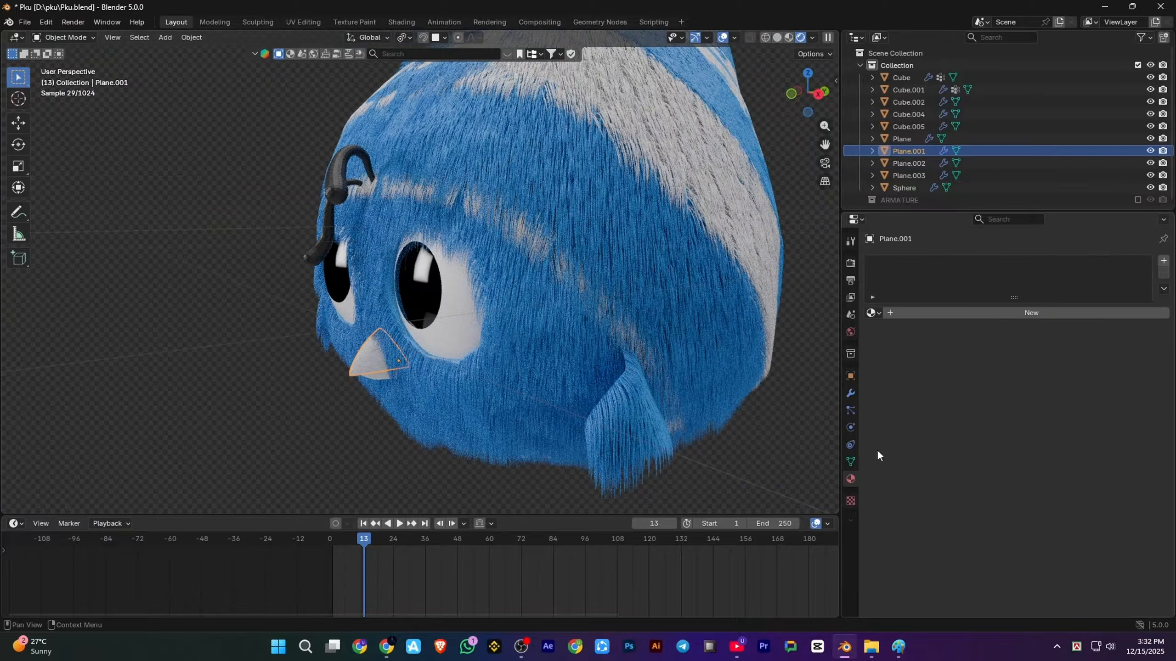
pyautogui.click(1028, 315)
pyautogui.click(928, 315)
pyautogui.moveTo(1077, 243); pyautogui.dragTo(1060, 250)
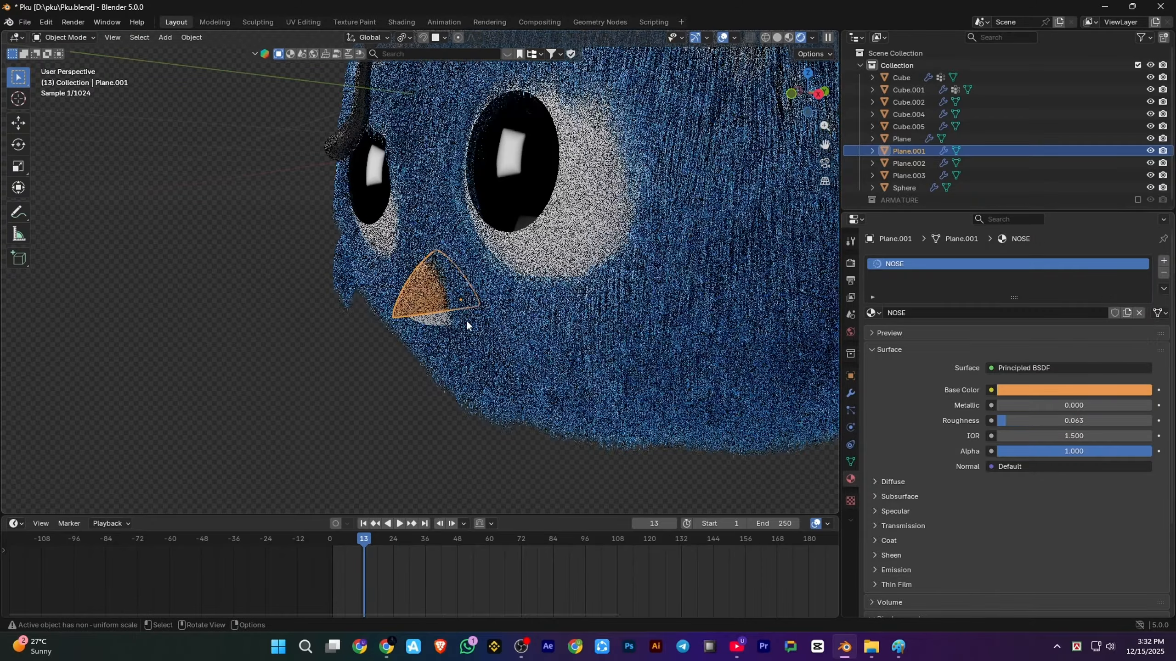
# Assign the existing NOSE material to the lower beak and save the file
pyautogui.click(445, 320)
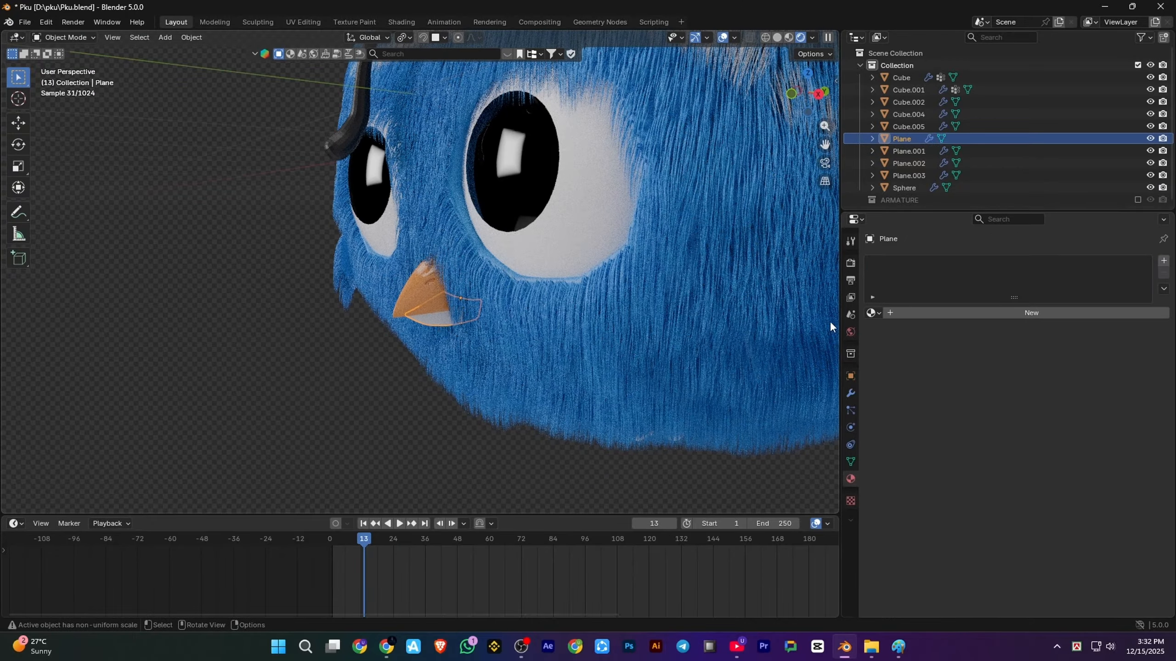
pyautogui.click(874, 314)
pyautogui.click(906, 415)
pyautogui.click(491, 379)
pyautogui.hotkey('ctrl', 's')
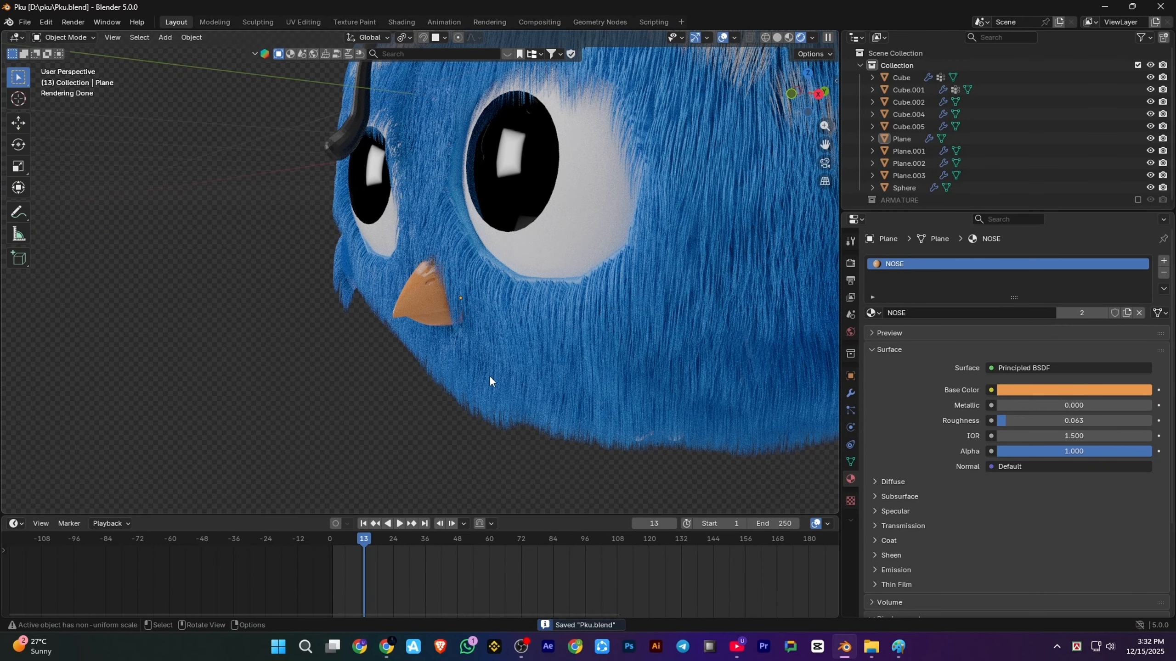
# Shade both curled black pieces on the forehead smooth
pyautogui.scroll(-3, 489, 377)
pyautogui.keyDown('shift'); pyautogui.moveTo(490, 377); pyautogui.dragTo(467, 484, button='middle'); pyautogui.keyUp('shift')
pyautogui.click(385, 222)
pyautogui.rightClick(385, 221)
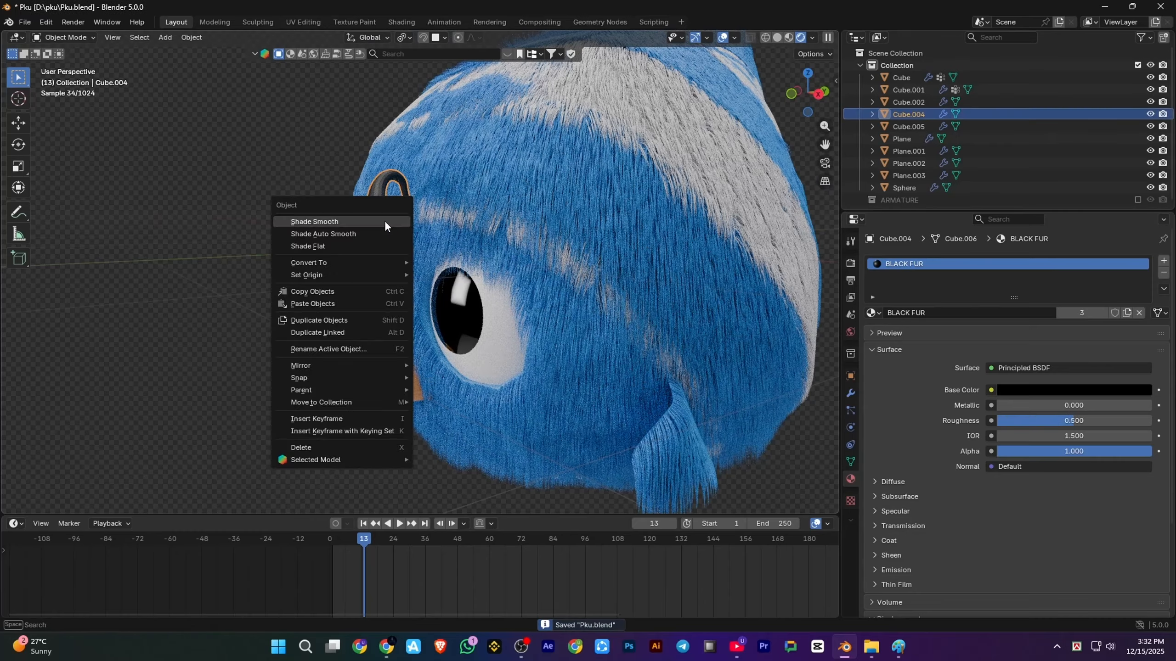
pyautogui.click(385, 222)
pyautogui.click(363, 245)
pyautogui.rightClick(363, 245)
pyautogui.click(363, 246)
pyautogui.scroll(-3, 370, 255)
# Assign the NOSE material to the white feet on the underside, switch to front view and save the file
pyautogui.moveTo(370, 255); pyautogui.dragTo(593, 226, button='middle')
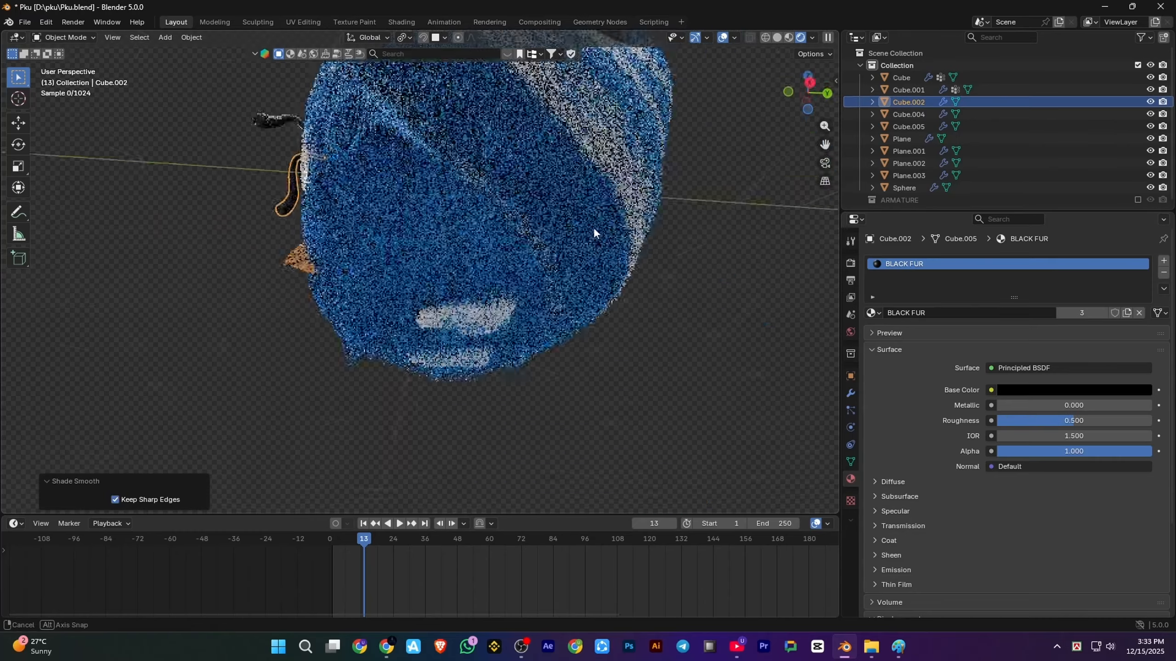
pyautogui.keyDown('alt'); pyautogui.moveTo(594, 227); pyautogui.dragTo(648, 222); pyautogui.keyUp('alt')
pyautogui.click(498, 336)
pyautogui.click(877, 314)
pyautogui.click(906, 414)
pyautogui.press('KP_1')
pyautogui.hotkey('ctrl', 's')
# Play the hair simulation and examine the fur on the body from several angles, returning to frame -1
pyautogui.keyDown('alt'); pyautogui.moveTo(561, 346); pyautogui.dragTo(523, 249); pyautogui.keyUp('alt')
pyautogui.press('space')
pyautogui.press('space')
pyautogui.scroll(5, 522, 255)
pyautogui.click(490, 268)
pyautogui.press('Tab')
pyautogui.press('Tab')
pyautogui.scroll(-8, 475, 272)
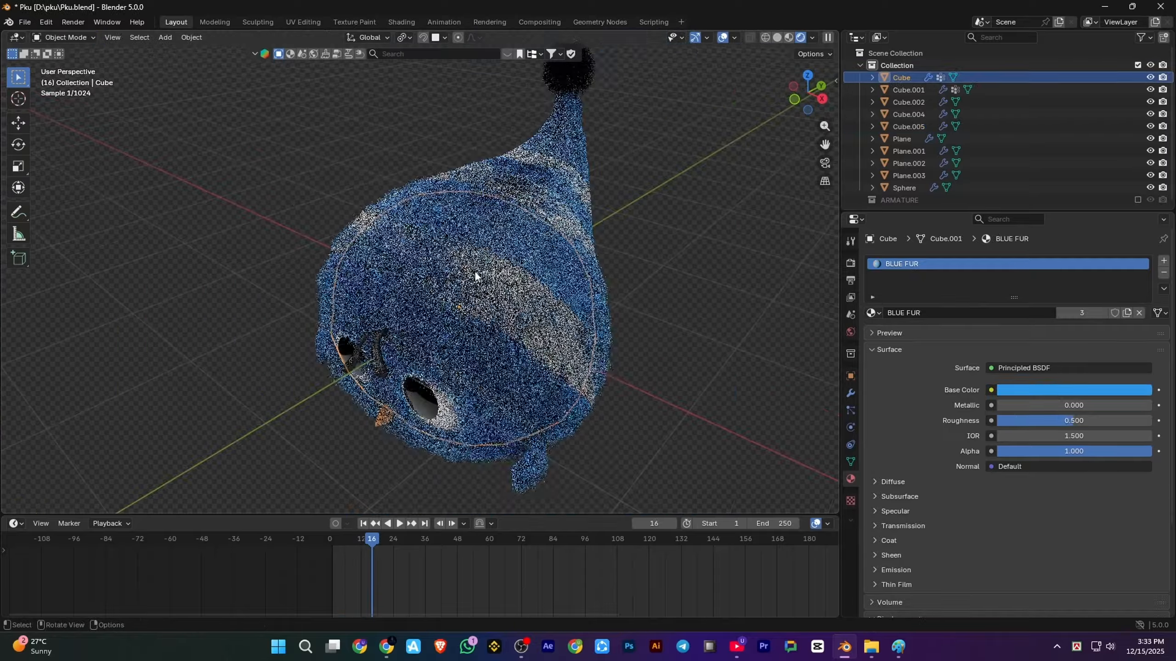
pyautogui.moveTo(524, 278); pyautogui.dragTo(490, 248, button='middle')
pyautogui.press('space')
pyautogui.press('space')
pyautogui.click(327, 539)
# Examine the striped body's mesh and simulated fur in solid and material preview shading
pyautogui.click(500, 326)
pyautogui.scroll(5, 500, 327)
pyautogui.scroll(1, 500, 326)
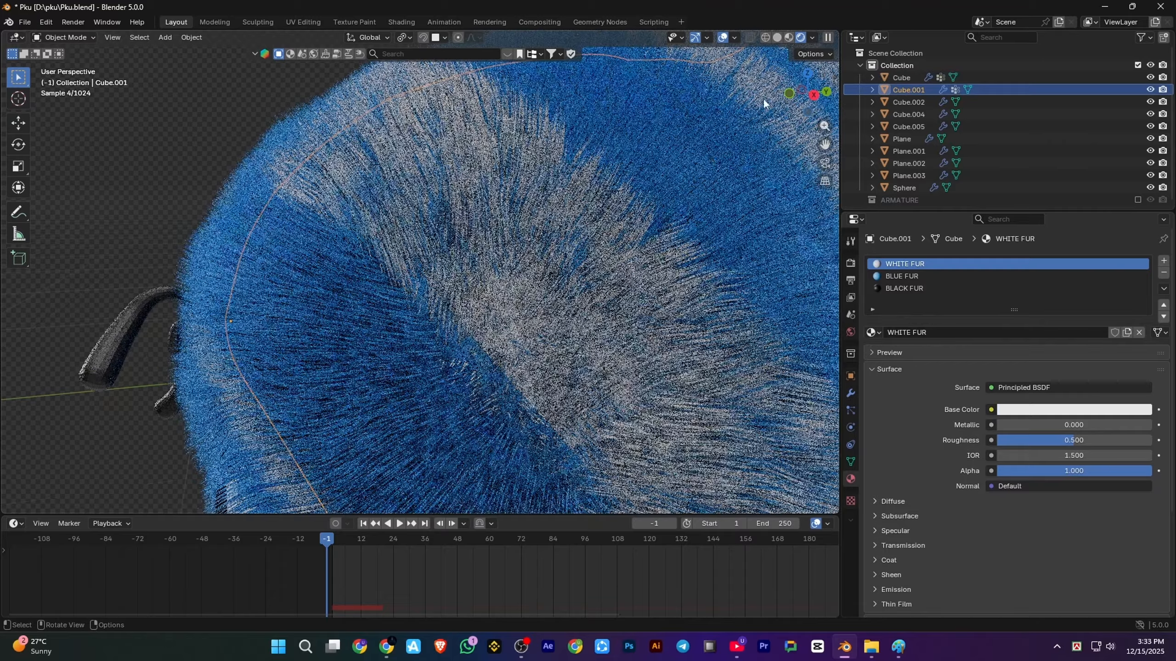
pyautogui.click(777, 37)
pyautogui.press('Tab')
pyautogui.scroll(-3, 490, 274)
pyautogui.scroll(3, 479, 254)
pyautogui.moveTo(489, 273)
pyautogui.mouseDown(button='middle')
pyautogui.moveTo(479, 254)
pyautogui.moveTo(548, 265)
pyautogui.moveTo(389, 272)
pyautogui.mouseUp(button='middle')
pyautogui.press('Tab')
pyautogui.scroll(-3, 479, 253)
pyautogui.click(804, 37)
pyautogui.scroll(1, 524, 242)
pyautogui.scroll(-2, 525, 241)
pyautogui.press('space')
pyautogui.press('space')
# Select the face loops of the wide white stripe on the body and assign them to the WHITE FUR vertex group
pyautogui.scroll(5, 389, 271)
pyautogui.press('Tab')
pyautogui.scroll(3, 423, 224)
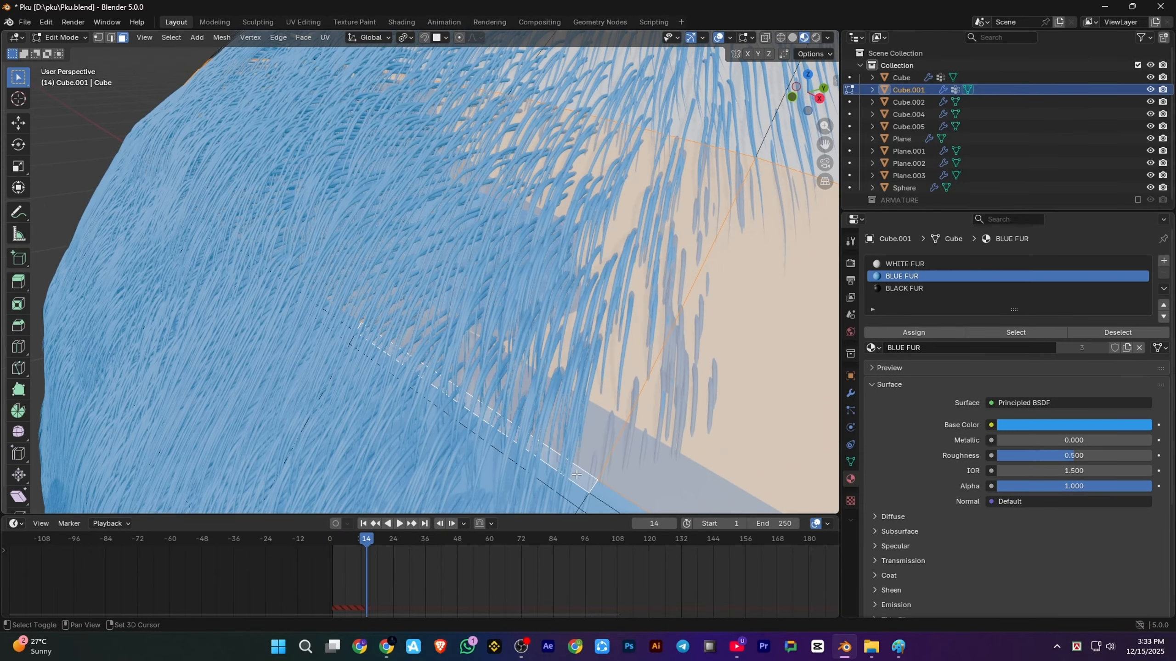
pyautogui.scroll(-6, 577, 474)
pyautogui.scroll(2, 445, 278)
pyautogui.keyDown('alt'); pyautogui.keyDown('shift'); pyautogui.click(445, 278); pyautogui.keyUp('shift'); pyautogui.keyUp('alt')
pyautogui.hotkey('ctrl', 'z')
pyautogui.keyDown('alt'); pyautogui.keyDown('shift'); pyautogui.click(445, 278); pyautogui.keyUp('shift'); pyautogui.keyUp('alt')
pyautogui.scroll(-3, 444, 278)
pyautogui.moveTo(445, 278); pyautogui.dragTo(491, 287, button='middle')
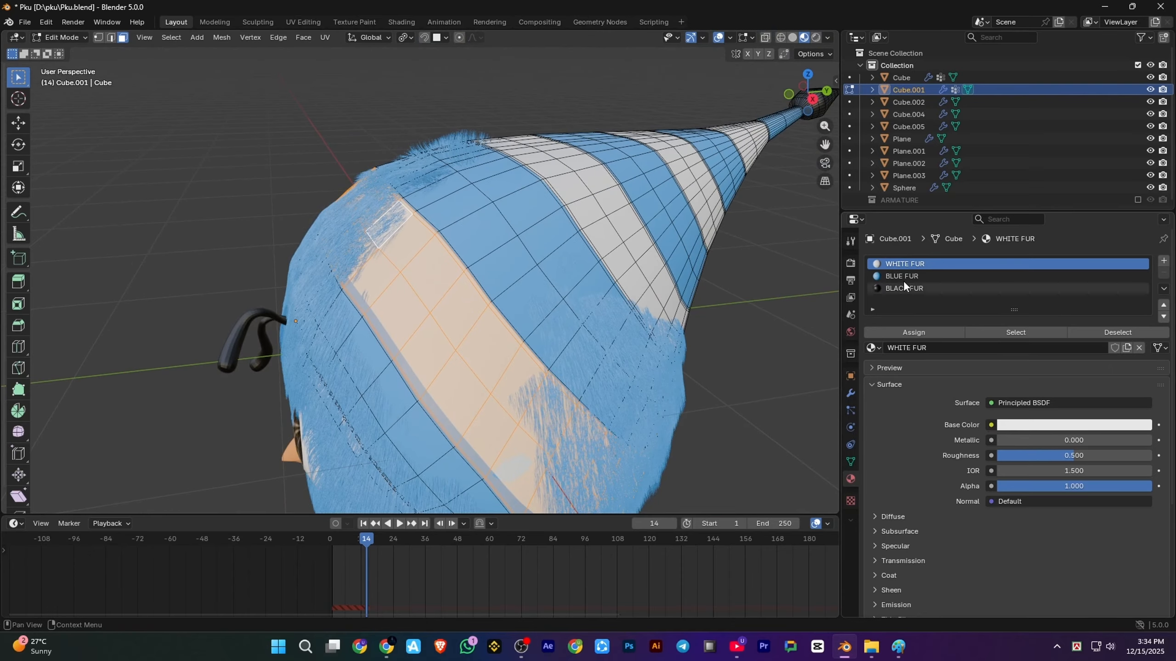
pyautogui.click(850, 462)
pyautogui.click(905, 375)
# Leave mesh editing, play the simulation to check the wide white stripe's fur, and return to frame 1
pyautogui.scroll(5, 536, 287)
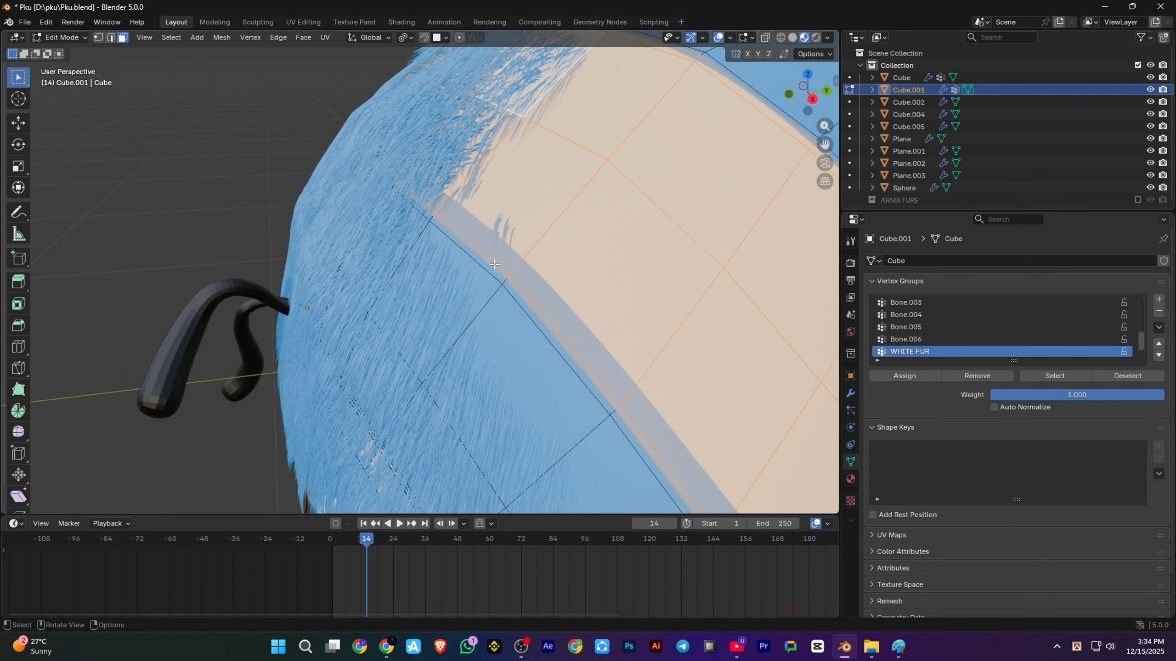
pyautogui.click(498, 328)
pyautogui.press('Tab')
pyautogui.scroll(-5, 527, 311)
pyautogui.press('space')
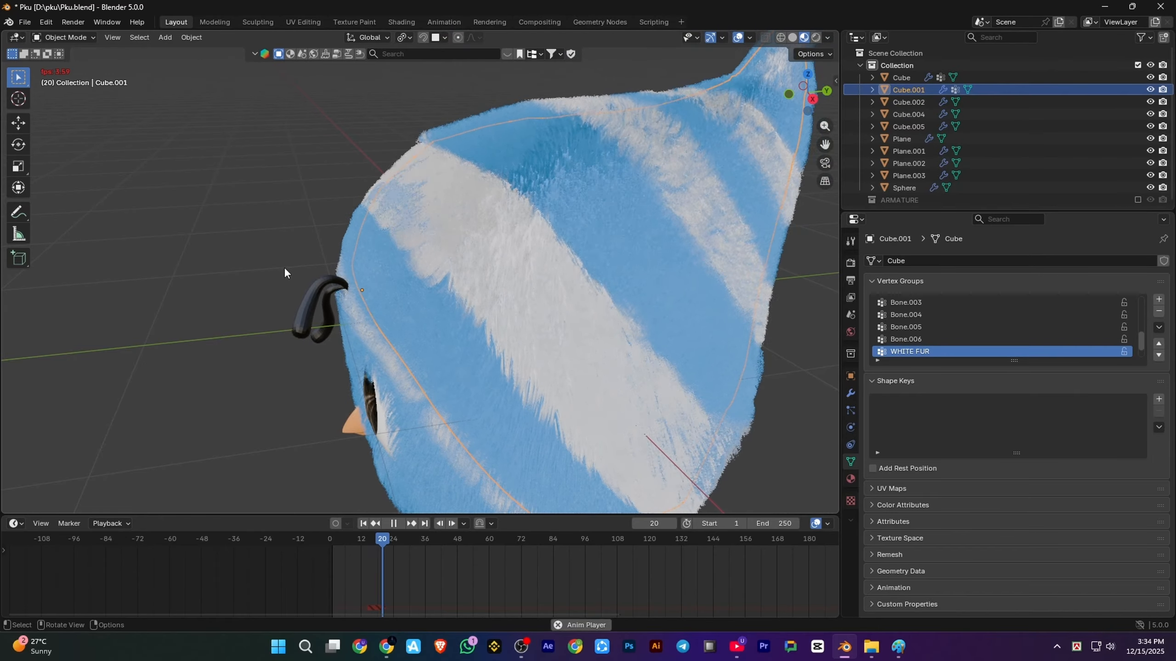
pyautogui.click(284, 267)
pyautogui.press('space')
pyautogui.scroll(5, 446, 284)
pyautogui.moveTo(291, 237); pyautogui.dragTo(388, 270, button='middle')
pyautogui.scroll(-4, 387, 270)
pyautogui.click(334, 544)
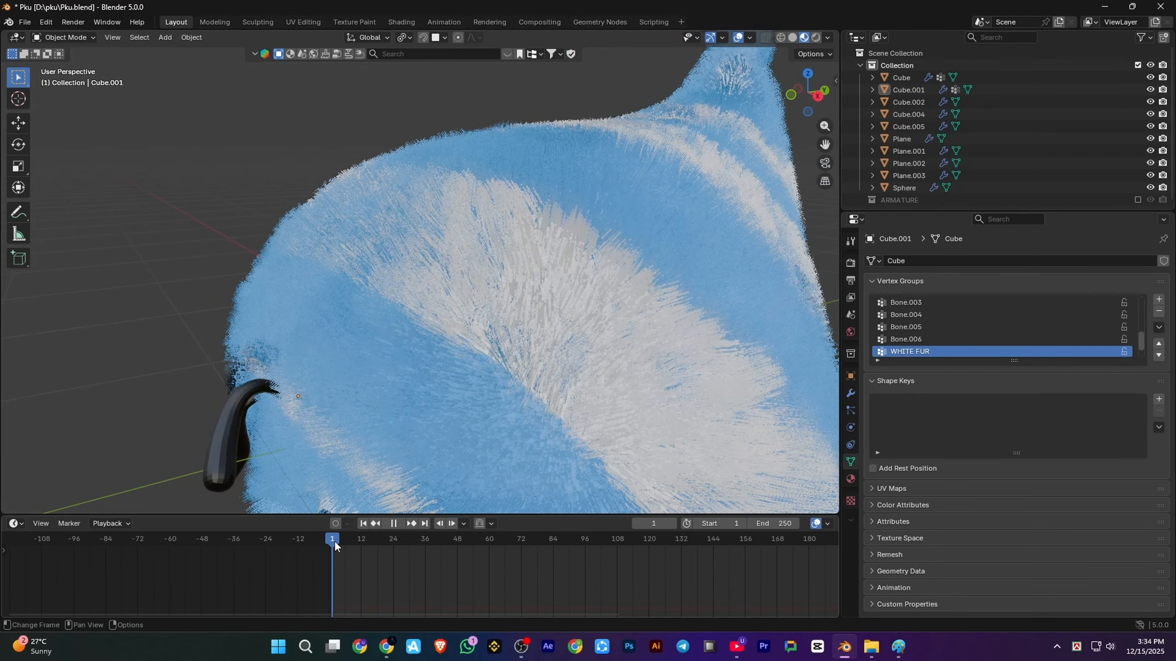
# Examine the wide white stripe's mesh beneath the fur, using vertex selection mode in Edit Mode
pyautogui.press('Tab')
pyautogui.scroll(4, 454, 260)
pyautogui.moveTo(481, 236); pyautogui.dragTo(508, 341, button='middle')
pyautogui.press('Tab')
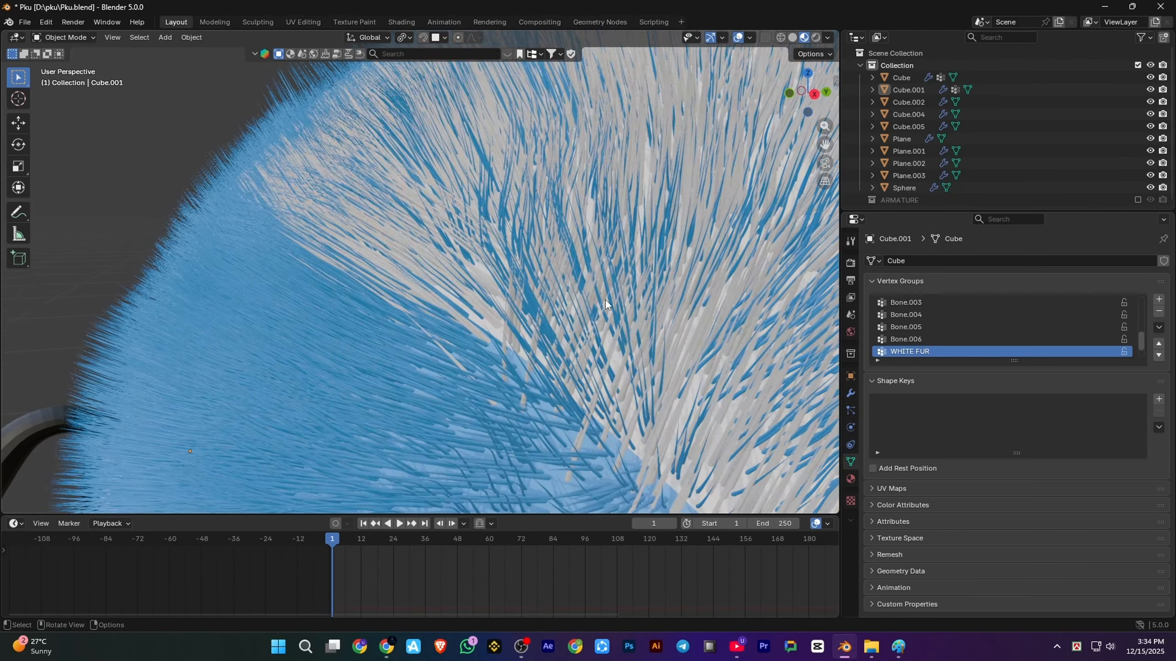
pyautogui.moveTo(477, 269); pyautogui.dragTo(447, 247, button='middle')
pyautogui.scroll(-4, 447, 248)
pyautogui.press('Tab')
pyautogui.click(98, 38)
pyautogui.scroll(3, 445, 237)
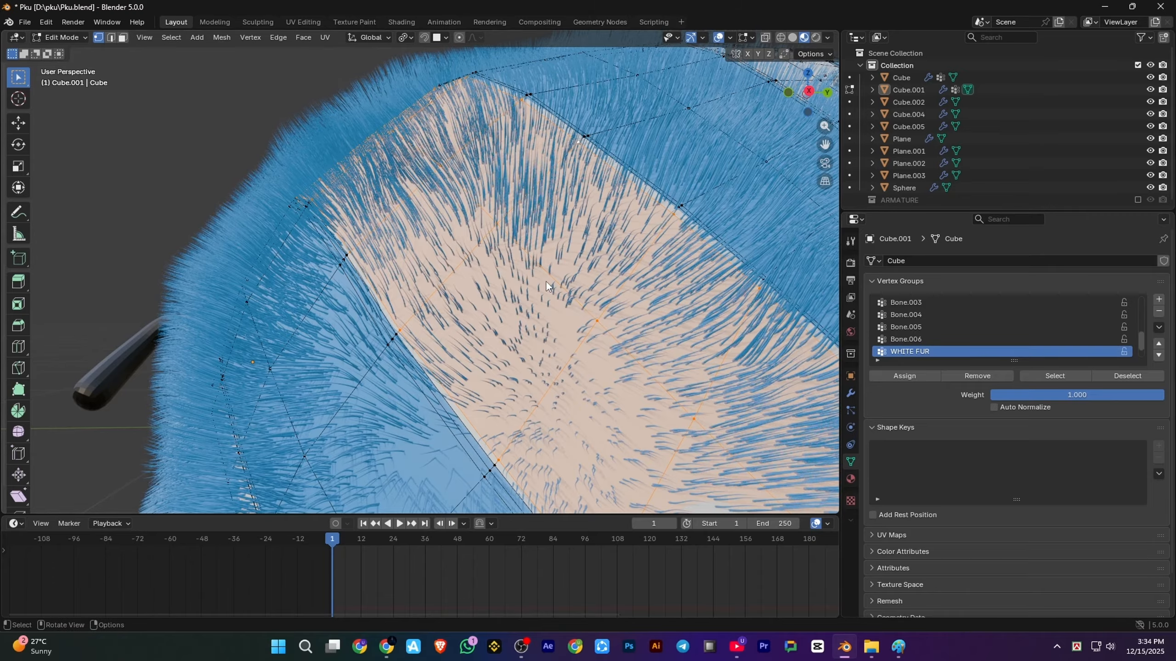
# Leave mesh editing, play the fur simulation, save the file and preview the creature in rendered shading
pyautogui.press('Tab')
pyautogui.scroll(-5, 546, 280)
pyautogui.press('space')
pyautogui.hotkey('ctrl', 's')
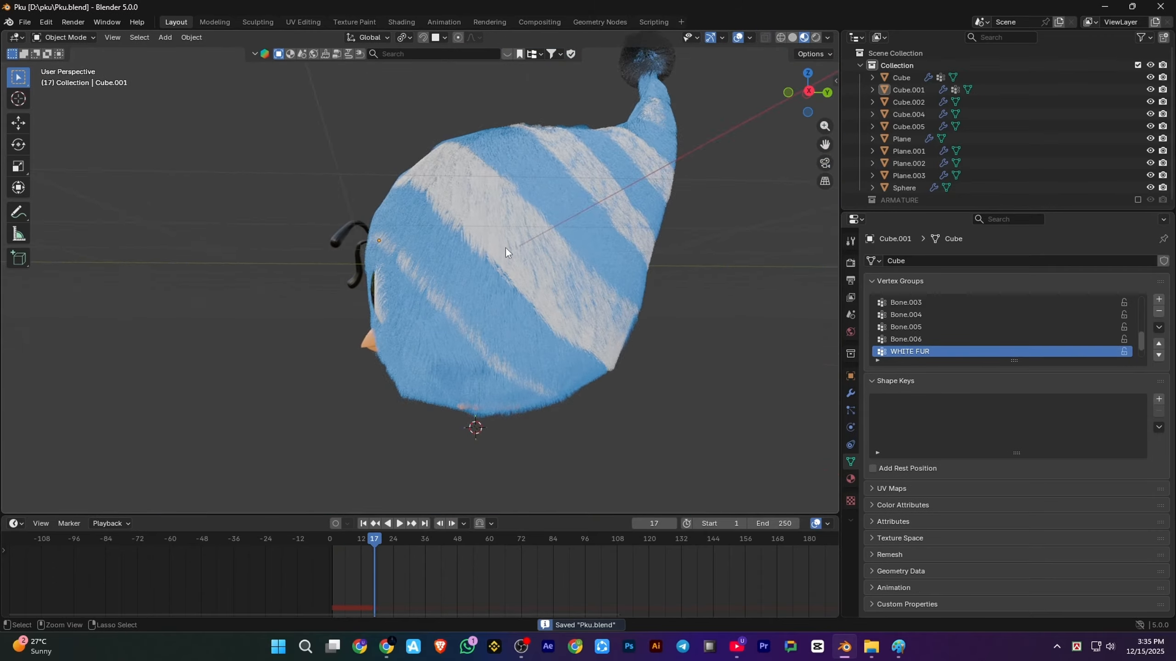
pyautogui.moveTo(505, 246)
pyautogui.mouseDown(button='middle')
pyautogui.moveTo(491, 170)
pyautogui.moveTo(527, 250)
pyautogui.moveTo(579, 300)
pyautogui.mouseUp(button='middle')
pyautogui.scroll(4, 531, 251)
pyautogui.scroll(-5, 531, 251)
pyautogui.scroll(1, 527, 251)
pyautogui.click(816, 38)
pyautogui.scroll(3, 555, 283)
pyautogui.scroll(-3, 569, 299)
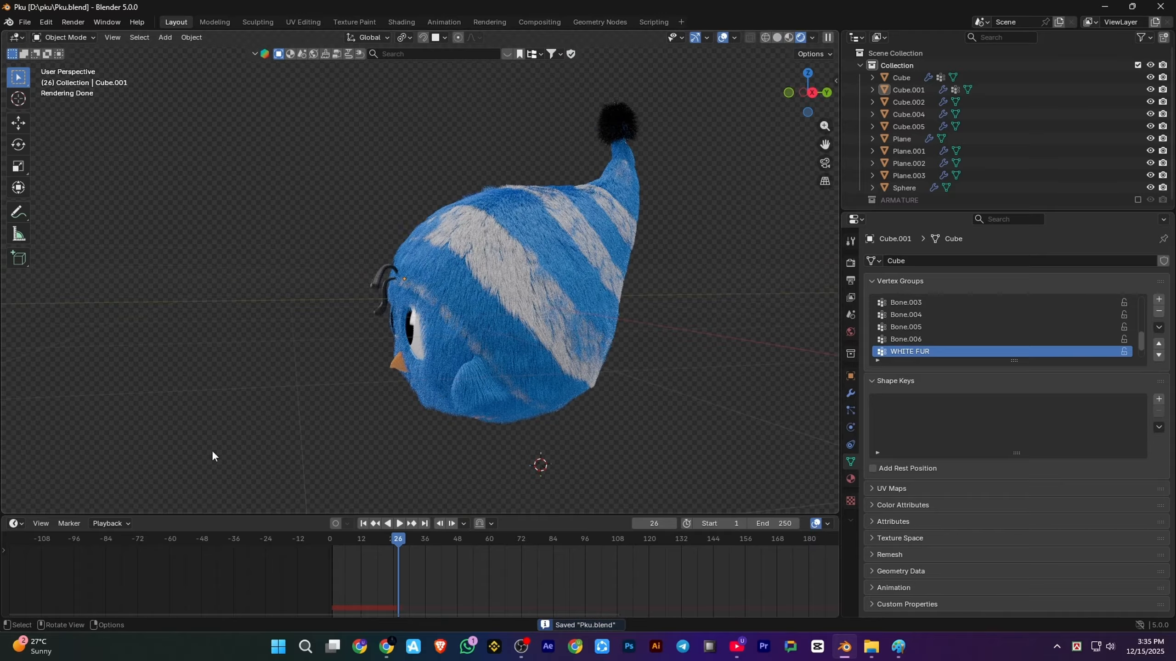
# Set the clump of the striped body's blue fur children to 0.584 at frame 0 and run the simulation in solid shading
pyautogui.scroll(4, 520, 368)
pyautogui.click(519, 367)
pyautogui.click(329, 537)
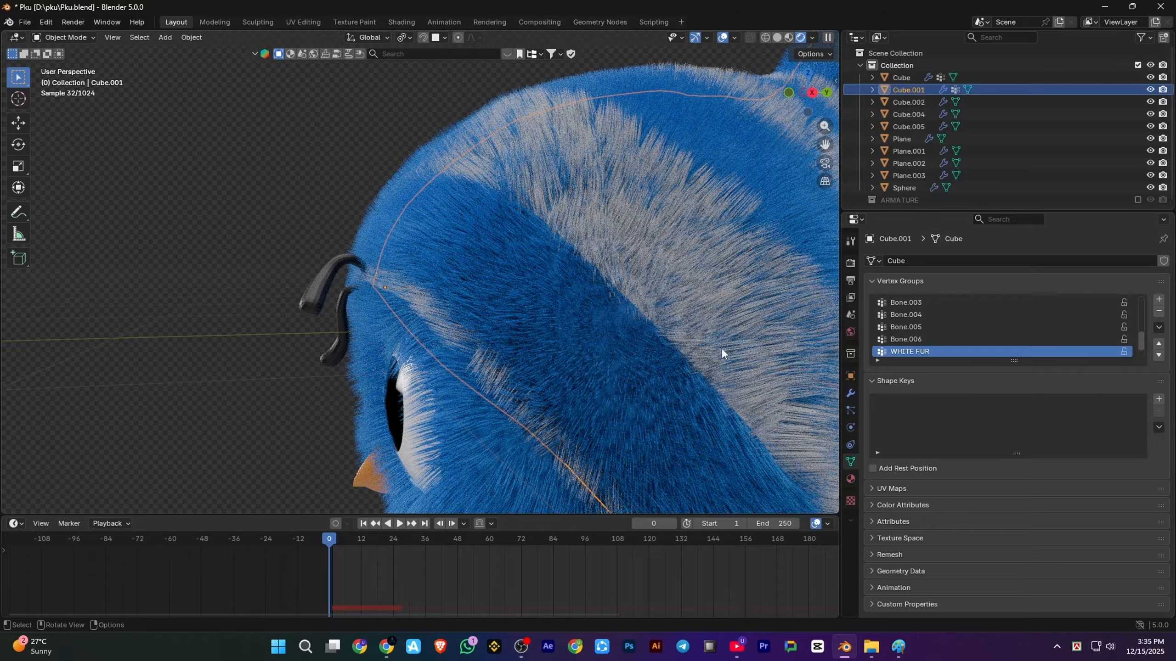
pyautogui.click(850, 410)
pyautogui.scroll(-5, 1031, 432)
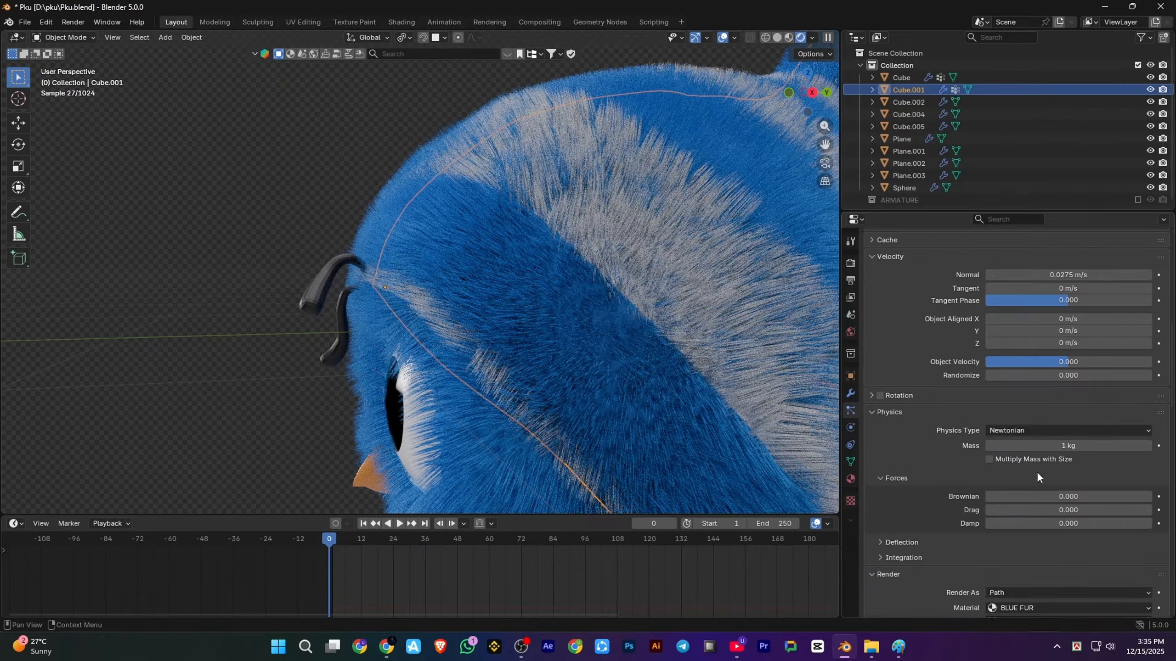
pyautogui.scroll(5, 1037, 454)
pyautogui.scroll(-15, 938, 483)
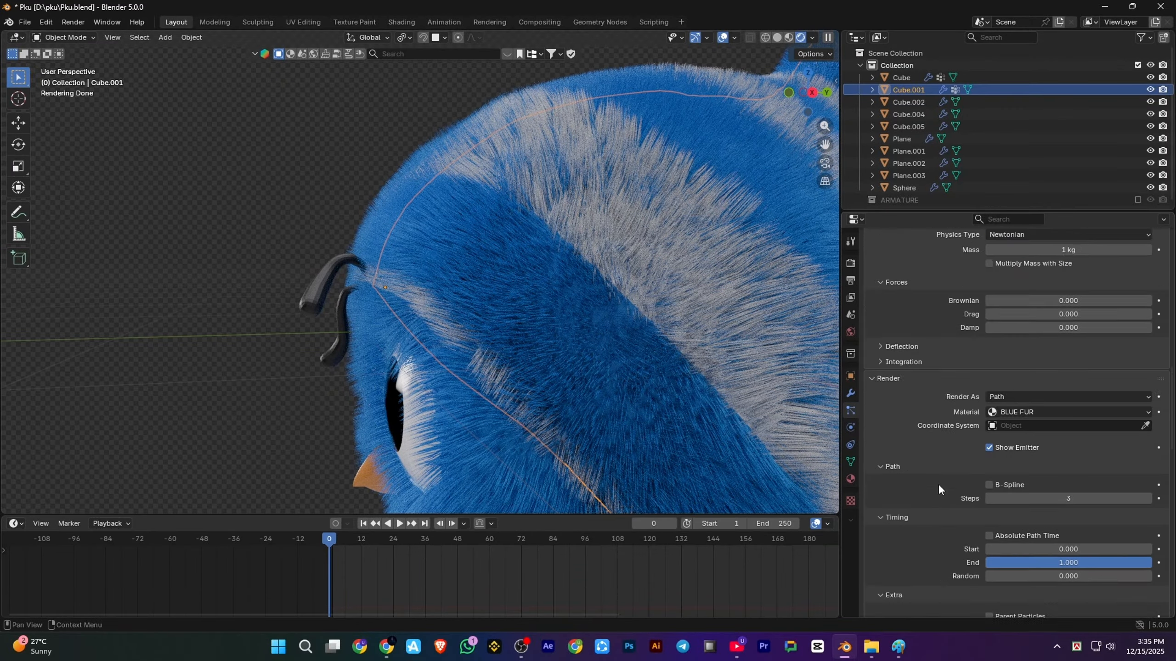
pyautogui.click(778, 38)
pyautogui.press('space')
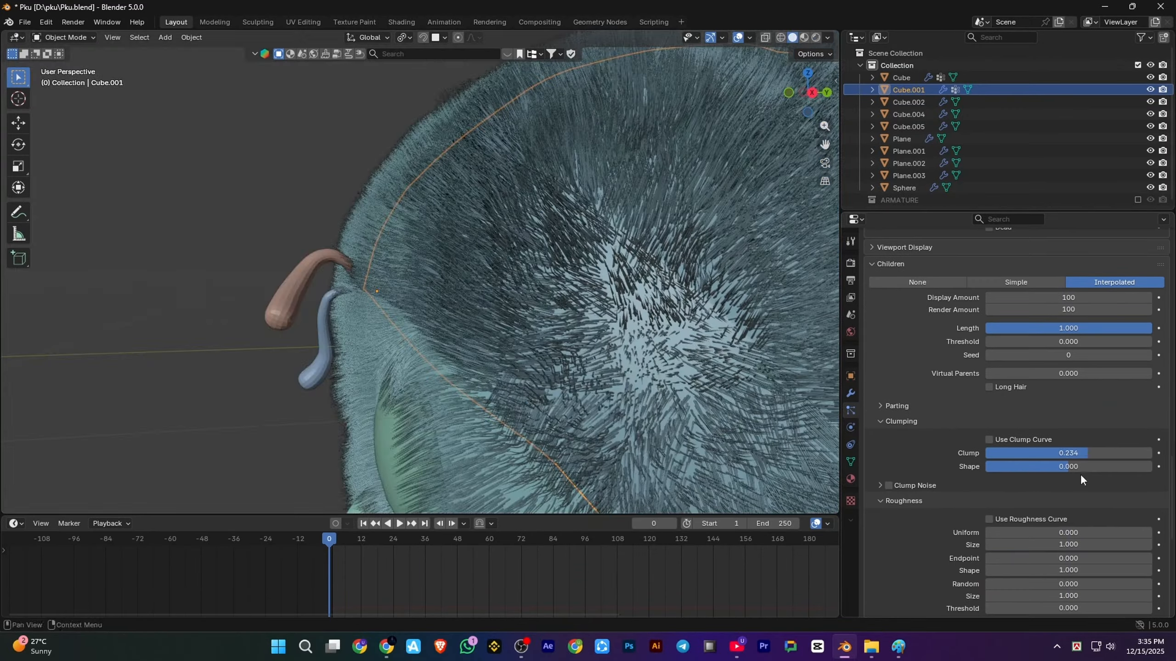
pyautogui.press('space')
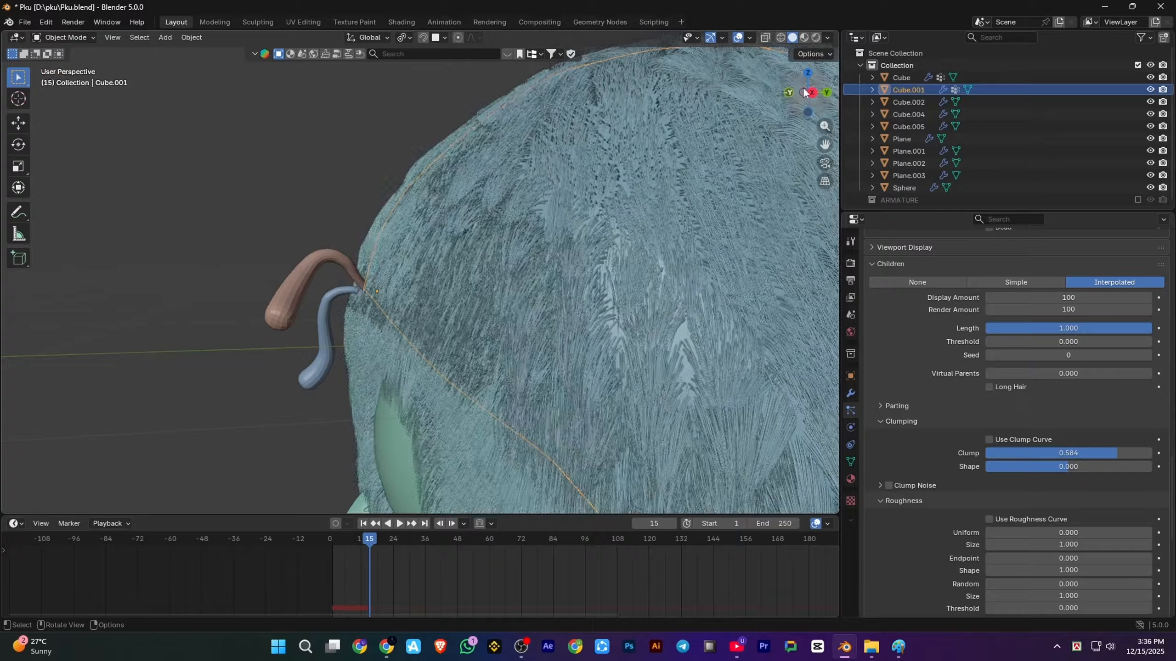
# Preview the clumped fur around the wide white stripe in rendered shading, checking the face mesh and playing the simulation
pyautogui.click(815, 38)
pyautogui.scroll(-2, 648, 255)
pyautogui.moveTo(657, 257); pyautogui.dragTo(625, 255, button='middle')
pyautogui.moveTo(507, 268)
pyautogui.mouseDown(button='middle')
pyautogui.moveTo(541, 286)
pyautogui.moveTo(528, 266)
pyautogui.moveTo(564, 330)
pyautogui.mouseUp(button='middle')
pyautogui.scroll(4, 528, 265)
pyautogui.click(564, 330)
pyautogui.scroll(-2, 563, 330)
pyautogui.press('Tab')
pyautogui.press('Tab')
pyautogui.scroll(-3, 533, 320)
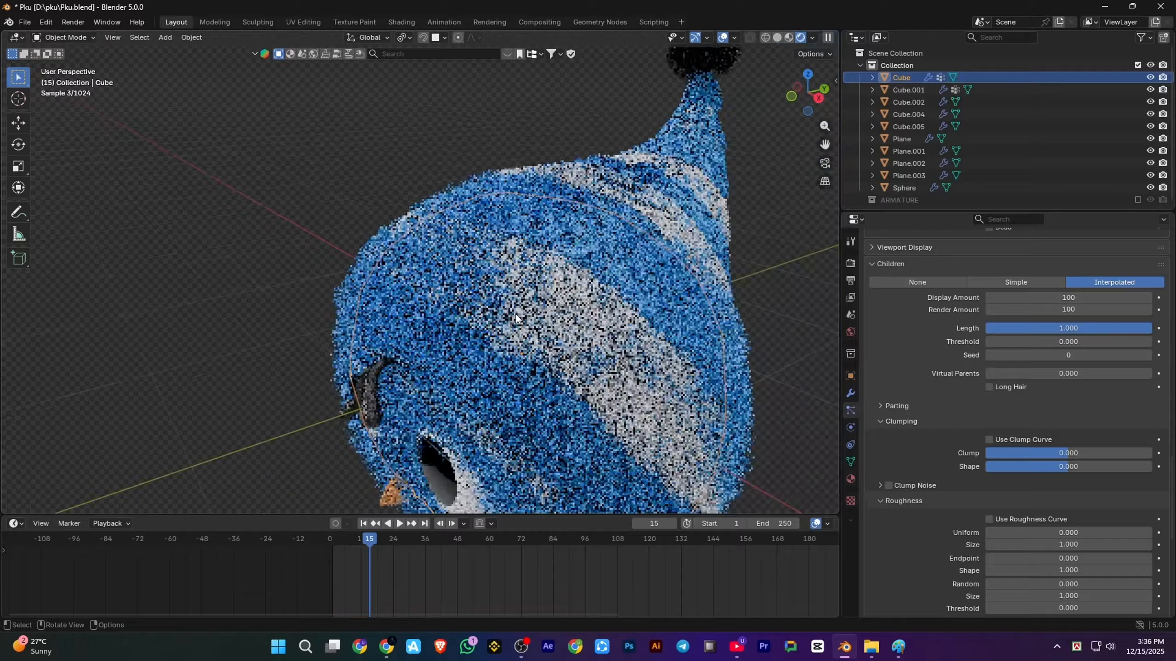
pyautogui.press('space')
pyautogui.press('space')
# In the striped body's mesh, select the loops along the wide white stripe's border and bring up the WHITE FUR vertex group
pyautogui.click(544, 363)
pyautogui.scroll(3, 544, 369)
pyautogui.press('Tab')
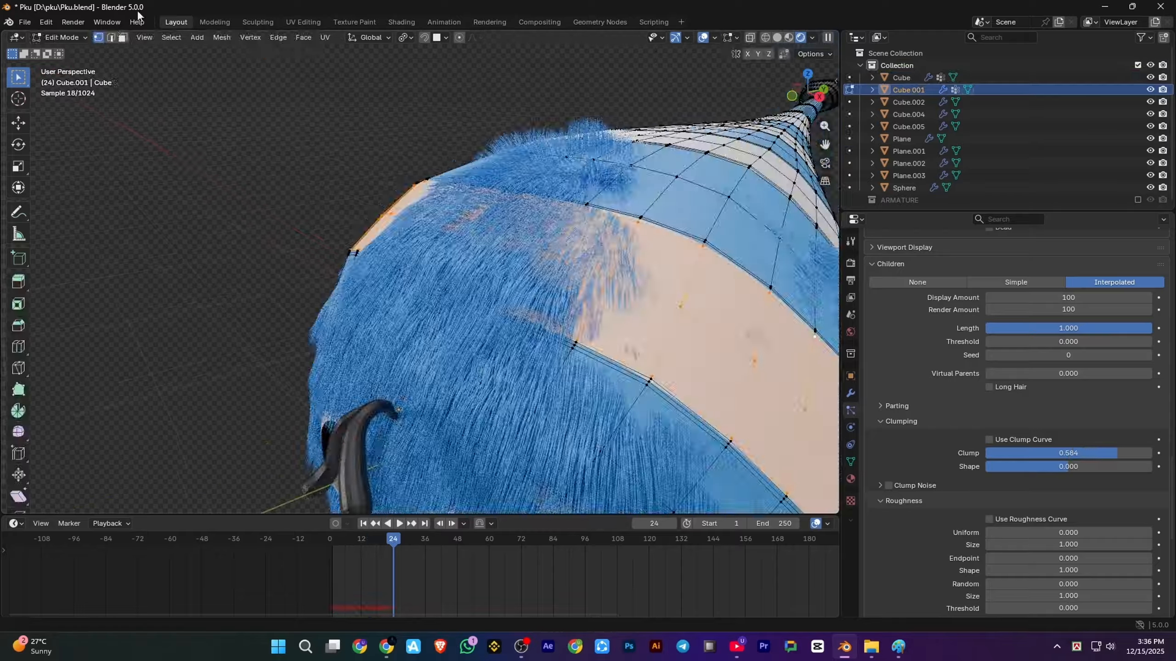
pyautogui.scroll(4, 458, 326)
pyautogui.scroll(-4, 458, 326)
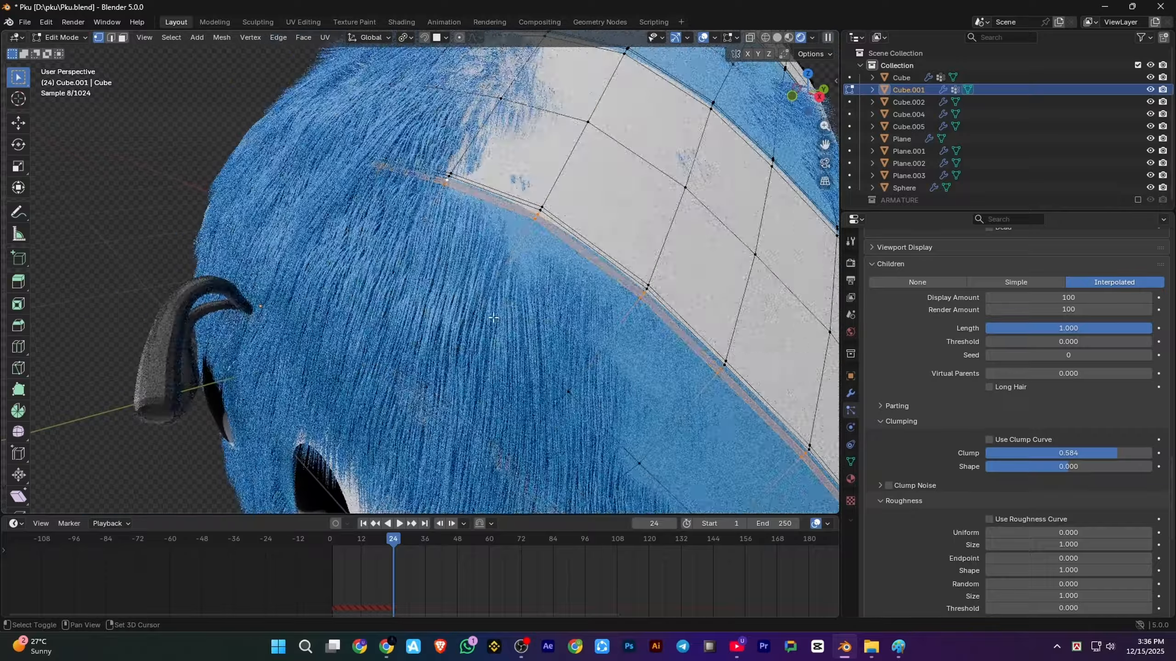
pyautogui.scroll(2, 474, 390)
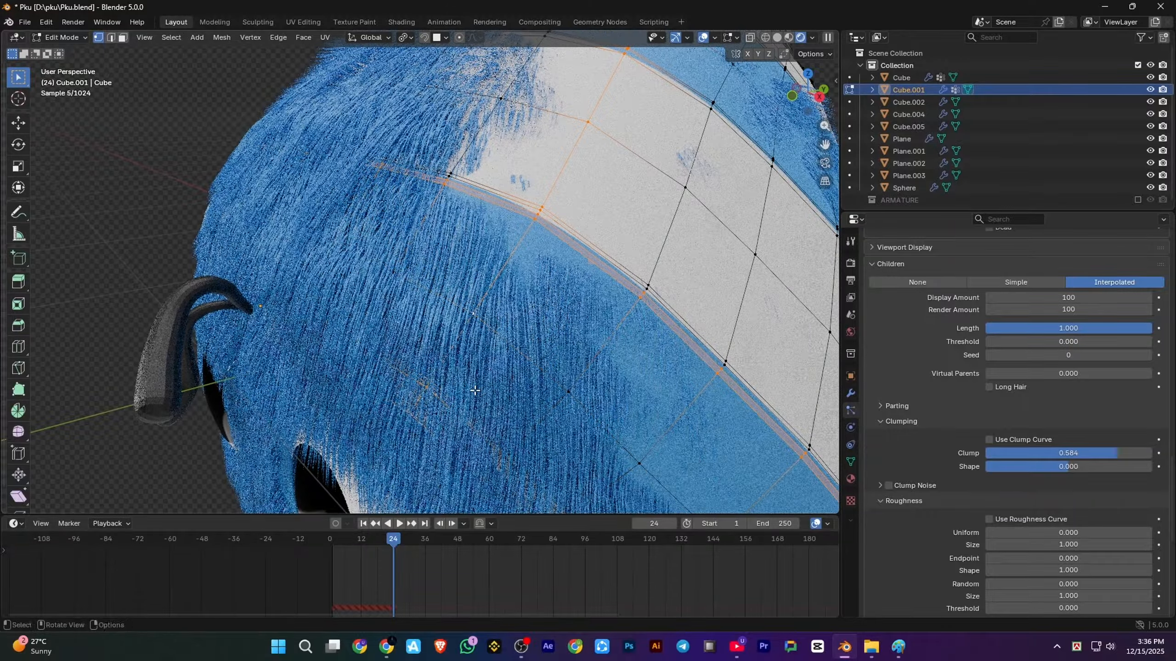
pyautogui.keyDown('alt'); pyautogui.keyDown('shift'); pyautogui.click(527, 338); pyautogui.keyUp('shift'); pyautogui.keyUp('alt')
pyautogui.keyDown('shift'); pyautogui.moveTo(527, 337); pyautogui.dragTo(527, 273, button='middle'); pyautogui.keyUp('shift')
pyautogui.scroll(2, 432, 294)
pyautogui.press('z')
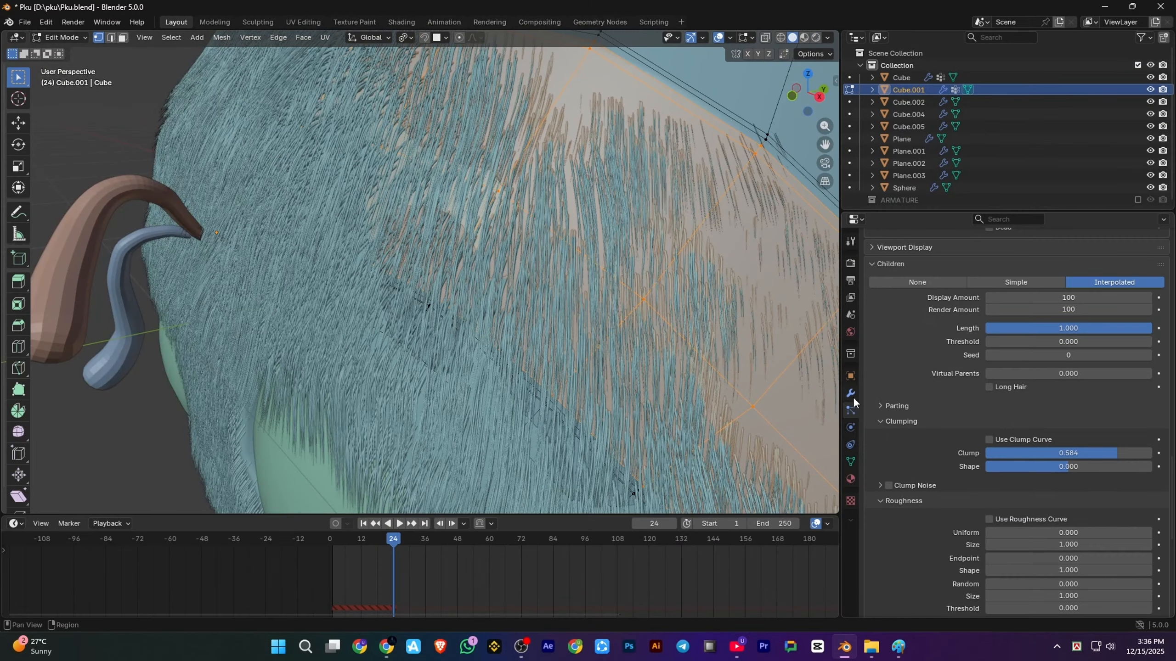
pyautogui.click(850, 461)
# Leave mesh editing and replay the fur simulation from frame 0 in rendered shading to examine the stripe's edge
pyautogui.press('Tab')
pyautogui.click(814, 37)
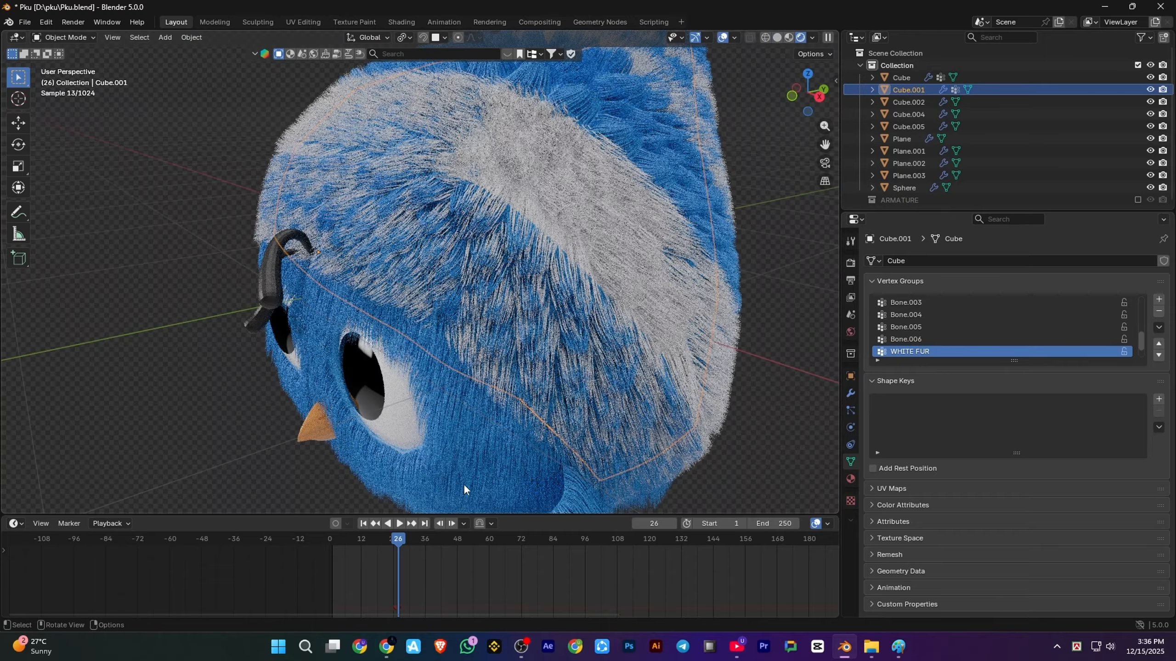
pyautogui.click(329, 539)
pyautogui.press('space')
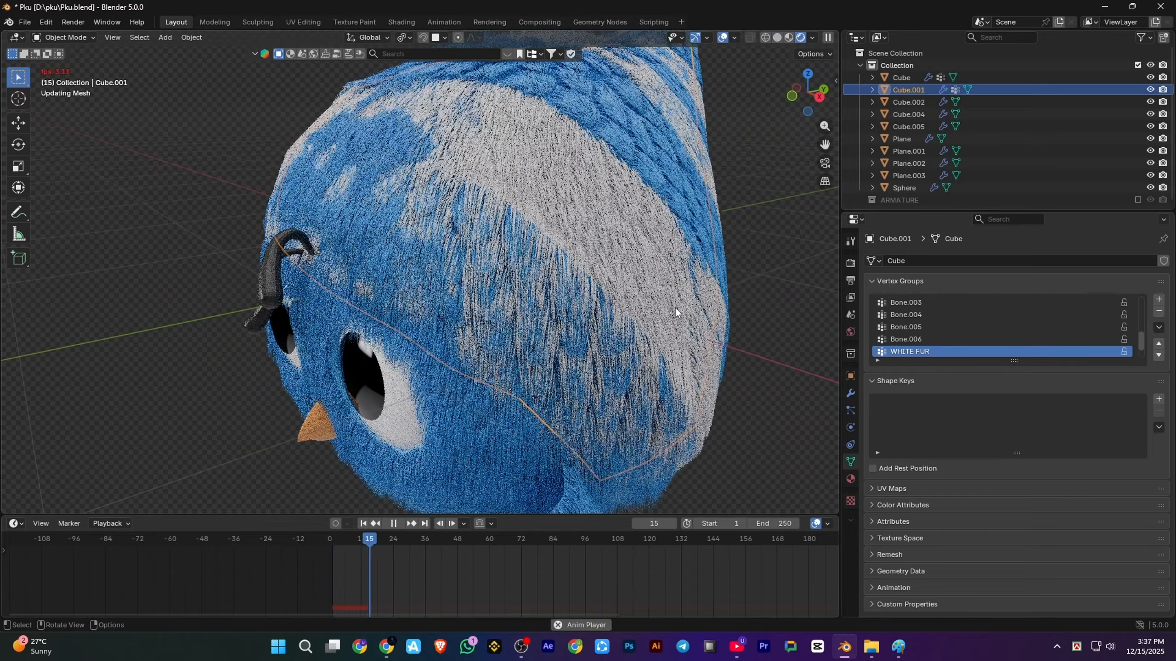
pyautogui.press('space')
pyautogui.scroll(-1, 666, 343)
pyautogui.moveTo(665, 366); pyautogui.dragTo(621, 372, button='middle')
# Rewind to frame -1, switch to solid shading and disable viewport display of the striped body's three particle systems
pyautogui.click(327, 541)
pyautogui.click(777, 37)
pyautogui.scroll(2, 769, 195)
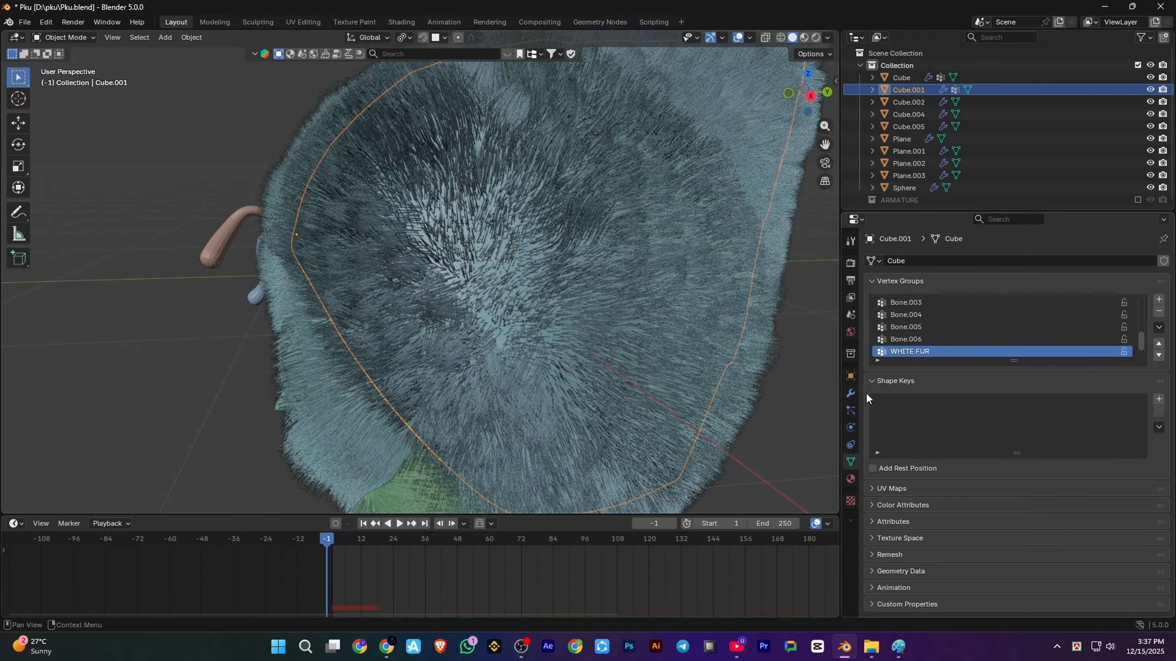
pyautogui.click(851, 393)
pyautogui.click(850, 478)
pyautogui.click(915, 263)
pyautogui.click(850, 410)
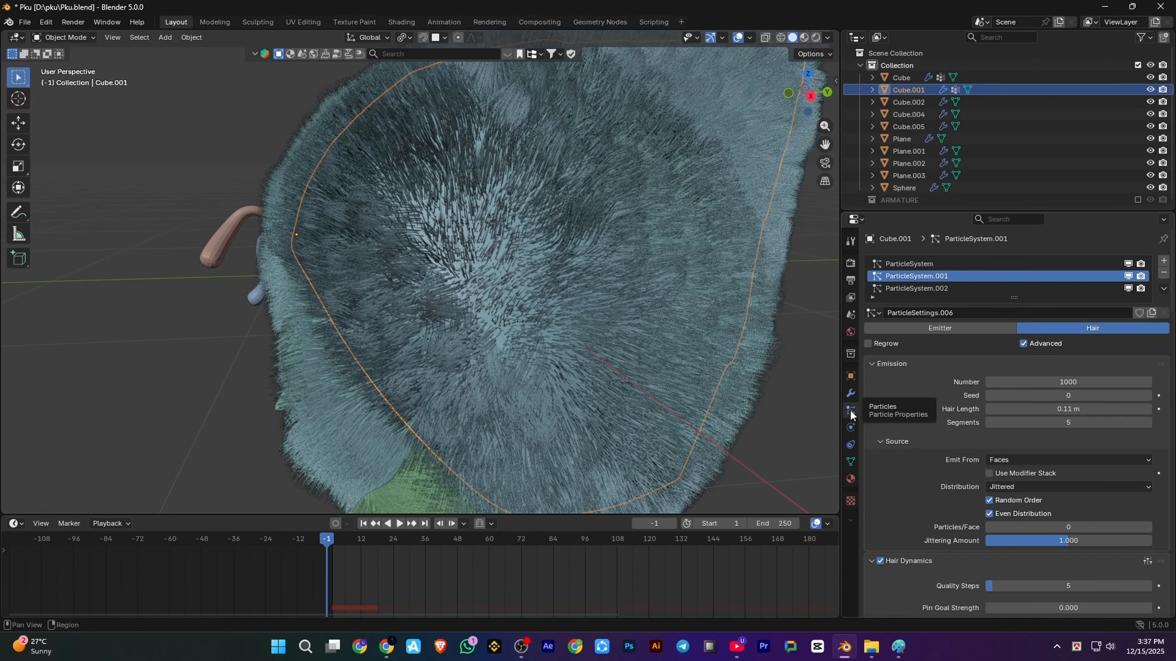
pyautogui.moveTo(1128, 264); pyautogui.dragTo(1131, 290)
# Hide the striped body and open the face mesh beneath it for editing
pyautogui.moveTo(787, 324); pyautogui.dragTo(629, 120, button='middle')
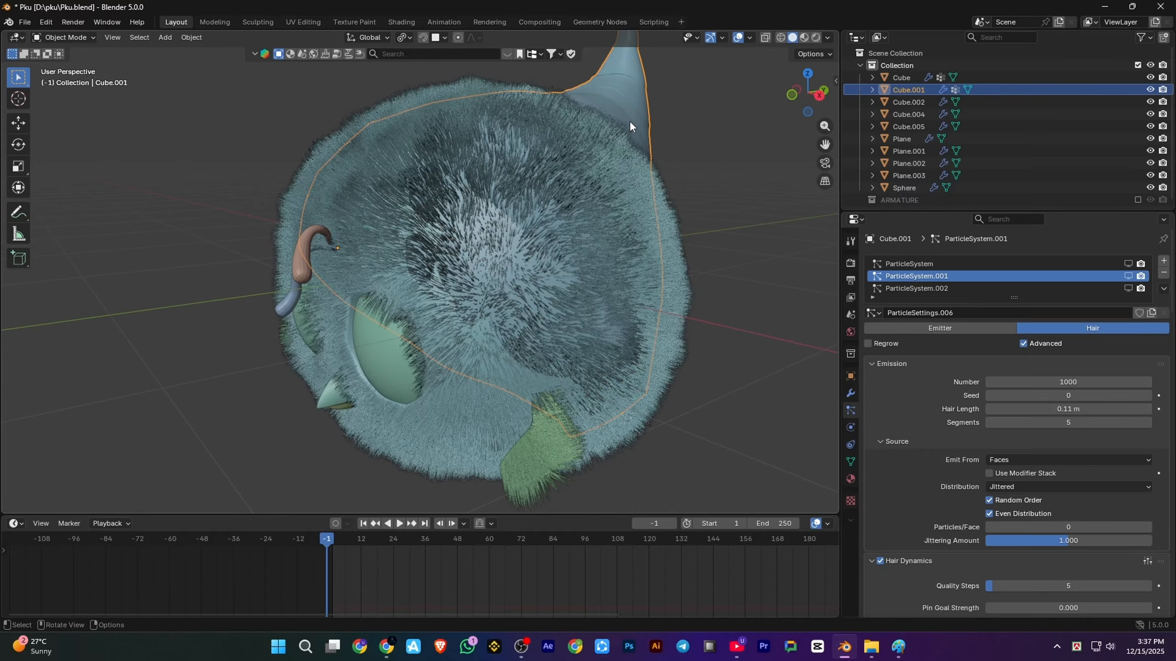
pyautogui.press('h')
pyautogui.click(525, 222)
pyautogui.press('Tab')
pyautogui.moveTo(352, 182); pyautogui.dragTo(407, 208, button='middle')
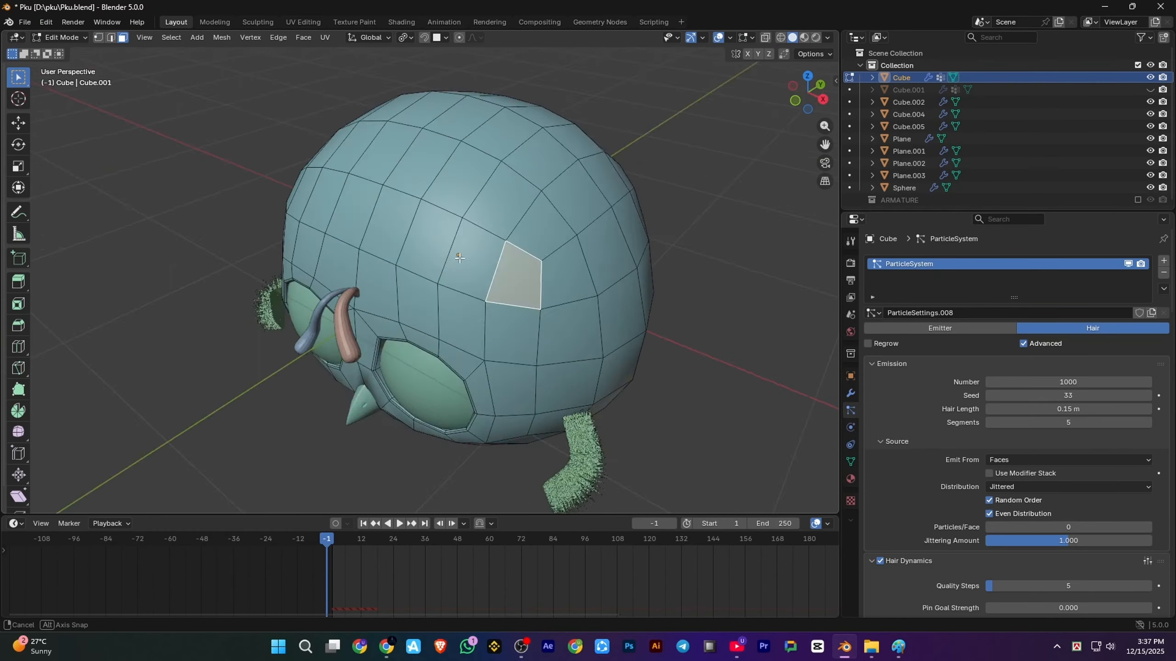
# Select the top, side and back faces of the face mesh that lie under the striped body
pyautogui.keyDown('ctrl'); pyautogui.click(336, 204); pyautogui.keyUp('ctrl')
pyautogui.moveTo(336, 204); pyautogui.dragTo(518, 237, button='middle')
pyautogui.keyDown('ctrl'); pyautogui.click(268, 255); pyautogui.keyUp('ctrl')
pyautogui.moveTo(324, 274)
pyautogui.mouseDown(button='middle')
pyautogui.moveTo(394, 315)
pyautogui.moveTo(327, 277)
pyautogui.mouseUp(button='middle')
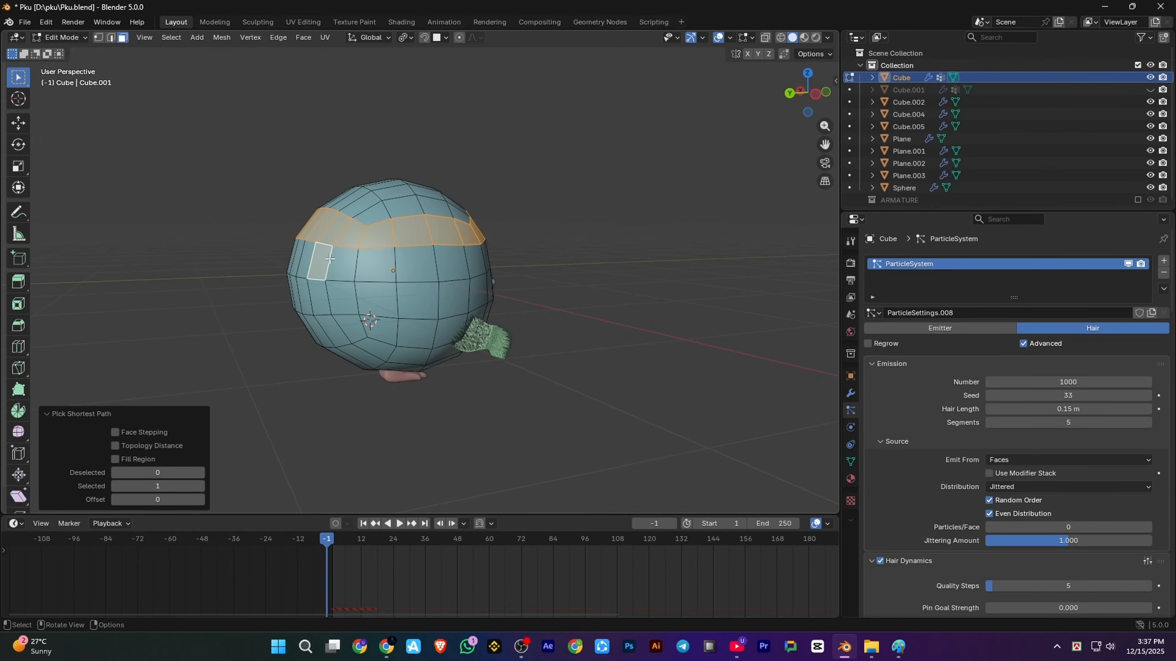
pyautogui.moveTo(498, 257); pyautogui.dragTo(470, 273, button='middle')
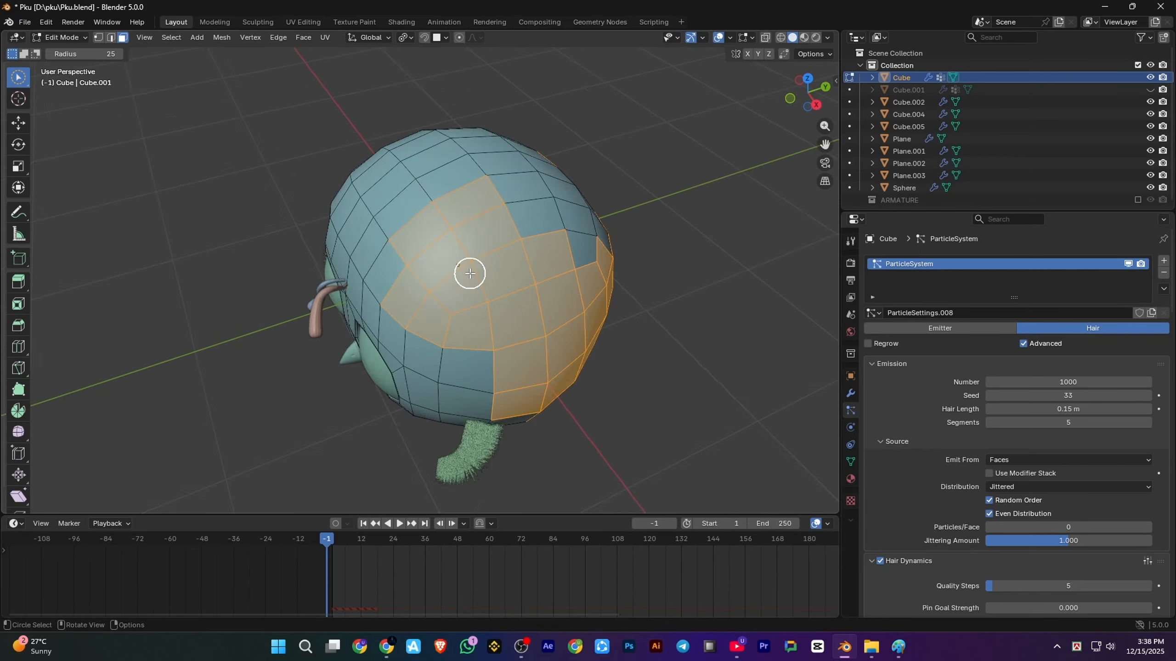
pyautogui.moveTo(491, 169); pyautogui.dragTo(548, 227, button='middle')
# Assign the selected top and back faces to the face mesh's Group.001 vertex group
pyautogui.click(850, 461)
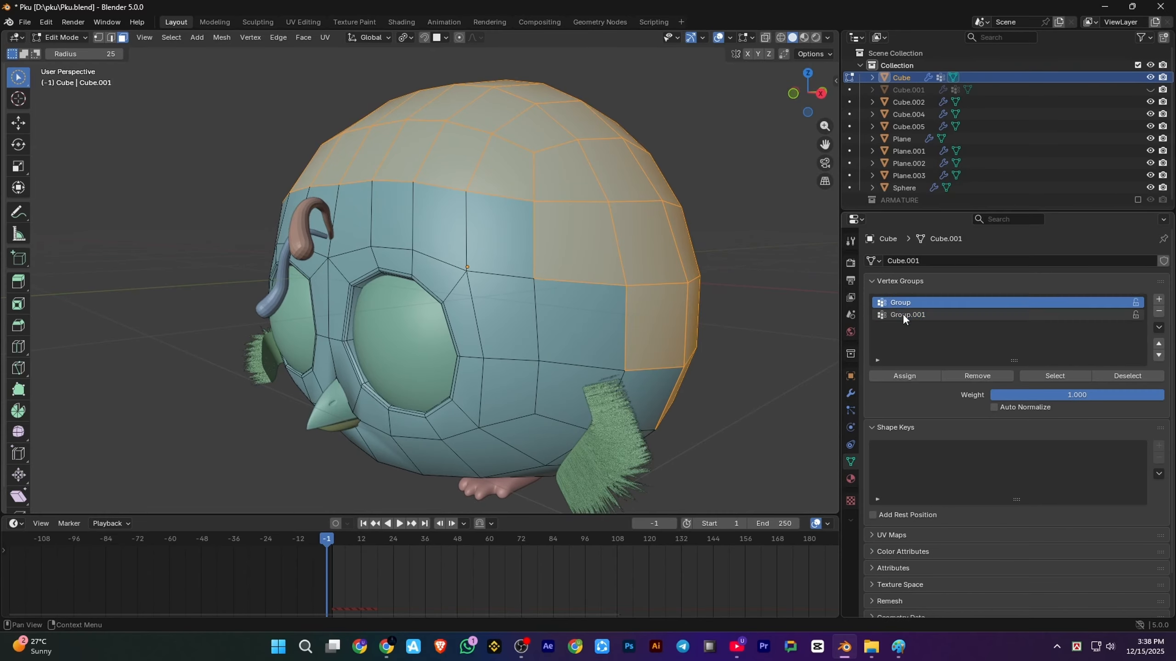
pyautogui.press('Tab')
pyautogui.press('Tab')
pyautogui.scroll(2, 518, 250)
pyautogui.click(909, 377)
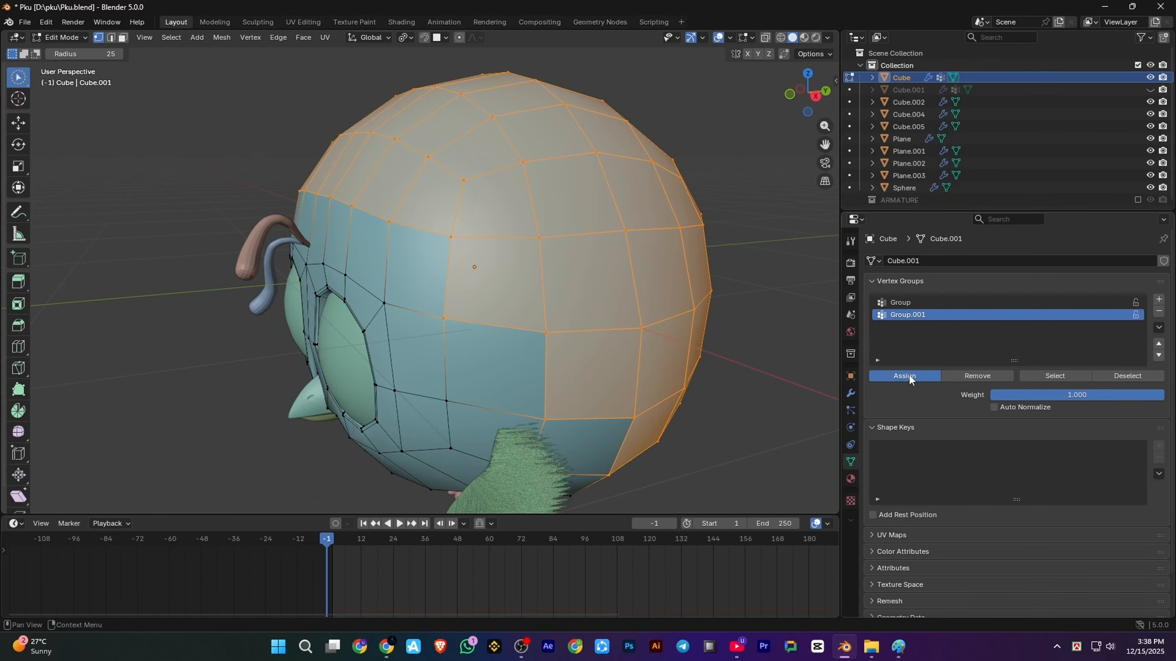
# Leave mesh editing and choose the vertex group that controls the face fur's density
pyautogui.press('Tab')
pyautogui.click(851, 411)
pyautogui.scroll(-5, 998, 463)
pyautogui.scroll(-12, 1024, 471)
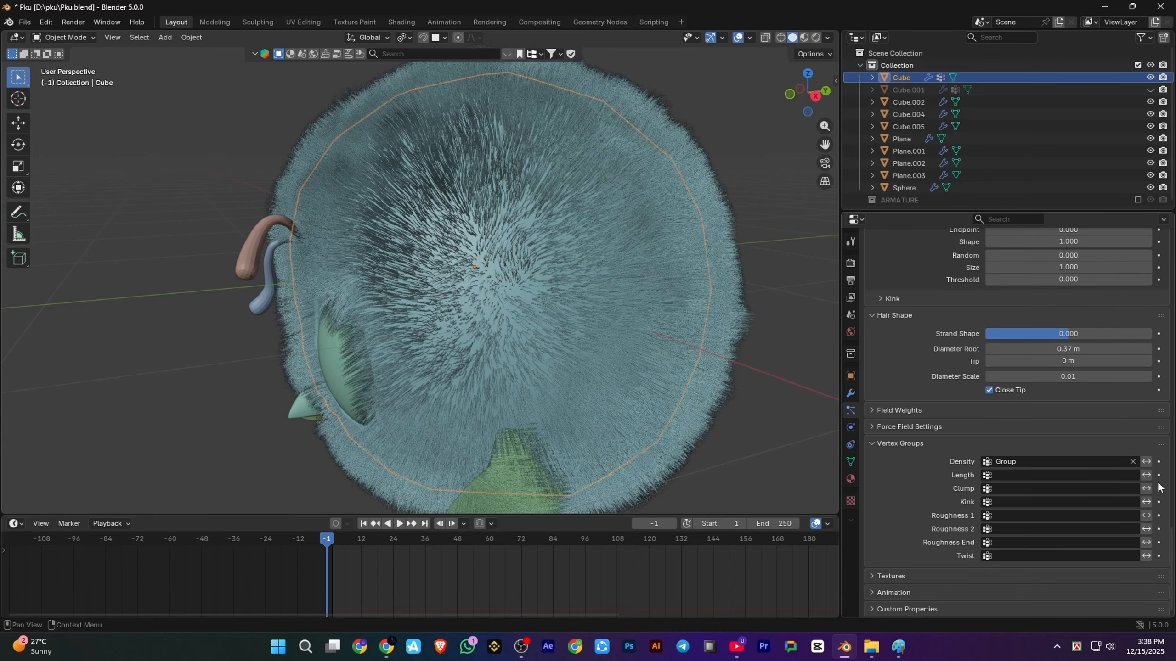
pyautogui.click(1060, 461)
pyautogui.click(1018, 483)
# Reopen the face mesh, reassign and then remove the selected top and back faces from the vertex group, and leave mesh editing
pyautogui.moveTo(618, 327); pyautogui.dragTo(578, 260, button='middle')
pyautogui.press('Tab')
pyautogui.scroll(15, 1007, 381)
pyautogui.click(850, 459)
pyautogui.click(894, 376)
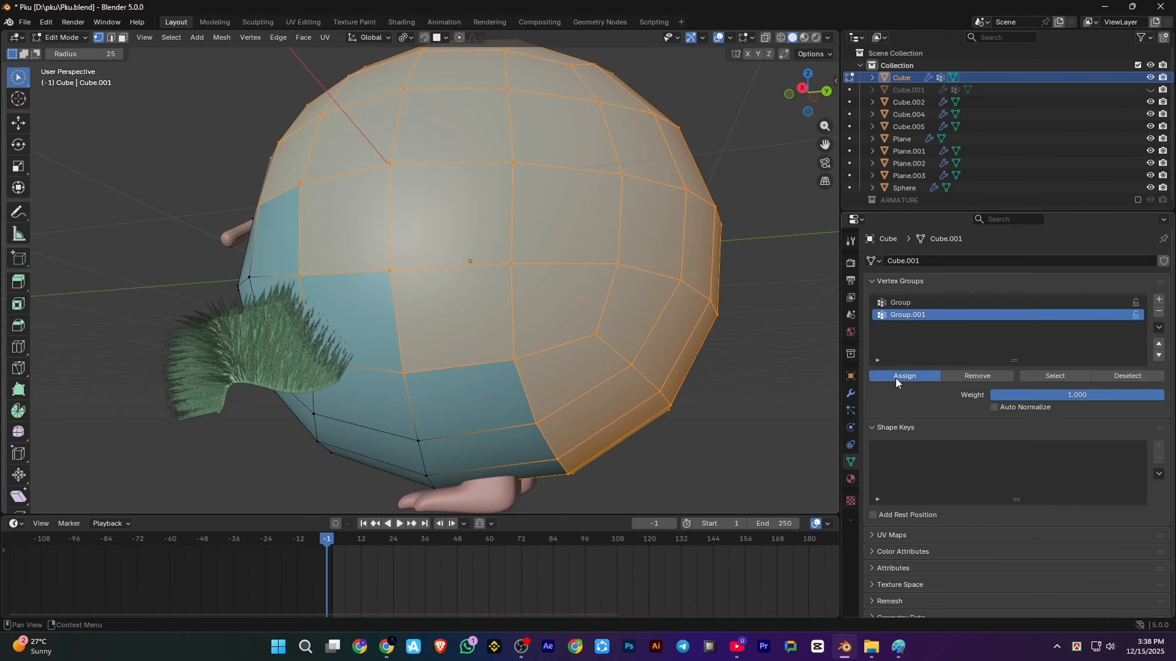
pyautogui.click(988, 374)
pyautogui.press('Tab')
# Bring back the striped body and re-enable viewport display of its three particle systems
pyautogui.scroll(-4, 518, 331)
pyautogui.moveTo(518, 331)
pyautogui.mouseDown(button='middle')
pyautogui.moveTo(638, 334)
pyautogui.moveTo(616, 383)
pyautogui.mouseUp(button='middle')
pyautogui.click(850, 410)
pyautogui.click(1128, 288)
pyautogui.scroll(3, 639, 362)
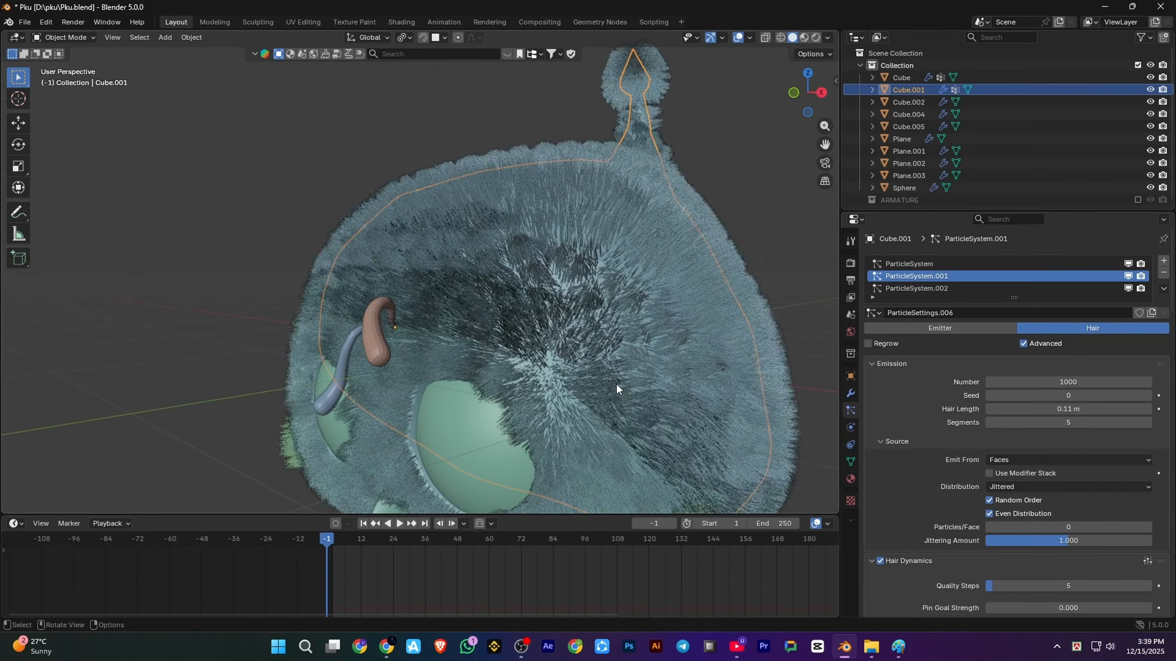
# Play the fur simulation and examine the blue and white stripes of the body in rendered shading
pyautogui.press('space')
pyautogui.press('space')
pyautogui.click(816, 38)
pyautogui.moveTo(610, 289); pyautogui.dragTo(532, 307, button='middle')
pyautogui.press('space')
pyautogui.press('space')
pyautogui.scroll(3, 597, 287)
pyautogui.moveTo(597, 288); pyautogui.dragTo(504, 360, button='middle')
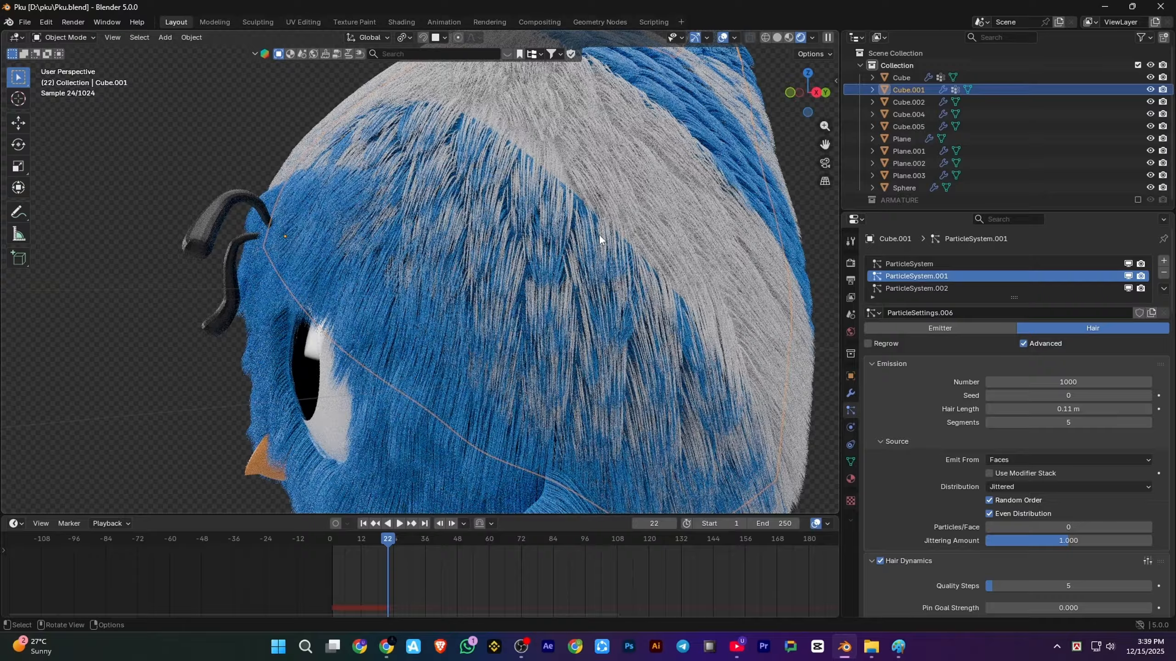
pyautogui.scroll(-3, 599, 234)
# Hide the furry face mesh to expose the striped body's front edge, cancelling any move of the body
pyautogui.click(410, 399)
pyautogui.press('h')
pyautogui.press('g')
pyautogui.rightClick(545, 269)
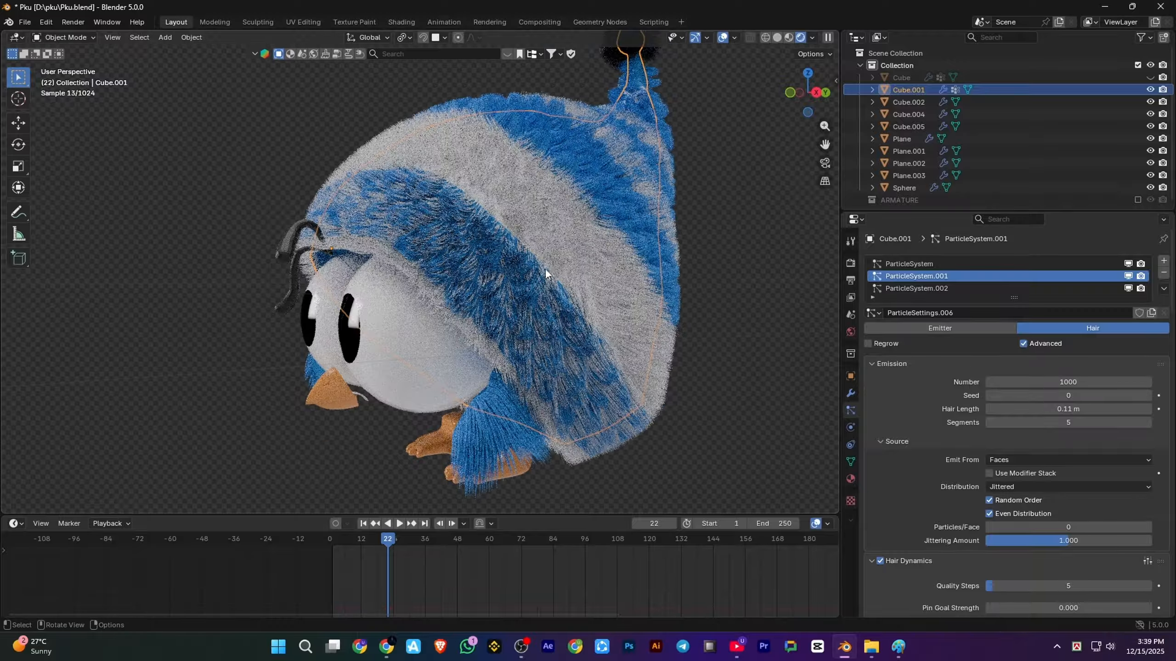
# Open the striped body's mesh and assign the front blue stripe's selected faces to the BLUE FUR vertex group
pyautogui.scroll(4, 537, 275)
pyautogui.press('Tab')
pyautogui.moveTo(525, 172); pyautogui.dragTo(512, 184, button='middle')
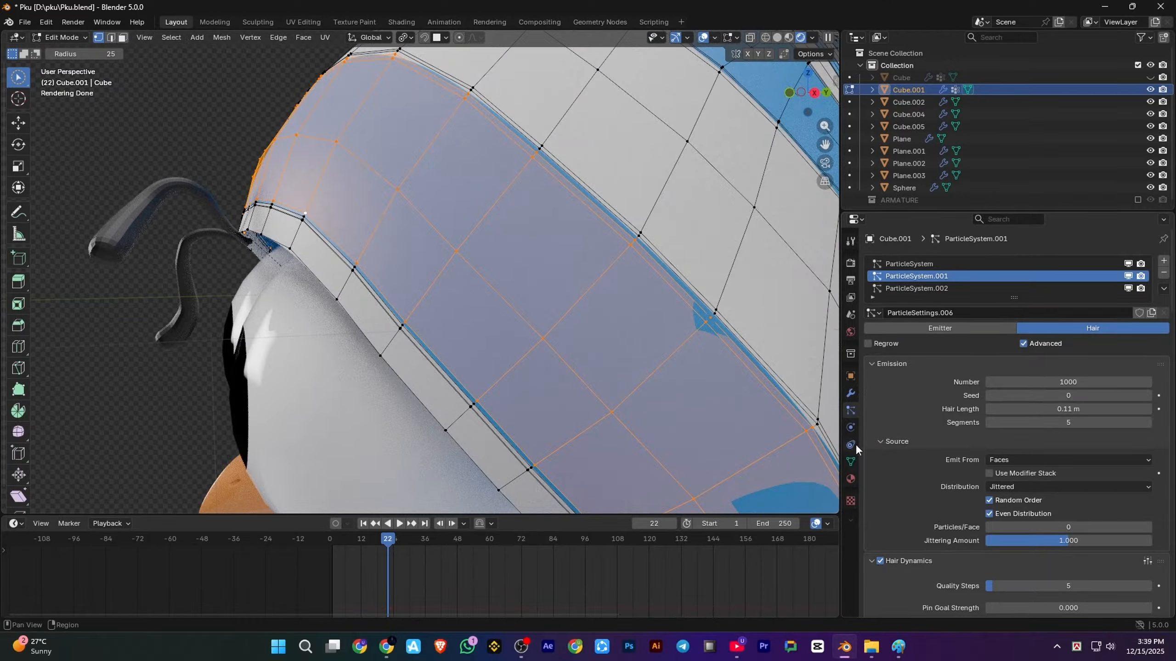
pyautogui.click(851, 461)
pyautogui.click(915, 377)
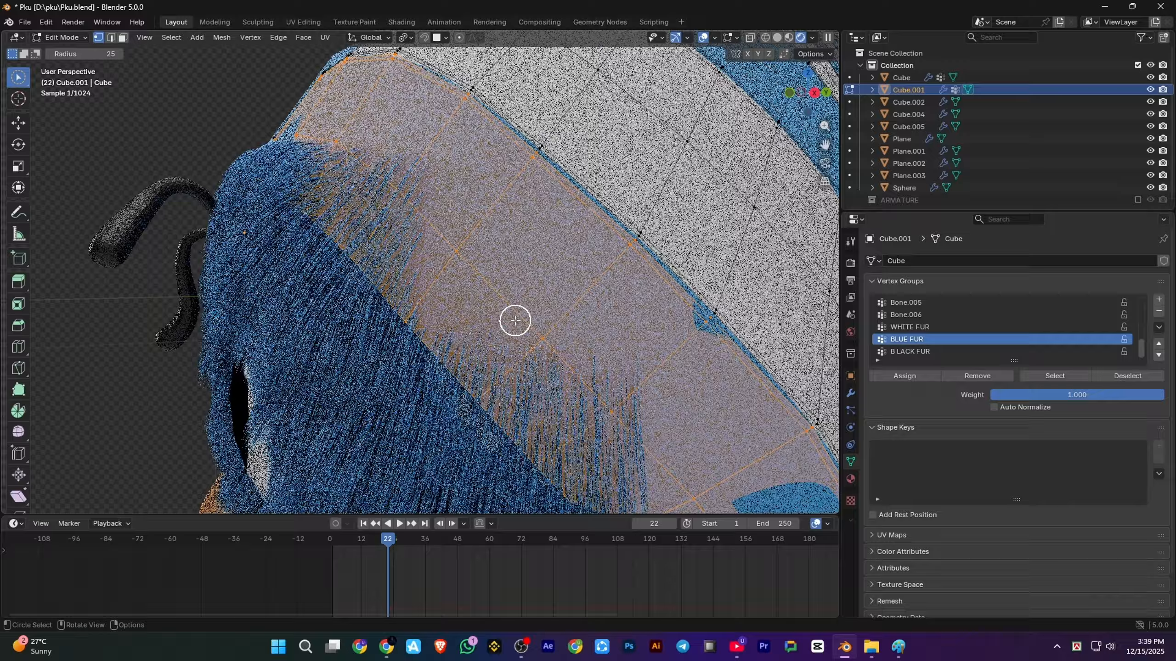
# Hide the face mesh again and reopen the striped body's mesh at the front blue stripe's lower border
pyautogui.moveTo(516, 321); pyautogui.dragTo(489, 325, button='middle')
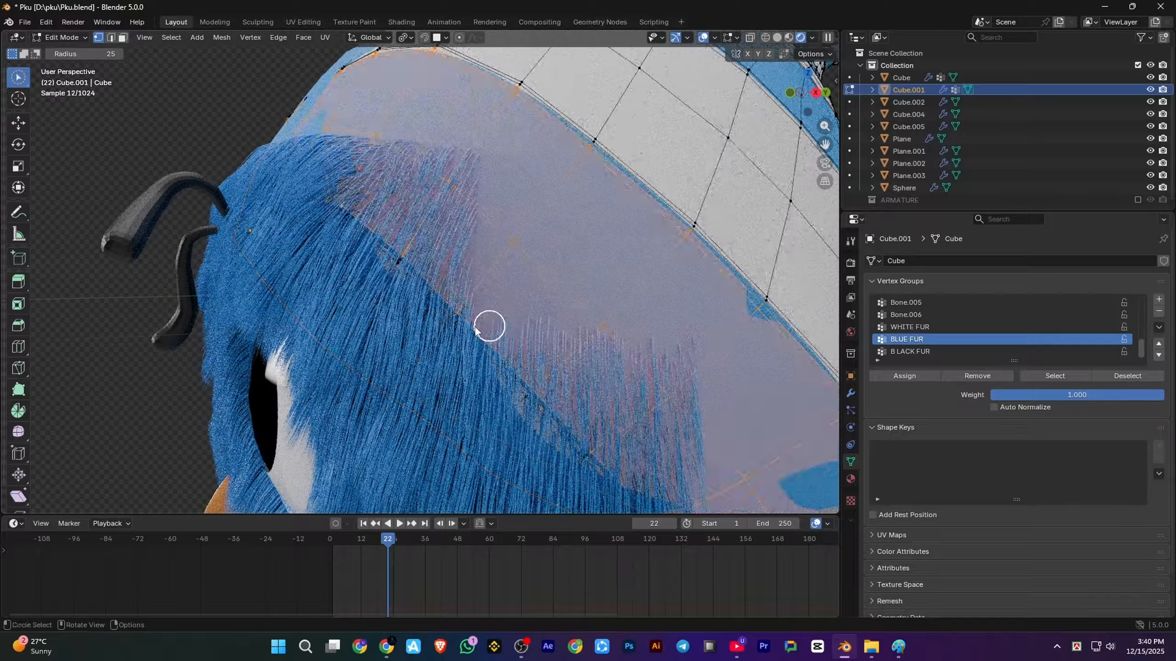
pyautogui.press('Tab')
pyautogui.press('Tab')
pyautogui.scroll(4, 438, 344)
pyautogui.press('Tab')
pyautogui.click(395, 299)
pyautogui.press('h')
pyautogui.click(395, 299)
pyautogui.press('Tab')
pyautogui.scroll(6, 380, 278)
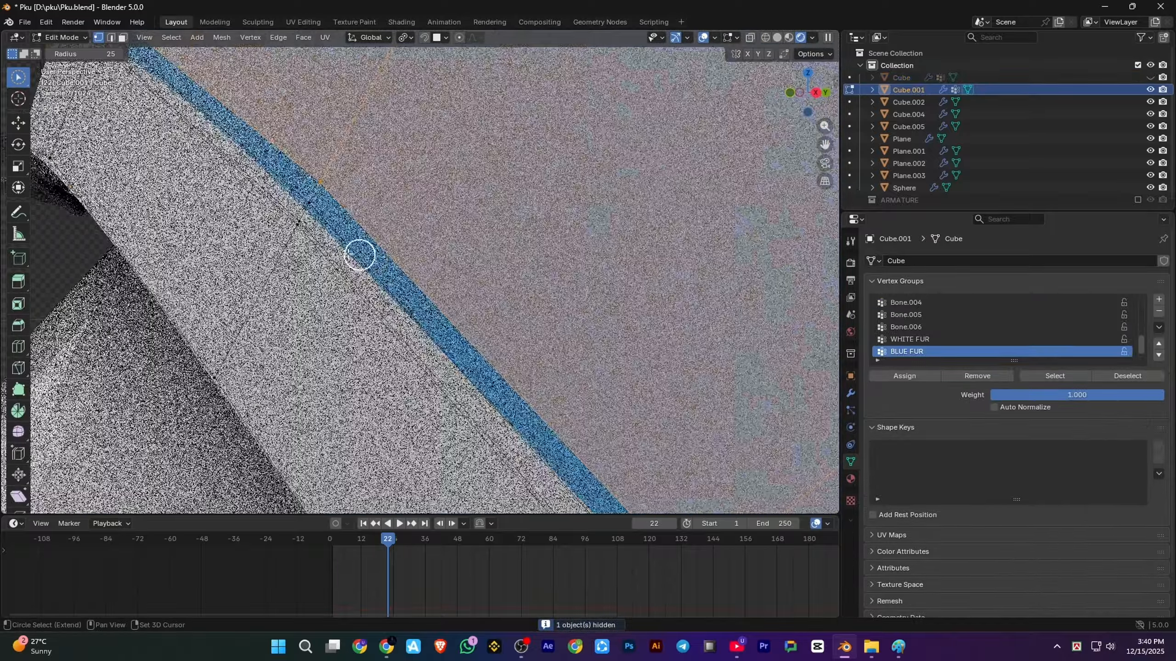
# Add a vertex on the front blue stripe's lower border to the selection and assign it to the BLUE FUR vertex group
pyautogui.keyDown('shift'); pyautogui.click(305, 203); pyautogui.keyUp('shift')
pyautogui.click(907, 375)
pyautogui.scroll(-7, 495, 310)
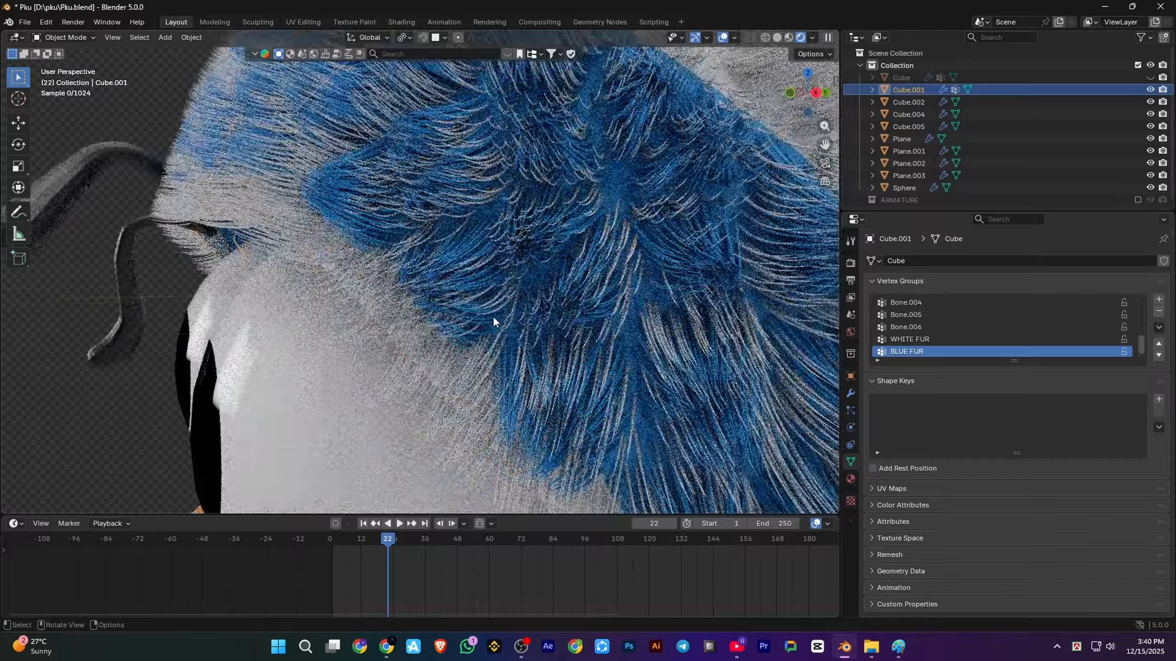
pyautogui.scroll(-5, 555, 315)
pyautogui.scroll(6, 519, 318)
# Hide the face mesh and Plane.003, and reopen the striped body's mesh for editing
pyautogui.keyDown('alt'); pyautogui.click(498, 276); pyautogui.keyUp('alt')
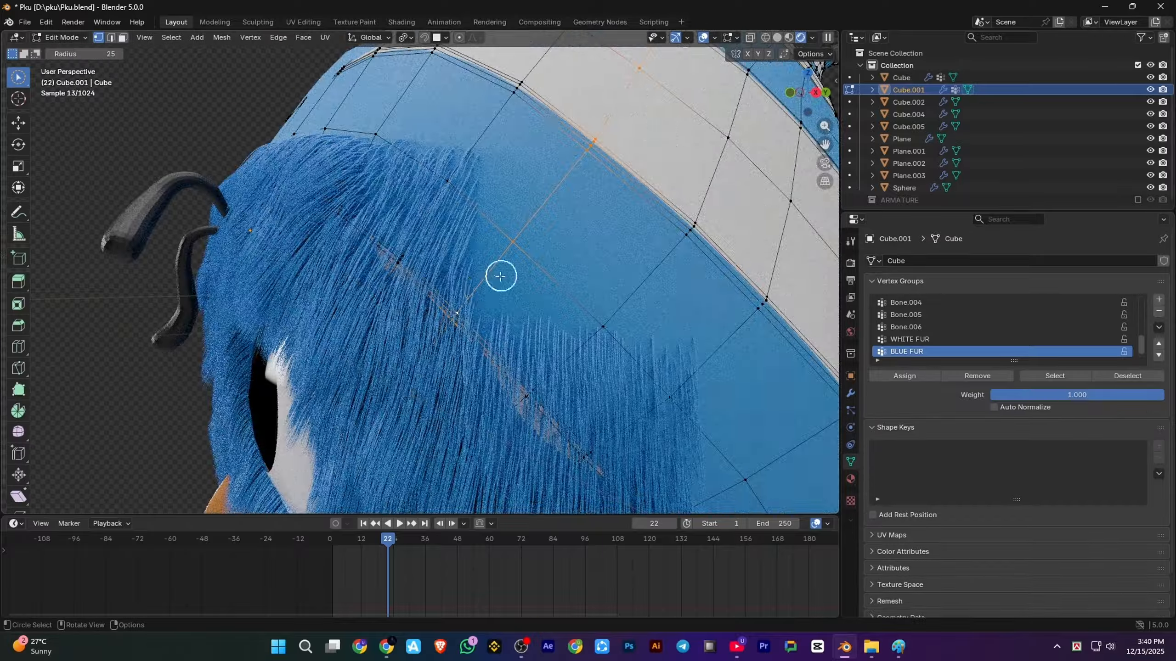
pyautogui.press('Tab')
pyautogui.click(452, 357)
pyautogui.press('h')
pyautogui.click(450, 361)
pyautogui.press('h')
pyautogui.click(514, 320)
pyautogui.press('Tab')
pyautogui.scroll(4, 524, 314)
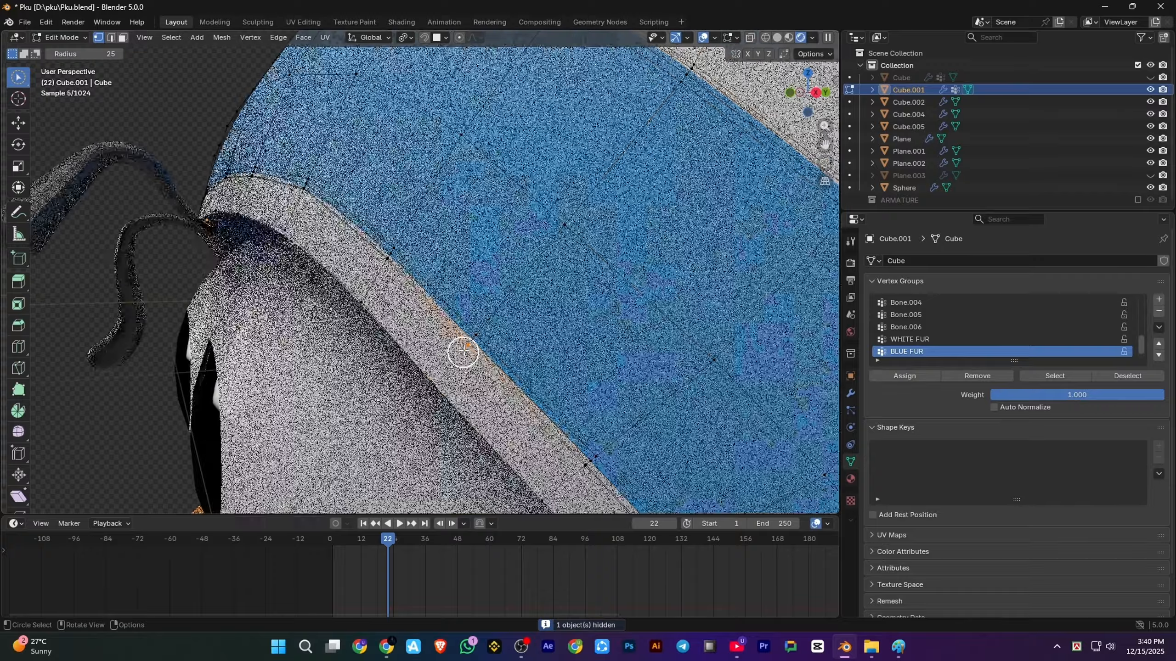
# Select the face loops of the striped body's front stripe and its lower border, undoing the last extra loop selection
pyautogui.press('2')
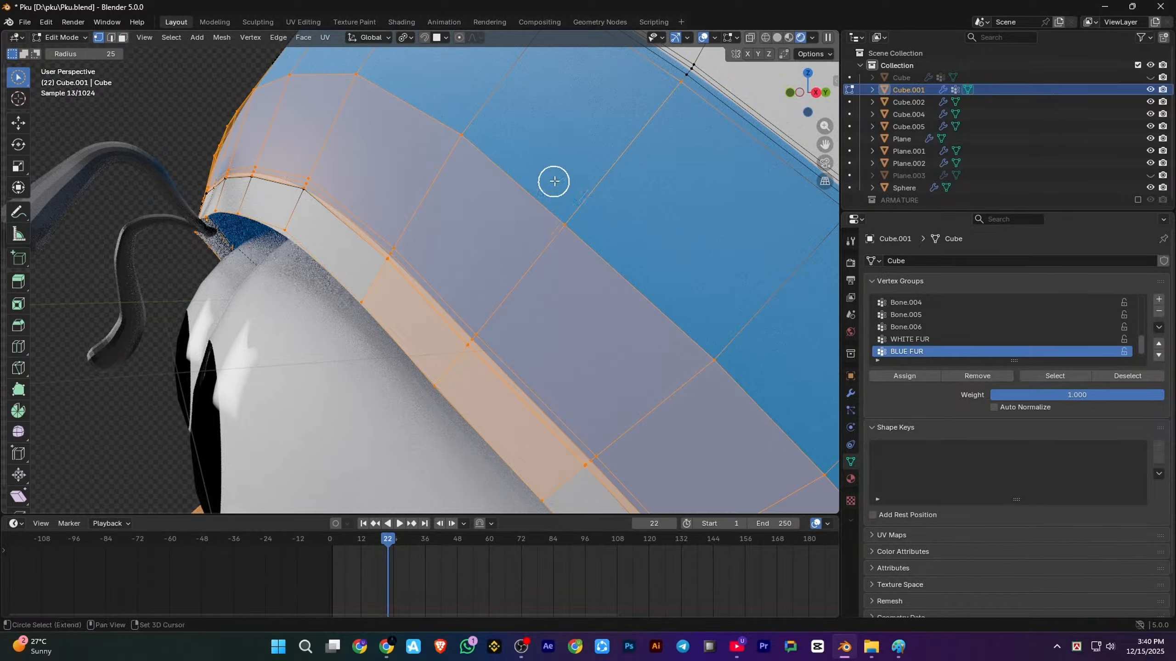
pyautogui.click(98, 38)
pyautogui.moveTo(528, 280); pyautogui.dragTo(593, 260)
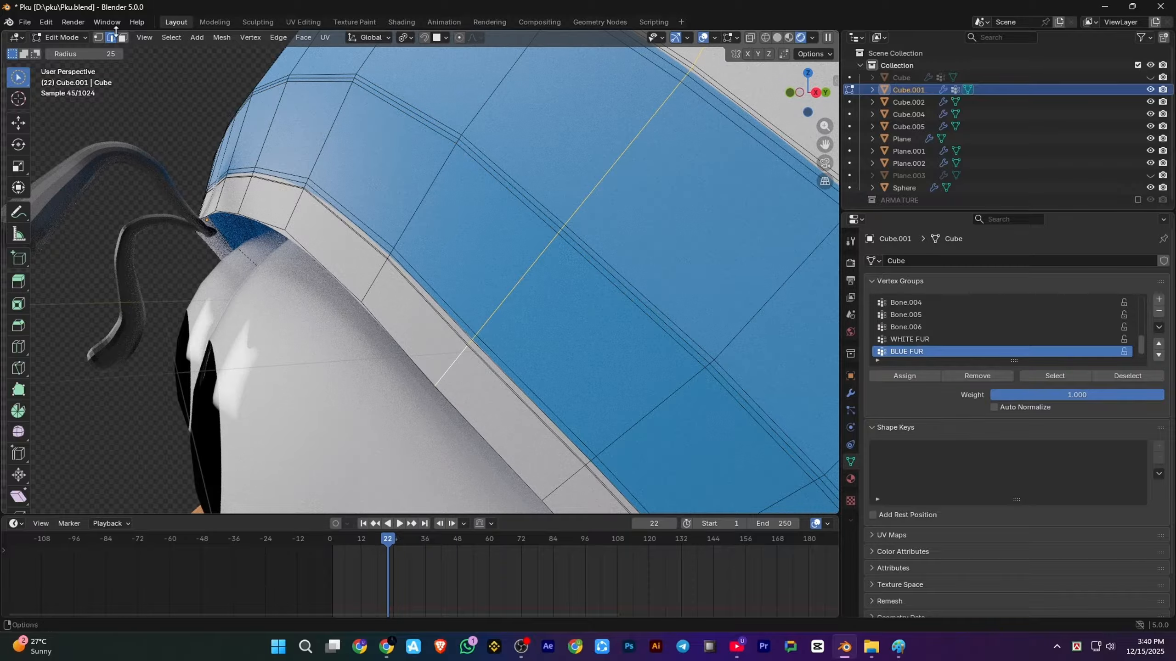
pyautogui.click(122, 37)
pyautogui.keyDown('alt'); pyautogui.keyDown('shift'); pyautogui.click(475, 342); pyautogui.keyUp('shift'); pyautogui.keyUp('alt')
pyautogui.scroll(3, 491, 350)
pyautogui.keyDown('alt'); pyautogui.keyDown('shift'); pyautogui.click(512, 390); pyautogui.keyUp('shift'); pyautogui.keyUp('alt')
pyautogui.keyDown('alt'); pyautogui.keyDown('shift'); pyautogui.click(416, 159); pyautogui.keyUp('shift'); pyautogui.keyUp('alt')
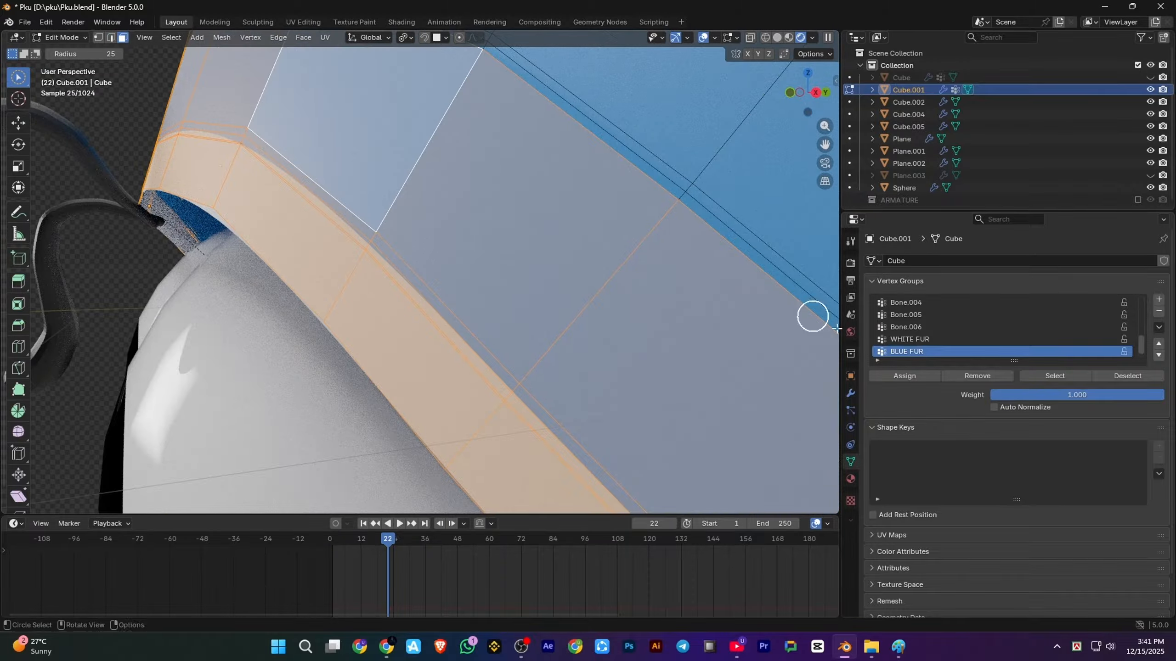
pyautogui.keyDown('alt'); pyautogui.keyDown('shift'); pyautogui.click(682, 198); pyautogui.keyUp('shift'); pyautogui.keyUp('alt')
pyautogui.hotkey('ctrl', 'z')
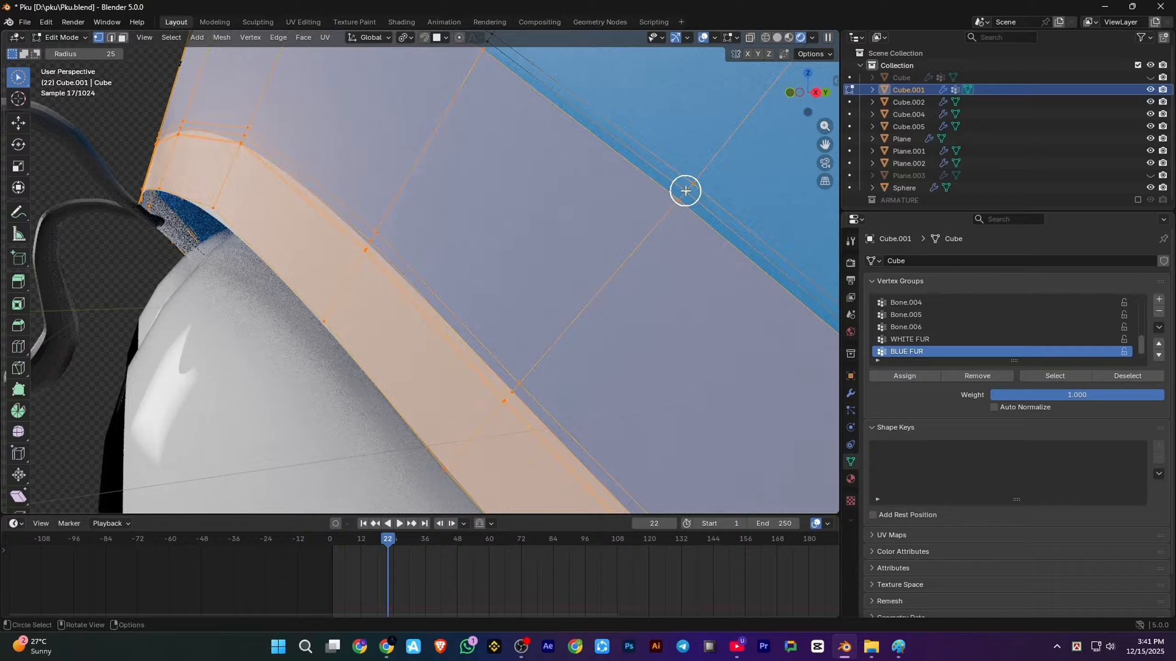
# Add the remaining front-stripe border faces to the selection and assign it to the WHITE FUR vertex group
pyautogui.keyDown('shift'); pyautogui.moveTo(681, 193); pyautogui.dragTo(390, 255, button='middle'); pyautogui.keyUp('shift')
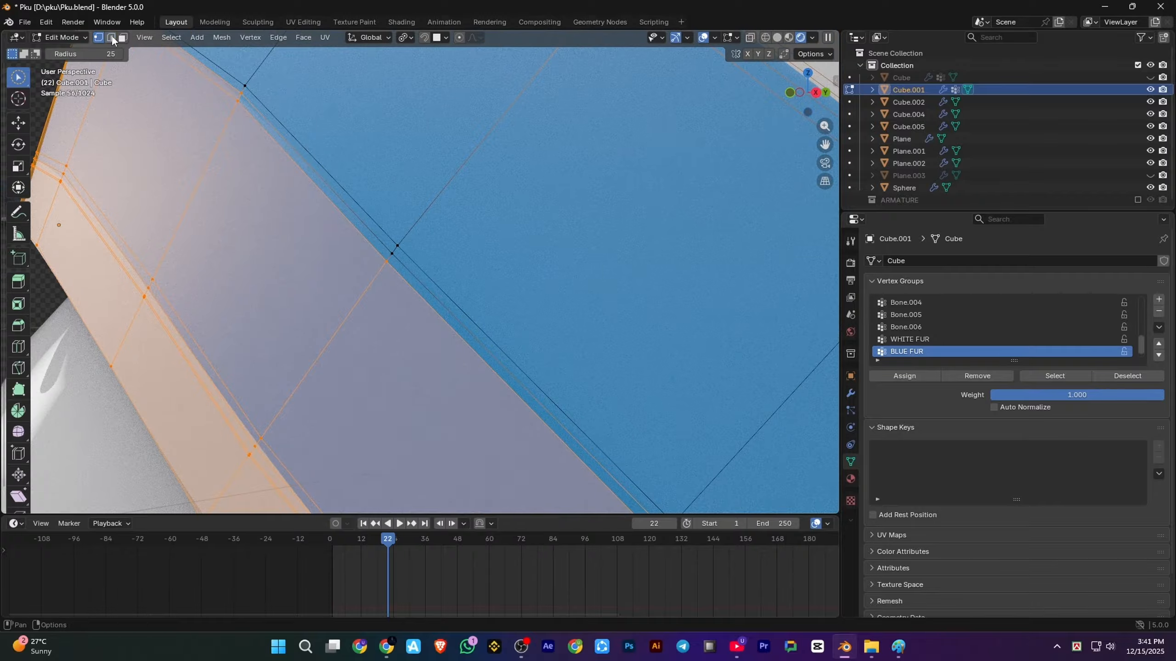
pyautogui.scroll(3, 388, 259)
pyautogui.press('3')
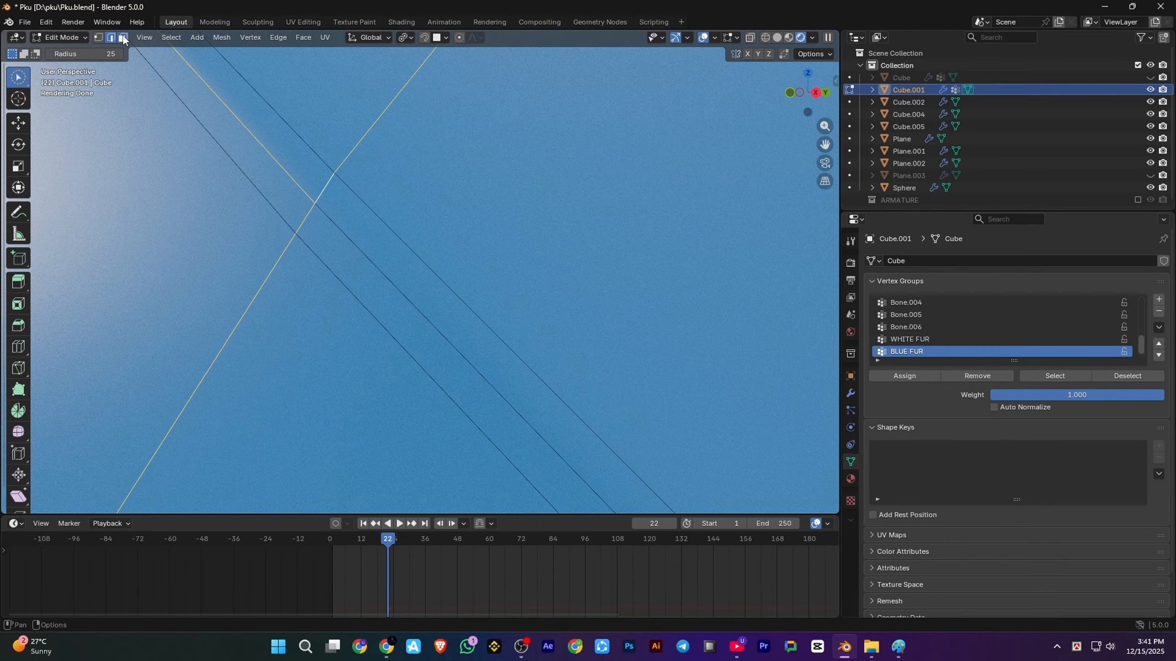
pyautogui.scroll(-5, 358, 317)
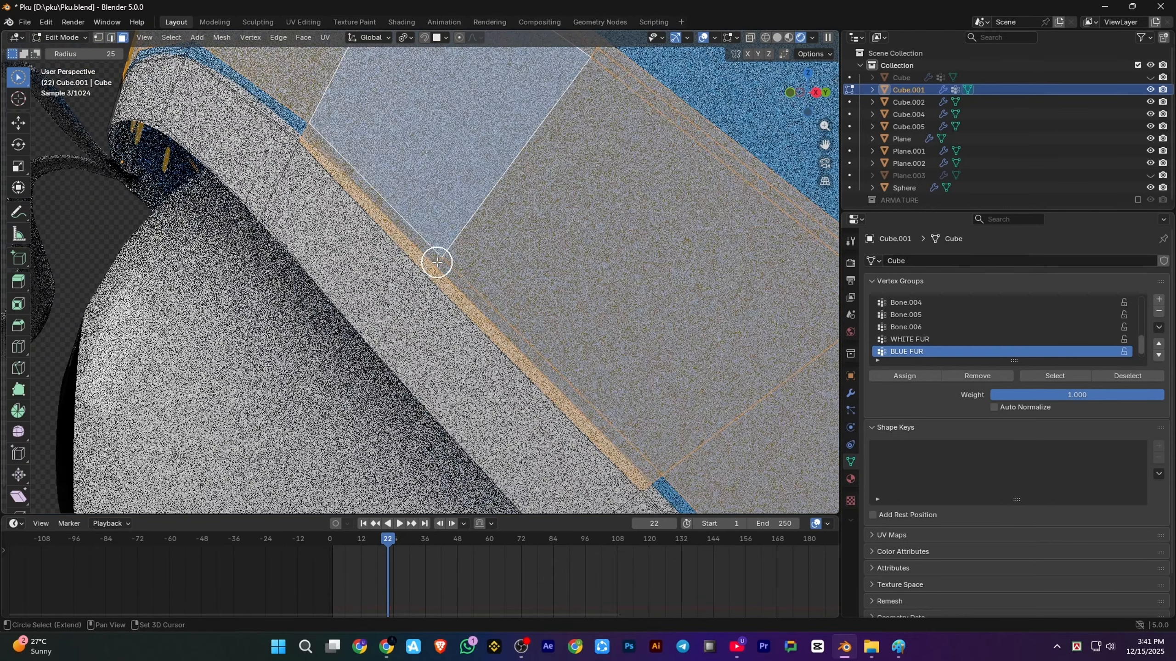
pyautogui.scroll(3, 436, 263)
pyautogui.scroll(-5, 431, 304)
pyautogui.scroll(5, 362, 231)
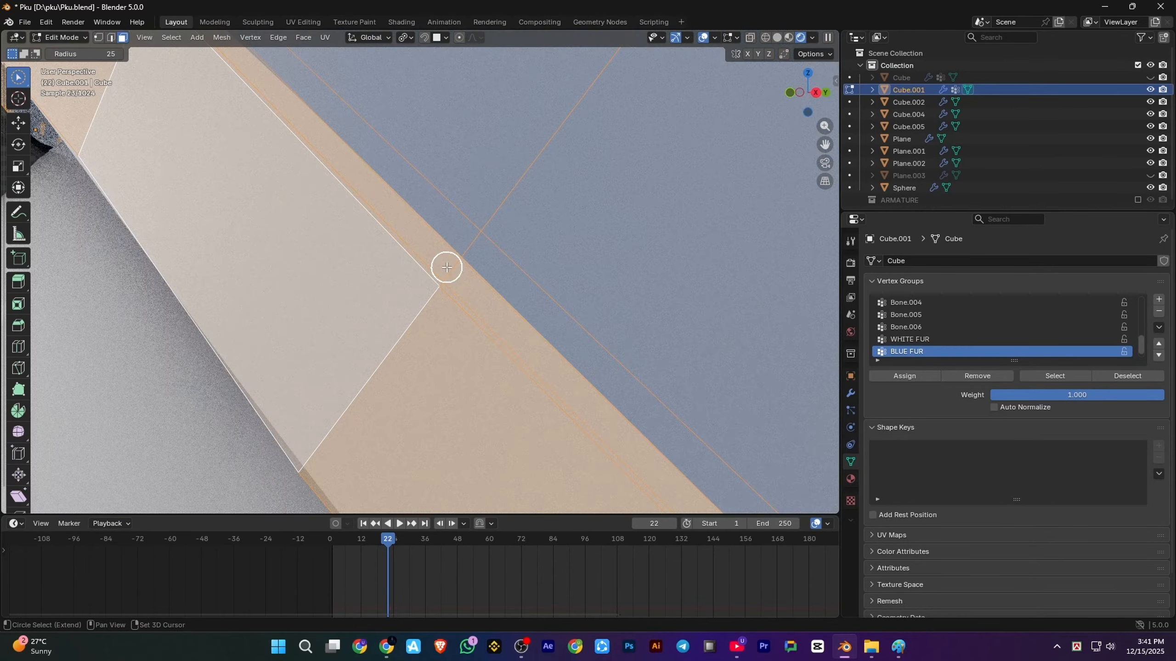
pyautogui.scroll(-4, 446, 265)
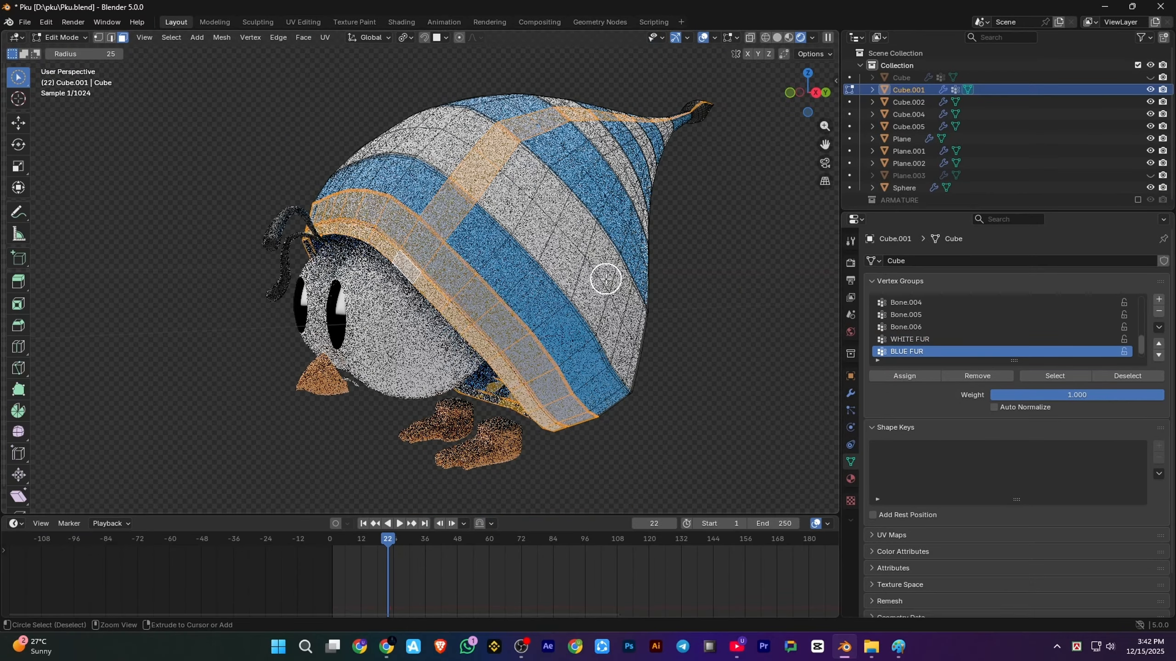
pyautogui.scroll(6, 407, 250)
pyautogui.scroll(-4, 444, 284)
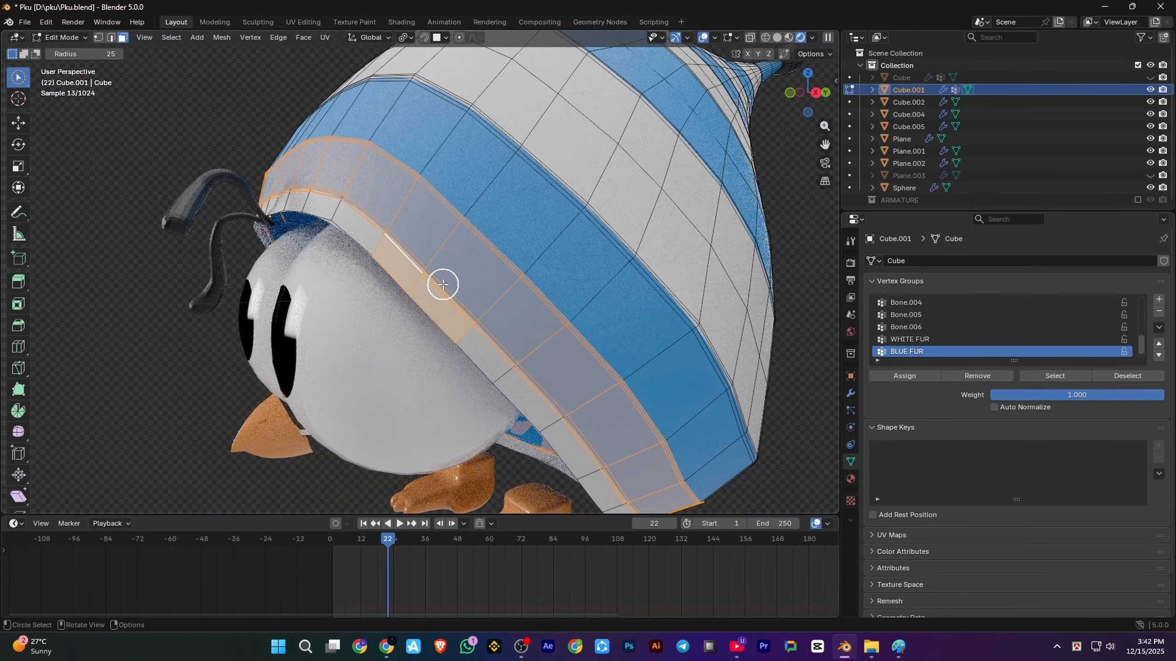
pyautogui.click(908, 375)
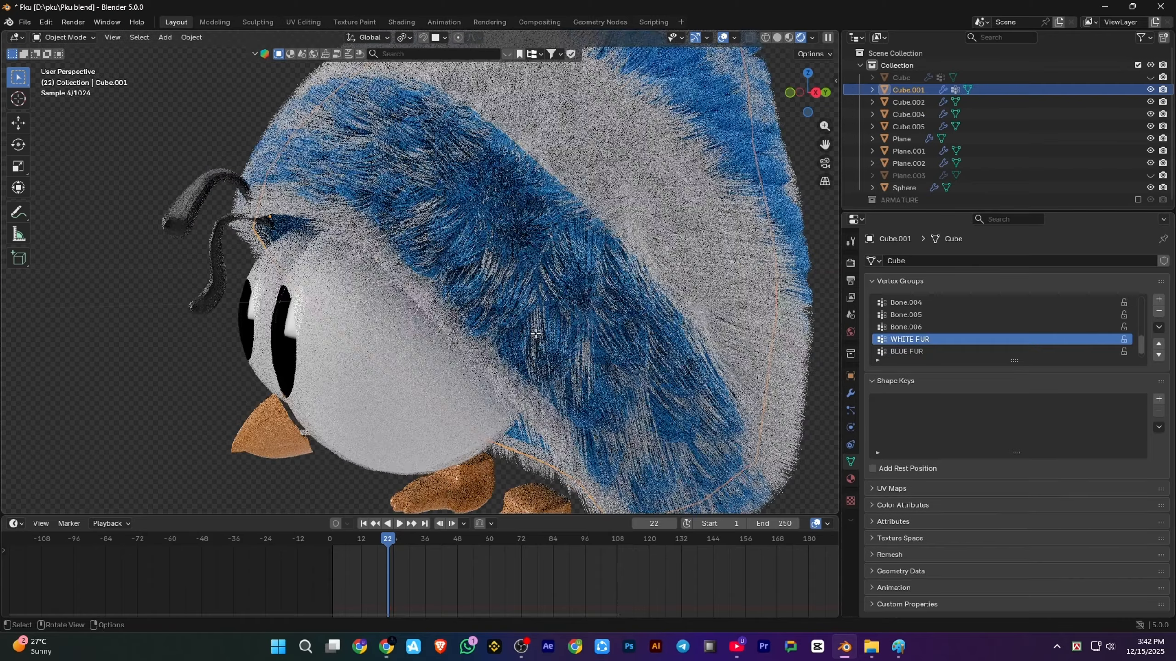
# Add the thin lower-border face to the front-stripe selection, assign the WHITE FUR material to it, and save the file
pyautogui.scroll(6, 537, 328)
pyautogui.scroll(3, 551, 329)
pyautogui.keyDown('shift'); pyautogui.click(656, 475); pyautogui.keyUp('shift')
pyautogui.keyDown('shift'); pyautogui.moveTo(655, 476); pyautogui.dragTo(363, 436, button='middle'); pyautogui.keyUp('shift')
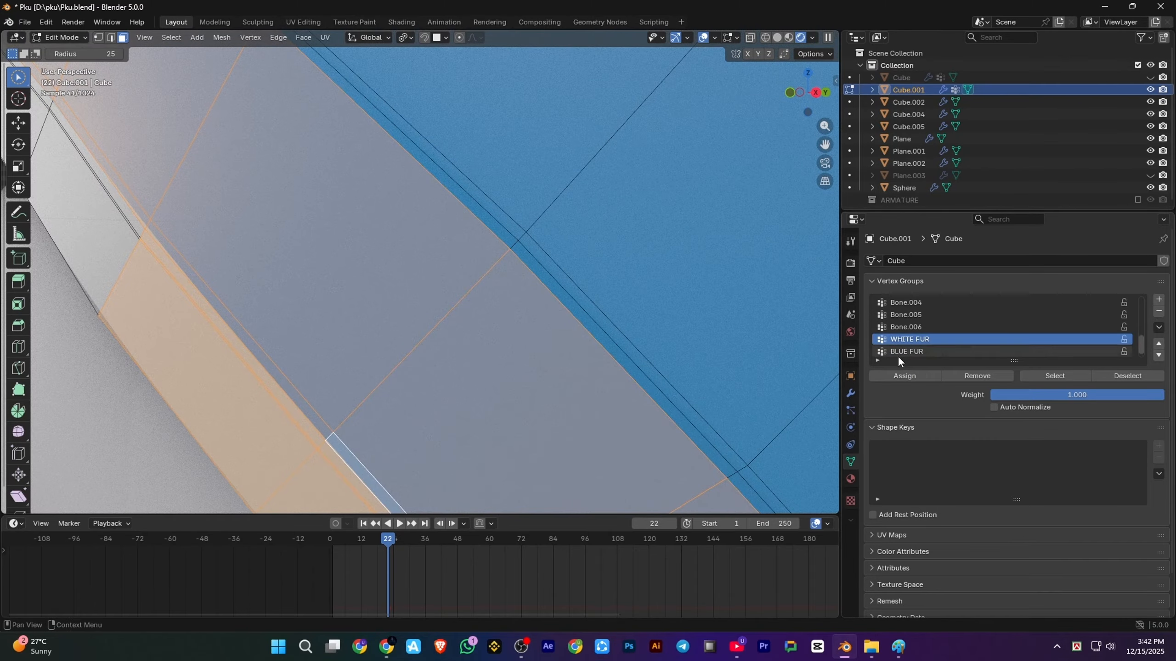
pyautogui.click(850, 479)
pyautogui.click(897, 334)
pyautogui.scroll(-8, 407, 325)
pyautogui.hotkey('ctrl', 's')
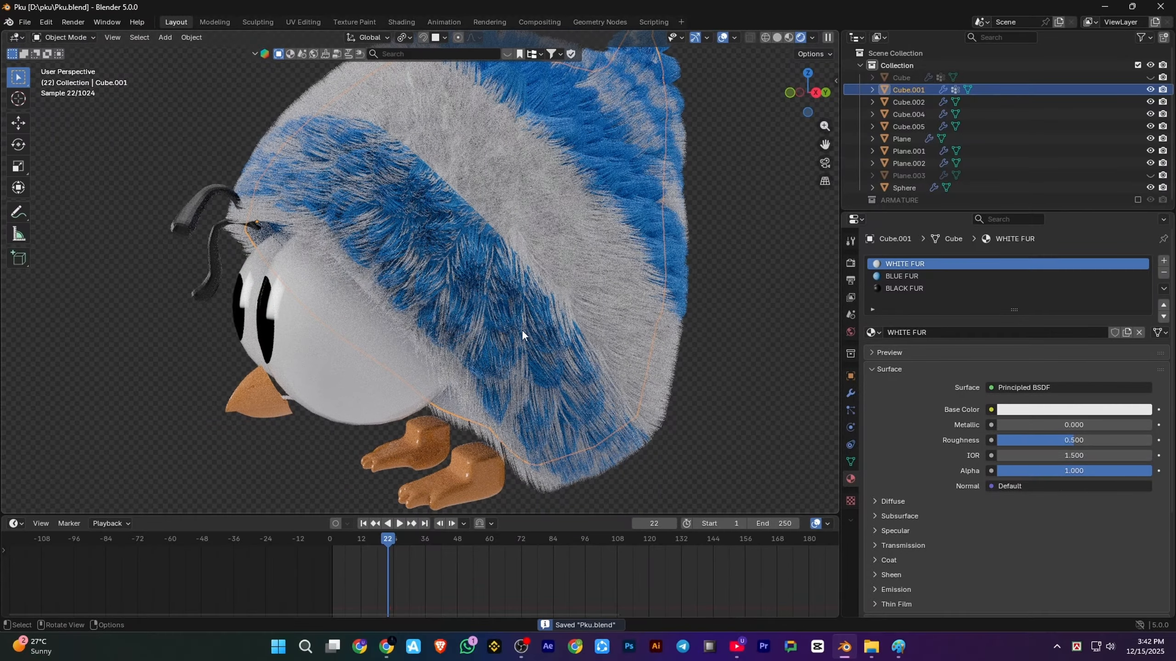
# Assign the whole selected front band to the WHITE FUR vertex group and inspect its fur in Object Mode
pyautogui.scroll(6, 400, 324)
pyautogui.scroll(6, 400, 324)
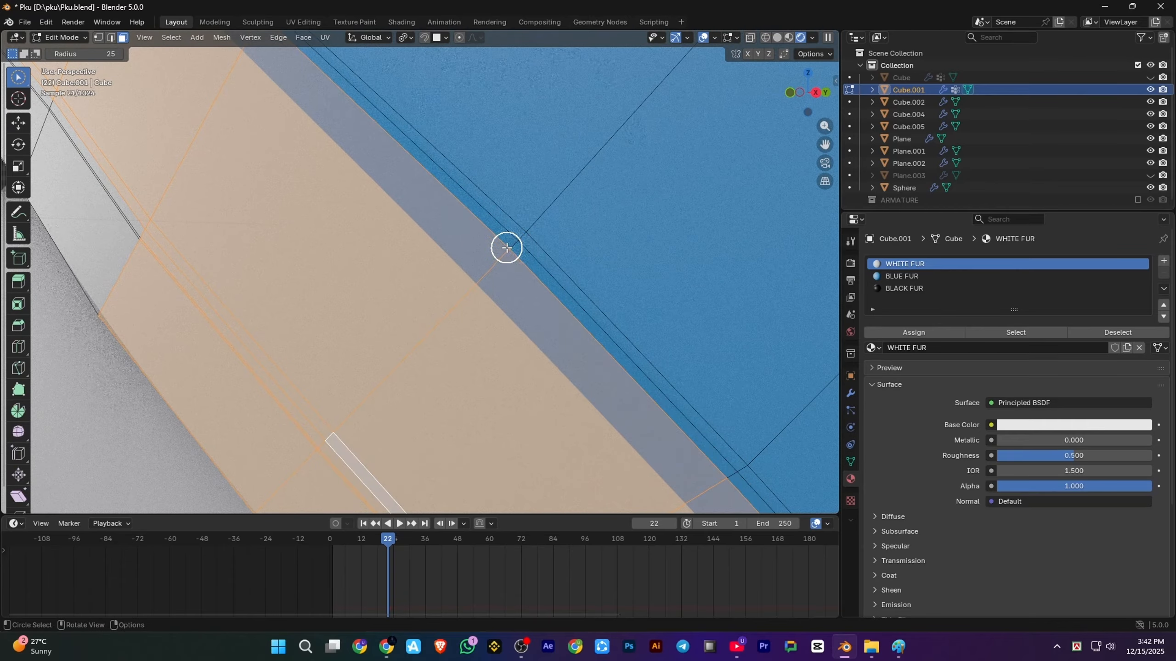
pyautogui.scroll(-8, 493, 164)
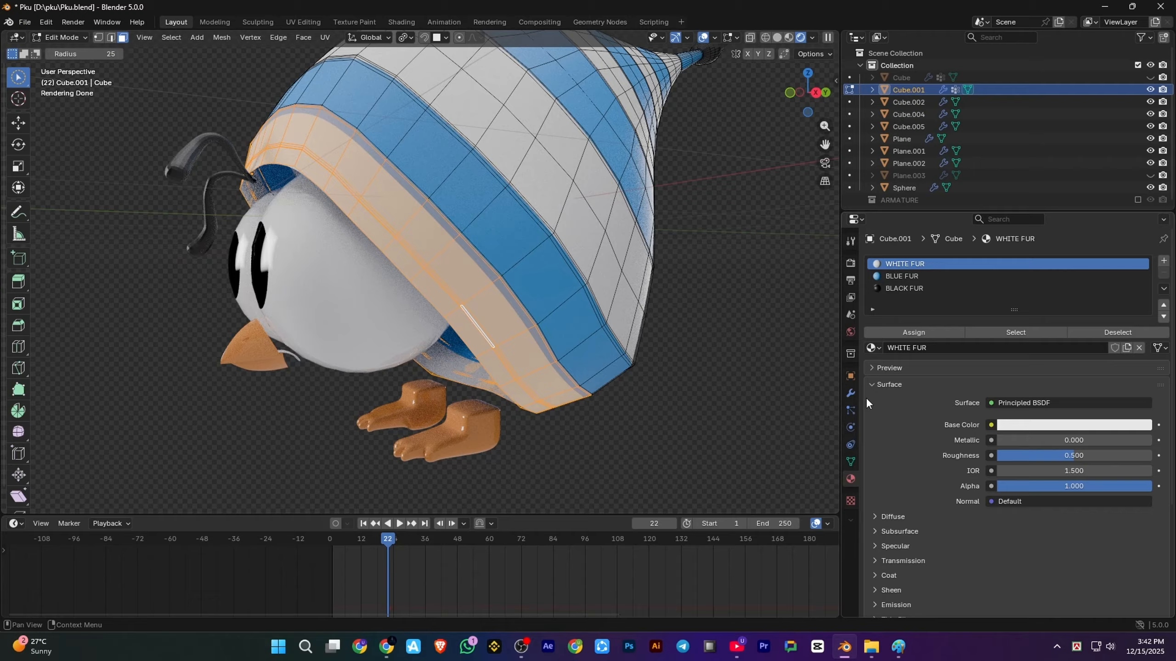
pyautogui.click(850, 410)
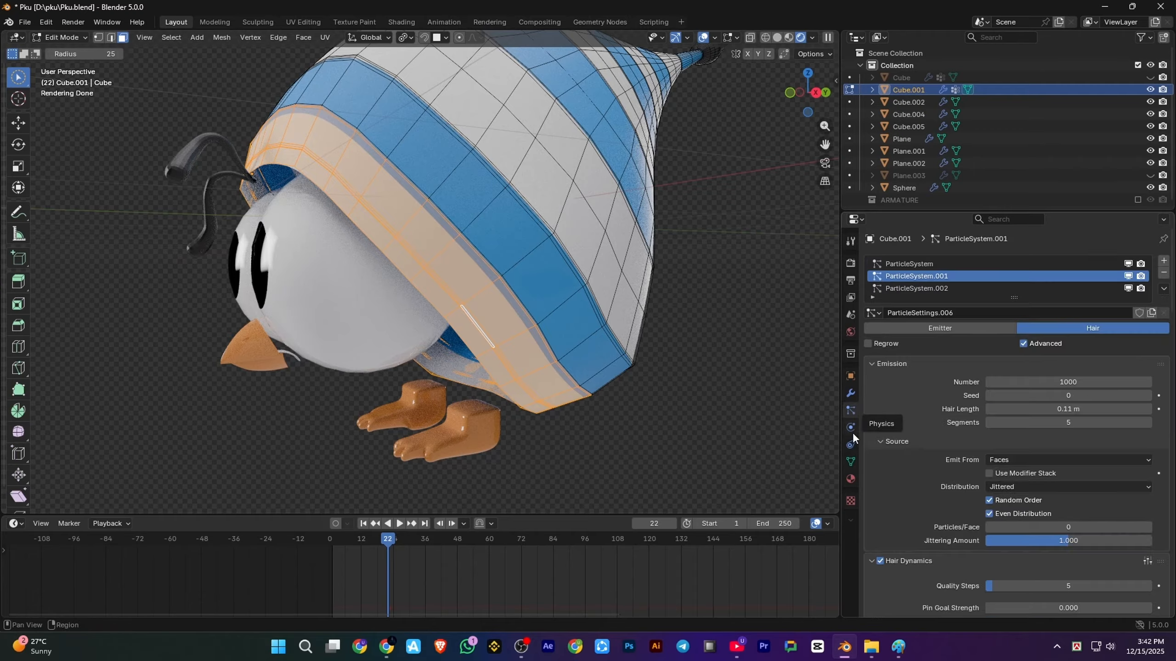
pyautogui.click(850, 462)
pyautogui.click(908, 378)
pyautogui.press('Tab')
pyautogui.scroll(-3, 567, 307)
pyautogui.keyDown('shift'); pyautogui.moveTo(472, 241); pyautogui.dragTo(521, 325, button='middle'); pyautogui.keyUp('shift')
pyautogui.scroll(3, 521, 324)
pyautogui.scroll(2, 521, 323)
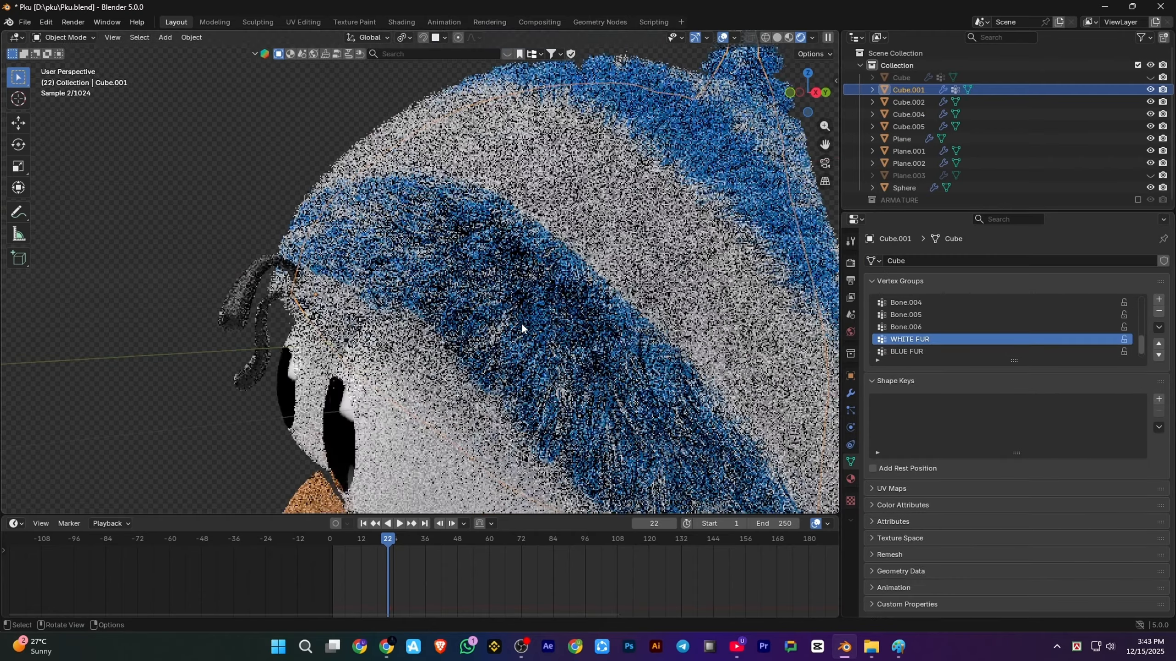
# Remove the selected front-band faces from the BLUE FUR vertex group and return to Object Mode
pyautogui.click(850, 410)
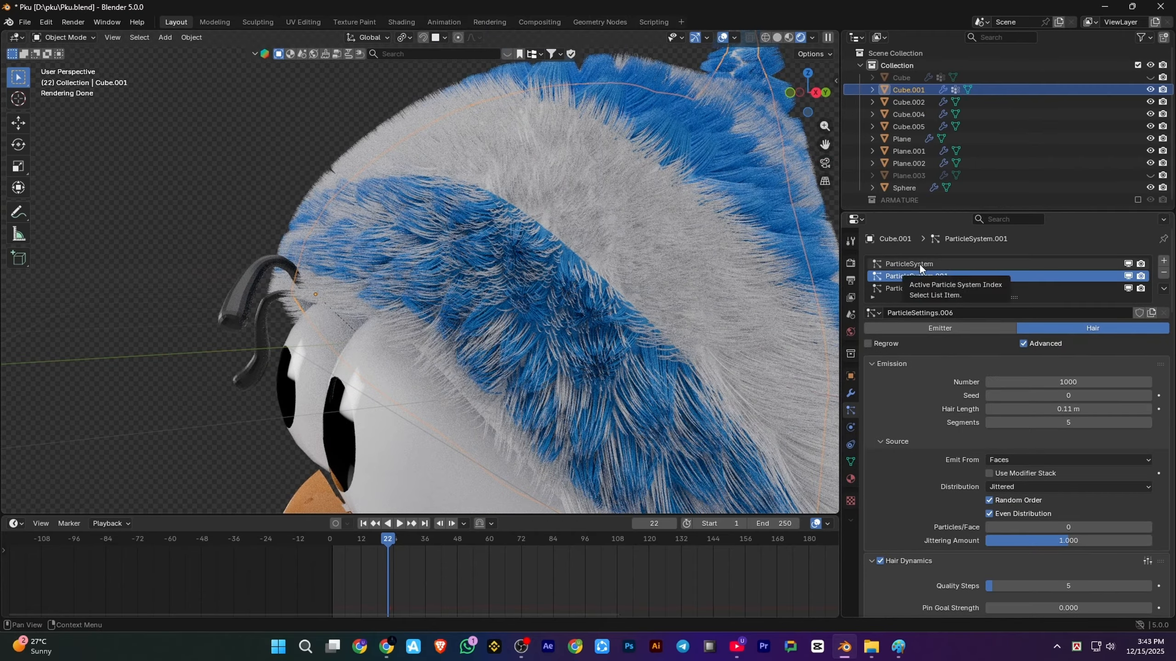
pyautogui.scroll(-12, 1048, 443)
pyautogui.press('Tab')
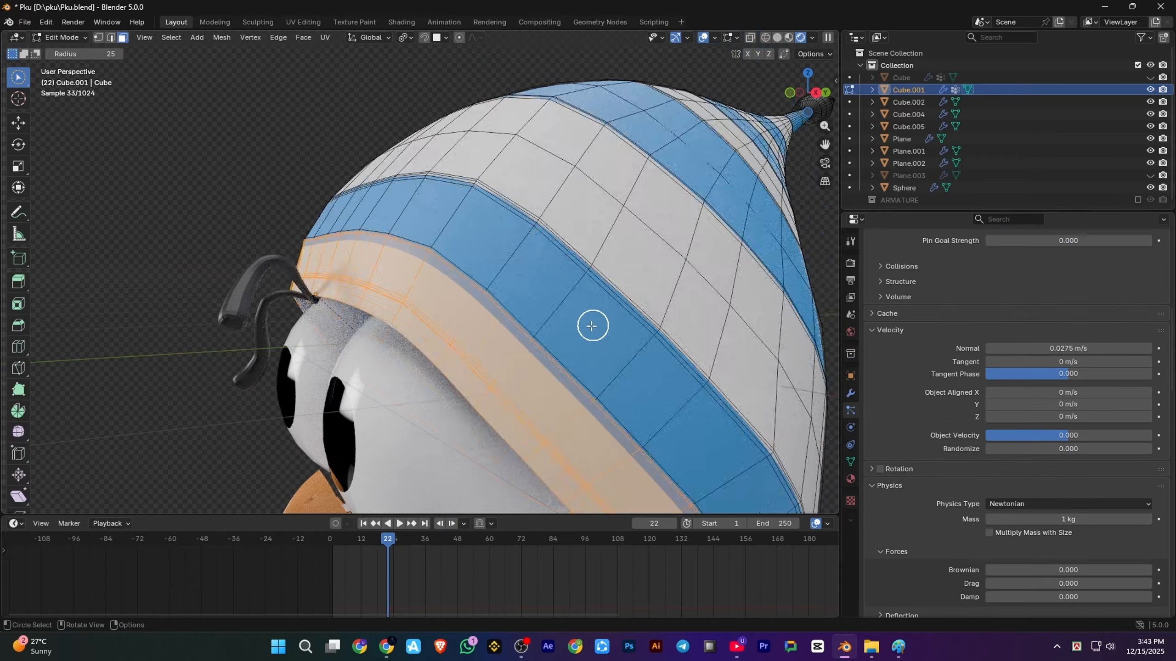
pyautogui.scroll(12, 949, 364)
pyautogui.click(851, 461)
pyautogui.click(948, 351)
pyautogui.click(977, 375)
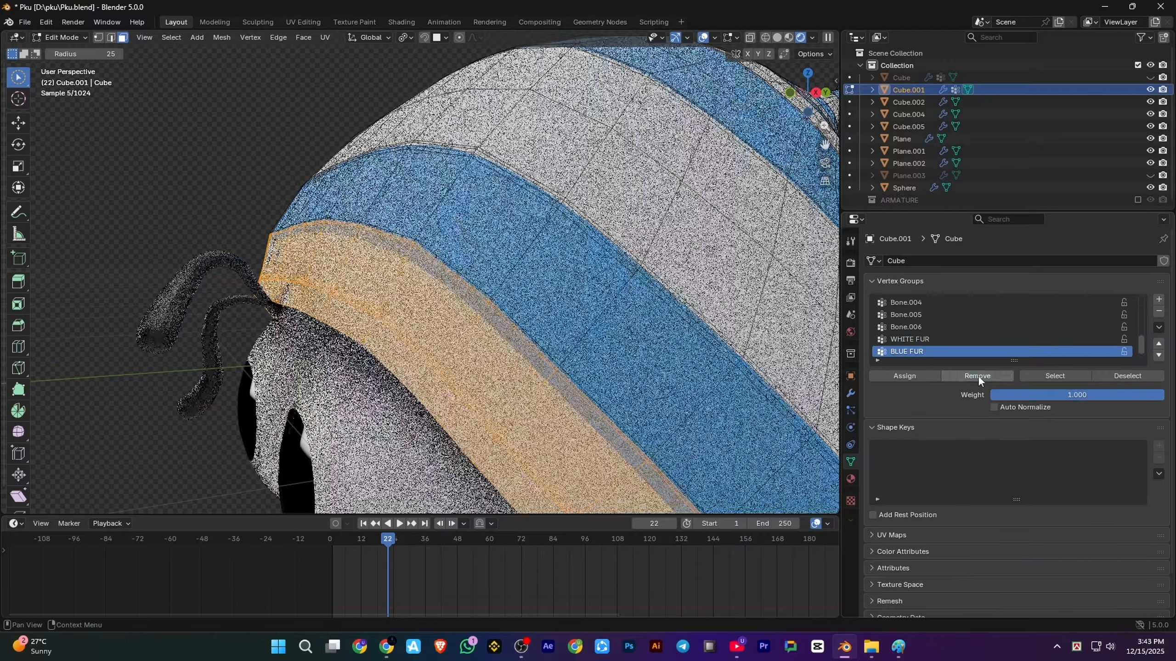
pyautogui.press('Tab')
pyautogui.scroll(-4, 561, 291)
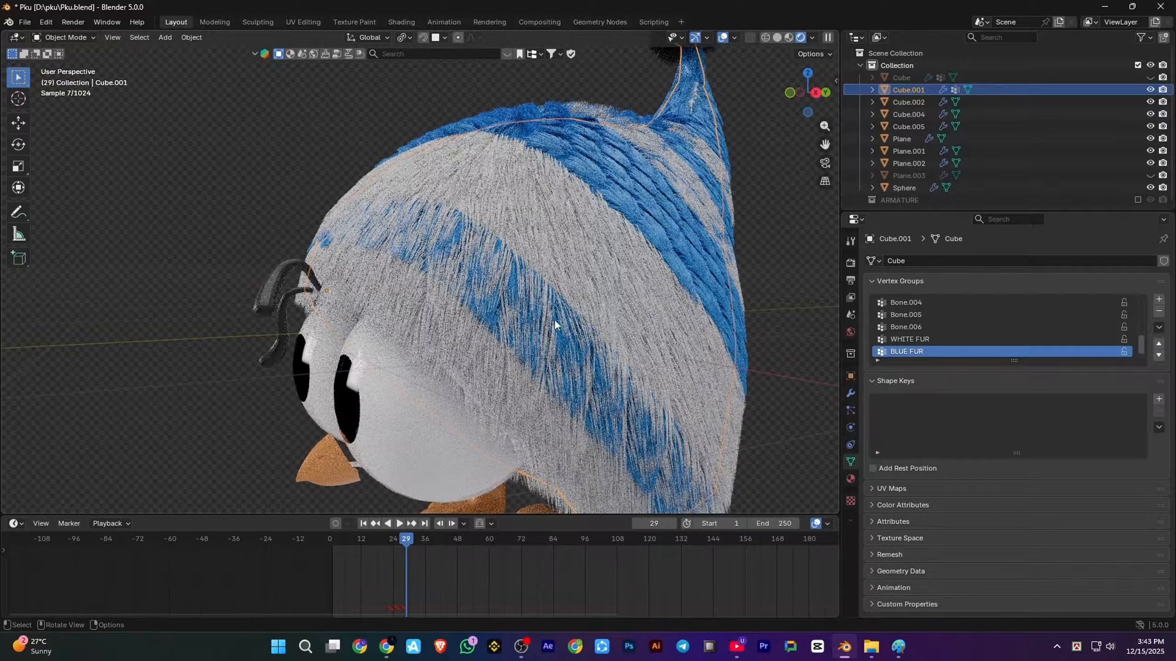
# Reopen the striped body's mesh and select the face loops of the blue stripe behind the front white band
pyautogui.scroll(4, 551, 321)
pyautogui.press('Tab')
pyautogui.scroll(2, 549, 319)
pyautogui.keyDown('alt'); pyautogui.click(562, 255); pyautogui.keyUp('alt')
pyautogui.scroll(3, 608, 181)
pyautogui.keyDown('alt'); pyautogui.keyDown('shift'); pyautogui.click(608, 180); pyautogui.keyUp('shift'); pyautogui.keyUp('alt')
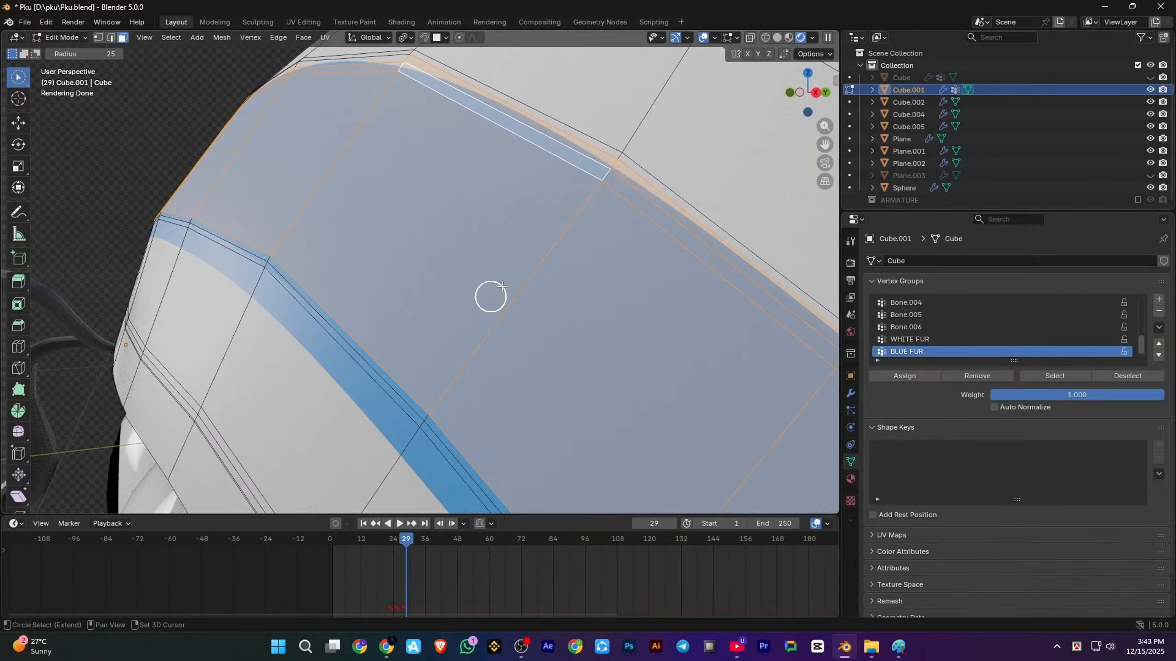
pyautogui.hotkey('ctrl', 'z')
# Extend the selection to the blue stripe's thin border loops and remove it from the WHITE FUR vertex group
pyautogui.scroll(2, 428, 411)
pyautogui.keyDown('alt'); pyautogui.keyDown('shift'); pyautogui.click(412, 417); pyautogui.keyUp('shift'); pyautogui.keyUp('alt')
pyautogui.keyDown('shift'); pyautogui.moveTo(582, 255); pyautogui.dragTo(479, 381, button='middle'); pyautogui.keyUp('shift')
pyautogui.keyDown('alt'); pyautogui.keyDown('shift'); pyautogui.click(477, 381); pyautogui.keyUp('shift'); pyautogui.keyUp('alt')
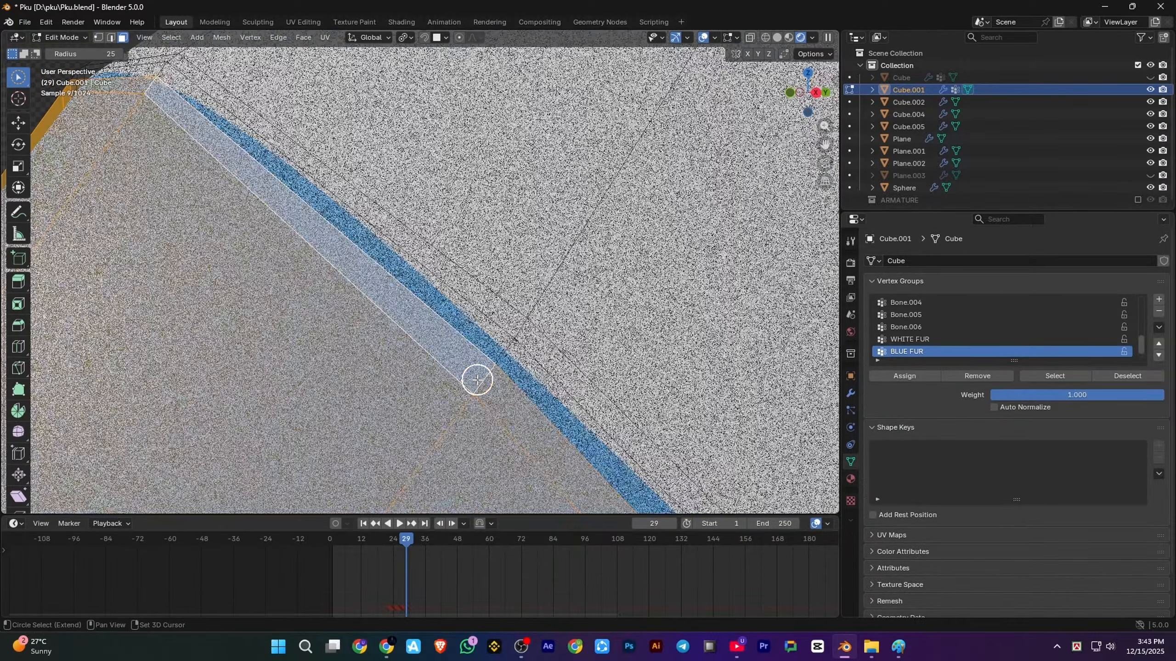
pyautogui.click(906, 341)
pyautogui.click(986, 376)
pyautogui.scroll(-10, 544, 347)
pyautogui.press('Tab')
# Save the file and replay the hair simulation from the start of the timeline to check the stripe separation
pyautogui.hotkey('ctrl', 's')
pyautogui.press('space')
pyautogui.press('space')
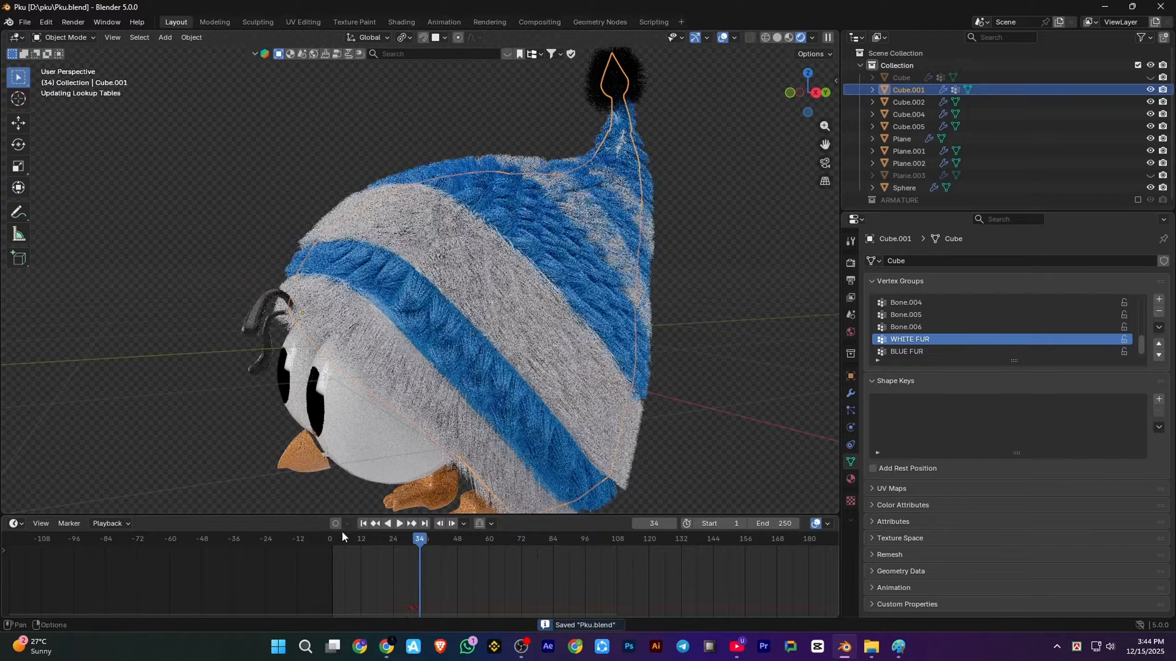
pyautogui.click(333, 538)
pyautogui.press('space')
pyautogui.scroll(3, 527, 381)
pyautogui.press('space')
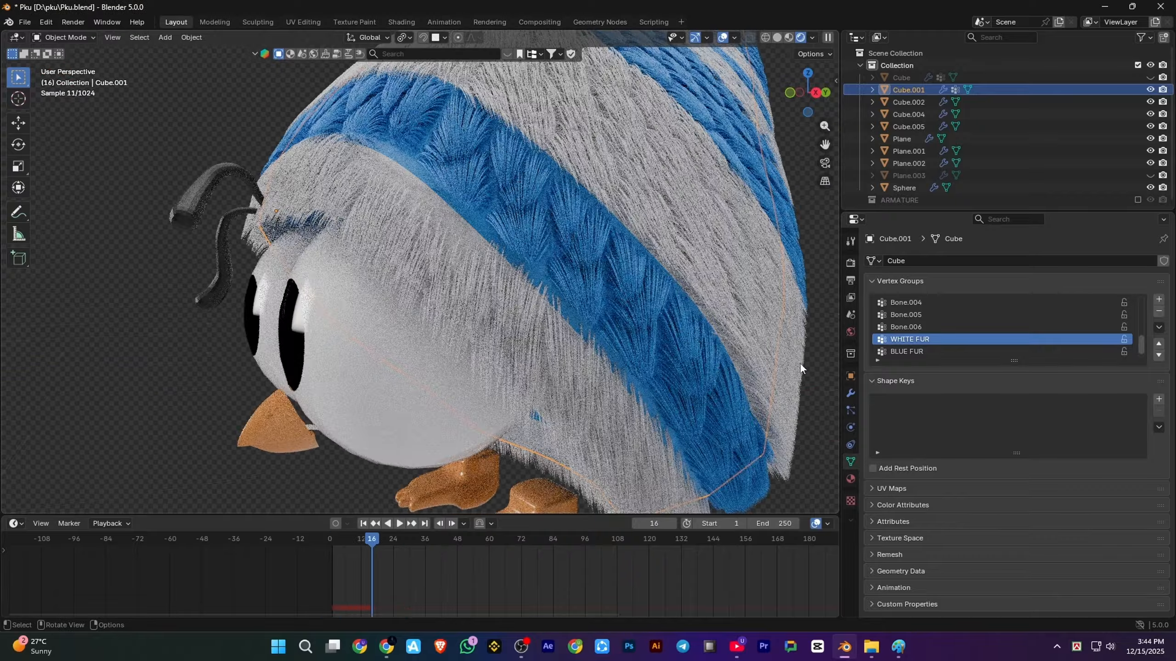
# Rewind the timeline, set the blue fur particle system's child clump to 0.234, and play the hair simulation
pyautogui.click(850, 410)
pyautogui.scroll(-15, 965, 446)
pyautogui.click(327, 540)
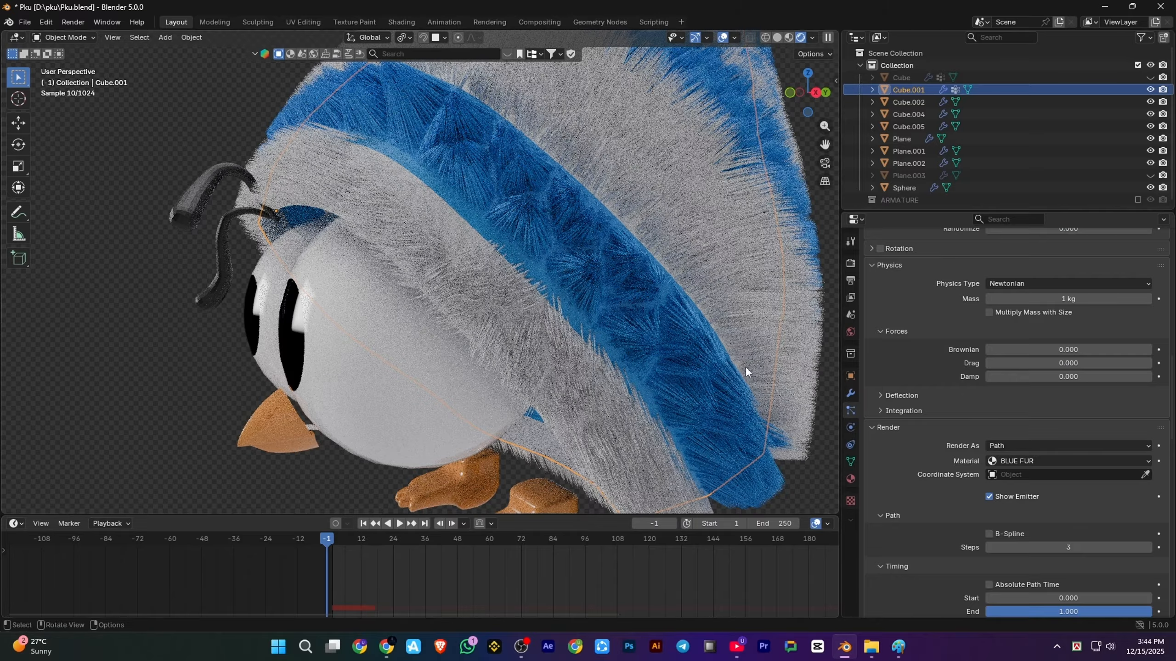
pyautogui.scroll(-5, 1065, 516)
pyautogui.scroll(8, 1048, 453)
pyautogui.scroll(-14, 1043, 450)
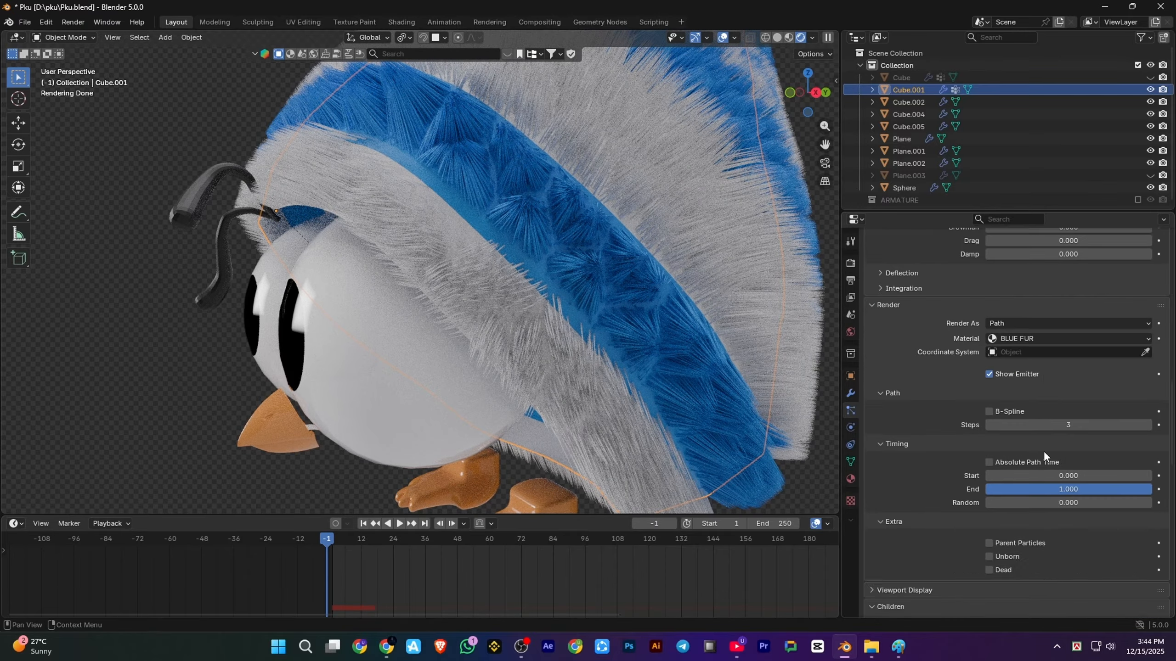
pyautogui.moveTo(1060, 502); pyautogui.dragTo(1031, 502)
pyautogui.press('space')
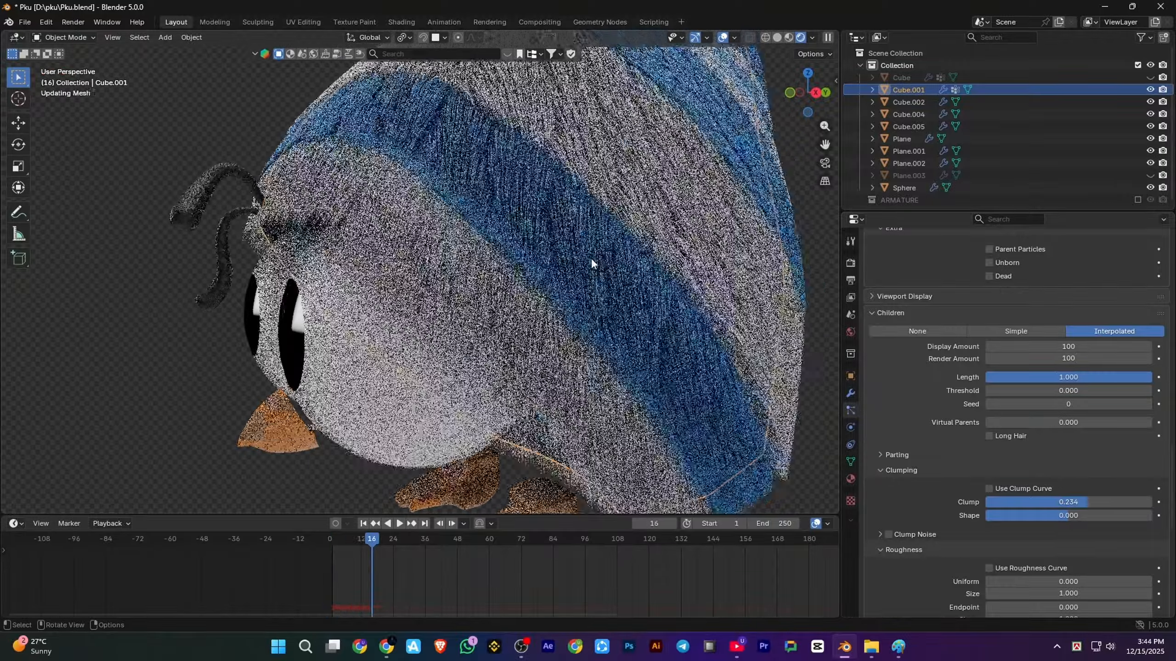
# Save the file and play the hair simulation while inspecting the striped fur near the tip
pyautogui.hotkey('ctrl', 's')
pyautogui.moveTo(617, 294); pyautogui.dragTo(627, 344, button='middle')
pyautogui.scroll(6, 627, 345)
pyautogui.press('space')
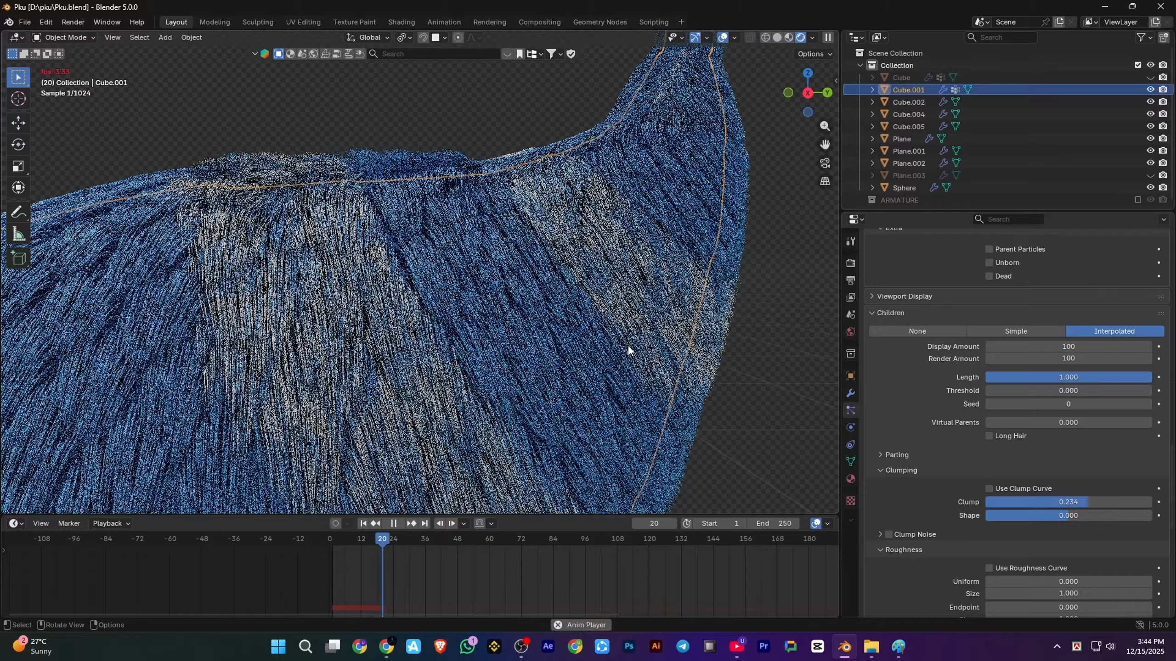
pyautogui.scroll(-5, 675, 341)
pyautogui.press('space')
# Unhide all hidden objects and select the striped body, inspecting its fur against the face
pyautogui.moveTo(324, 335); pyautogui.dragTo(462, 345, button='middle')
pyautogui.hotkey('alt', 'h')
pyautogui.click(584, 344)
pyautogui.moveTo(384, 341); pyautogui.dragTo(450, 341, button='middle')
pyautogui.scroll(4, 450, 342)
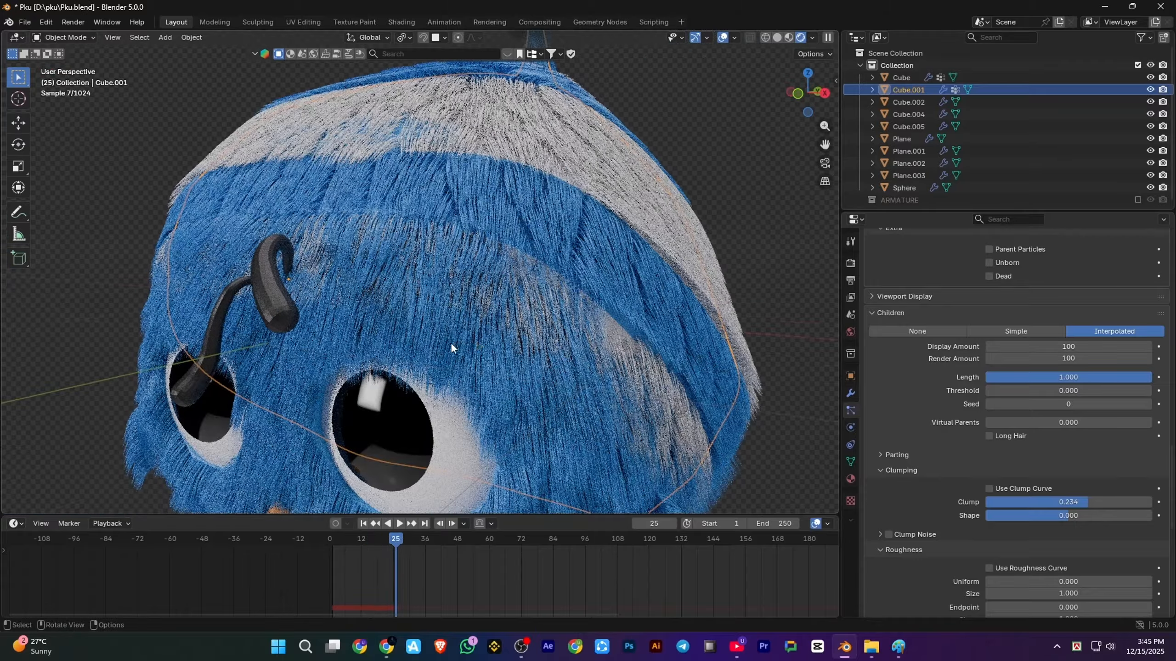
pyautogui.scroll(-4, 508, 339)
# Turn off the viewport display of the particle systems on the face and the striped body
pyautogui.scroll(4, 508, 346)
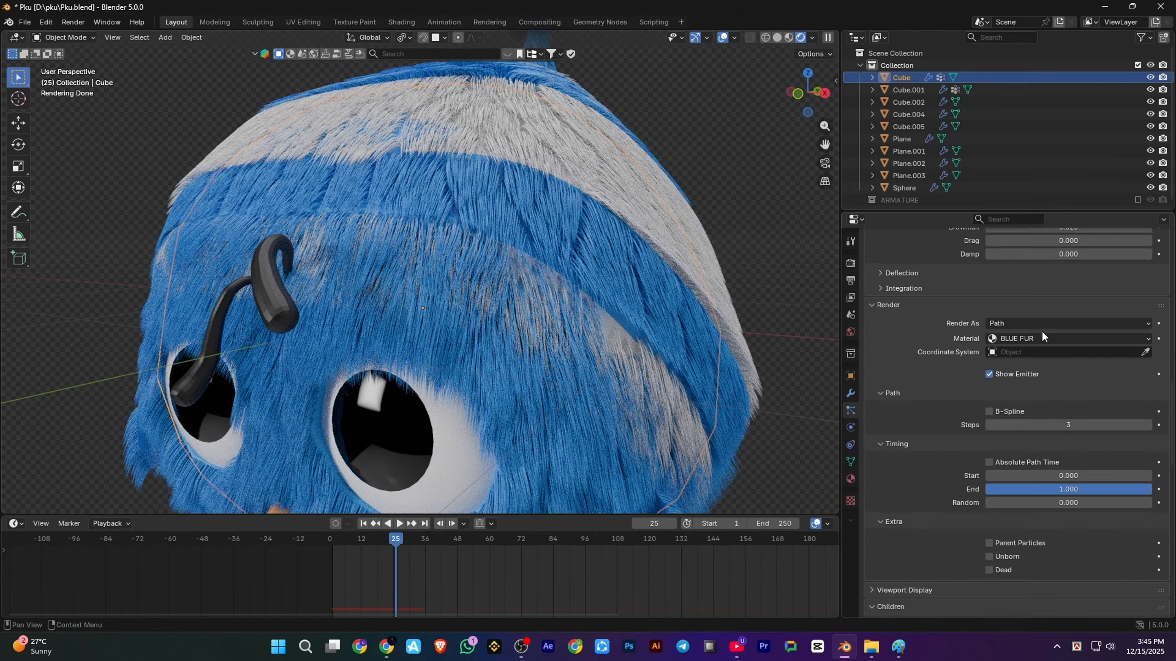
pyautogui.scroll(20, 1041, 331)
pyautogui.moveTo(1128, 265); pyautogui.dragTo(1128, 288)
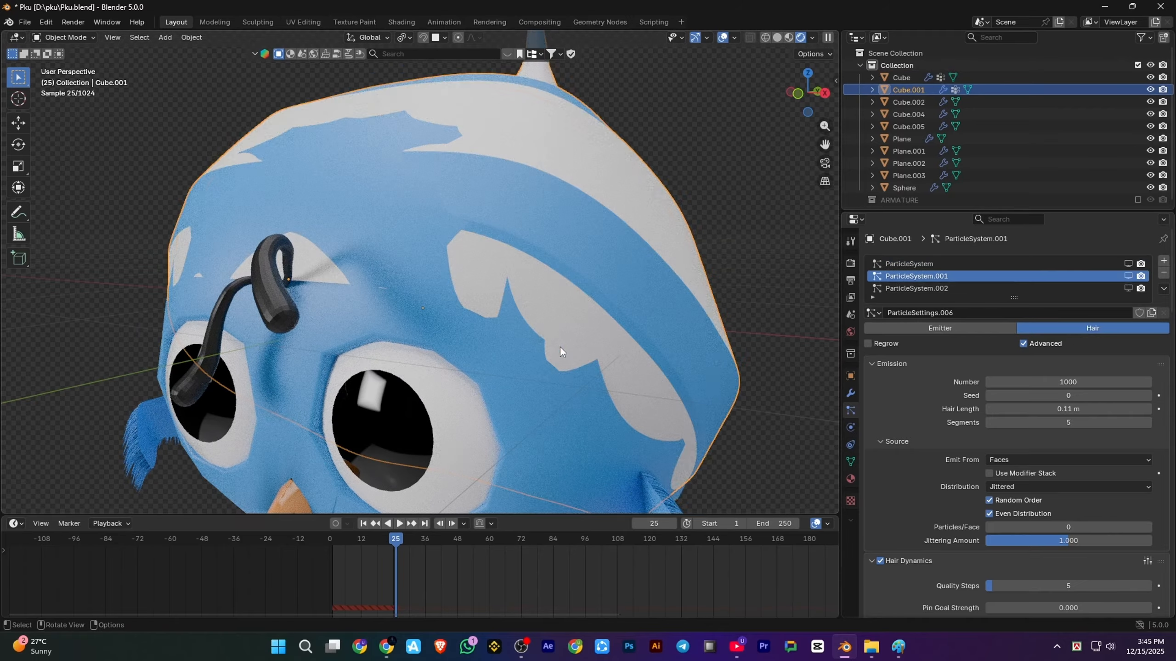
pyautogui.scroll(-5, 454, 281)
pyautogui.scroll(6, 338, 120)
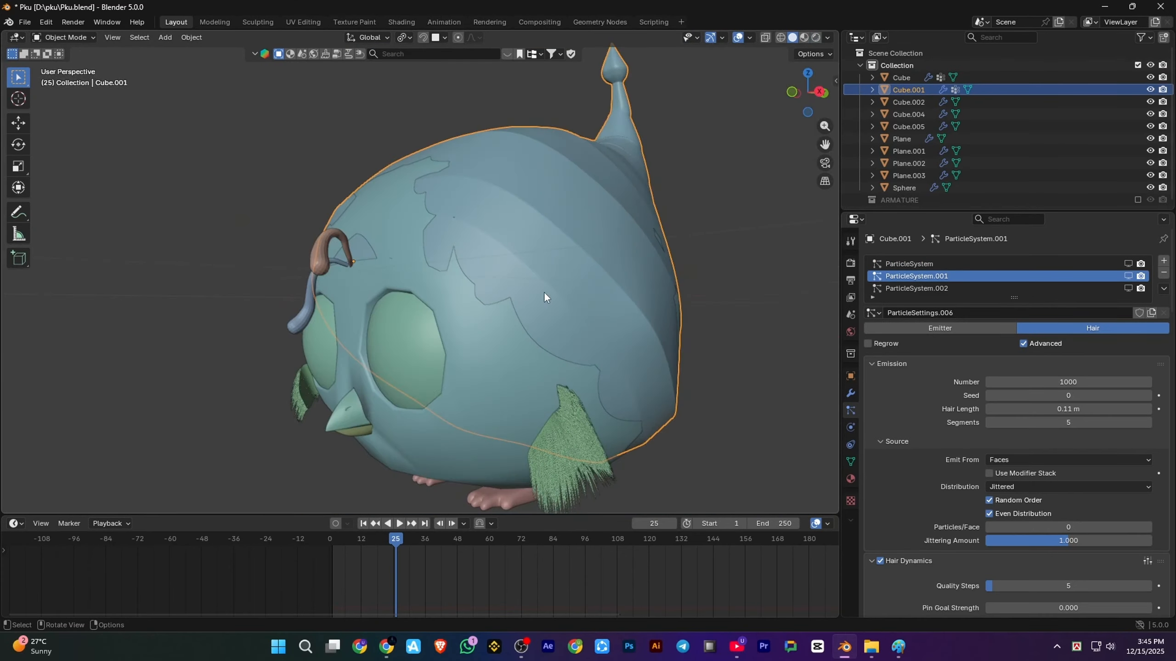
# View the model in solid shading and scale the striped body uniformly by 1.012 in Object Mode
pyautogui.moveTo(545, 296); pyautogui.dragTo(570, 296, button='middle')
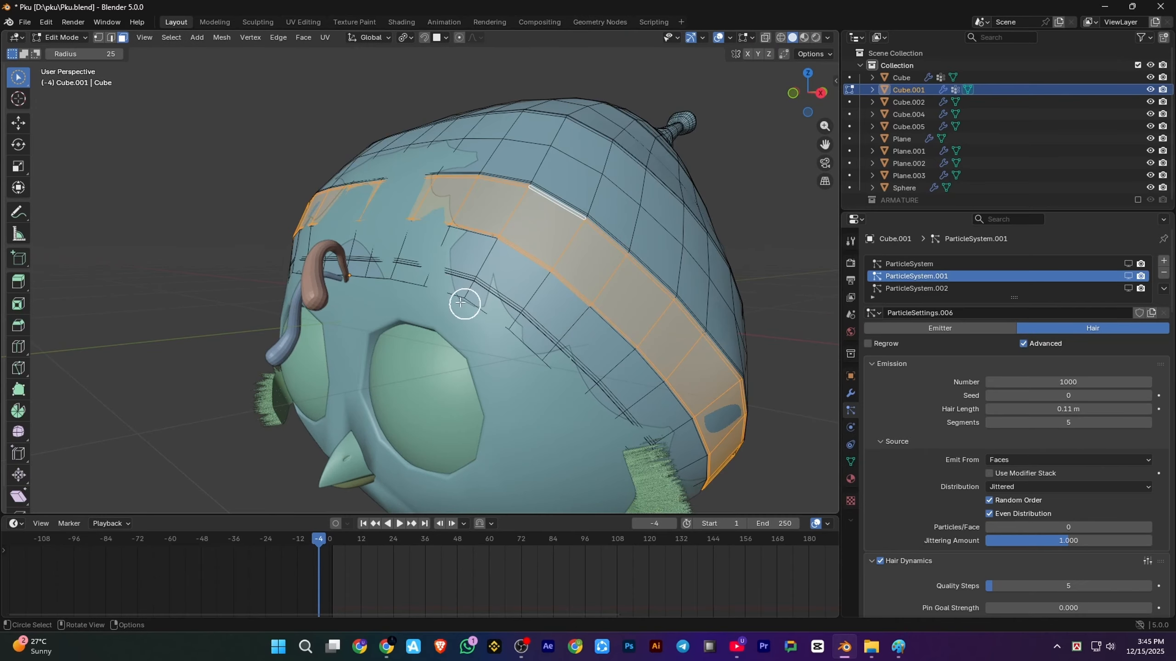
pyautogui.press('Tab')
pyautogui.press('s')
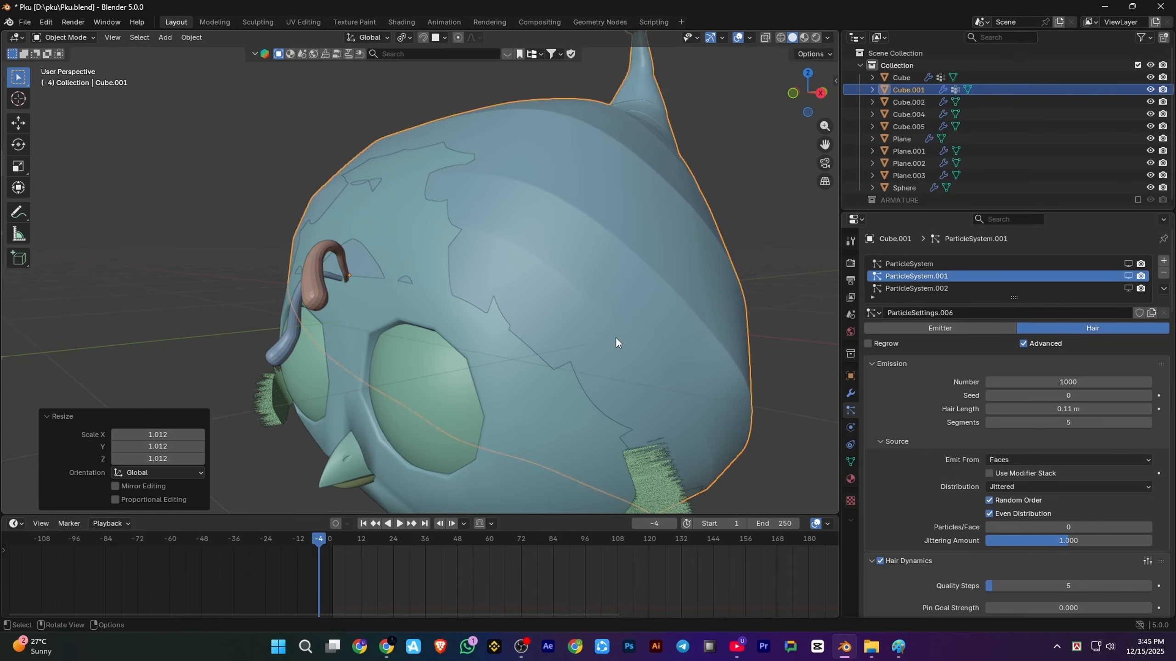
# Move the striped body about -0.011 m along Y and check its fit around the face
pyautogui.moveTo(616, 341); pyautogui.dragTo(675, 374, button='middle')
pyautogui.click(626, 364)
pyautogui.scroll(-4, 602, 352)
pyautogui.moveTo(555, 340); pyautogui.dragTo(570, 298, button='middle')
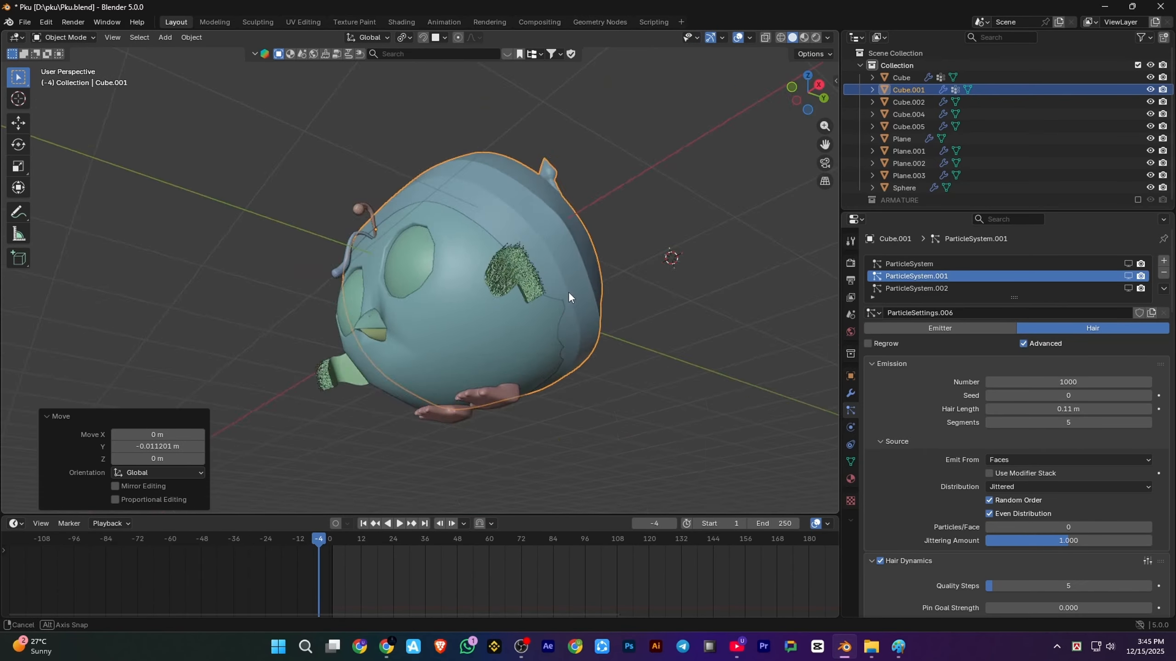
pyautogui.moveTo(606, 346); pyautogui.dragTo(636, 348, button='middle')
pyautogui.scroll(5, 490, 328)
# Knife-cut a line all the way around the face mesh in Edit Mode, following the lower edge of the striped body
pyautogui.click(488, 327)
pyautogui.press('Tab')
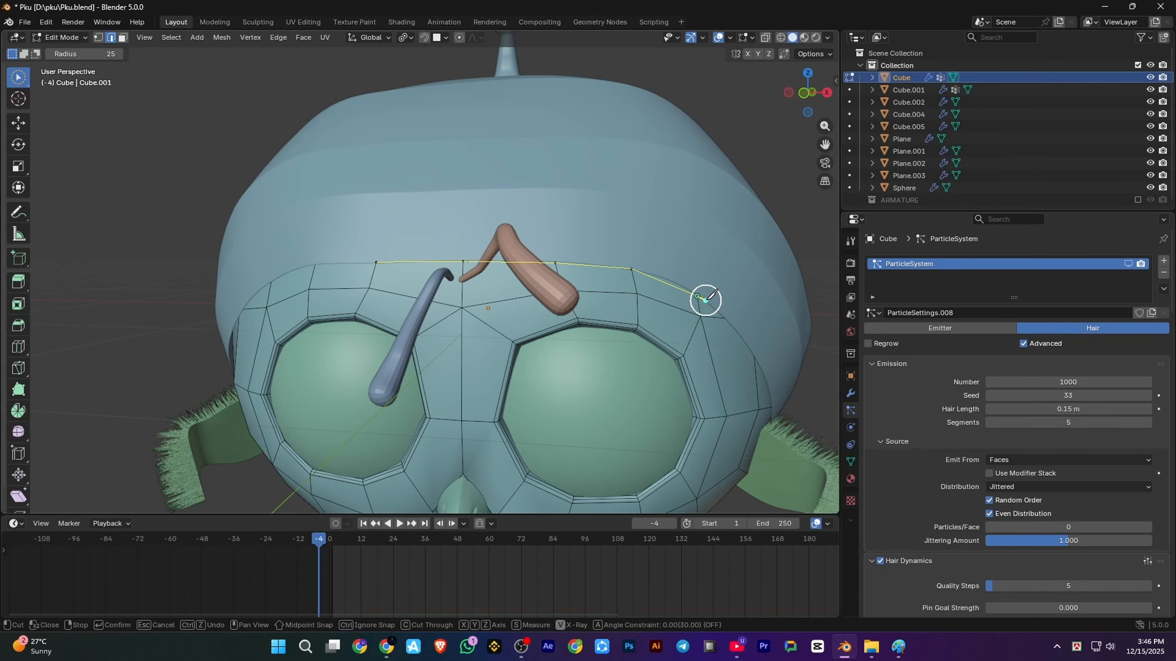
pyautogui.moveTo(705, 300); pyautogui.dragTo(490, 249, button='middle')
pyautogui.moveTo(623, 372); pyautogui.dragTo(477, 242, button='middle')
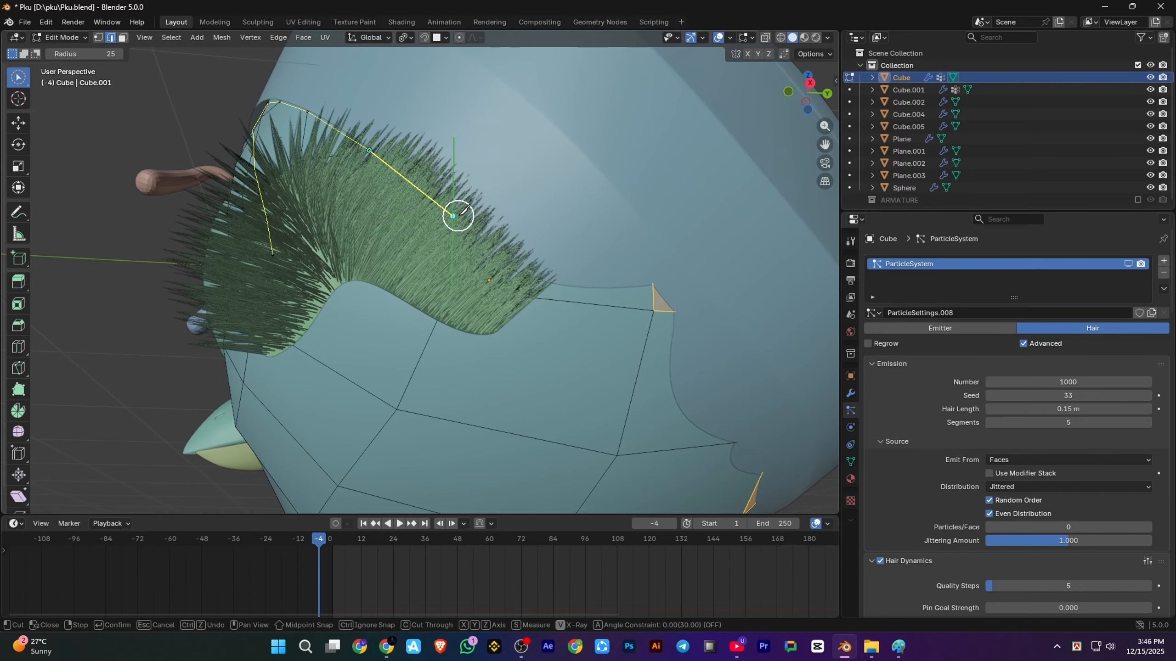
pyautogui.moveTo(653, 343); pyautogui.dragTo(468, 267, button='middle')
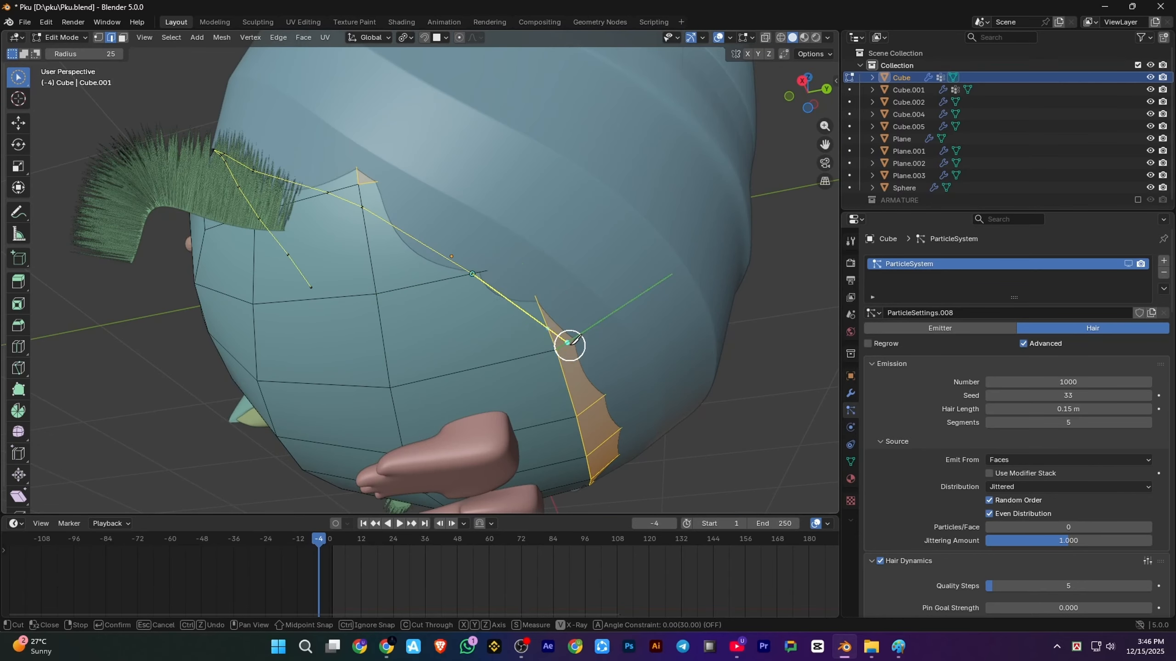
pyautogui.moveTo(544, 320); pyautogui.dragTo(342, 262, button='middle')
pyautogui.moveTo(419, 274); pyautogui.dragTo(399, 280, button='middle')
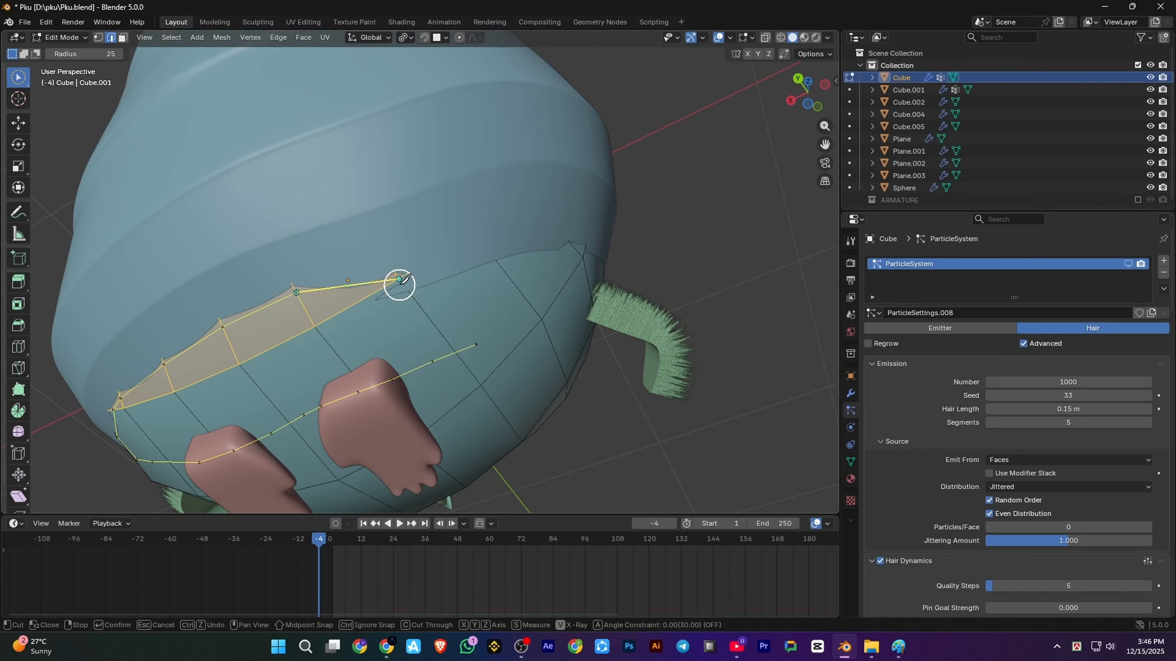
pyautogui.moveTo(496, 260); pyautogui.dragTo(371, 331, button='middle')
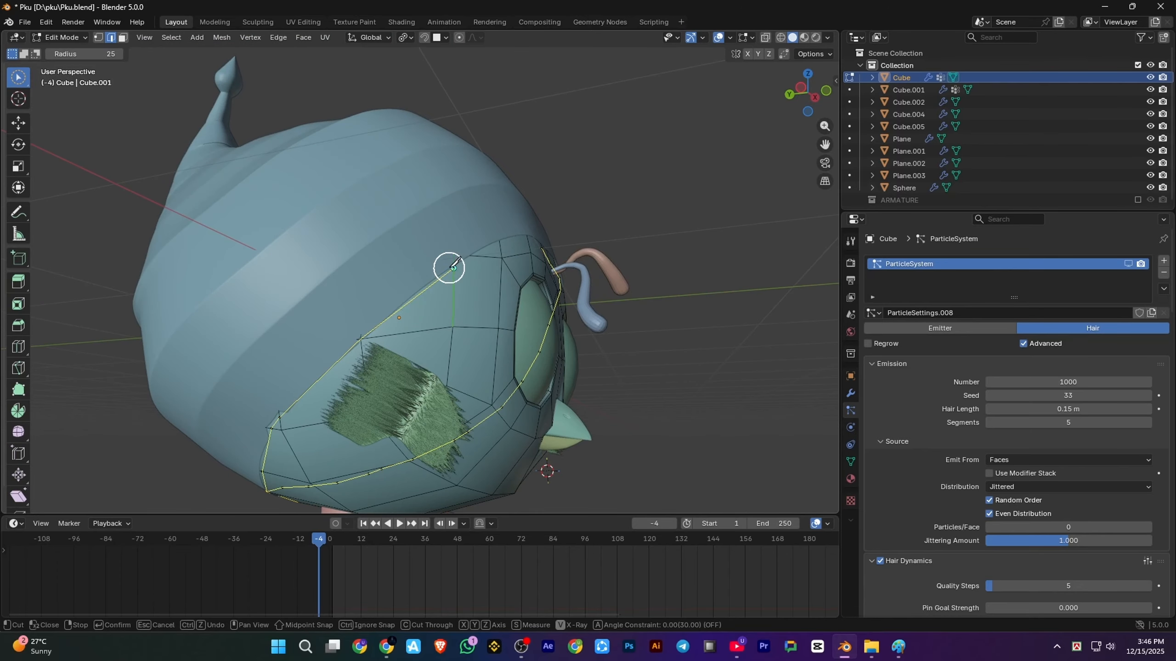
pyautogui.moveTo(453, 268); pyautogui.dragTo(326, 310, button='middle')
pyautogui.press('Return')
# Hide the striped body, select the head faces above the cut and update the vertex group named Group to limit fur to the face
pyautogui.press('3')
pyautogui.scroll(3, 364, 266)
pyautogui.moveTo(470, 265); pyautogui.dragTo(428, 247, button='middle')
pyautogui.scroll(-3, 297, 171)
pyautogui.click(430, 228)
pyautogui.press('Tab')
pyautogui.moveTo(241, 366); pyautogui.dragTo(384, 289, button='middle')
pyautogui.moveTo(285, 275); pyautogui.dragTo(569, 297, button='middle')
pyautogui.click(850, 461)
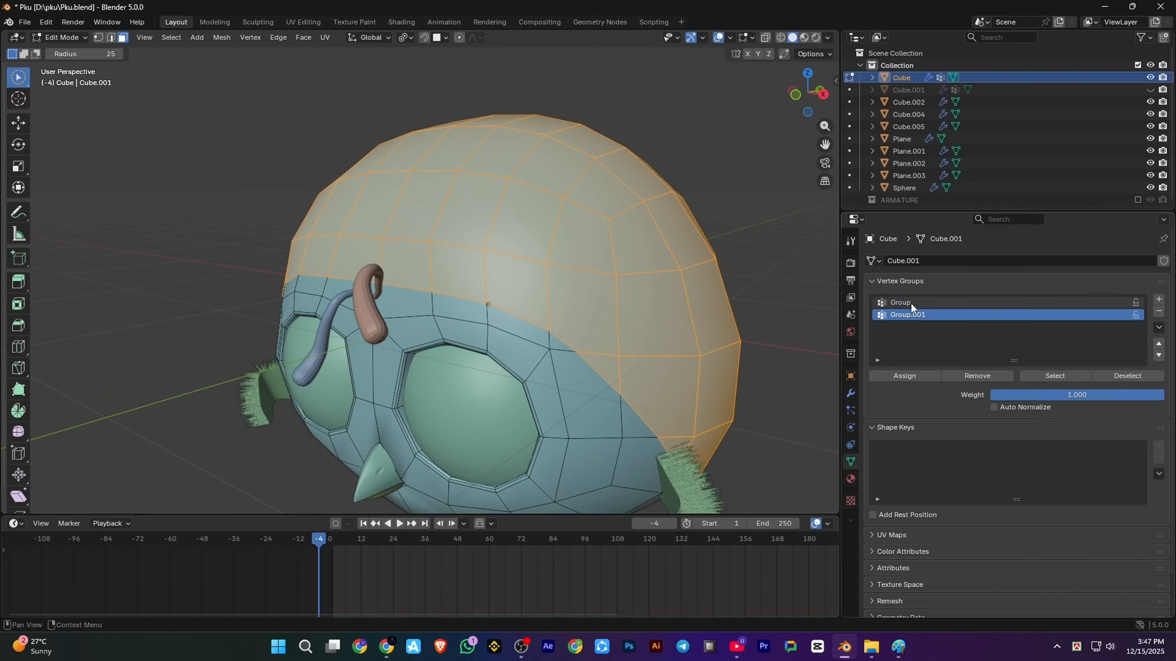
pyautogui.click(911, 302)
pyautogui.press('Tab')
# Turn on the viewport display of the face's fur particles and play the hair simulation briefly
pyautogui.click(850, 410)
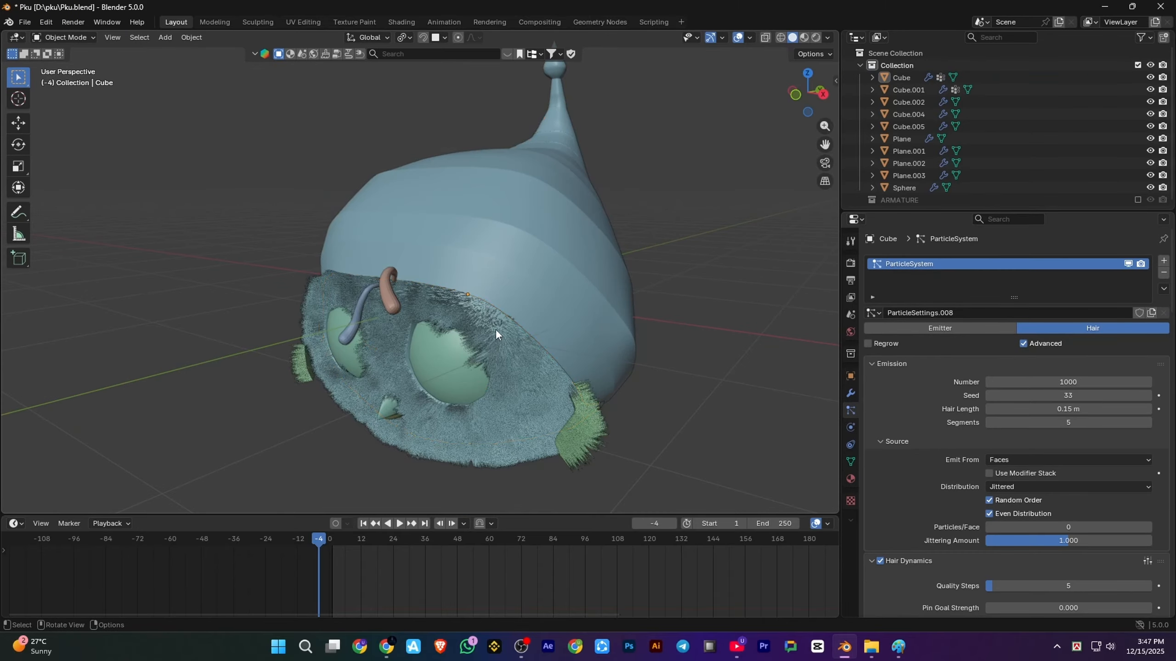
pyautogui.press('space')
pyautogui.press('space')
# Turn on the viewport display of all three particle systems on the striped body
pyautogui.click(546, 296)
pyautogui.click(850, 394)
pyautogui.scroll(-2, 1101, 559)
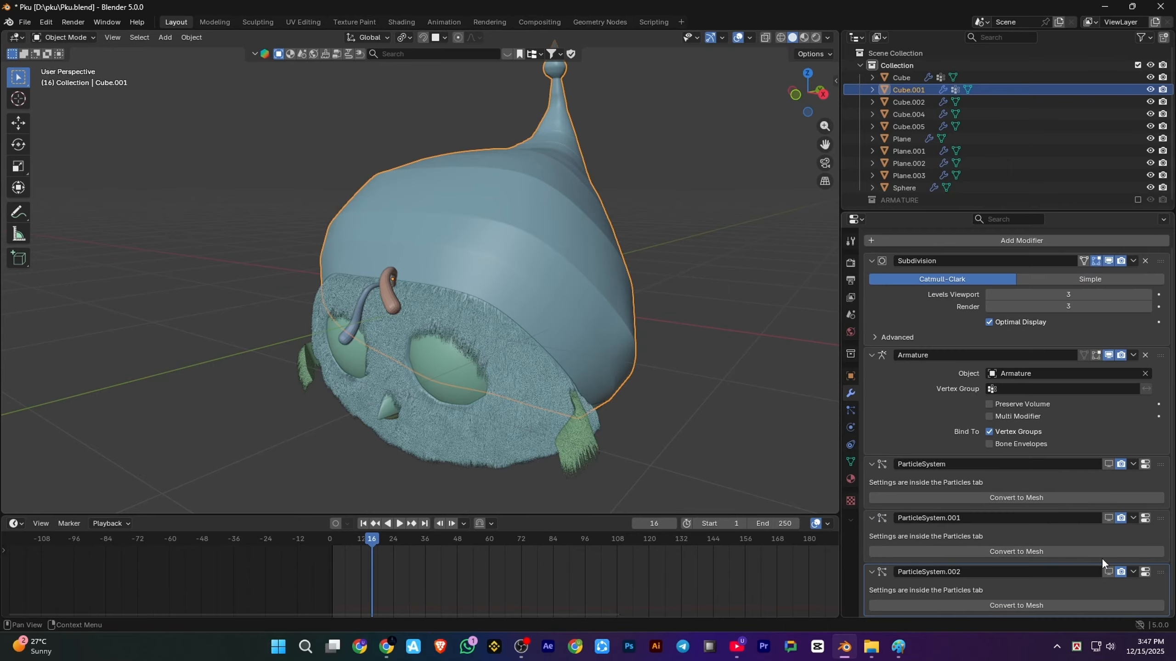
pyautogui.scroll(1, 1102, 559)
pyautogui.scroll(2, 649, 316)
pyautogui.moveTo(650, 315); pyautogui.dragTo(590, 307, button='middle')
pyautogui.scroll(-1, 1109, 473)
pyautogui.moveTo(1109, 475); pyautogui.dragTo(1108, 572)
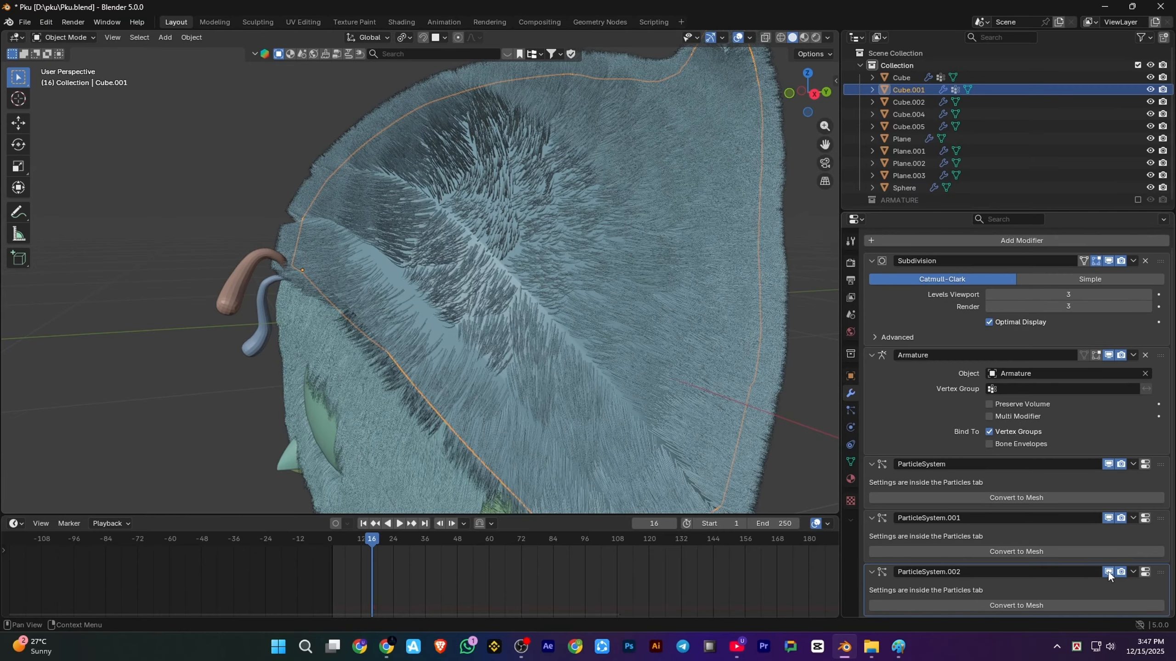
# Play the hair simulation, save the file and preview the face fur in rendered shading
pyautogui.scroll(-5, 545, 366)
pyautogui.press('space')
pyautogui.click(815, 37)
pyautogui.hotkey('ctrl', 's')
pyautogui.scroll(-2, 501, 250)
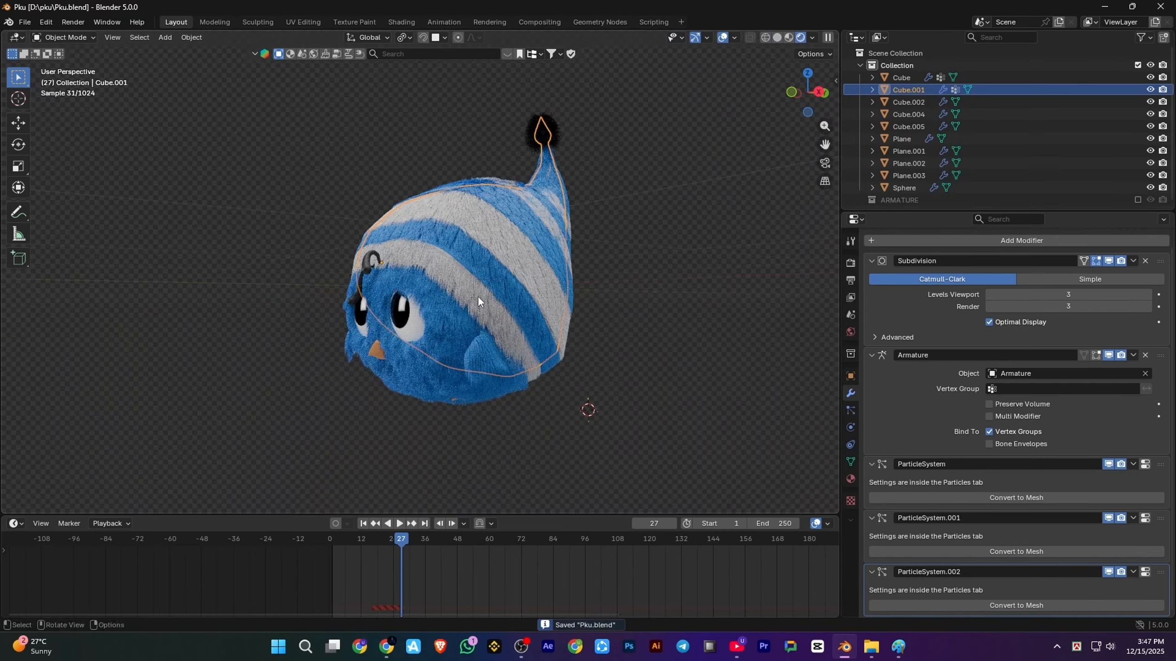
pyautogui.scroll(3, 478, 296)
pyautogui.scroll(4, 422, 344)
pyautogui.moveTo(391, 299); pyautogui.dragTo(555, 319, button='middle')
# Select the face, replay its hair simulation from the start to frame 16 and save the file
pyautogui.click(567, 383)
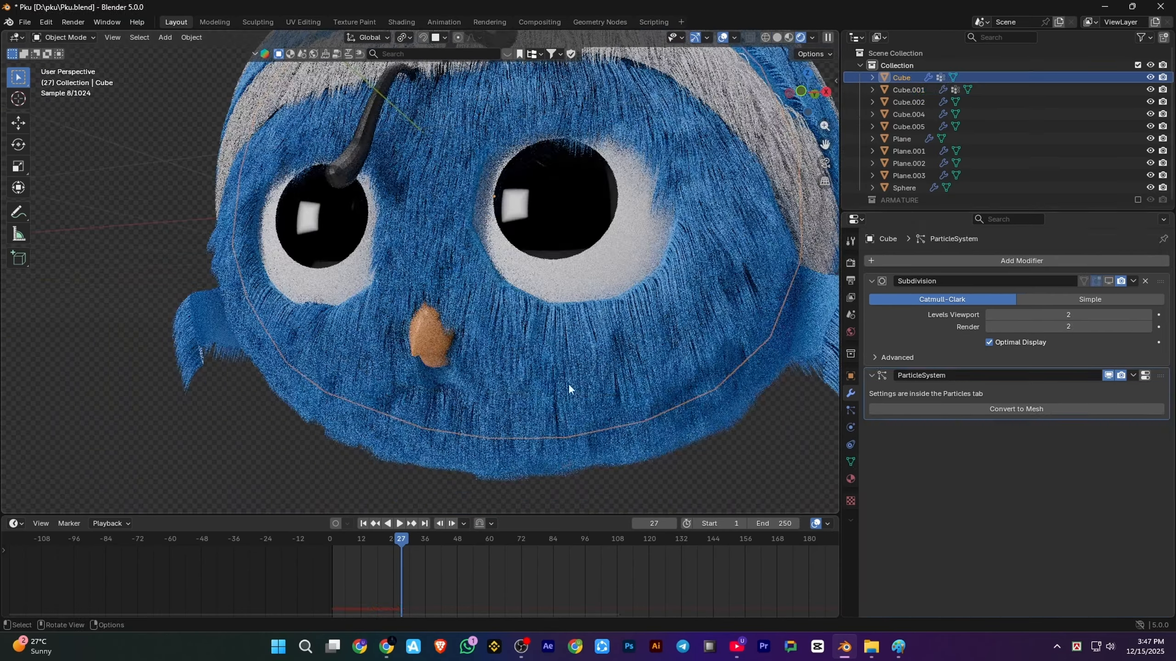
pyautogui.click(850, 409)
pyautogui.click(335, 539)
pyautogui.press('space')
pyautogui.scroll(-3, 725, 432)
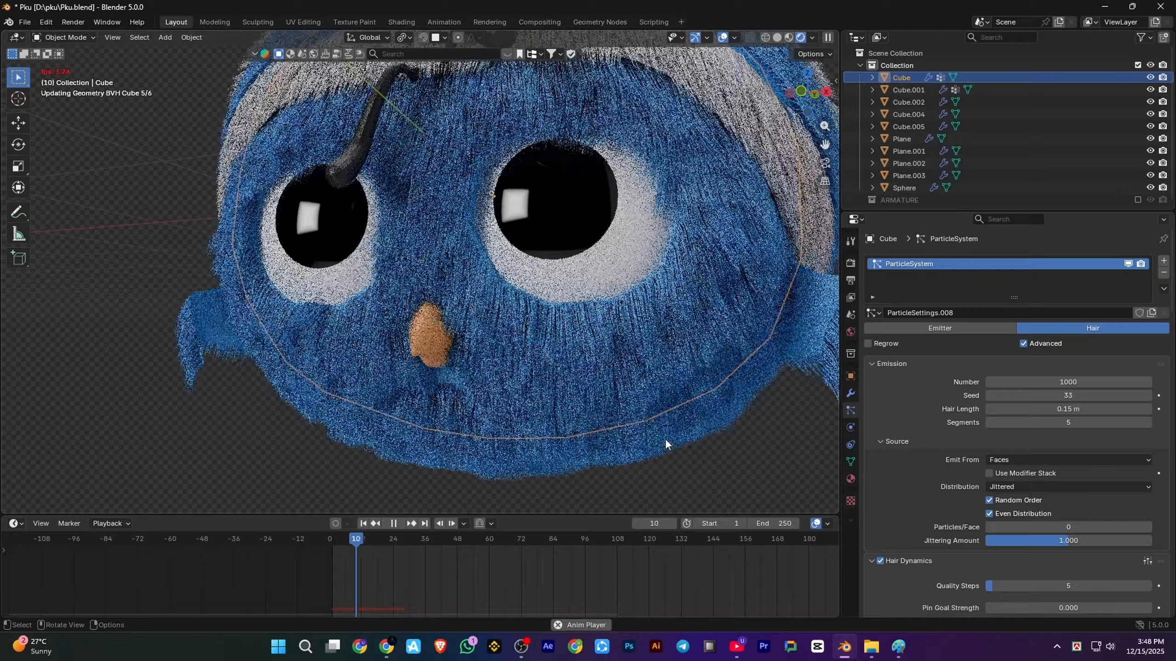
pyautogui.press('space')
pyautogui.hotkey('ctrl', 's')
# Move the orange feet along Z so they show beneath the fur, and save the file in front view
pyautogui.moveTo(664, 432); pyautogui.dragTo(558, 393, button='middle')
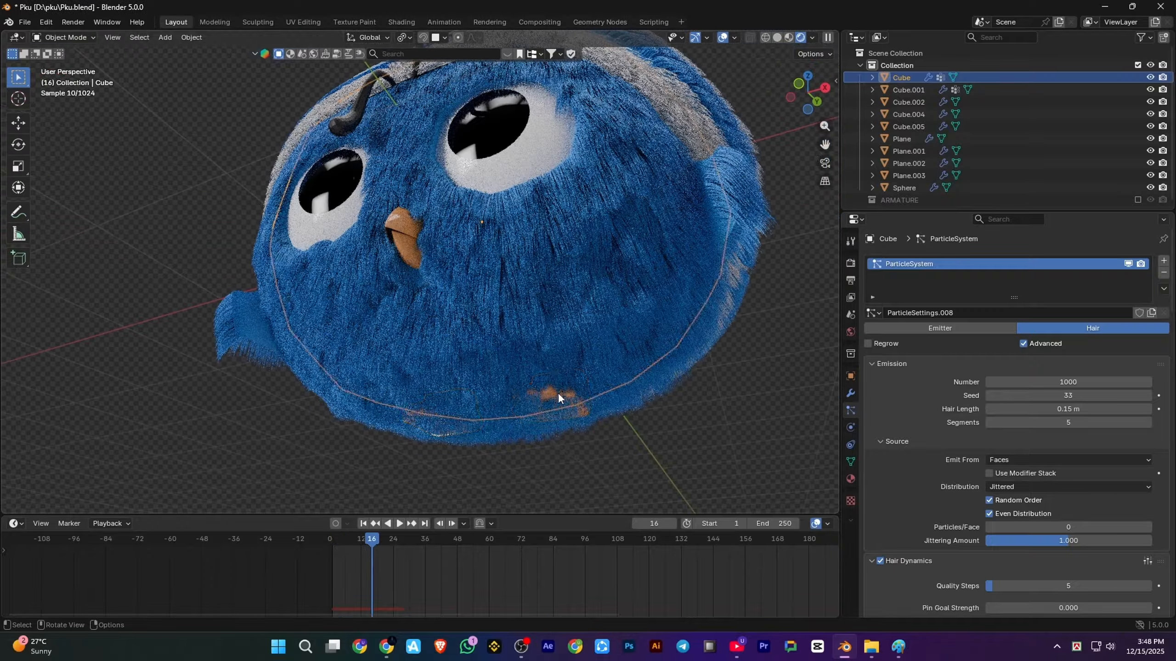
pyautogui.click(557, 394)
pyautogui.press('g')
pyautogui.press('z')
pyautogui.click(556, 399)
pyautogui.scroll(-3, 551, 351)
pyautogui.moveTo(555, 259); pyautogui.dragTo(511, 287, button='middle')
pyautogui.click(508, 285)
pyautogui.hotkey('ctrl', 's')
pyautogui.press('KP_1')
pyautogui.scroll(2, 505, 287)
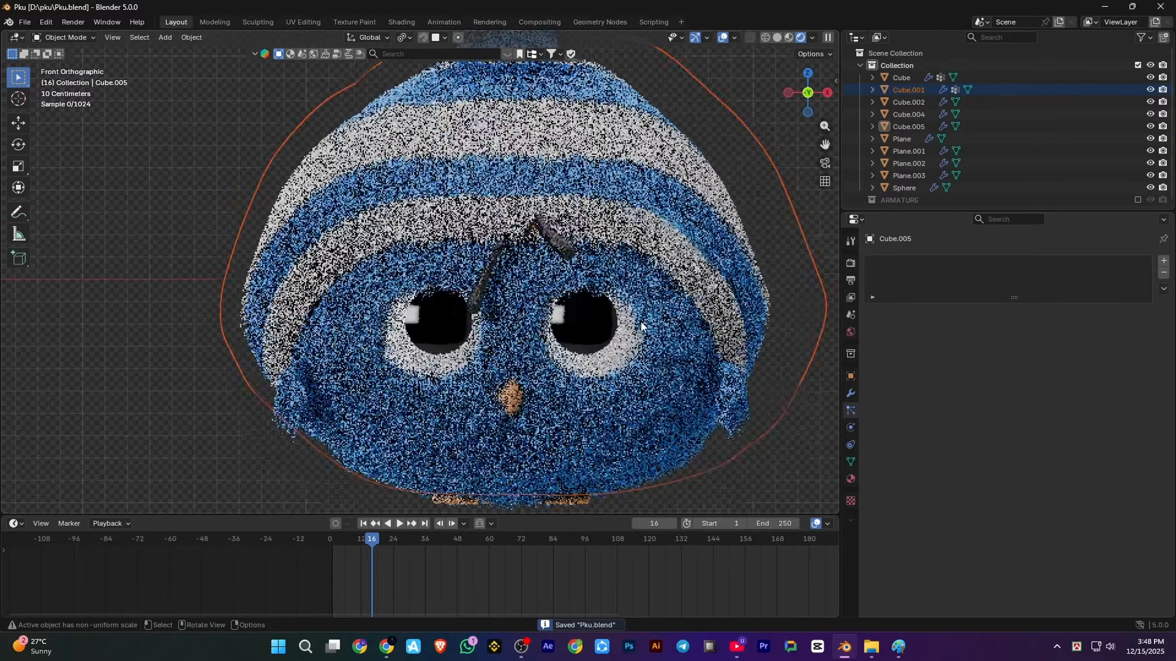
# Resize the 3D viewport around the front view, keeping rendered shading and leaving the properties readable
pyautogui.moveTo(840, 297); pyautogui.dragTo(1083, 296)
pyautogui.scroll(-2, 787, 306)
pyautogui.keyDown('shift'); pyautogui.moveTo(787, 306); pyautogui.dragTo(705, 293, button='middle'); pyautogui.keyUp('shift')
pyautogui.moveTo(651, 515); pyautogui.dragTo(657, 568)
pyautogui.click(1048, 38)
pyautogui.click(1059, 38)
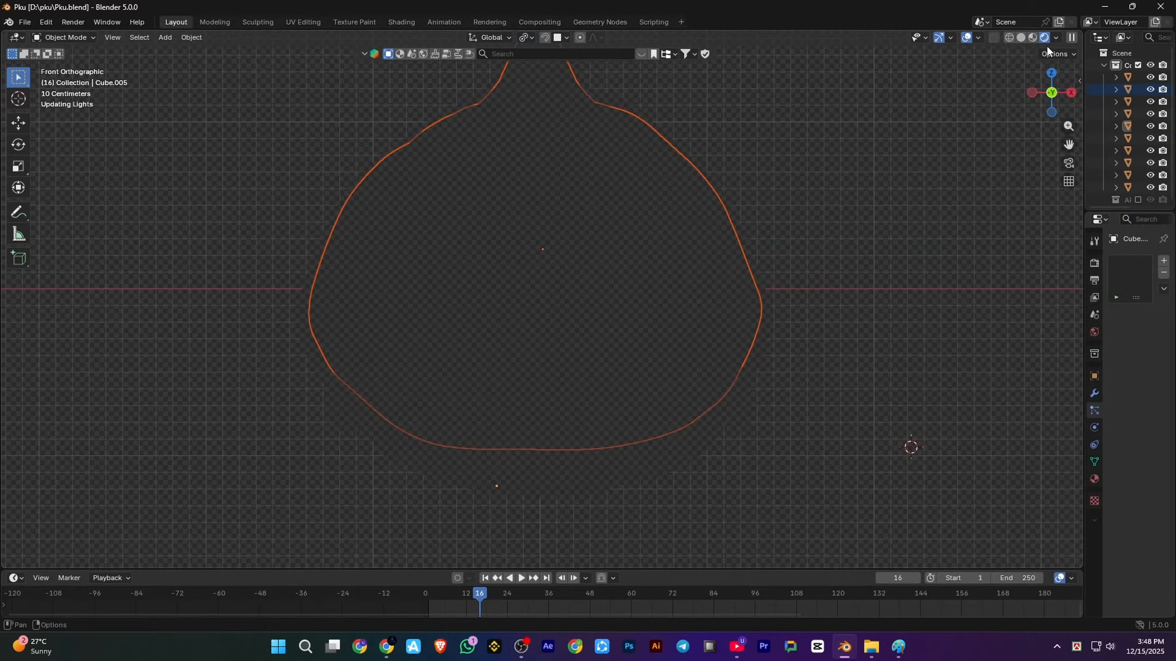
pyautogui.moveTo(1084, 296); pyautogui.dragTo(875, 296)
# Set the colour management view transform to Khronos PBR Neutral in the render settings and save the file
pyautogui.click(885, 262)
pyautogui.click(1047, 261)
pyautogui.click(1027, 302)
pyautogui.scroll(-5, 946, 513)
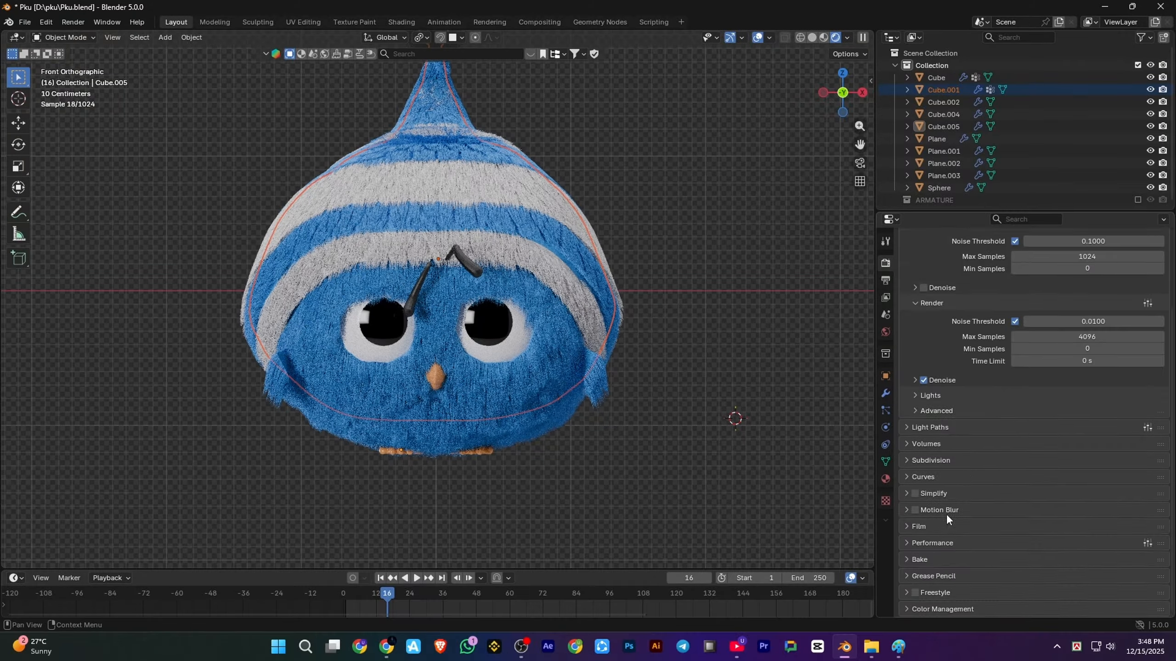
pyautogui.click(1050, 423)
pyautogui.scroll(2, 587, 335)
pyautogui.hotkey('ctrl', 's')
# Place the 3D cursor on the forehead between the eyes and add a 32-vertex mesh circle there
pyautogui.click(495, 418)
pyautogui.scroll(2, 495, 407)
pyautogui.keyDown('shift'); pyautogui.moveTo(482, 361); pyautogui.dragTo(503, 389, button='middle'); pyautogui.keyUp('shift')
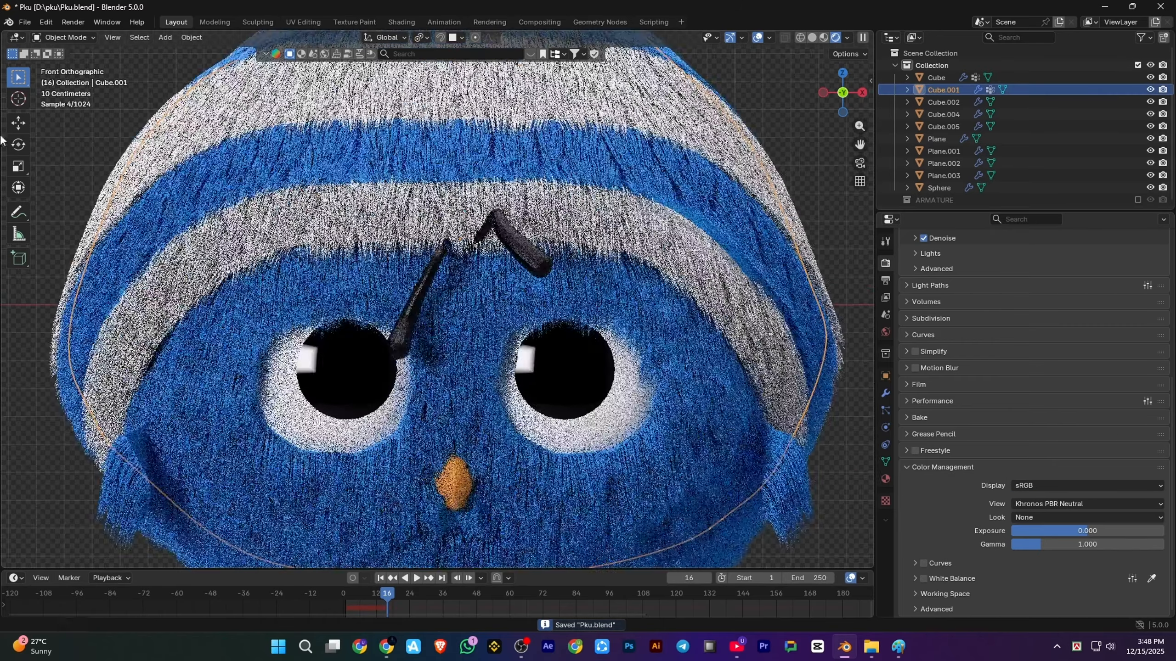
pyautogui.click(17, 98)
pyautogui.scroll(-3, 493, 322)
pyautogui.click(287, 76)
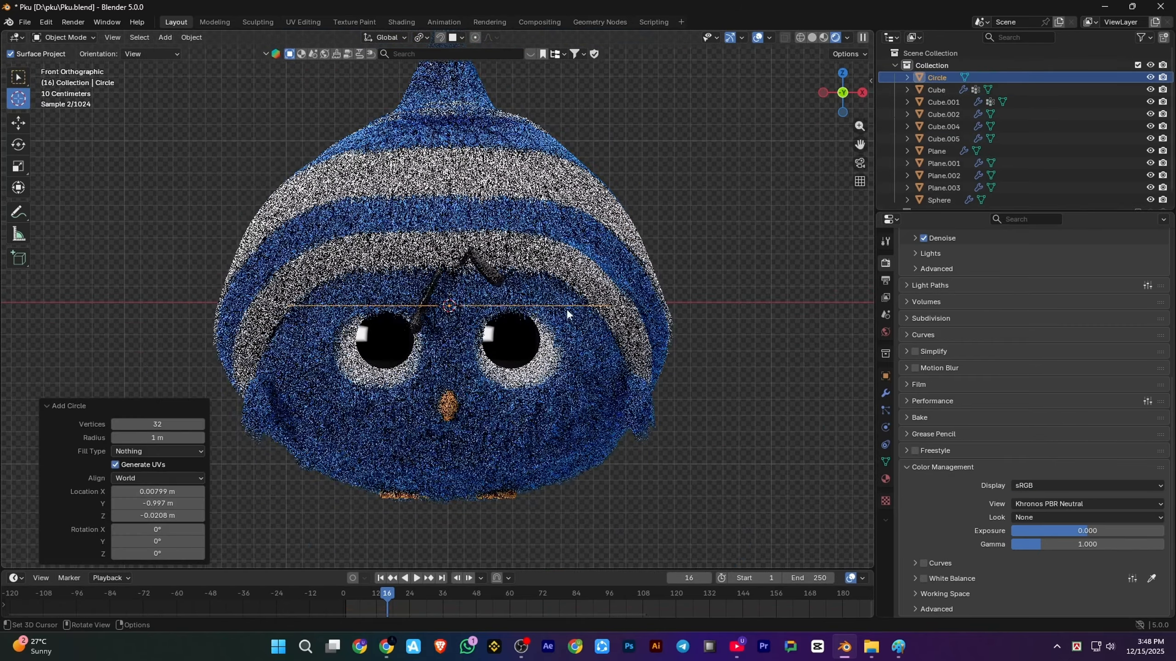
# Scale the new circle down and move it along Y in front of the face
pyautogui.press('s')
pyautogui.click(503, 309)
pyautogui.press('s')
pyautogui.click(490, 308)
pyautogui.scroll(2, 587, 234)
pyautogui.moveTo(587, 234); pyautogui.dragTo(532, 255, button='middle')
pyautogui.press('g')
pyautogui.press('y')
pyautogui.click(398, 396)
# Shape the circle into a filled teardrop with an inset border and select the border faces
pyautogui.press('s')
pyautogui.click(310, 376)
pyautogui.keyDown('shift'); pyautogui.moveTo(311, 376); pyautogui.dragTo(477, 308, button='middle'); pyautogui.keyUp('shift')
pyautogui.scroll(3, 477, 308)
pyautogui.press('s')
pyautogui.scroll(-4, 370, 366)
pyautogui.moveTo(380, 370); pyautogui.dragTo(359, 378, button='middle')
pyautogui.scroll(4, 314, 347)
pyautogui.moveTo(283, 308); pyautogui.dragTo(271, 329, button='middle')
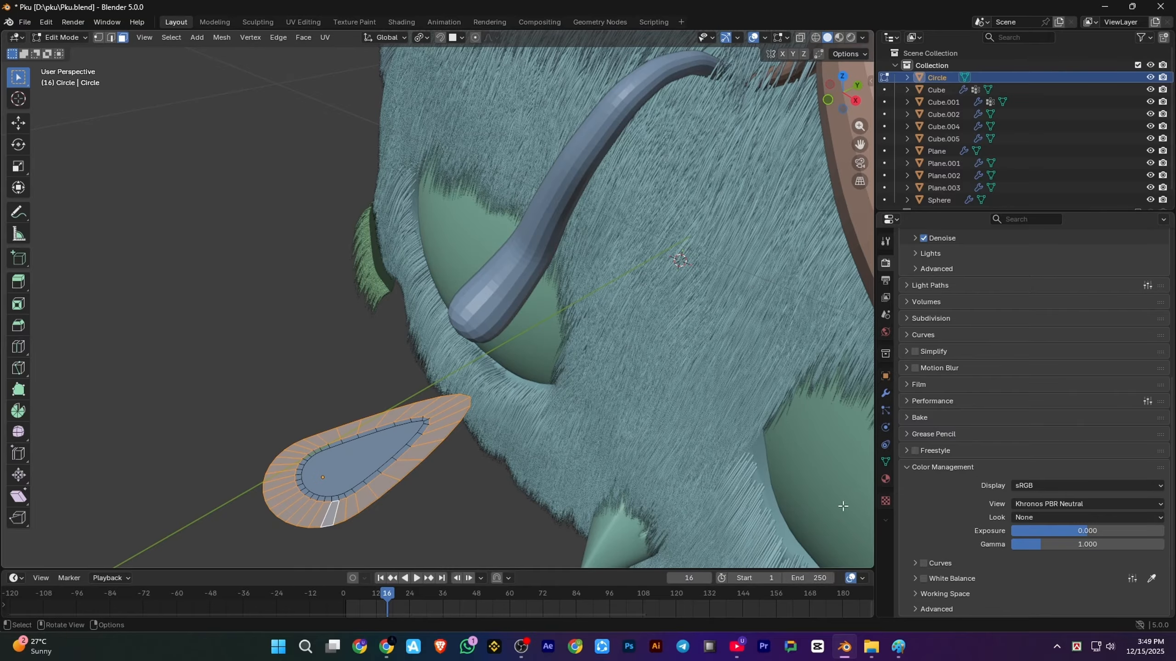
# Give the teardrop's border a red material and its centre a second, blue material, checking the colours in rendered shading
pyautogui.click(885, 479)
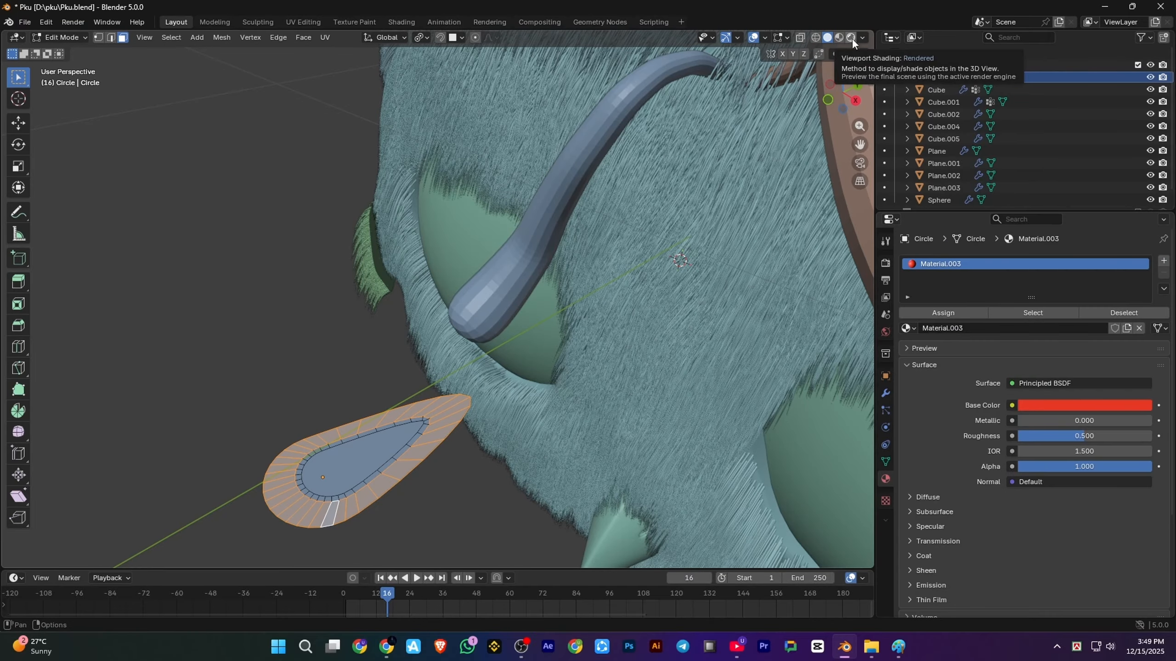
pyautogui.click(850, 38)
pyautogui.click(1164, 260)
pyautogui.click(960, 346)
pyautogui.click(960, 337)
pyautogui.click(1031, 425)
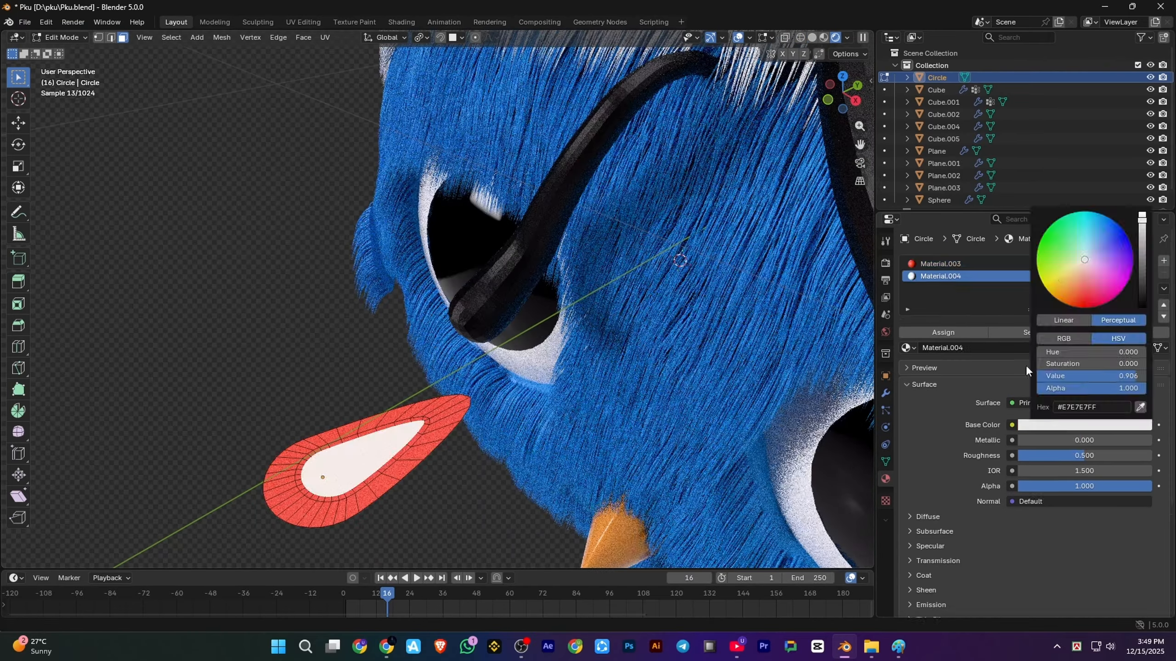
pyautogui.moveTo(1099, 237); pyautogui.dragTo(1111, 214)
pyautogui.press('Tab')
# Extrude all faces of the teardrop slightly to give it thickness
pyautogui.scroll(-6, 353, 513)
pyautogui.moveTo(353, 512); pyautogui.dragTo(463, 380, button='middle')
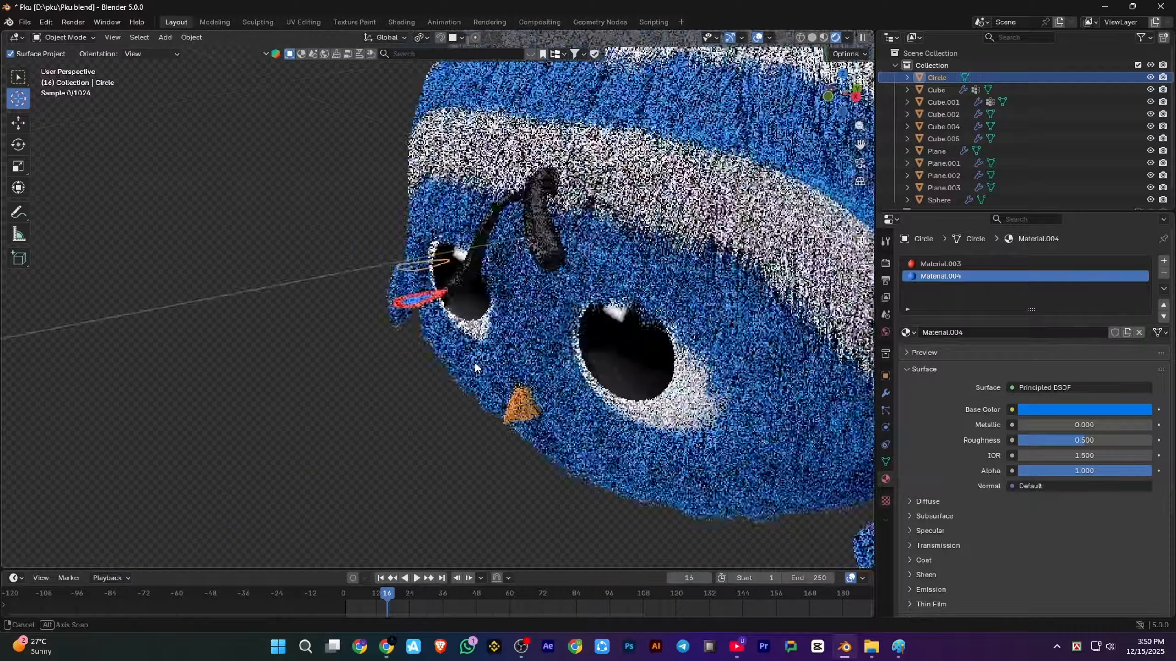
pyautogui.scroll(5, 476, 370)
pyautogui.press('Tab')
pyautogui.press('a')
pyautogui.press('e')
pyautogui.click(528, 442)
pyautogui.press('Tab')
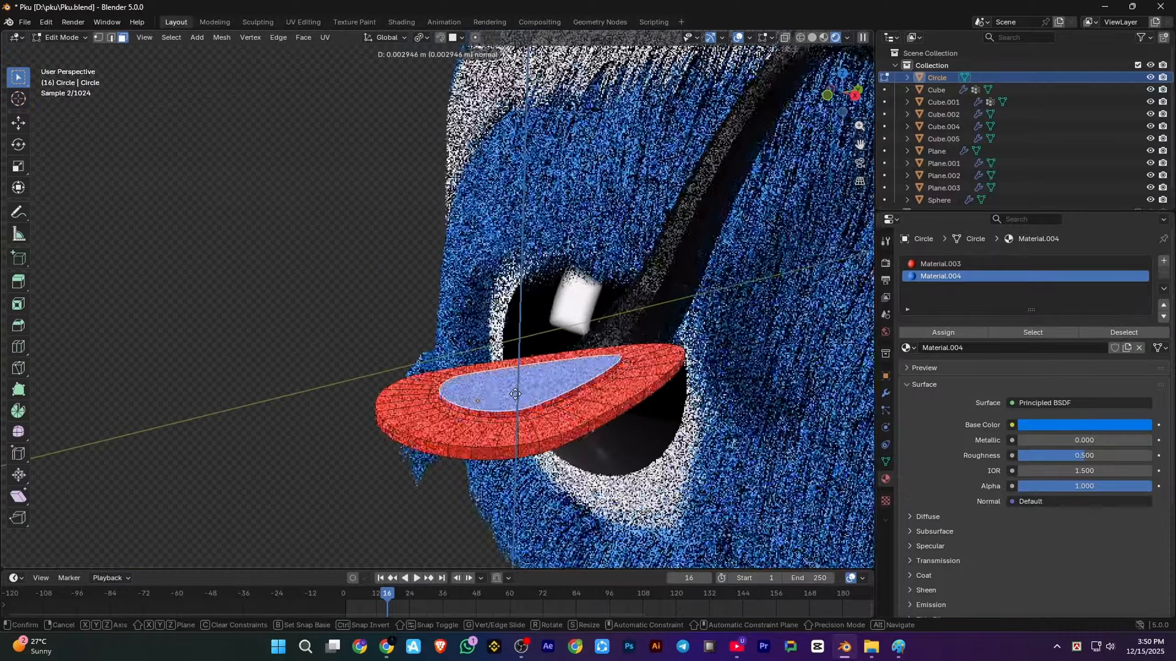
# Rotate the teardrop 90° about X and move it about 0.506 m along Y towards the forehead
pyautogui.moveTo(528, 442); pyautogui.dragTo(492, 403, button='middle')
pyautogui.press('Return')
pyautogui.press('g')
pyautogui.press('y')
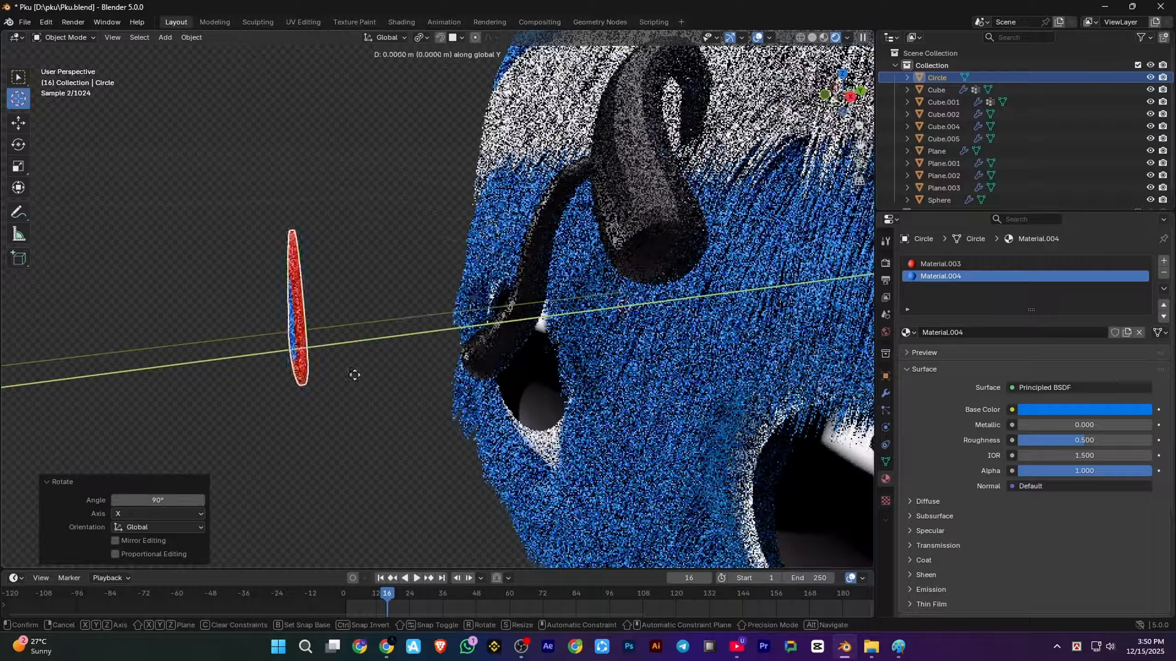
pyautogui.click(695, 366)
# Reposition the teardrop along Z on the forehead in front view and adjust its scale
pyautogui.press('KP_1')
pyautogui.press('g')
pyautogui.press('z')
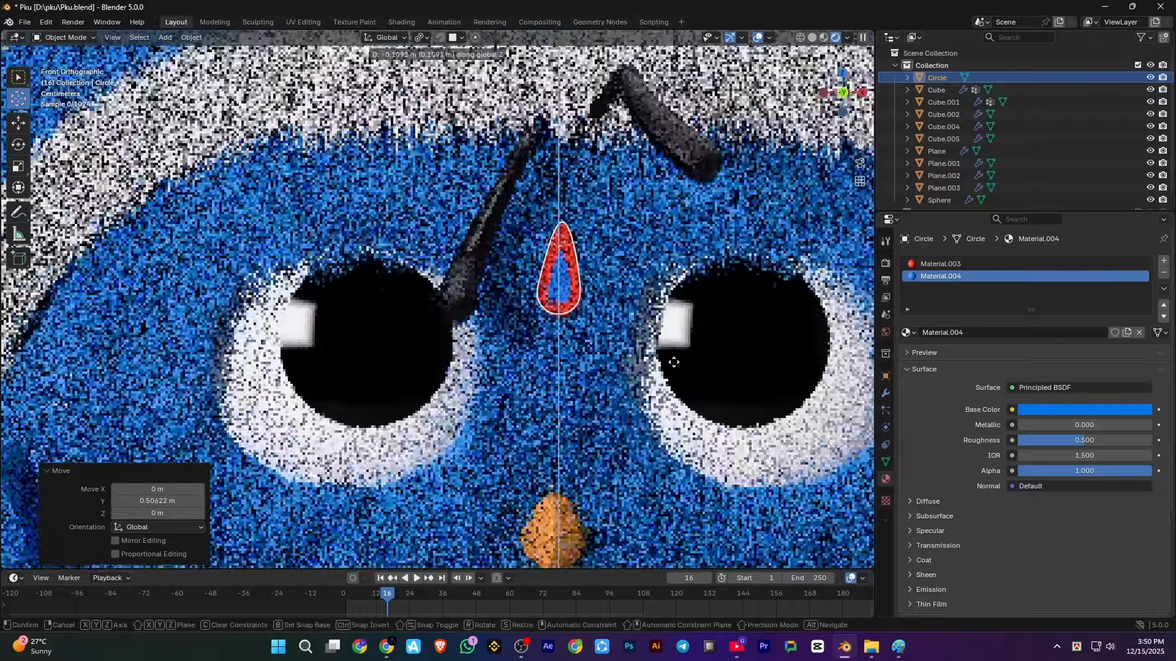
pyautogui.click(676, 363)
pyautogui.press('s')
pyautogui.click(704, 366)
# Push the teardrop into the forehead fur along Y by about 0.005 m and another 0.007 m, saving the file in between
pyautogui.moveTo(705, 366); pyautogui.dragTo(488, 391, button='middle')
pyautogui.press('g')
pyautogui.press('y')
pyautogui.click(511, 375)
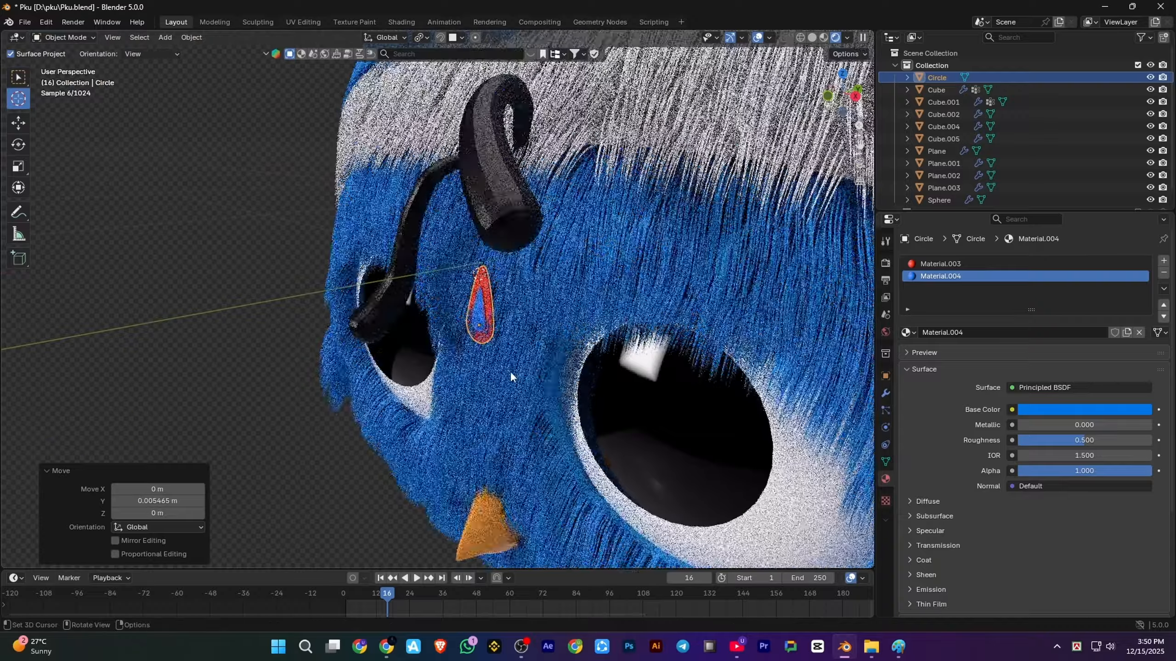
pyautogui.hotkey('ctrl', 's')
pyautogui.press('g')
pyautogui.press('y')
pyautogui.click(512, 388)
pyautogui.press('KP_1')
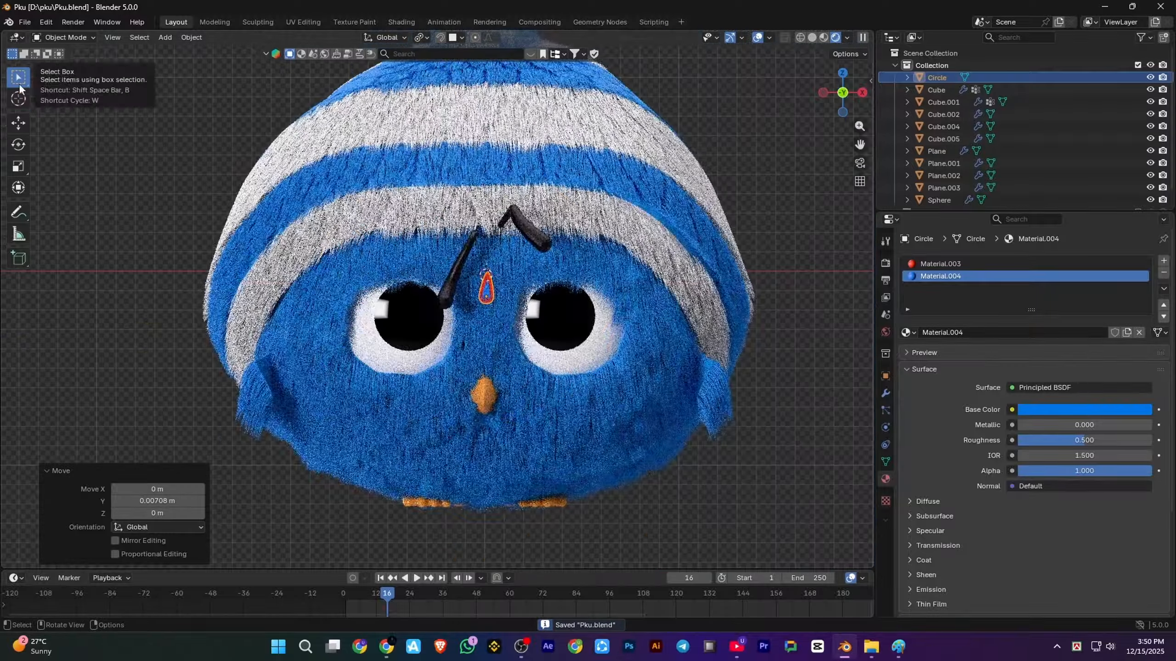
# Select the striped body and examine the teardrop on the whole creature from the front
pyautogui.click(18, 77)
pyautogui.click(351, 223)
pyautogui.scroll(-3, 404, 417)
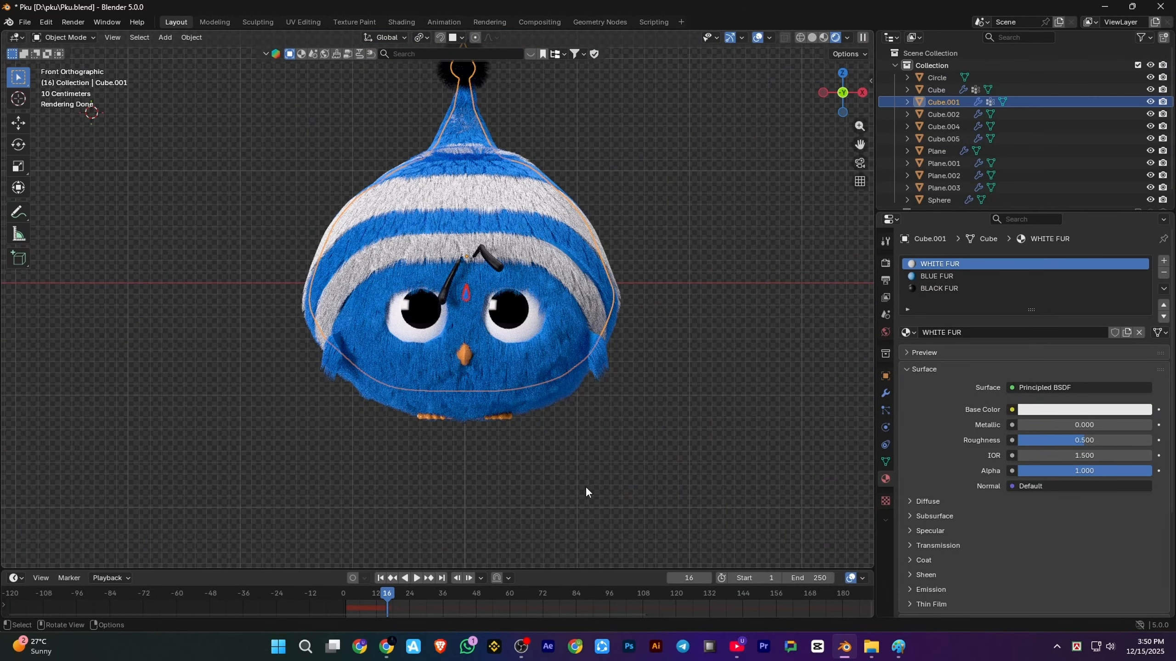
pyautogui.scroll(3, 498, 245)
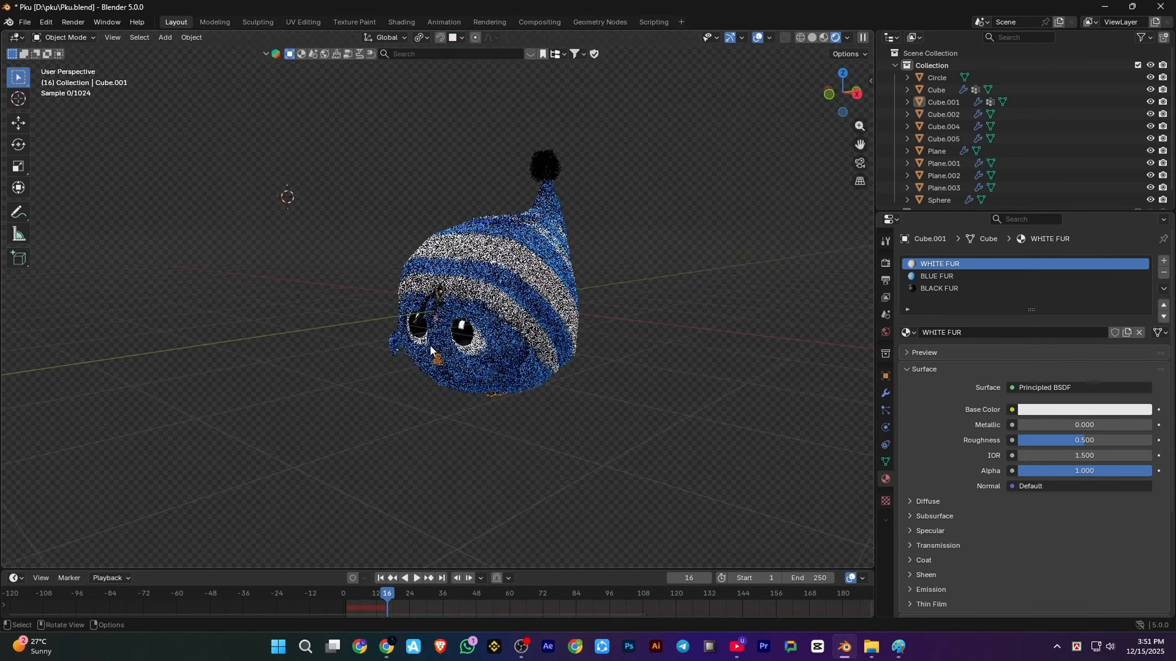
# Place the 3D cursor on the forehead beside the teardrop and add a mesh plane there
pyautogui.scroll(7, 434, 349)
pyautogui.moveTo(434, 348); pyautogui.dragTo(519, 326, button='middle')
pyautogui.scroll(1, 519, 326)
pyautogui.click(497, 332)
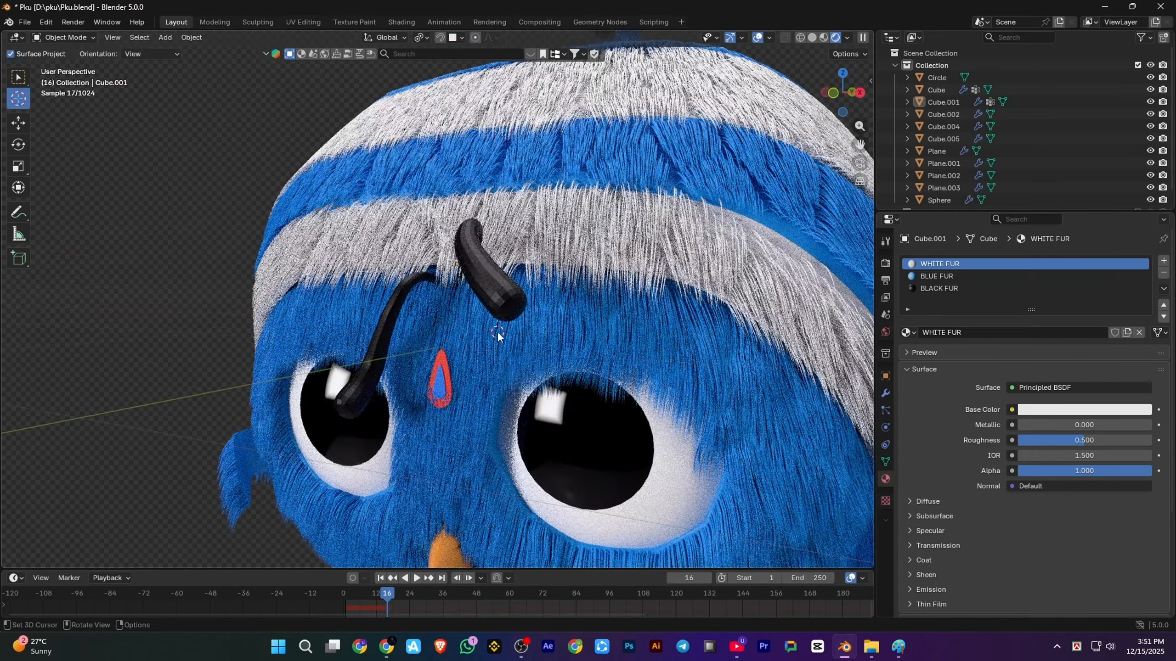
pyautogui.click(285, 52)
# Scale the new plane, move it along Y in front of the face and rotate it 82° about X
pyautogui.scroll(-5, 497, 324)
pyautogui.press('s')
pyautogui.press('g')
pyautogui.press('y')
pyautogui.scroll(3, 435, 343)
pyautogui.press('r')
pyautogui.press('x')
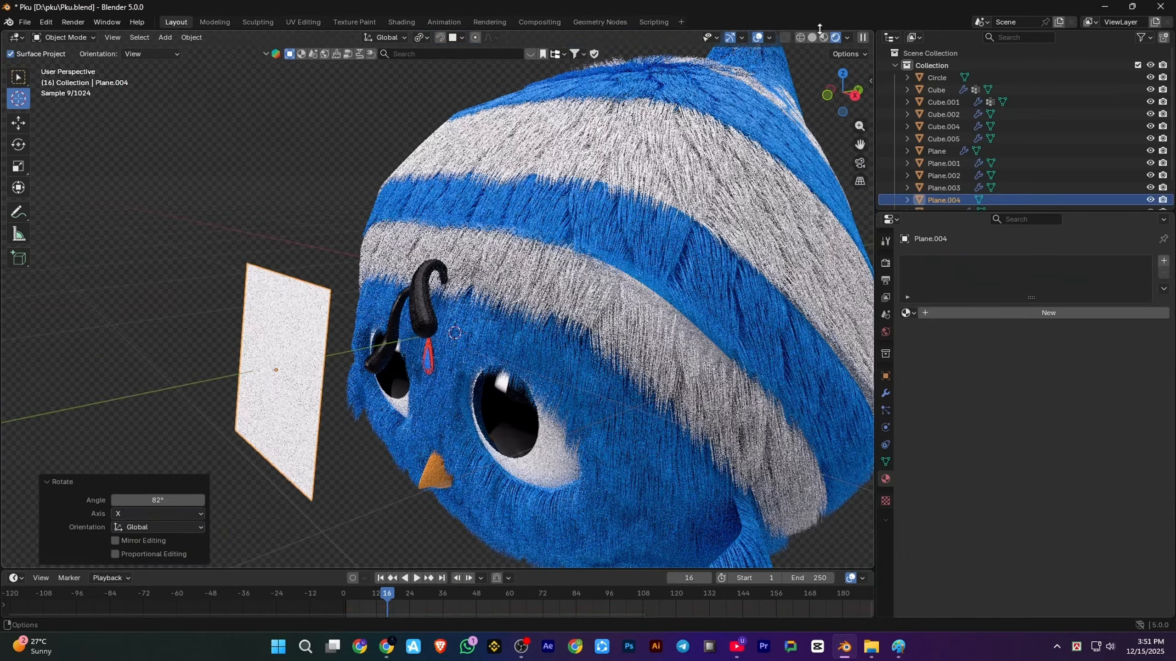
# Scale the plane along Z and X into a narrow strip and bend it at its middle edge into an eyebrow shape
pyautogui.click(823, 36)
pyautogui.scroll(2, 501, 265)
pyautogui.press('s')
pyautogui.press('z')
pyautogui.scroll(-1, 388, 351)
pyautogui.moveTo(354, 351); pyautogui.dragTo(424, 347, button='middle')
pyautogui.press('s')
pyautogui.press('x')
pyautogui.press('Tab')
pyautogui.scroll(2, 547, 239)
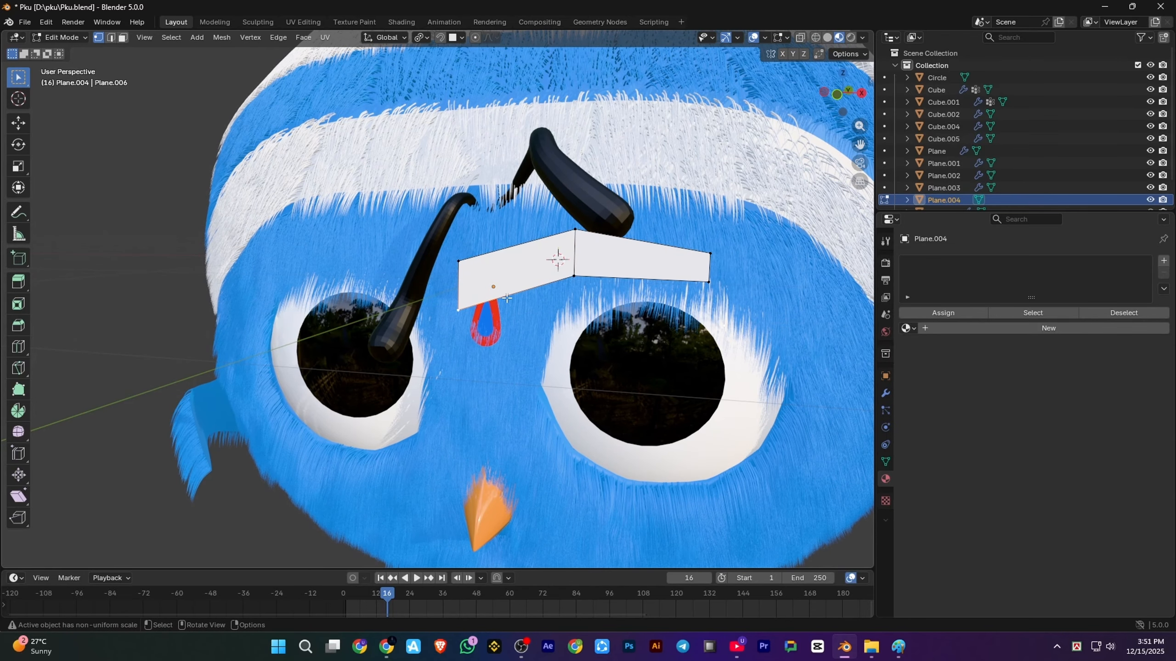
# Extrude the whole bent strip to give the eyebrow thickness
pyautogui.moveTo(507, 299); pyautogui.dragTo(416, 333, button='middle')
pyautogui.press('a')
pyautogui.press('e')
pyautogui.press('Tab')
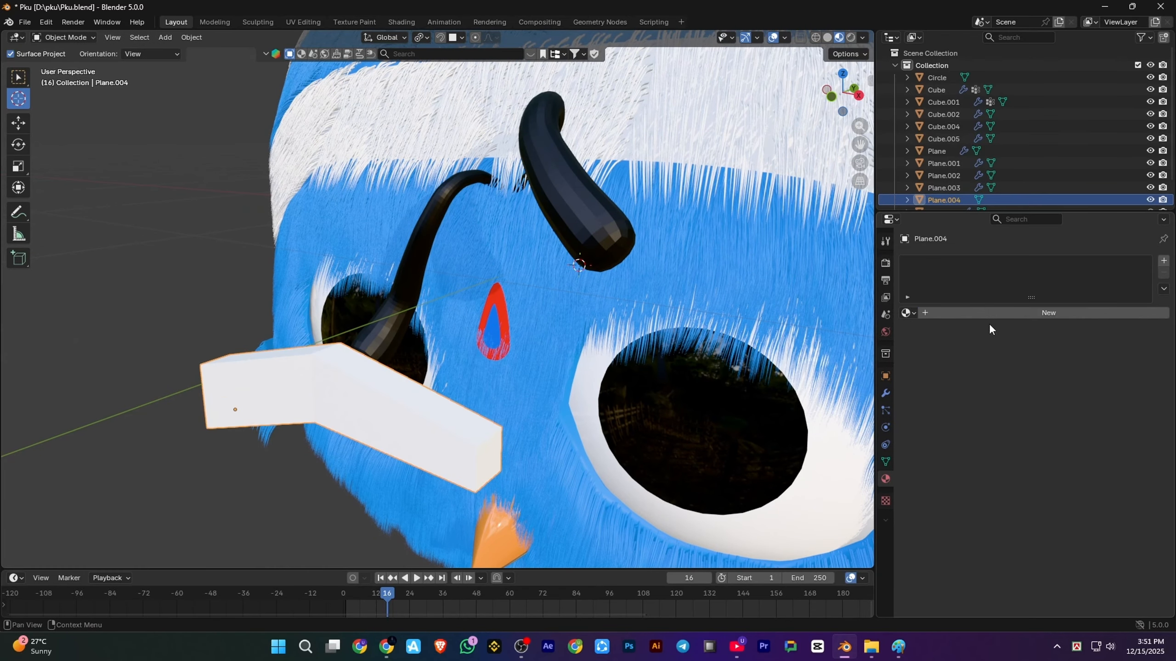
# Add a Subdivision modifier to the eyebrow with 3 viewport levels
pyautogui.click(1048, 328)
pyautogui.click(885, 393)
pyautogui.click(917, 261)
pyautogui.moveTo(991, 261)
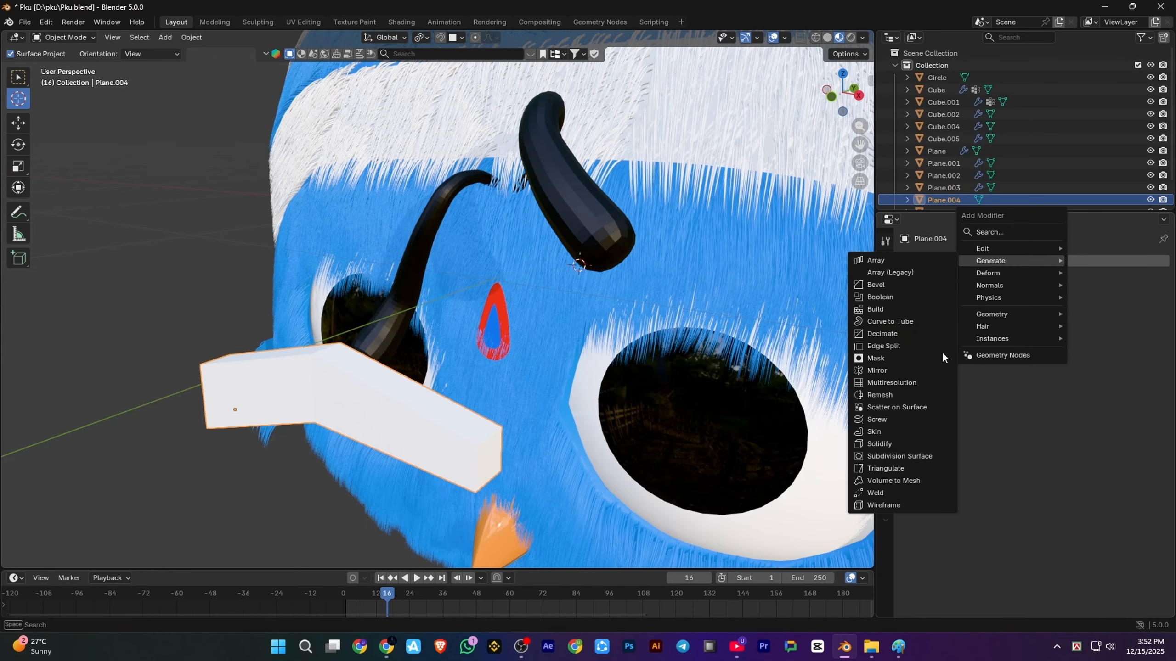
pyautogui.click(907, 433)
# Adjust the eyebrow's mesh, scale it by about 1.387 and move it about -0.072 m along Y at the forehead
pyautogui.press('Tab')
pyautogui.moveTo(370, 383); pyautogui.dragTo(393, 375, button='middle')
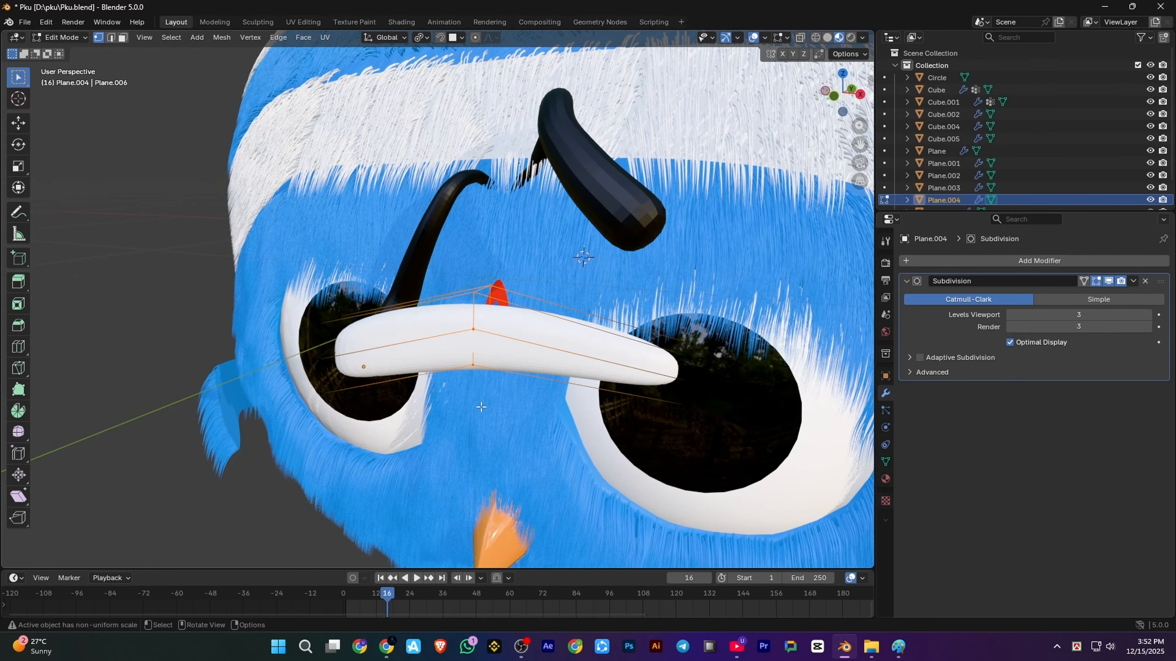
pyautogui.moveTo(481, 406); pyautogui.dragTo(504, 398, button='middle')
pyautogui.press('g')
pyautogui.click(655, 317)
pyautogui.scroll(-3, 593, 329)
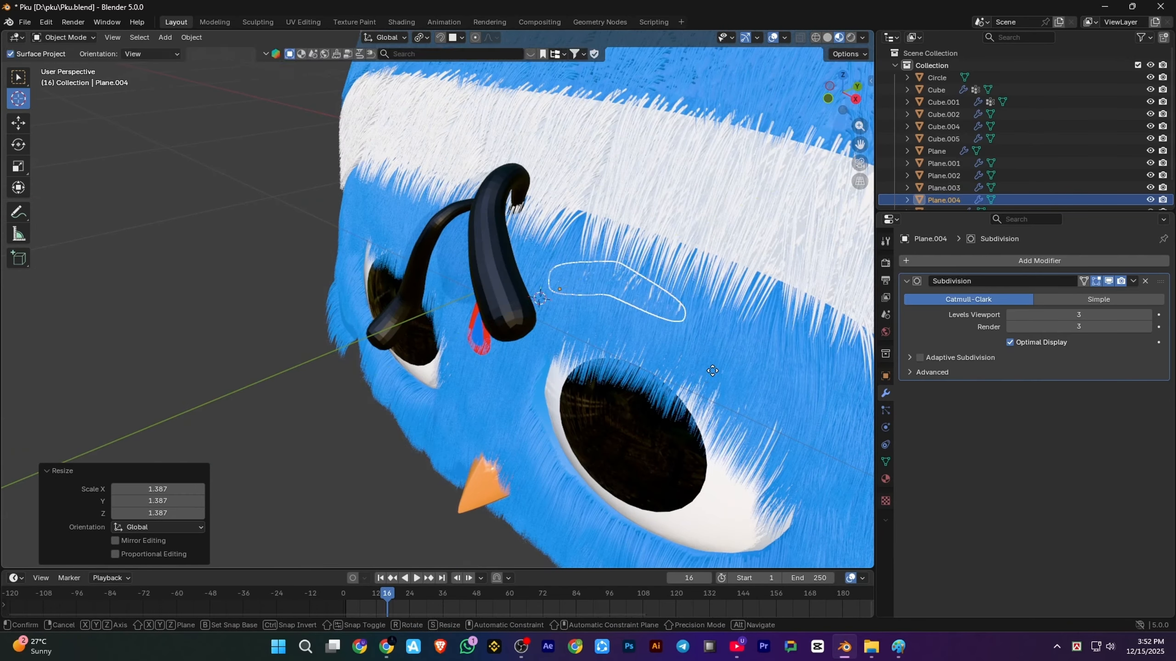
# Give the eyebrow a black material and move it about 0.024 m along Y and about -0.028 m along Z
pyautogui.click(886, 481)
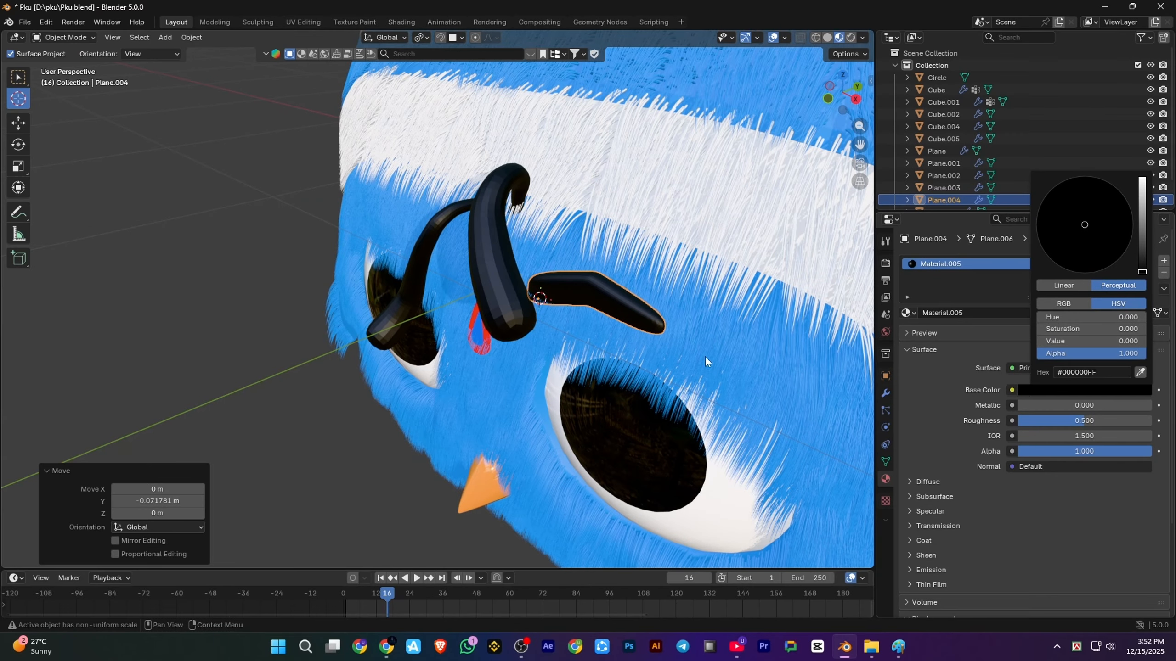
pyautogui.press('KP_1')
pyautogui.moveTo(727, 279); pyautogui.dragTo(527, 313, button='middle')
pyautogui.press('g')
pyautogui.press('y')
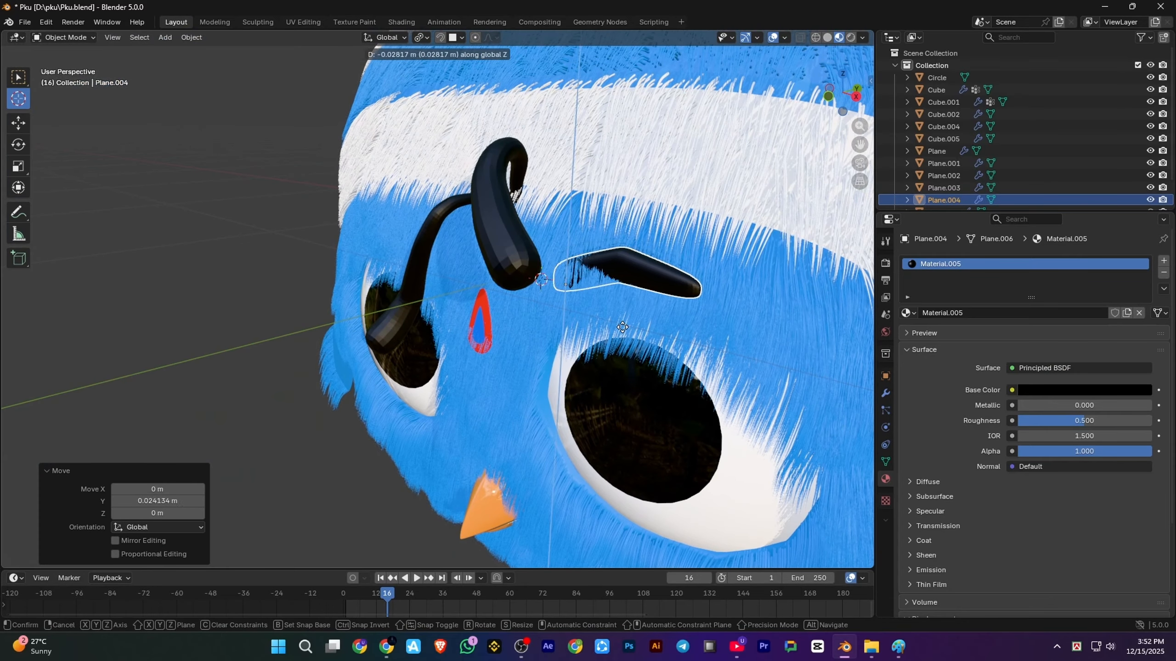
pyautogui.click(623, 327)
# Rotate the eyebrow about Z, move it about -0.062 m in X and -0.009 m in Z, and save the file
pyautogui.moveTo(623, 327); pyautogui.dragTo(658, 364, button='middle')
pyautogui.press('r')
pyautogui.press('z')
pyautogui.click(758, 355)
pyautogui.press('KP_1')
pyautogui.hotkey('ctrl', 's')
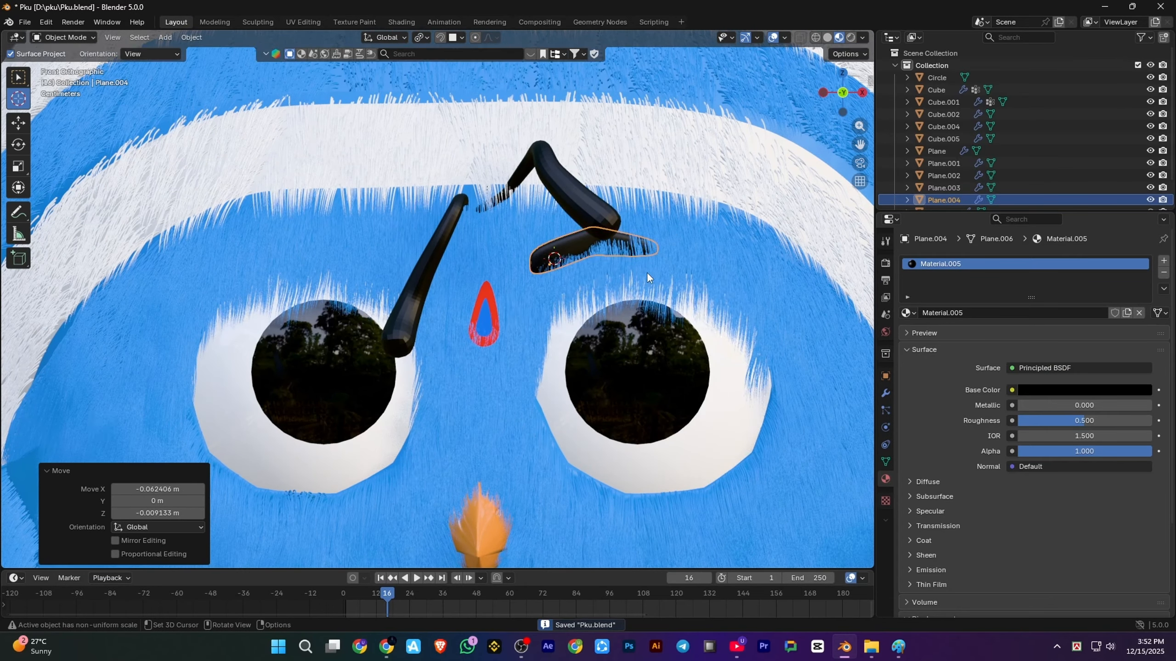
# Add a Mirror modifier on the X axis to the eyebrow with Cube as the mirror object, and save the file
pyautogui.scroll(-4, 766, 352)
pyautogui.scroll(2, 148, 289)
pyautogui.click(885, 394)
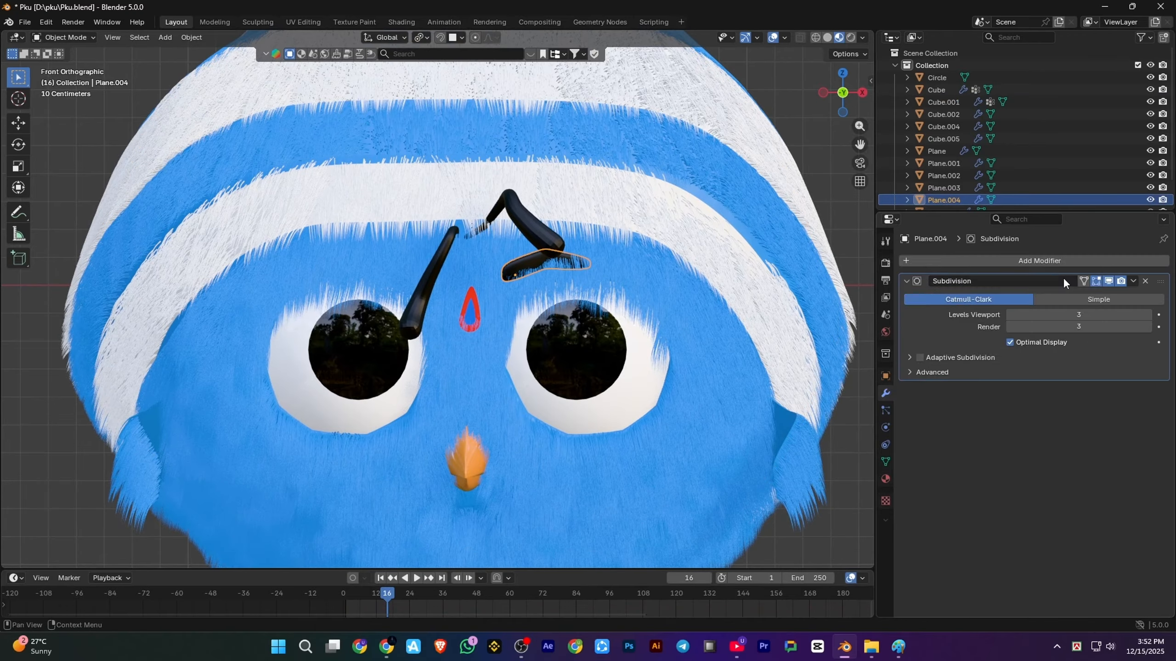
pyautogui.click(1027, 262)
pyautogui.moveTo(1020, 262)
pyautogui.click(907, 371)
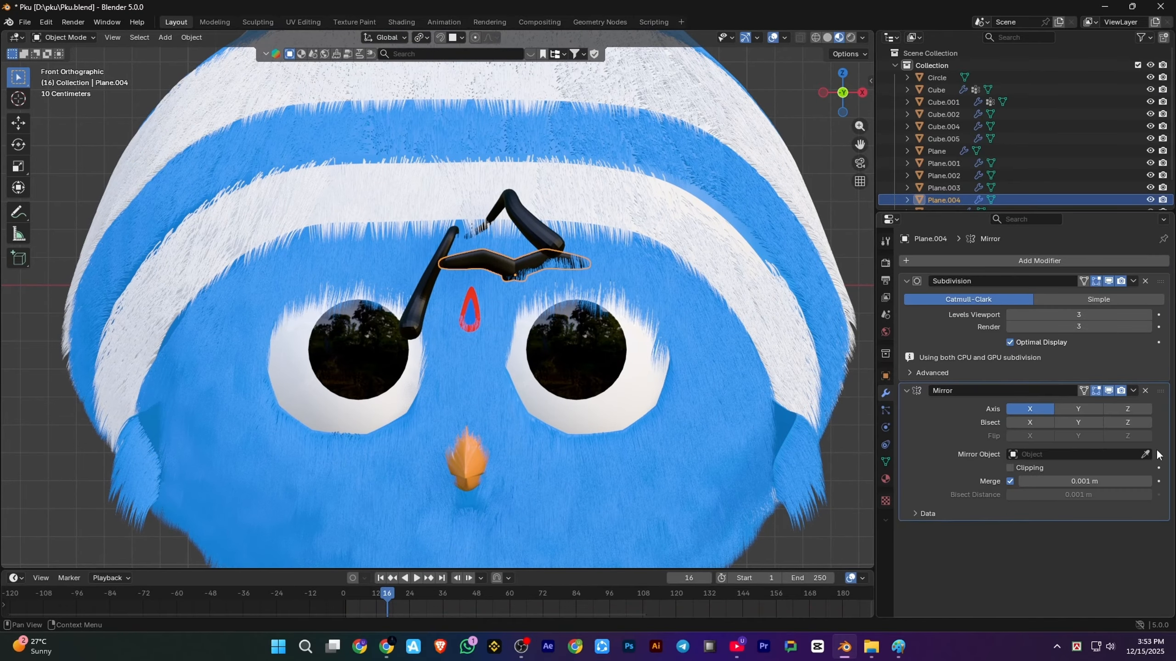
pyautogui.scroll(-3, 704, 451)
pyautogui.click(699, 449)
pyautogui.moveTo(699, 450); pyautogui.dragTo(610, 395, button='middle')
pyautogui.scroll(-2, 573, 402)
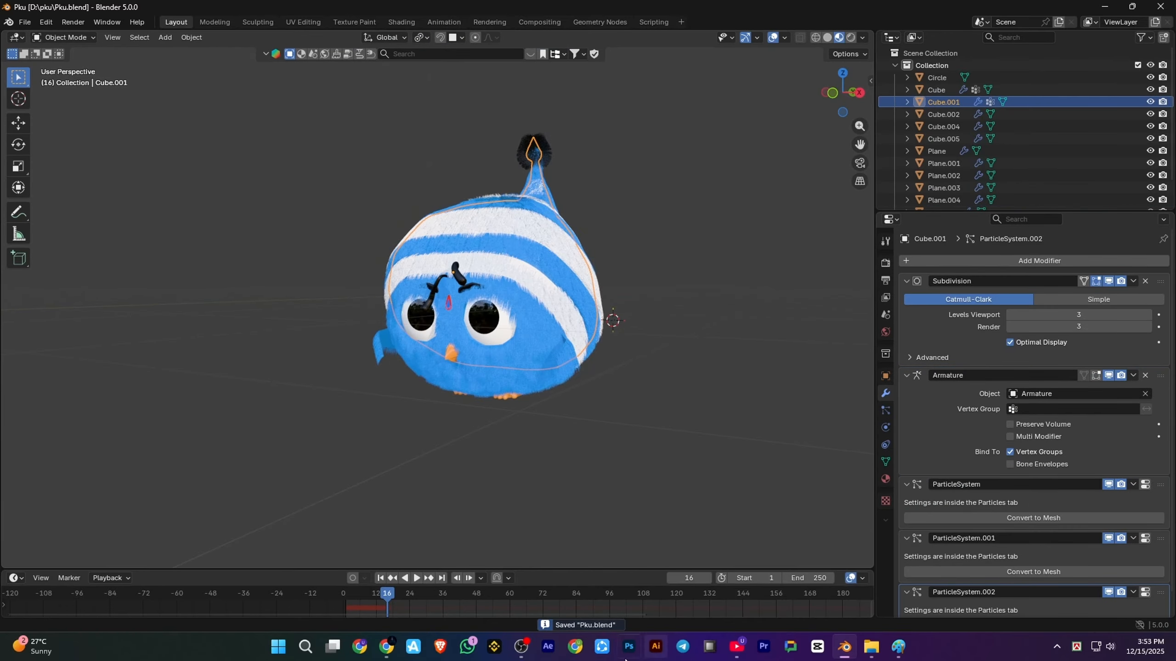
# Move the eyebrow about 0.081 m along X and add a Hair particle system to it
pyautogui.click(851, 37)
pyautogui.scroll(6, 584, 291)
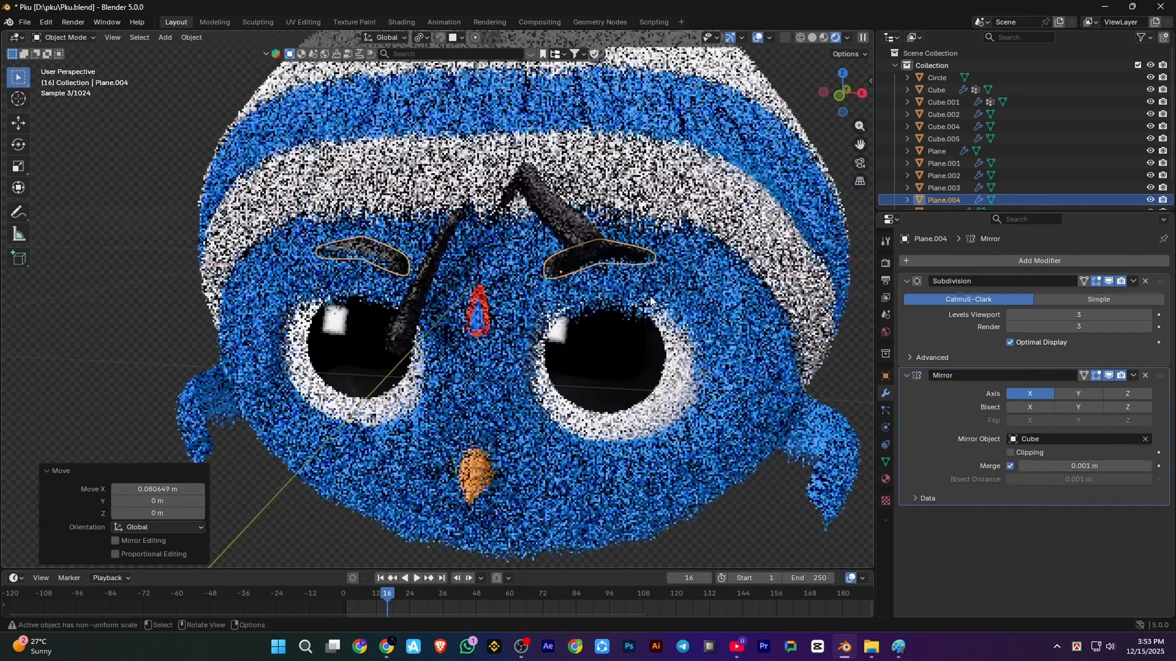
pyautogui.click(618, 255)
pyautogui.click(885, 411)
pyautogui.click(1163, 260)
pyautogui.click(1070, 329)
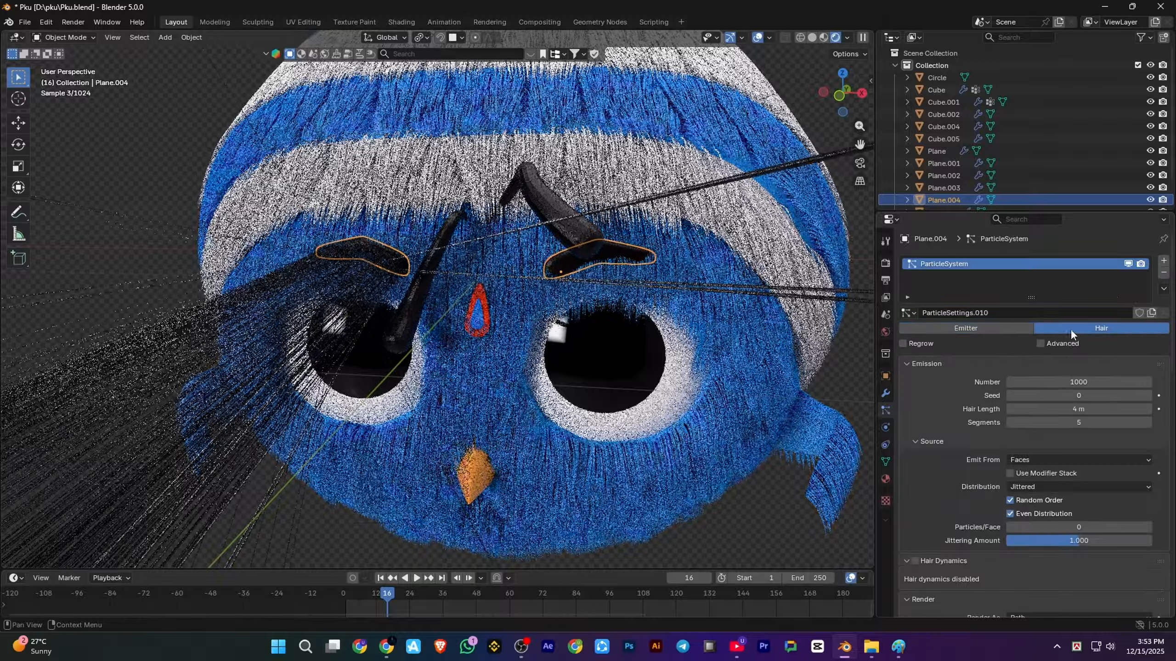
# Shorten the eyebrow's hair length to 0.28 m and set its children to Interpolated
pyautogui.moveTo(1074, 411)
pyautogui.mouseDown()
pyautogui.moveTo(1037, 412)
pyautogui.moveTo(1100, 409)
pyautogui.moveTo(1055, 408)
pyautogui.mouseUp()
pyautogui.scroll(2, 694, 278)
pyautogui.click(812, 38)
pyautogui.scroll(-15, 1103, 297)
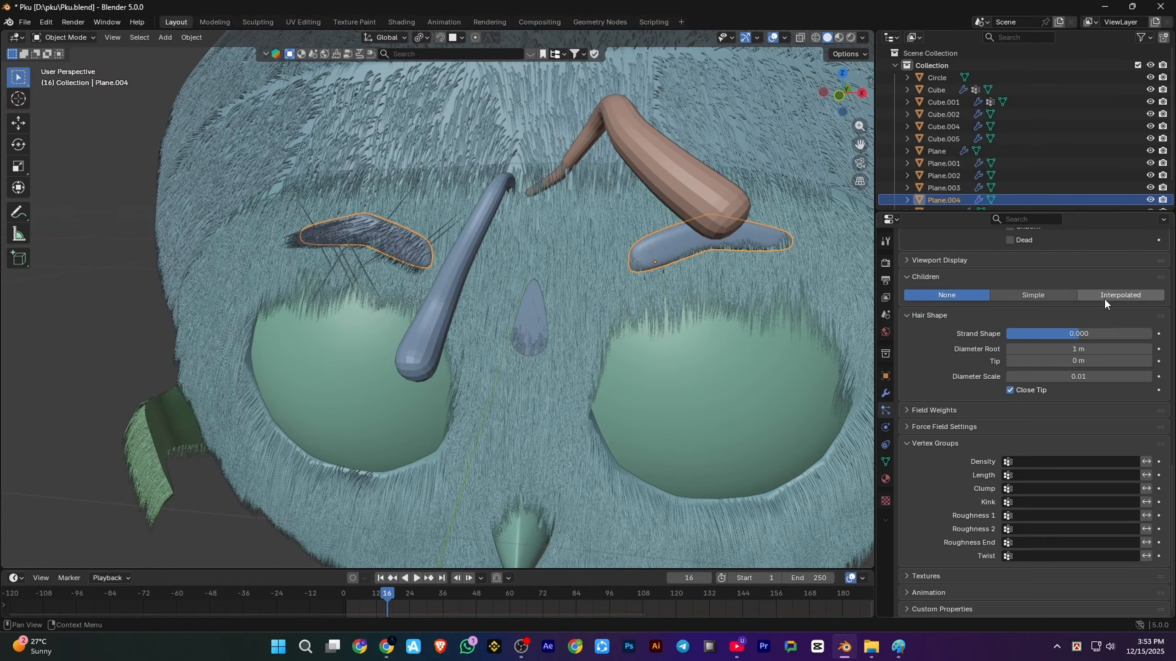
pyautogui.moveTo(774, 423); pyautogui.dragTo(623, 353, button='middle')
pyautogui.scroll(3, 1065, 343)
pyautogui.moveTo(1097, 414); pyautogui.dragTo(977, 413)
pyautogui.moveTo(516, 306); pyautogui.dragTo(416, 340, button='middle')
pyautogui.scroll(5, 603, 359)
pyautogui.scroll(-2, 603, 360)
# Apply the Mirror modifier on the eyebrows
pyautogui.click(885, 393)
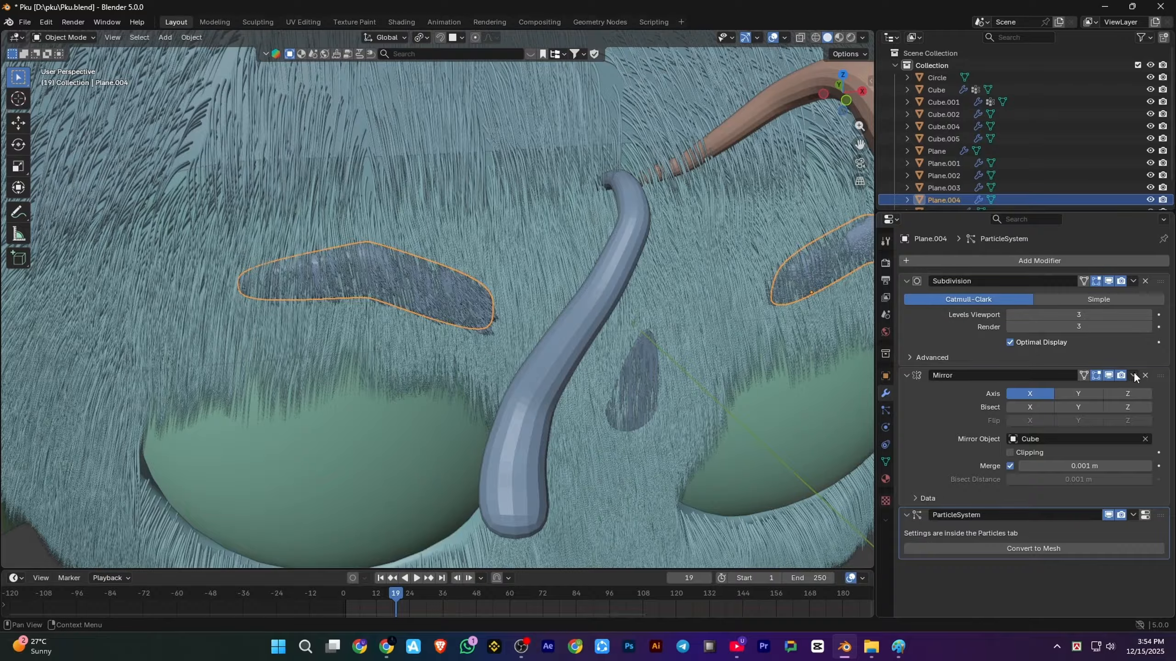
pyautogui.click(1134, 374)
pyautogui.click(1125, 390)
pyautogui.scroll(-4, 800, 190)
# Set the eyebrows' hair length to 0.58 m and play the animation to check the hair
pyautogui.click(851, 38)
pyautogui.moveTo(685, 287)
pyautogui.mouseDown(button='middle')
pyautogui.moveTo(666, 250)
pyautogui.moveTo(574, 253)
pyautogui.mouseUp(button='middle')
pyautogui.click(884, 410)
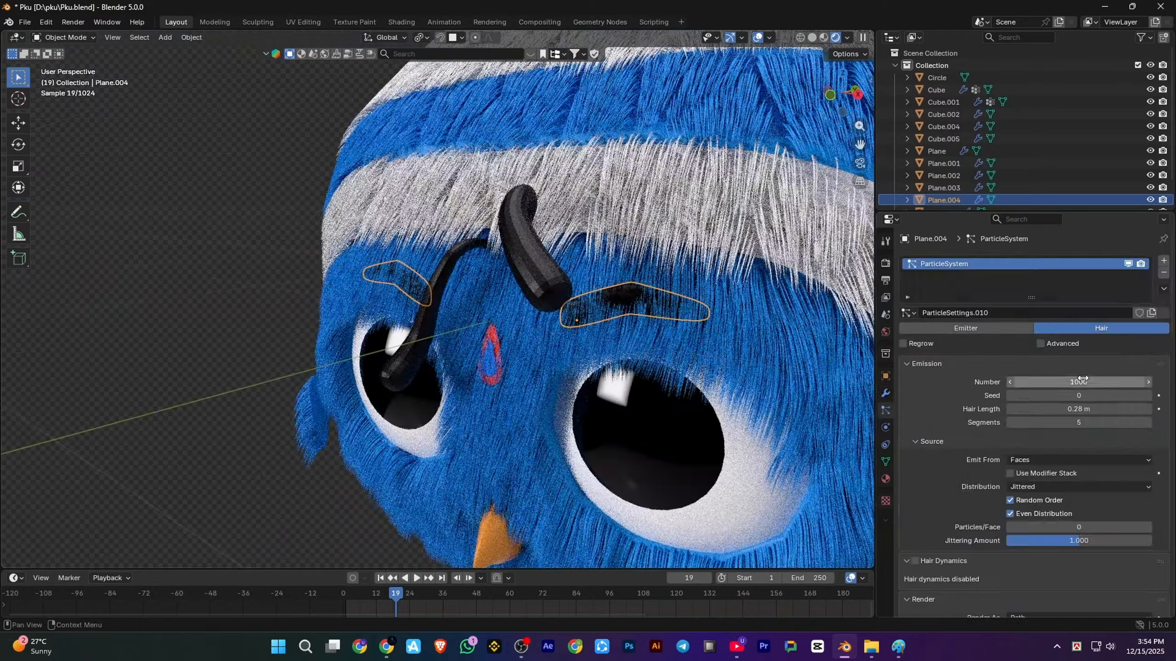
pyautogui.moveTo(1081, 409); pyautogui.dragTo(1111, 409)
pyautogui.scroll(2, 706, 355)
pyautogui.click(341, 597)
pyautogui.press('space')
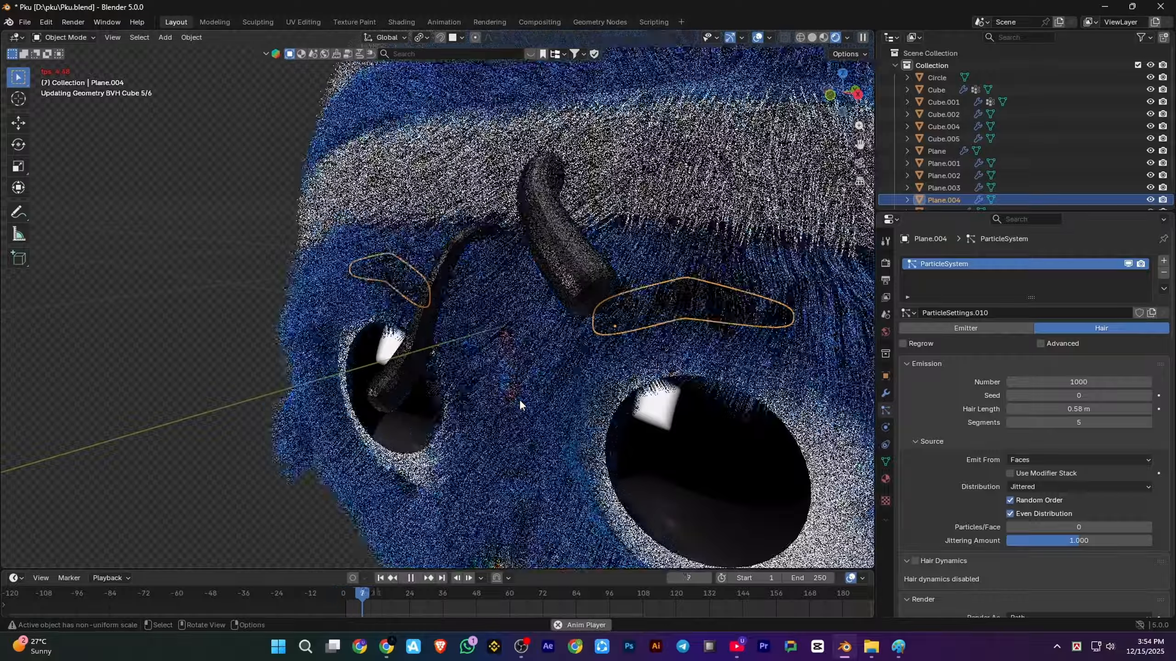
pyautogui.click(811, 38)
pyautogui.press('space')
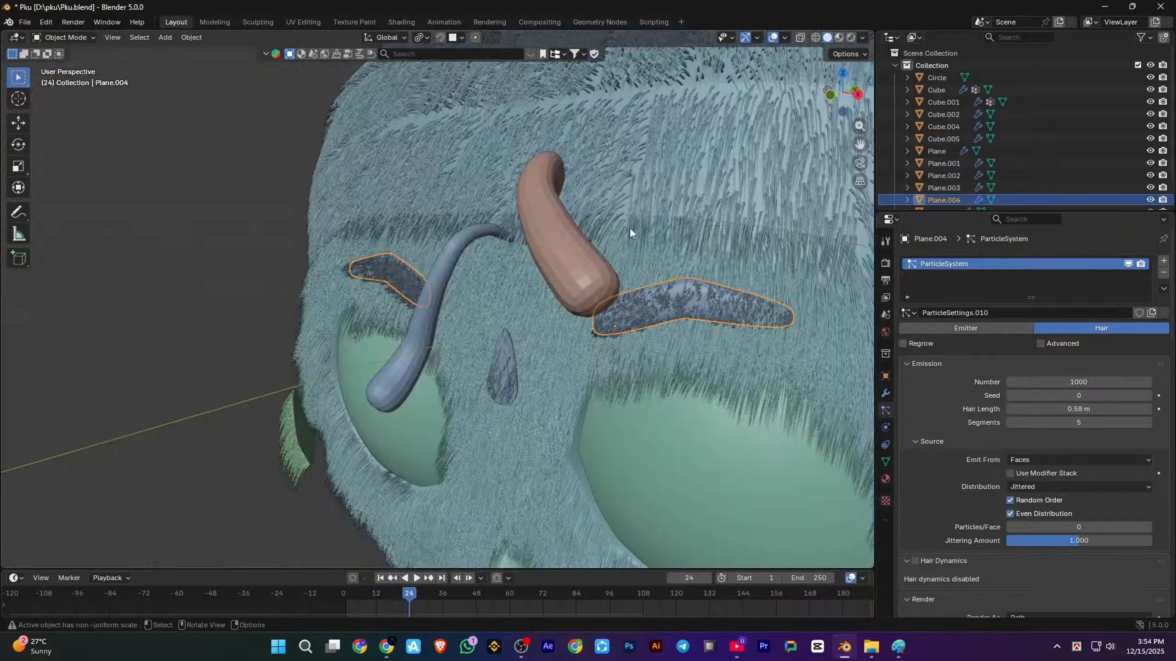
# Set the render amount of the eyebrow hair's children to 10
pyautogui.scroll(-10, 1036, 410)
pyautogui.click(1081, 581)
pyautogui.write('1')
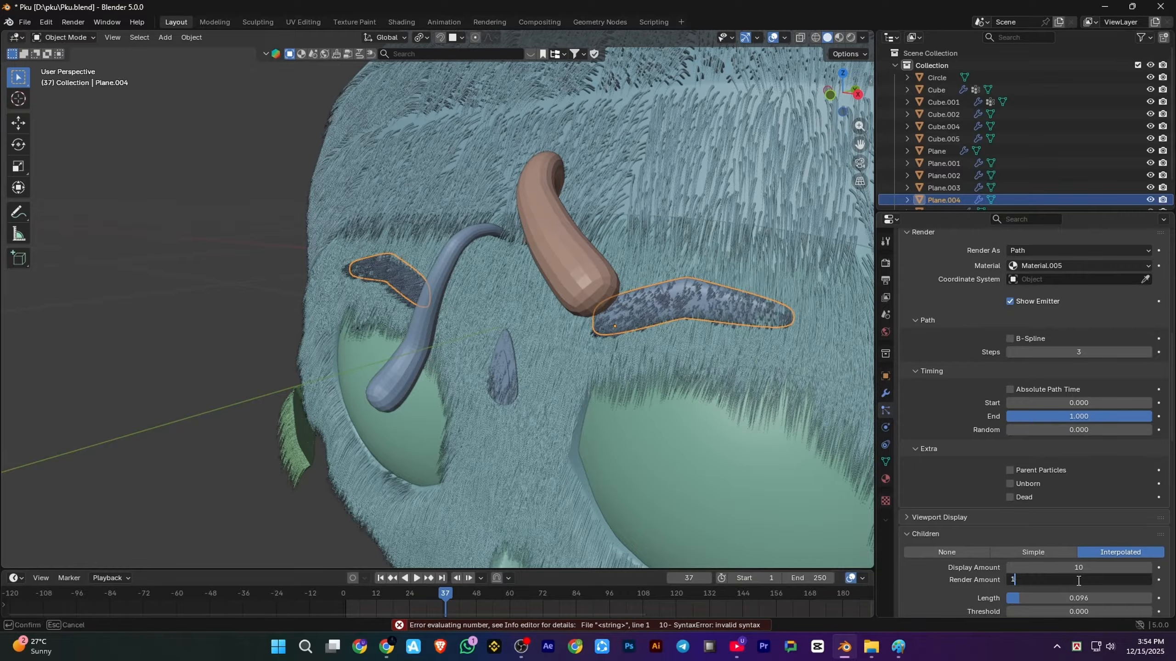
pyautogui.write('0')
pyautogui.press('Return')
# Comb the hairs of both eyebrows in Particle Edit mode, and return to Object Mode
pyautogui.moveTo(722, 324); pyautogui.dragTo(653, 324, button='middle')
pyautogui.scroll(6, 969, 368)
pyautogui.moveTo(500, 324)
pyautogui.mouseDown(button='middle')
pyautogui.moveTo(552, 319)
pyautogui.moveTo(572, 259)
pyautogui.moveTo(499, 236)
pyautogui.mouseUp(button='middle')
pyautogui.click(65, 37)
pyautogui.click(64, 133)
pyautogui.moveTo(499, 231); pyautogui.dragTo(695, 260)
pyautogui.moveTo(703, 263); pyautogui.dragTo(615, 463, button='middle')
pyautogui.moveTo(541, 437); pyautogui.dragTo(556, 473)
pyautogui.keyDown('shift'); pyautogui.moveTo(324, 467); pyautogui.dragTo(593, 422, button='middle'); pyautogui.keyUp('shift')
pyautogui.moveTo(439, 403); pyautogui.dragTo(466, 438)
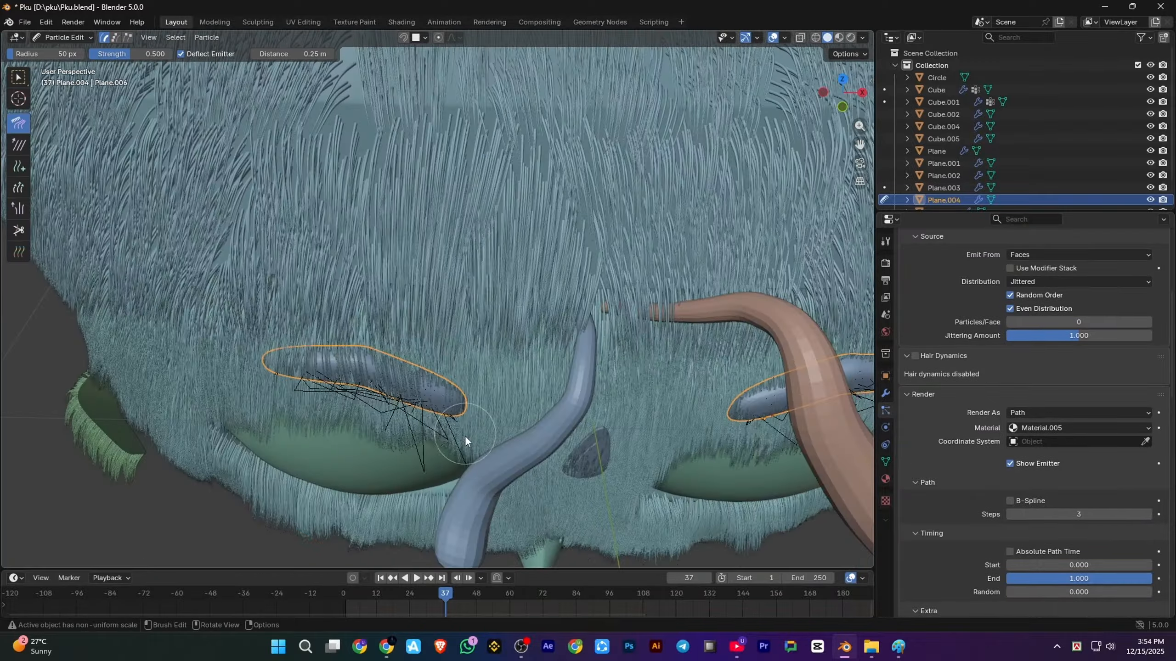
pyautogui.click(64, 37)
pyautogui.click(64, 52)
# Play the animation briefly and examine the combed eyebrow hair up close and in the rendered view
pyautogui.scroll(-3, 544, 318)
pyautogui.scroll(5, 544, 319)
pyautogui.moveTo(544, 318); pyautogui.dragTo(469, 340, button='middle')
pyautogui.press('space')
pyautogui.press('space')
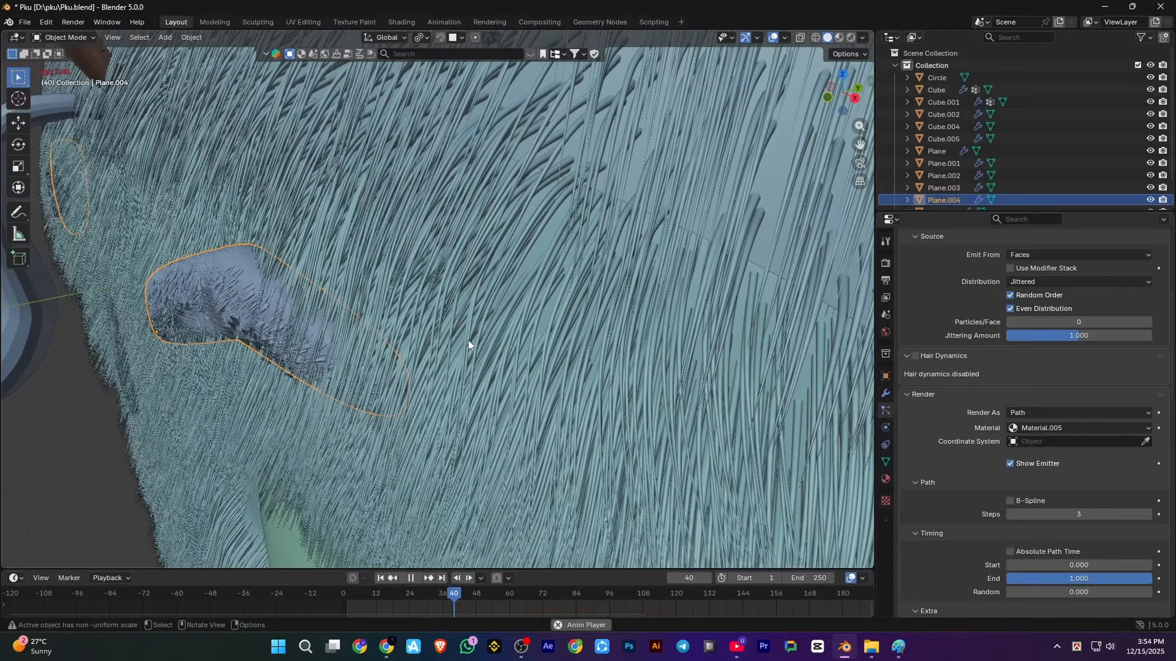
pyautogui.click(850, 37)
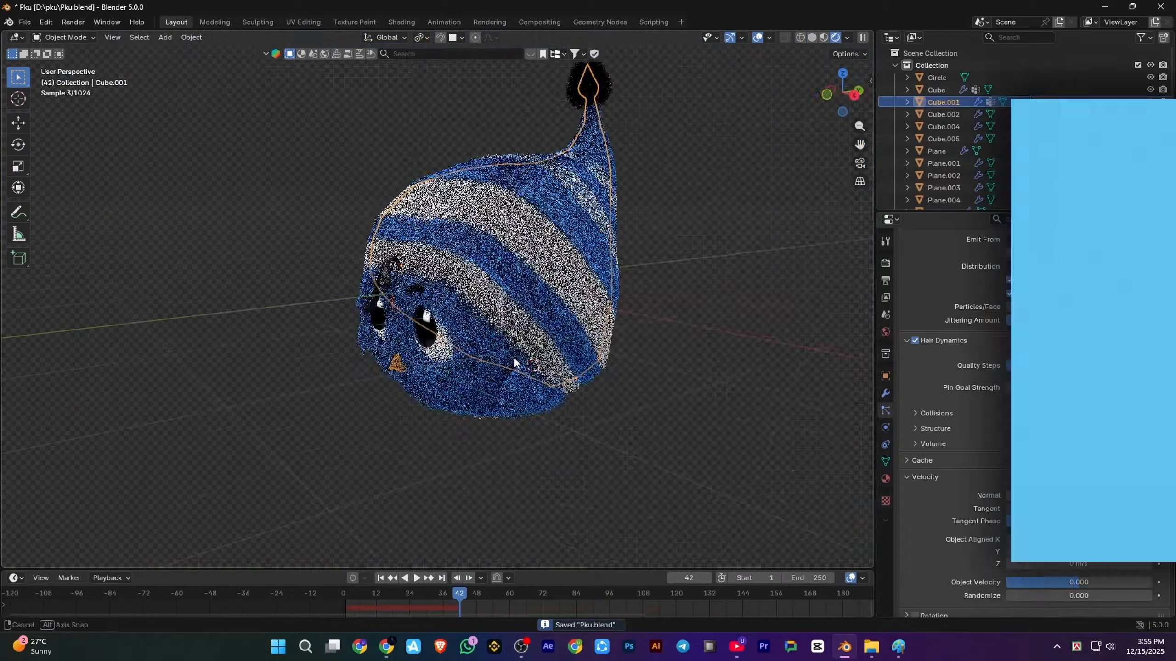